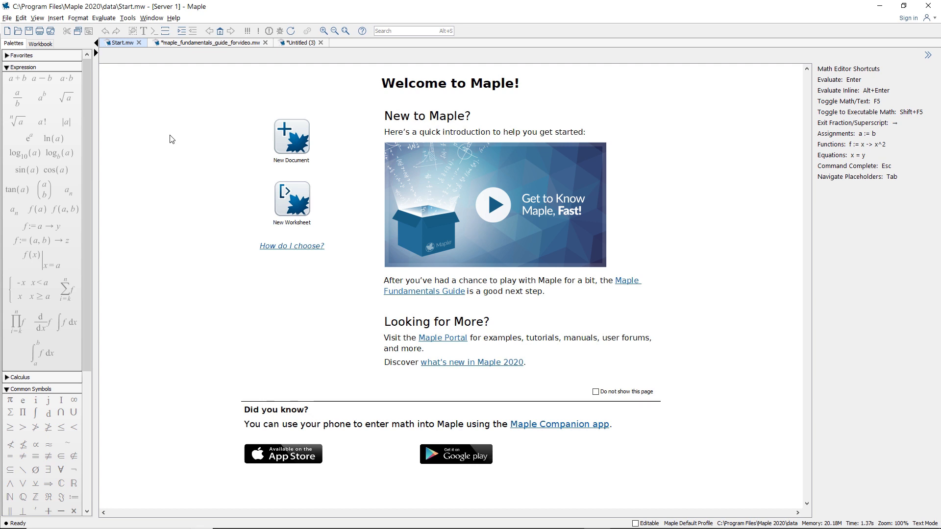
# Step: Create a new blank document and switch back to the open maple_fundamentals_guide_forvideo.mw document
pyautogui.click(294, 152)
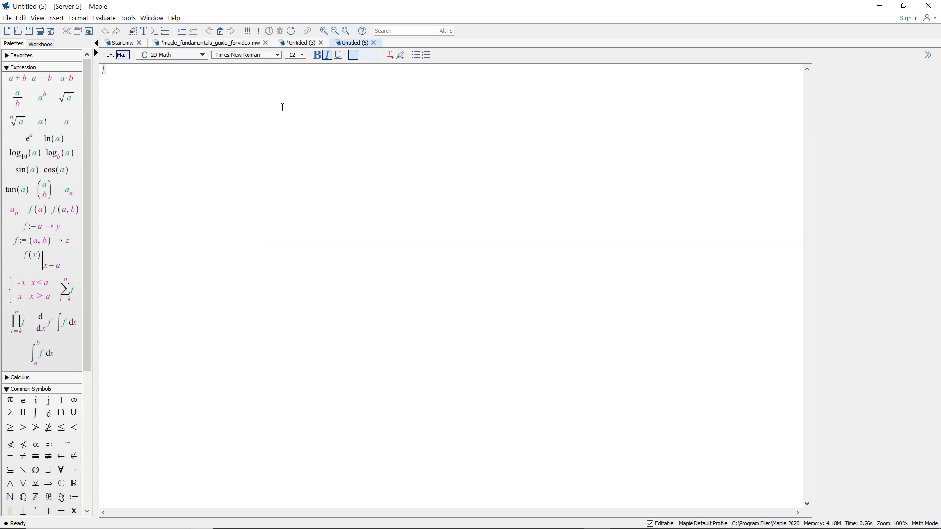
pyautogui.click(235, 43)
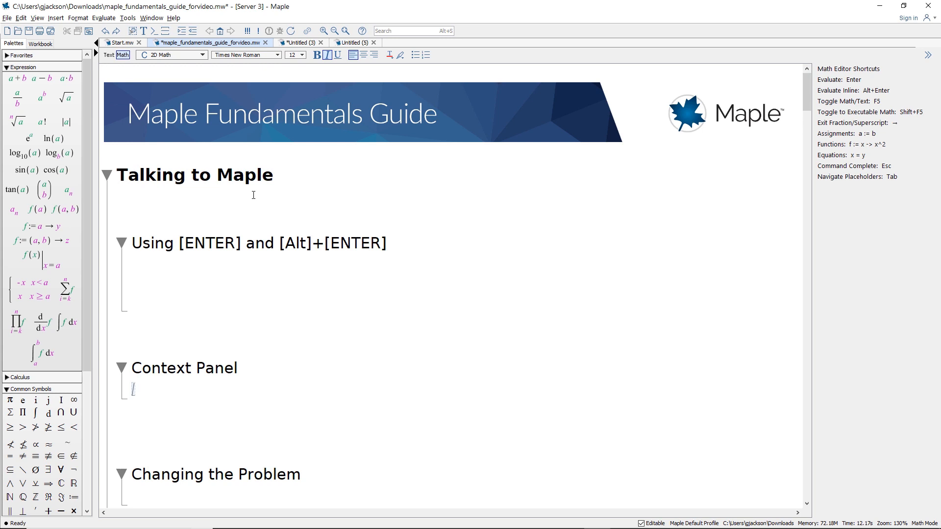
# Step: Under "Using [ENTER] and [Alt]+[ENTER]", evaluate 1 + 2 with its result on a separate line and x + 5 − 2 inline
pyautogui.click(167, 288)
pyautogui.write('1 + 2')
pyautogui.press('Return')
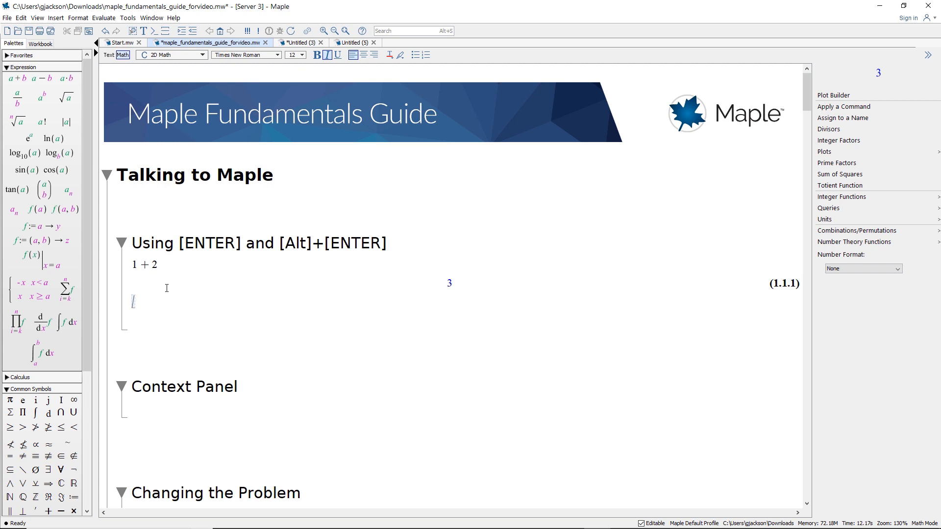
pyautogui.write('x + 5 ')
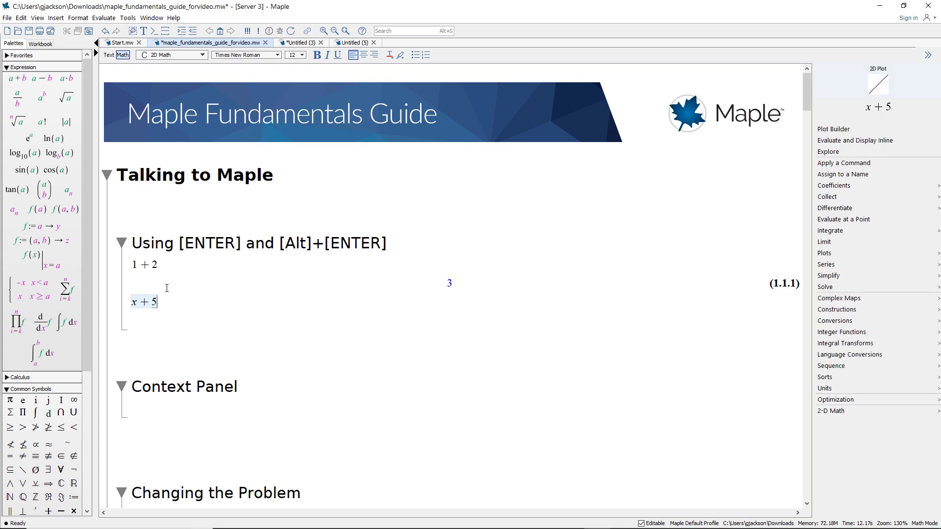
pyautogui.write('- 2')
pyautogui.hotkey('alt', 'Return')
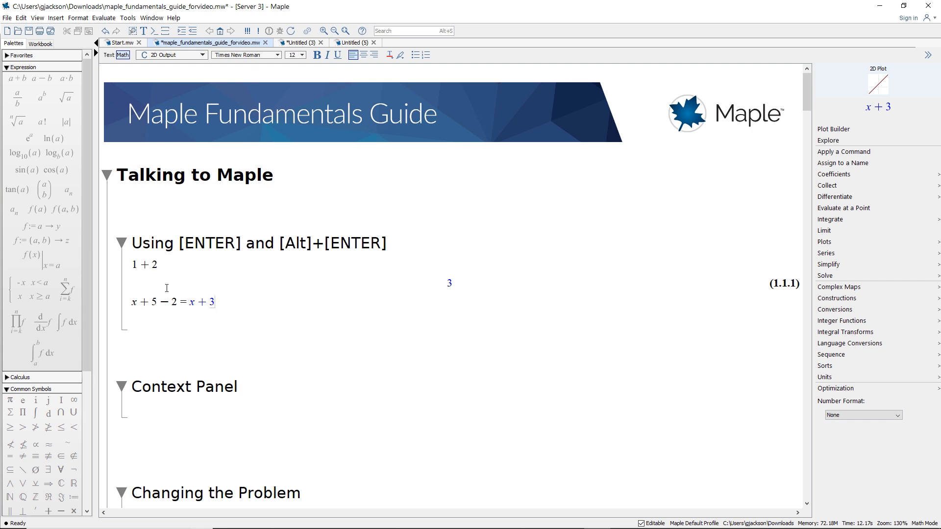
# Step: Enter x + 5 − 2 in the Context Panel section and integrate it with respect to x
pyautogui.scroll(-1, 193, 350)
pyautogui.click(178, 347)
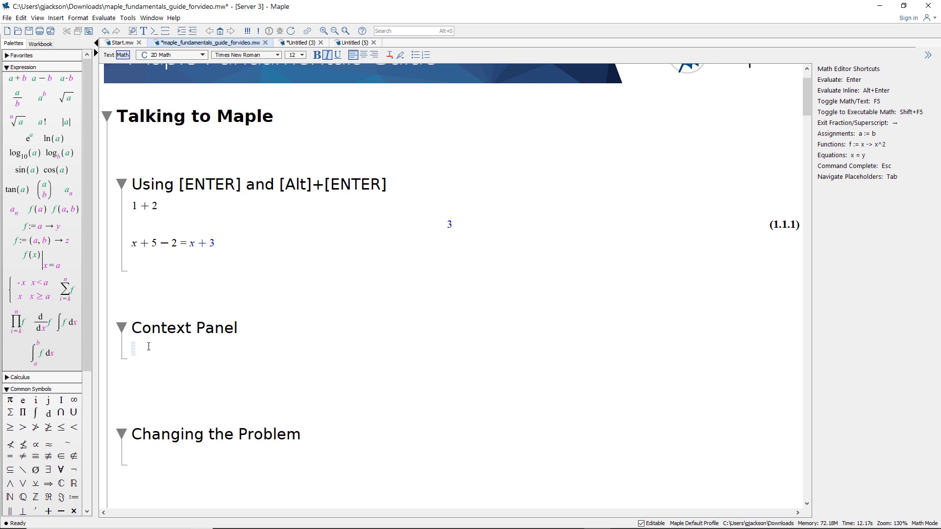
pyautogui.write('x+')
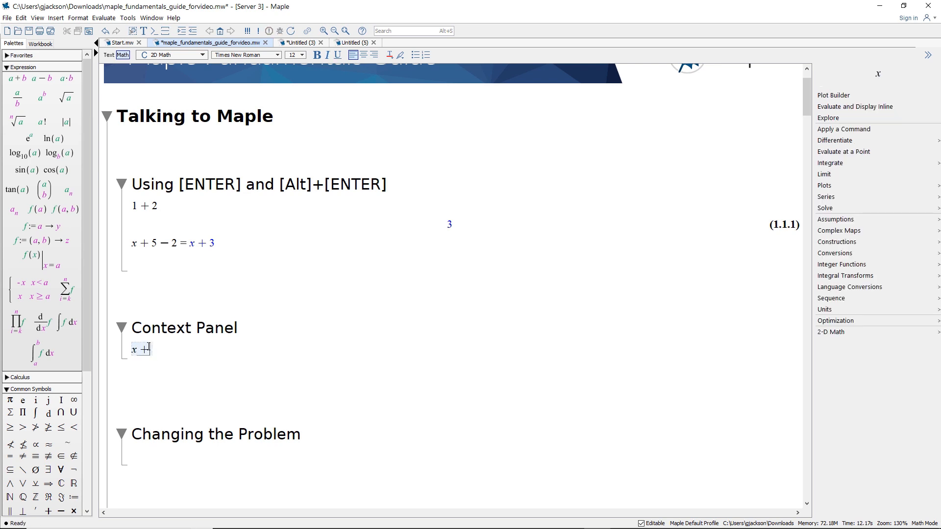
pyautogui.write('5-')
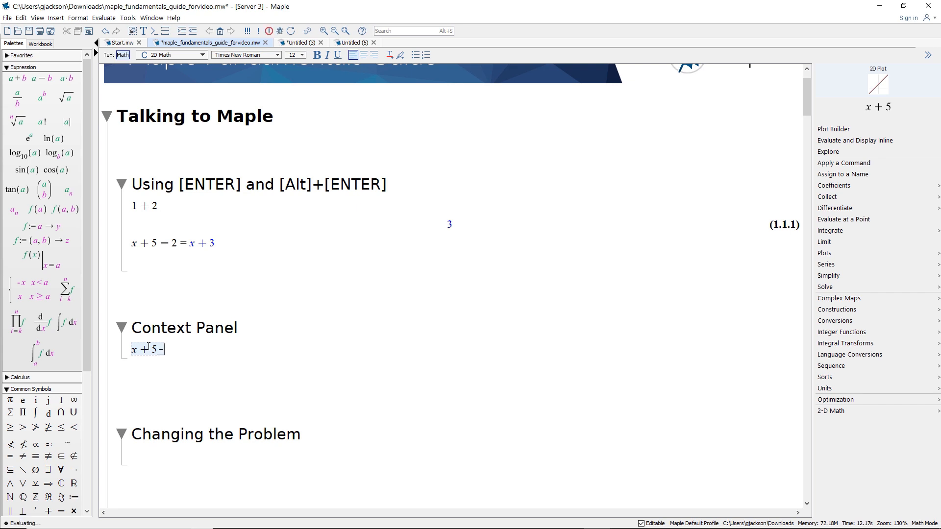
pyautogui.write('2')
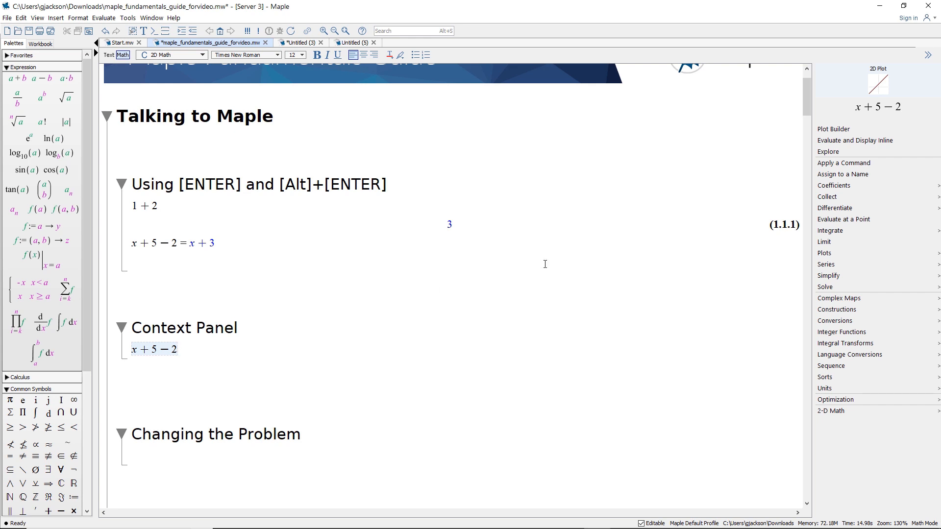
pyautogui.click(844, 232)
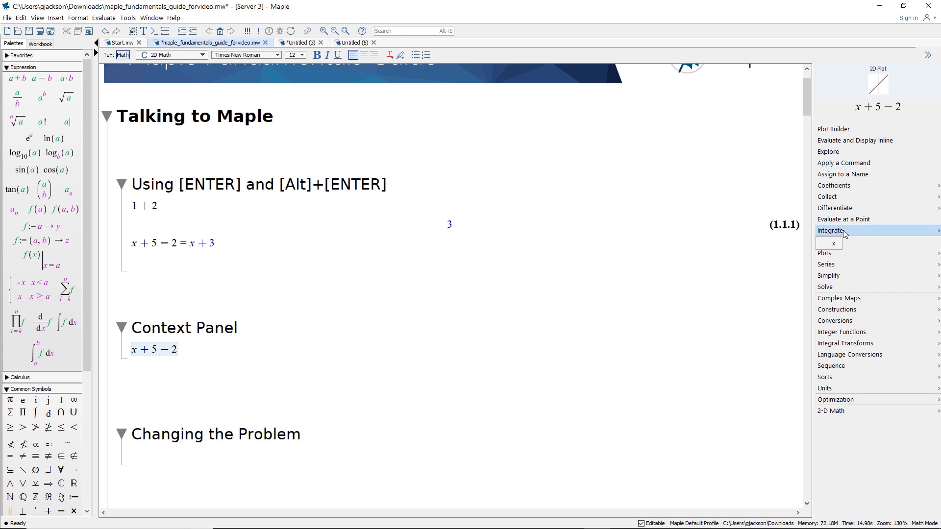
pyautogui.click(833, 243)
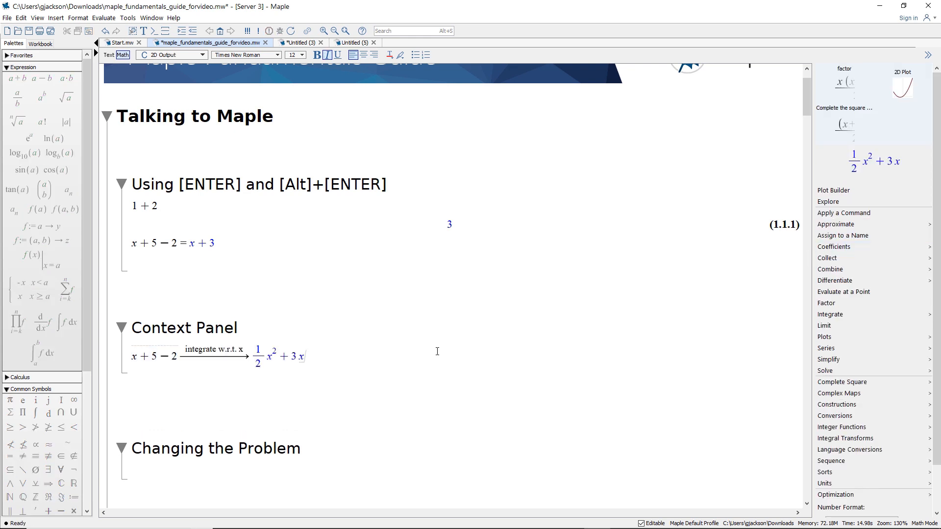
# Step: Create a 2D plot of the integrated expression in the Context Panel section
pyautogui.scroll(-1, 382, 357)
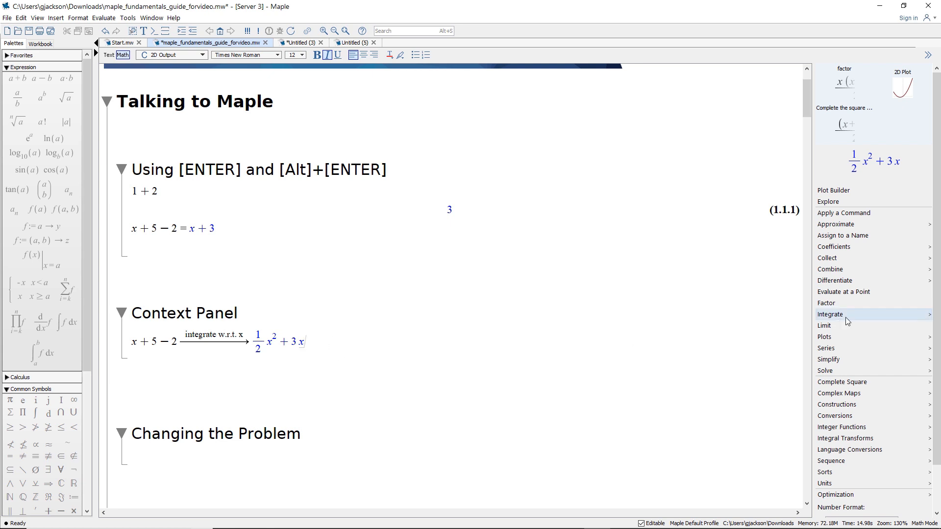
pyautogui.click(845, 337)
pyautogui.click(845, 349)
pyautogui.scroll(-5, 708, 349)
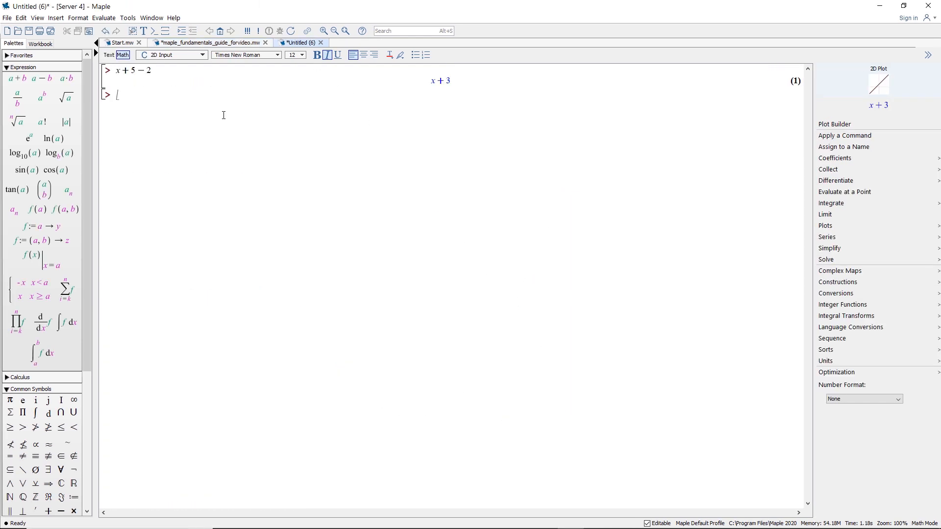
# Step: In the Untitled (6) worksheet, evaluate x + 5 − 2 on a new prompt and integrate the result with respect to x
pyautogui.write('x+')
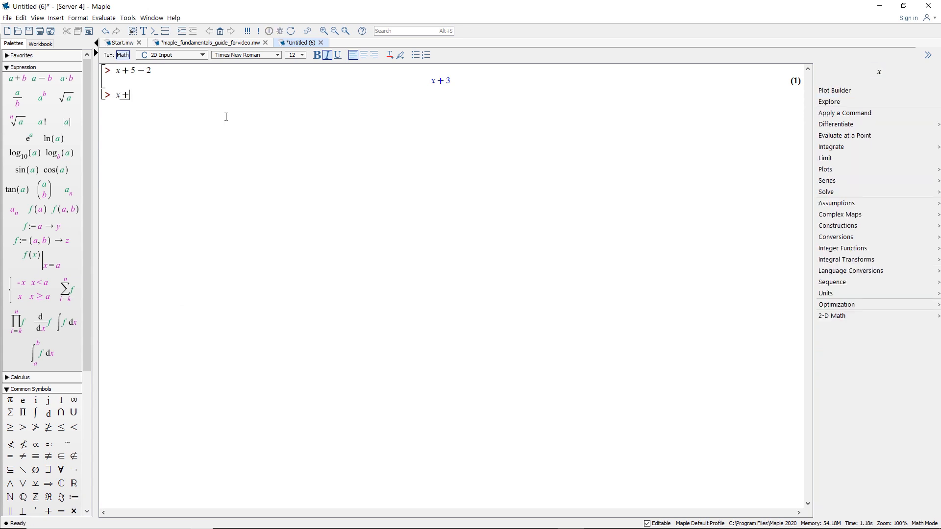
pyautogui.write('5-2')
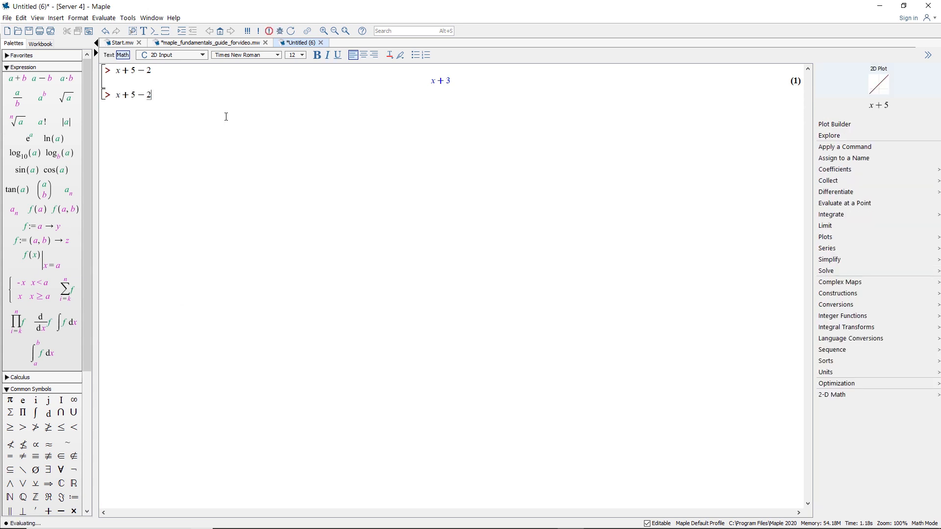
pyautogui.press('Return')
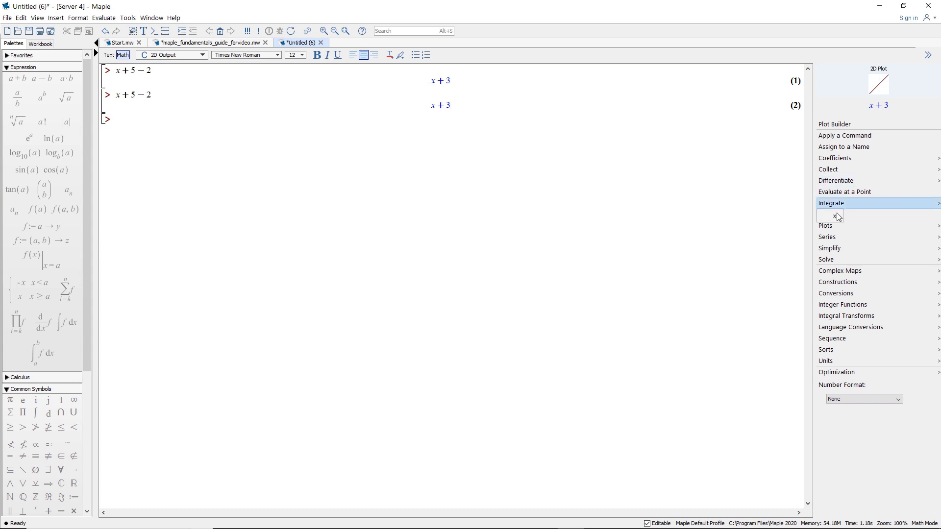
pyautogui.click(829, 214)
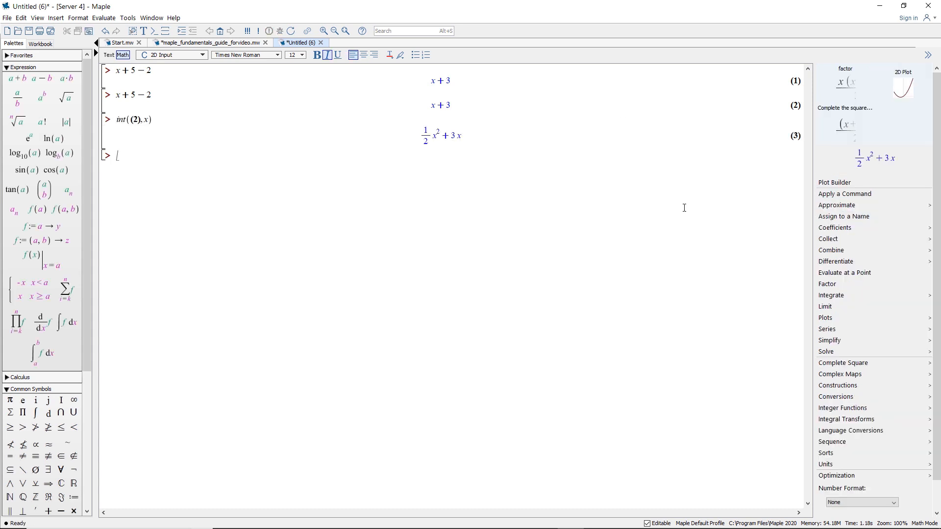
pyautogui.moveTo(116, 121); pyautogui.dragTo(154, 121)
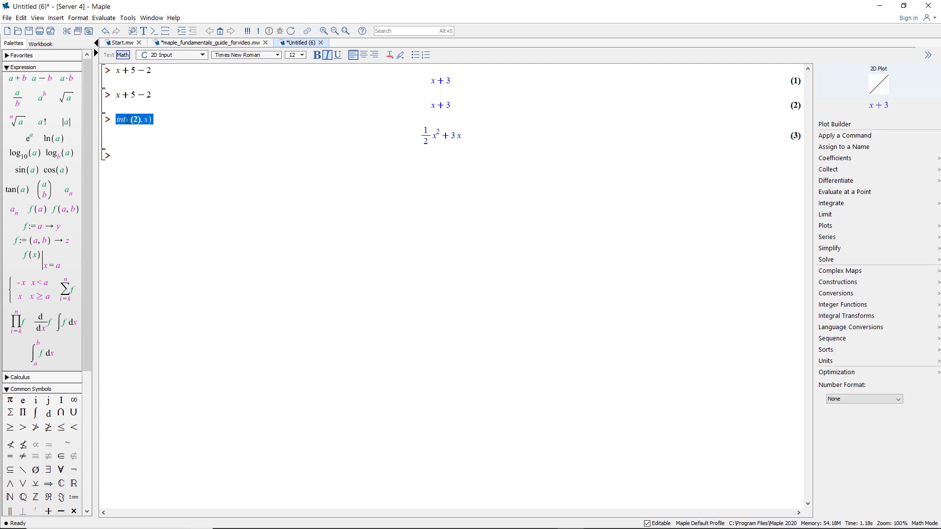
pyautogui.click(142, 138)
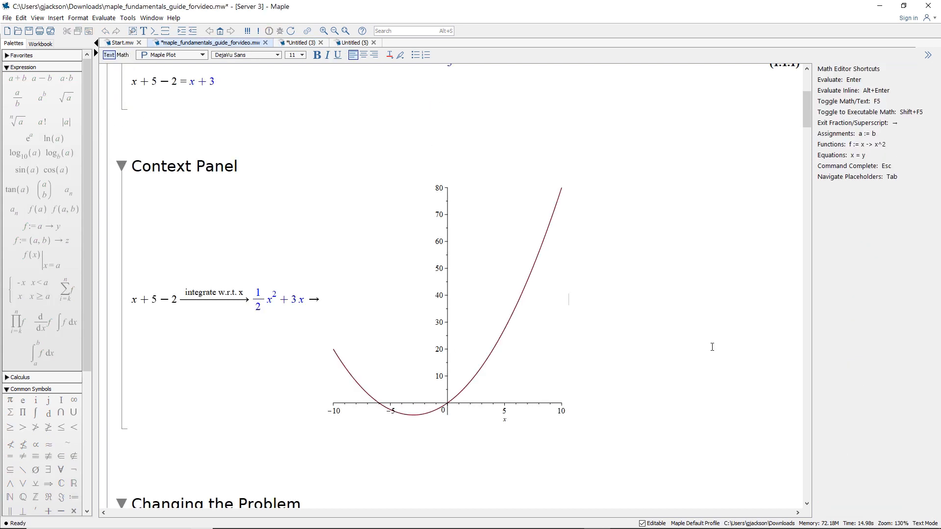
# Step: Evaluate 1 + 2 in the "Changing the Problem" section of the fundamentals guide document
pyautogui.scroll(-10, 712, 347)
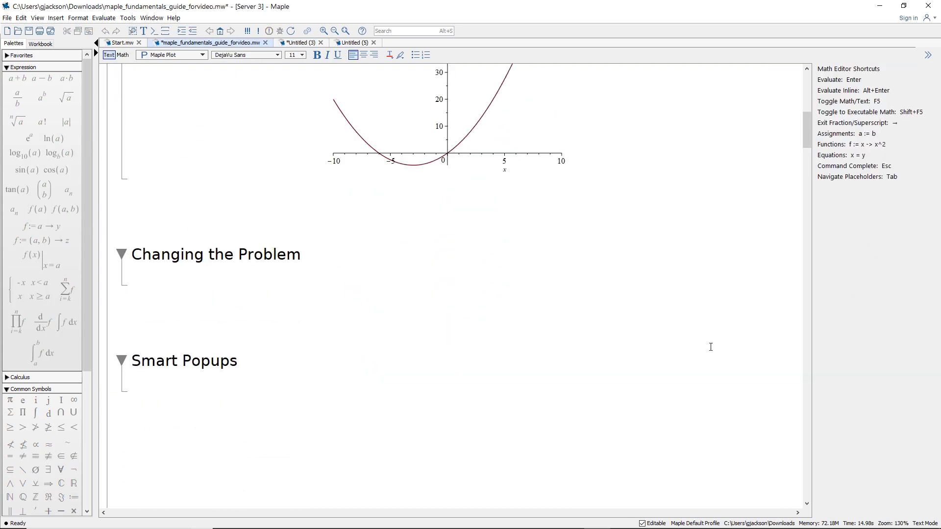
pyautogui.click(558, 203)
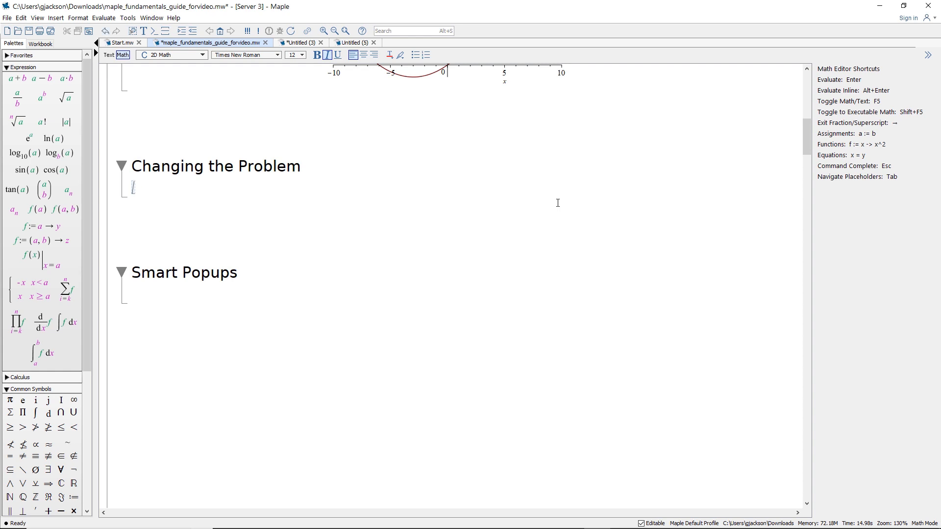
pyautogui.write('1+2')
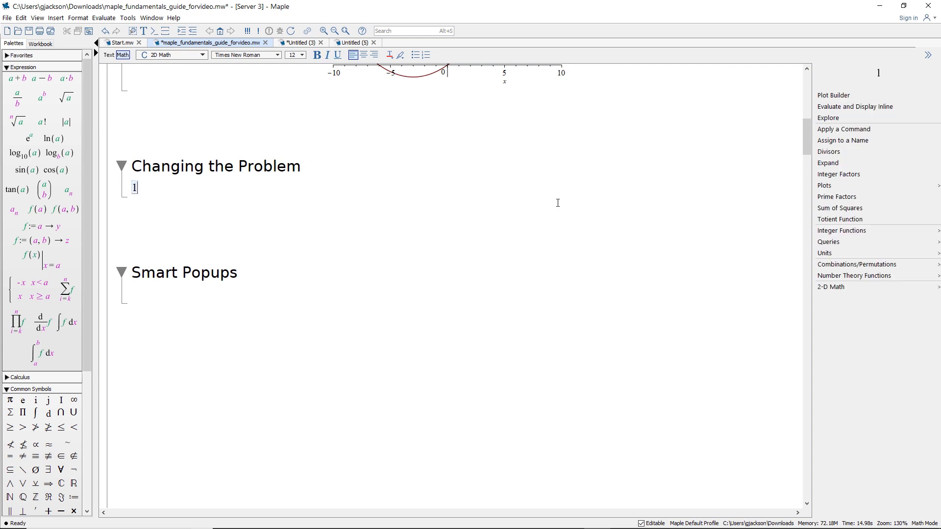
pyautogui.press('Return')
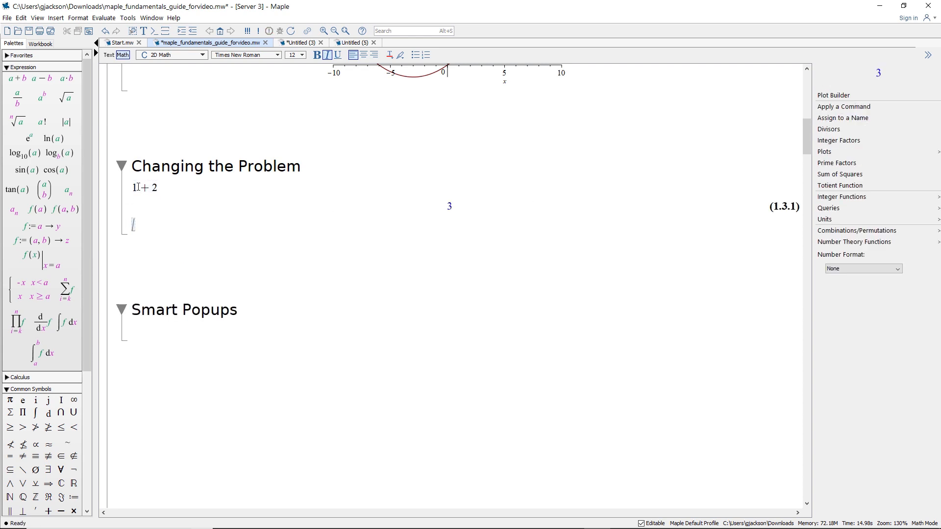
# Step: Change the first number of the sum under "Changing the Problem" to 3 and re-evaluate it
pyautogui.click(139, 188)
pyautogui.press('BackSpace')
pyautogui.write('3')
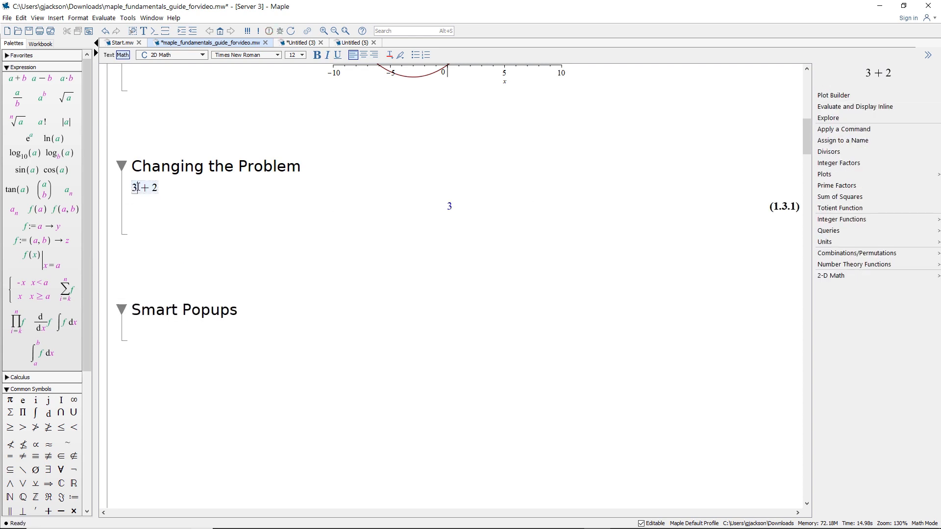
pyautogui.press('Return')
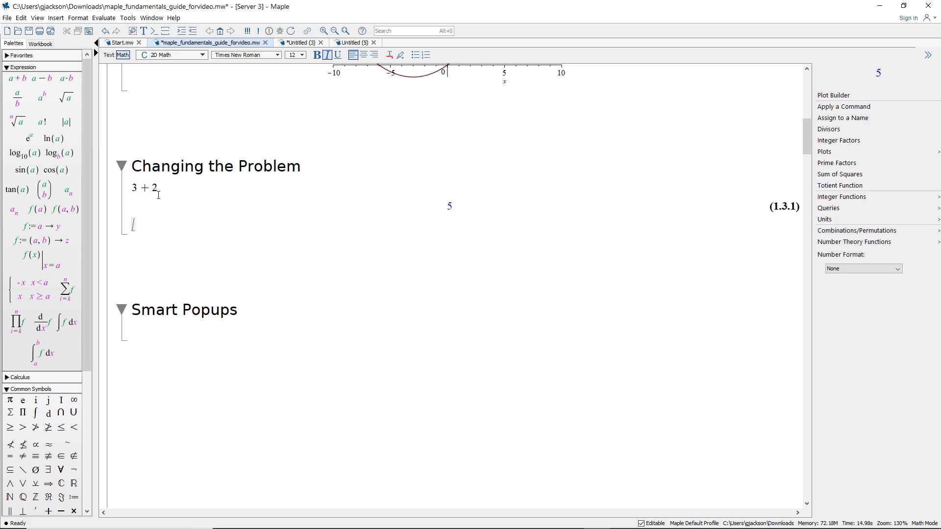
# Step: Copy the whole integration line with its plot from the Context Panel section to the empty line under "Changing the Problem"
pyautogui.scroll(5, 159, 207)
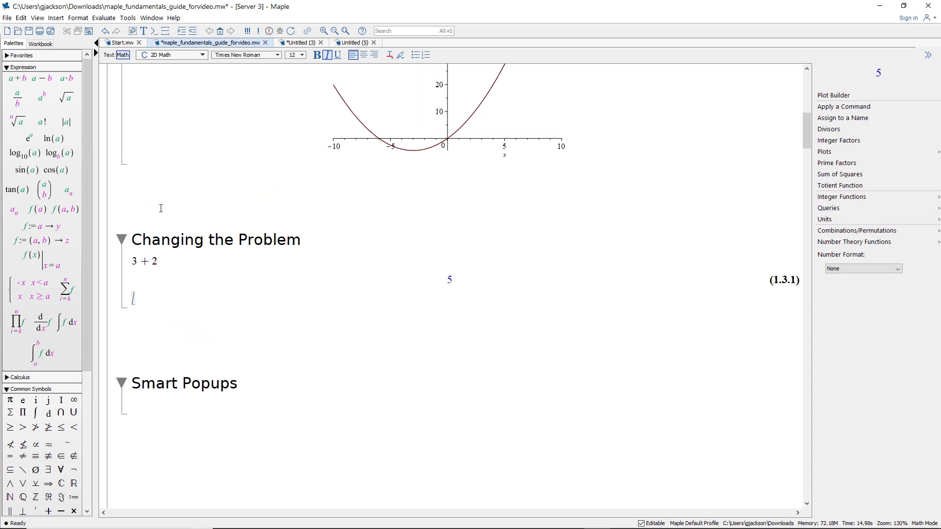
pyautogui.click(657, 185)
pyautogui.moveTo(370, 204); pyautogui.dragTo(142, 220)
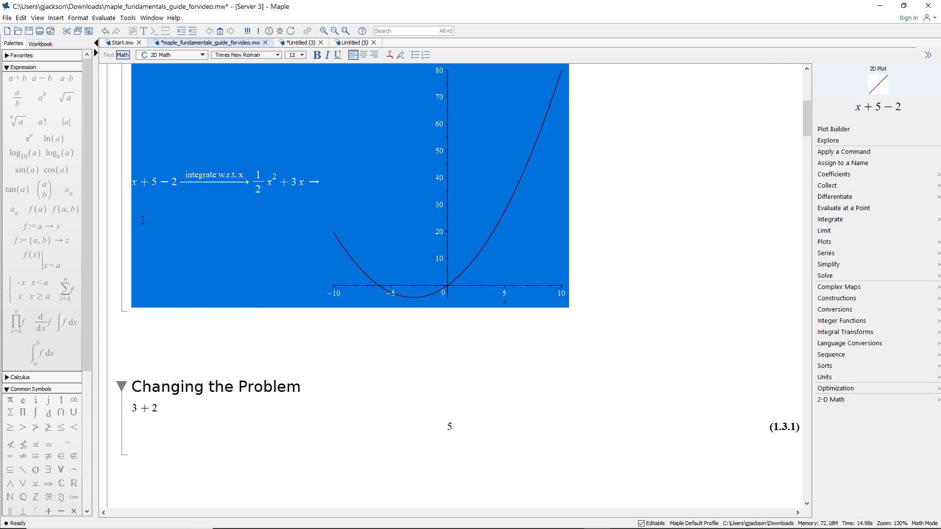
pyautogui.scroll(-1, 182, 312)
pyautogui.click(153, 389)
pyautogui.hotkey('ctrl', 'v')
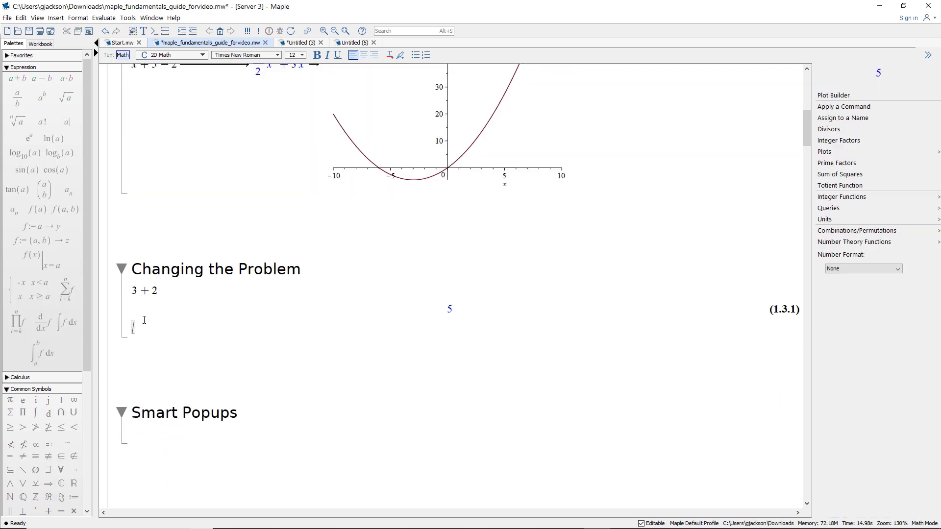
# Step: Change the copied expression to 10x + 5 − 2 and re-execute the whole line, including its integral and plot
pyautogui.scroll(-2, 210, 334)
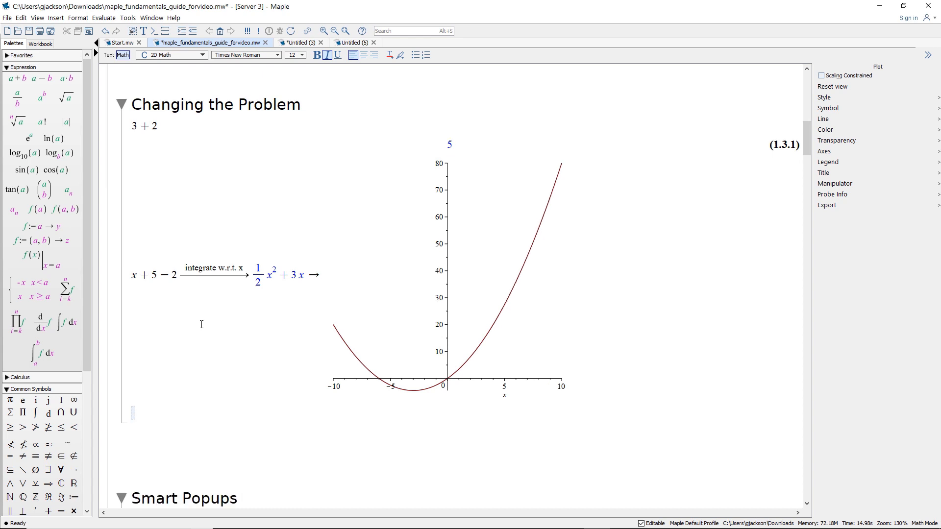
pyautogui.click(135, 276)
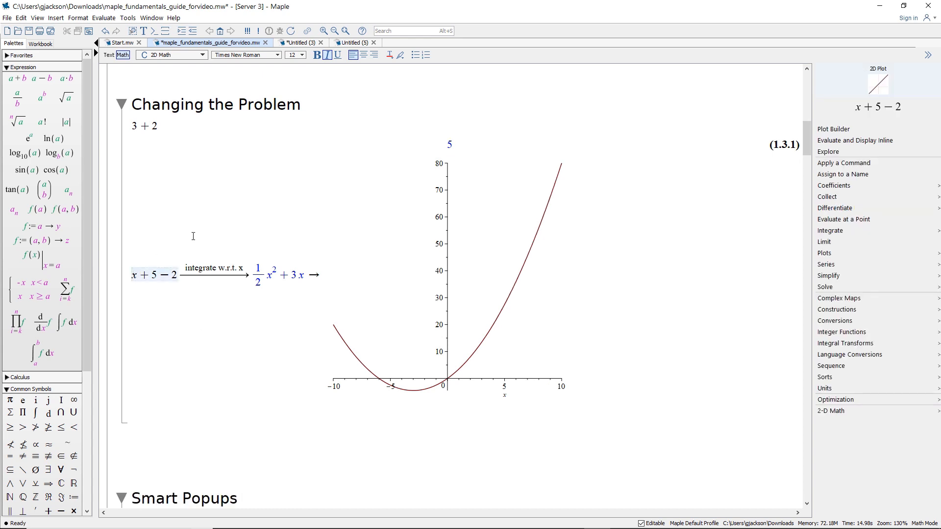
pyautogui.write('10')
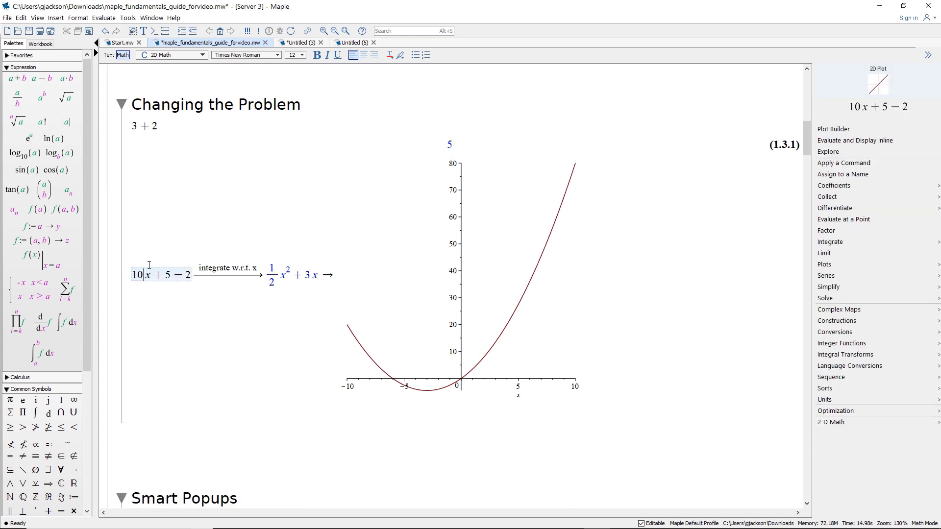
pyautogui.moveTo(133, 275); pyautogui.dragTo(410, 263)
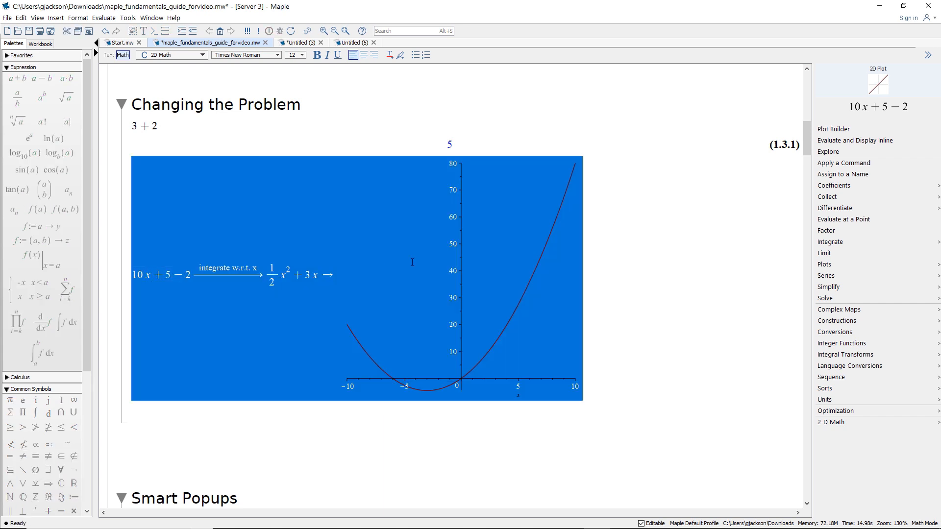
pyautogui.click(258, 31)
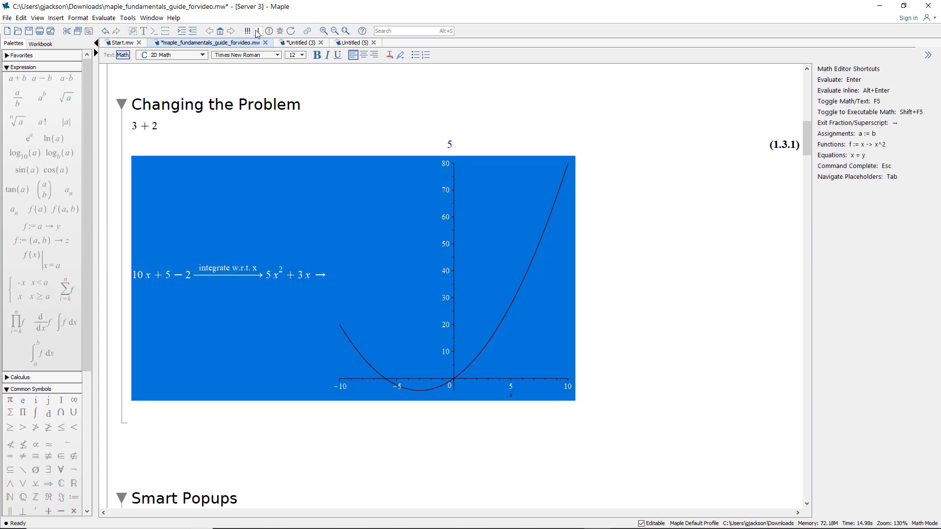
pyautogui.click(237, 417)
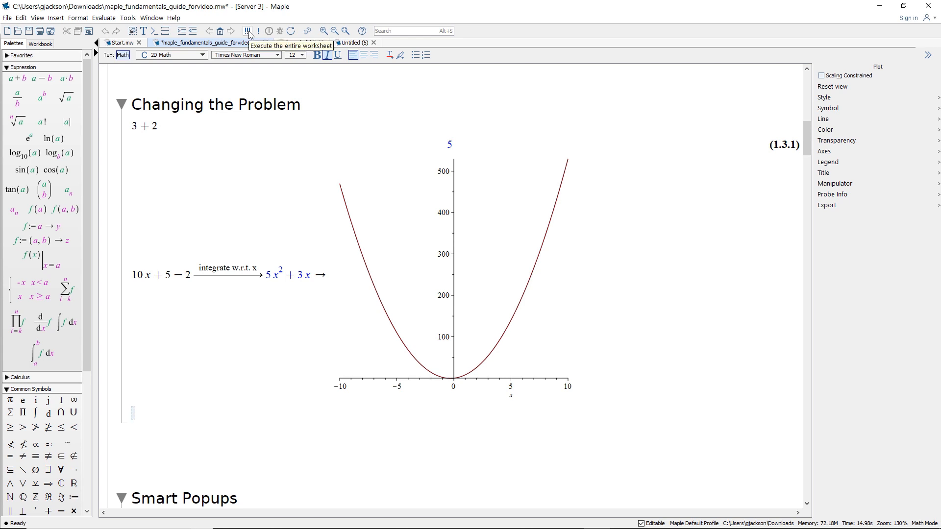
pyautogui.scroll(-3, 229, 388)
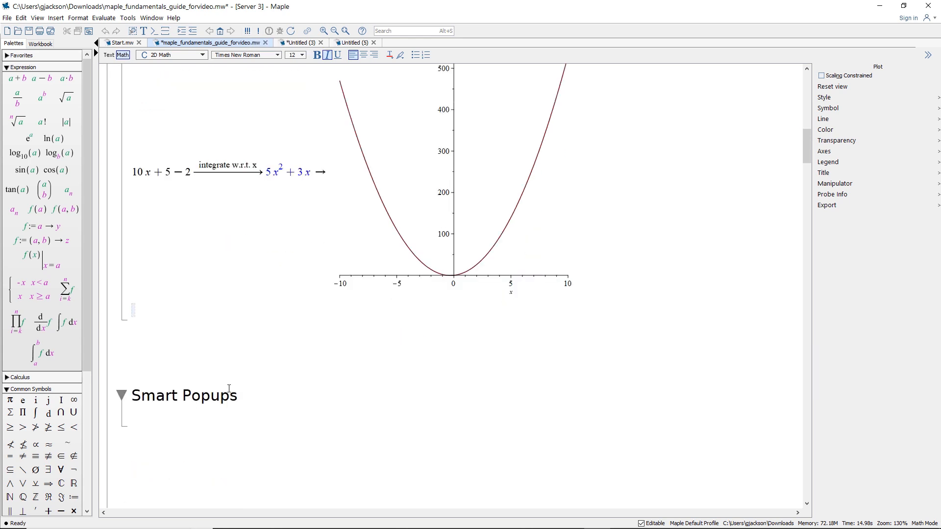
# Step: Enter sin(2x) under "Smart Popups" and rewrite it with the suggested trig identity 2 sin(x) cos(x)
pyautogui.scroll(-6, 229, 387)
pyautogui.click(150, 198)
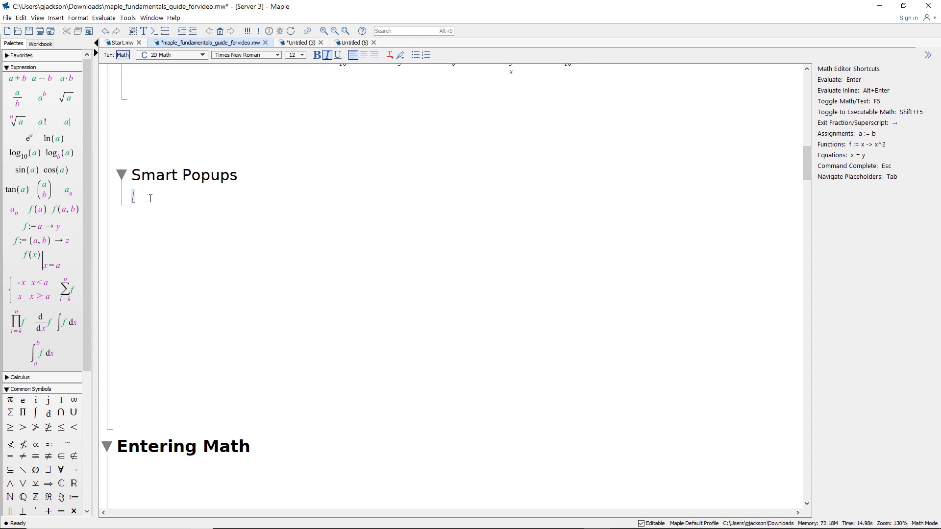
pyautogui.write('sin(')
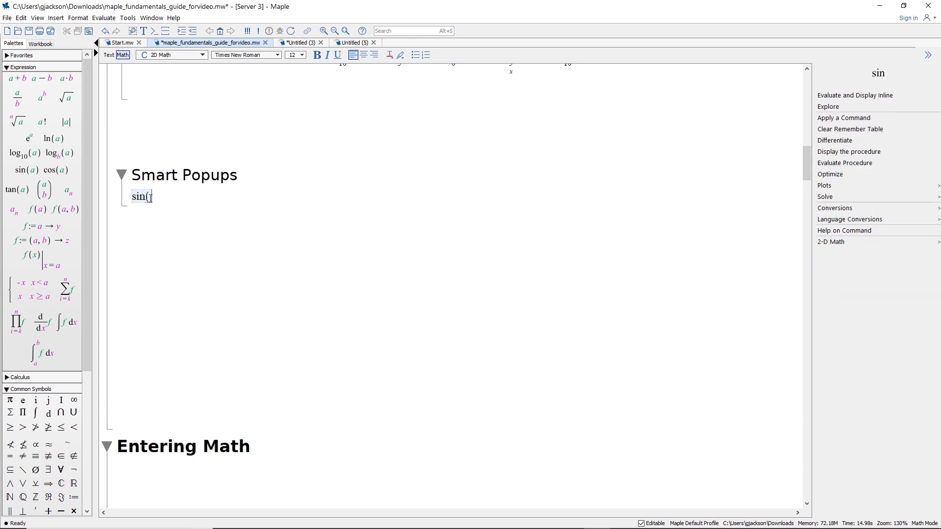
pyautogui.write('2 x')
pyautogui.write(')')
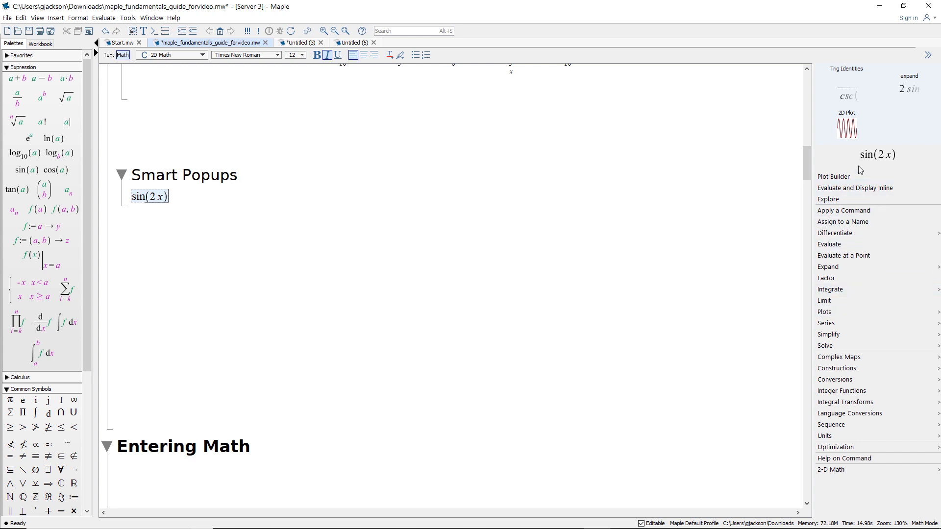
pyautogui.moveTo(855, 82)
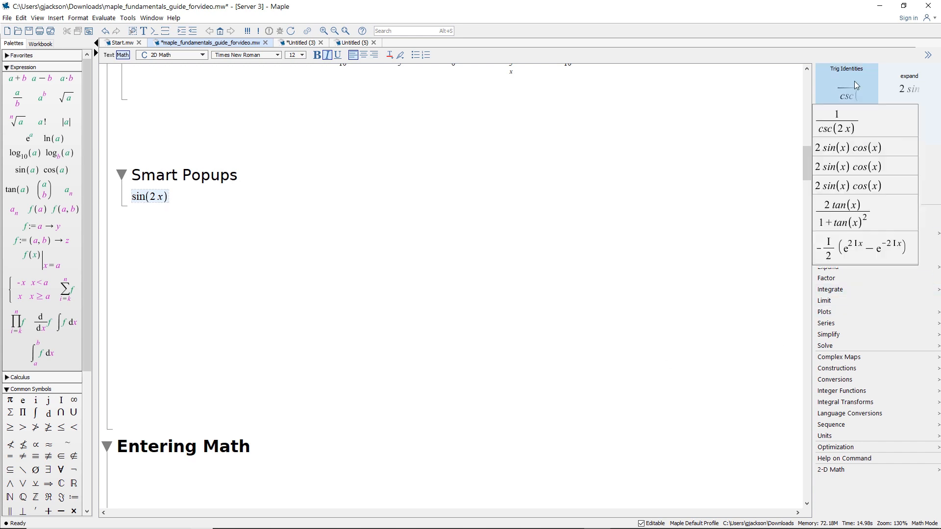
pyautogui.click(886, 147)
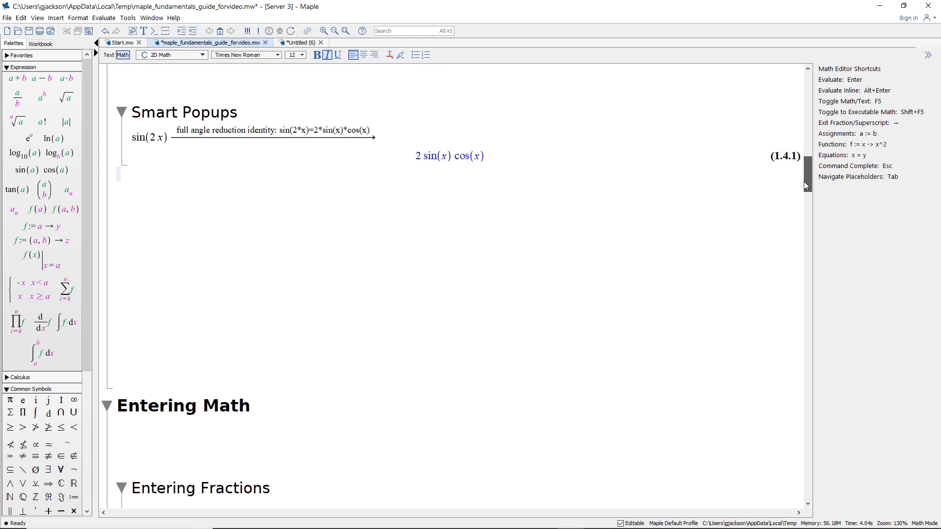
# Step: Enter the fraction a/b under "Entering Fractions" and evaluate it
pyautogui.moveTo(804, 181); pyautogui.dragTo(805, 206)
pyautogui.click(152, 177)
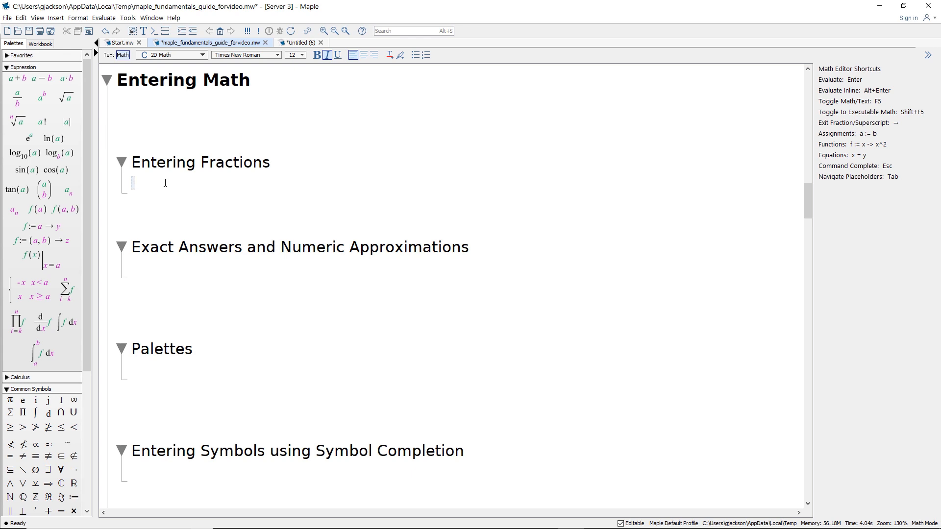
pyautogui.write('a')
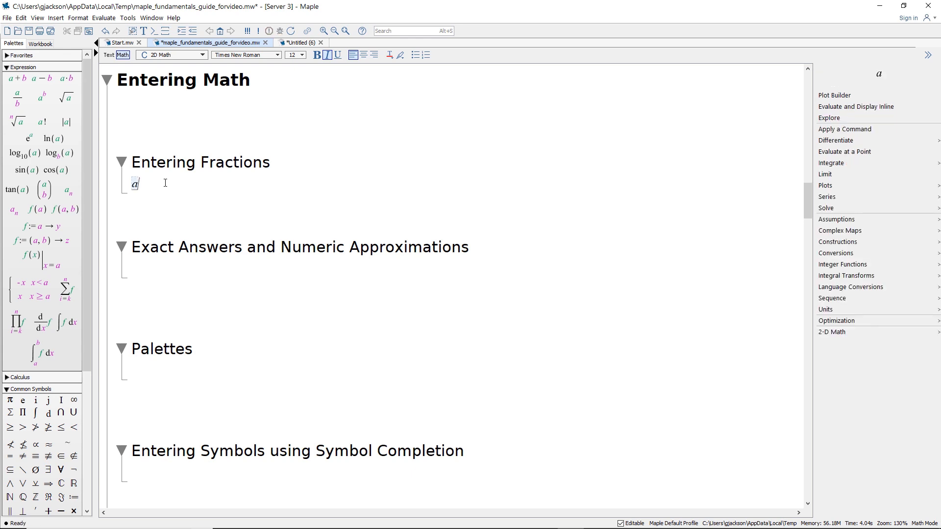
pyautogui.write('/b')
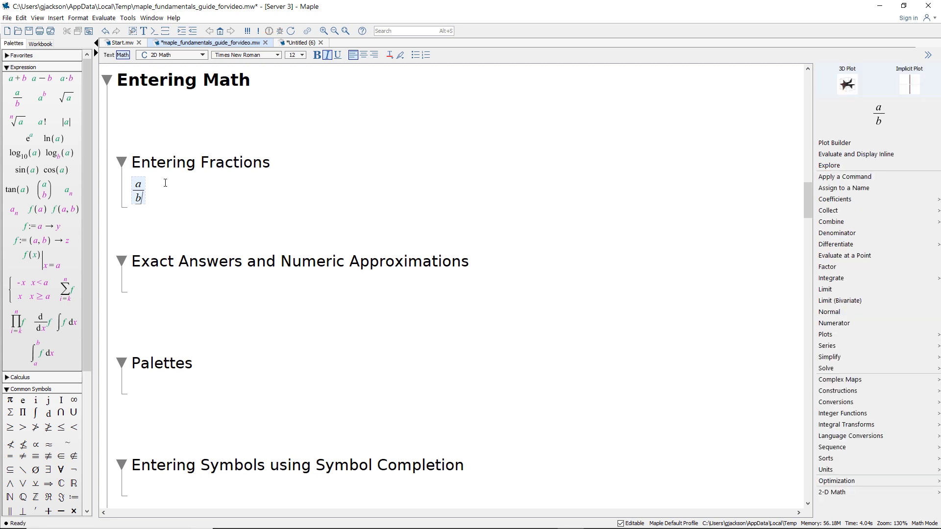
pyautogui.press('Return')
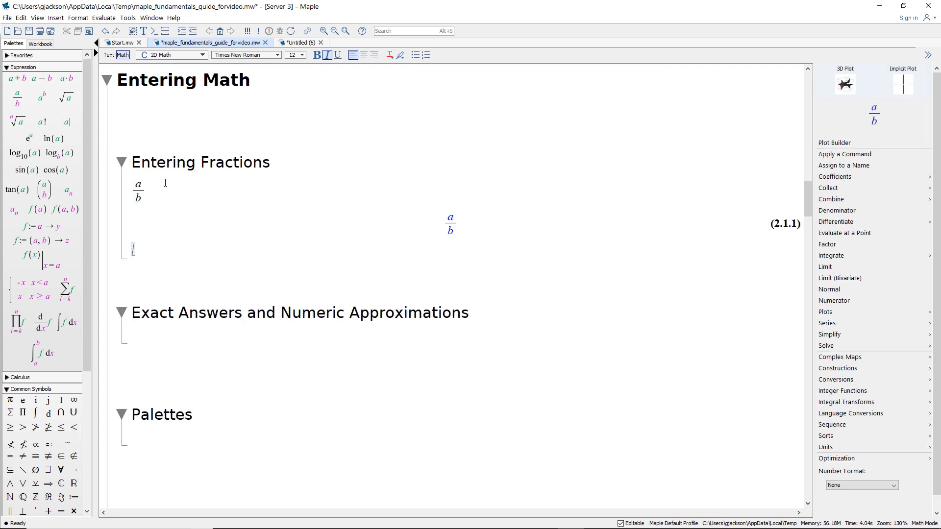
# Step: Enter the fraction (a + 2)/b with the numerator in parentheses on the next line and evaluate it
pyautogui.write('(a')
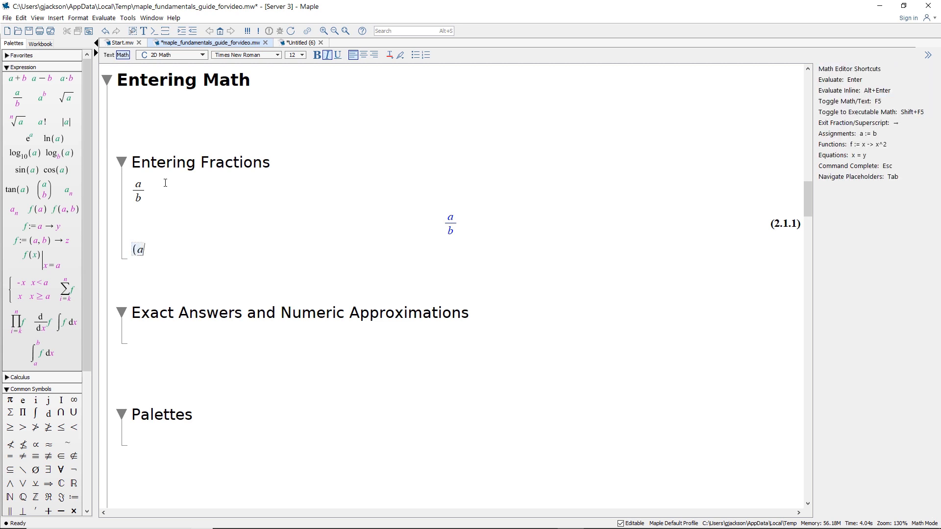
pyautogui.write('+2)/b')
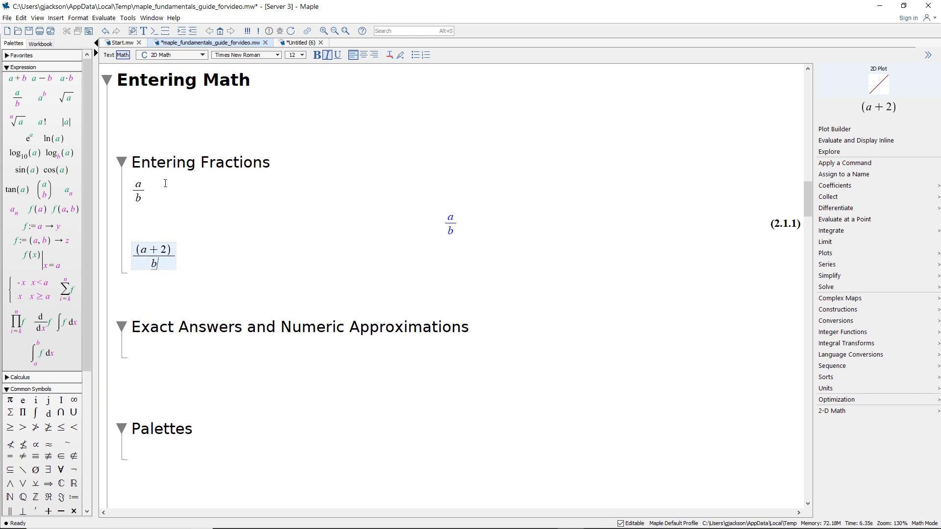
pyautogui.press('Return')
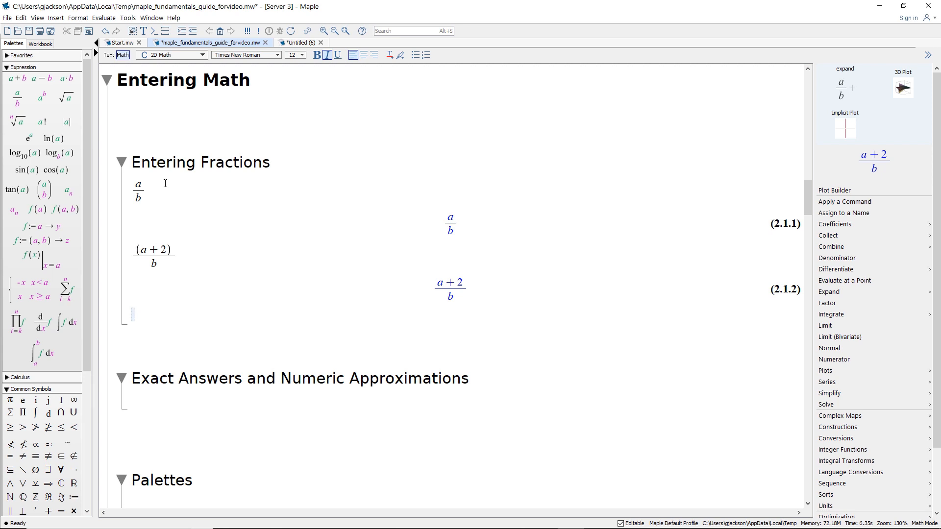
# Step: Write a + 2 on the next line, turn the whole expression into a numerator over b, and evaluate the fraction
pyautogui.write('a+2')
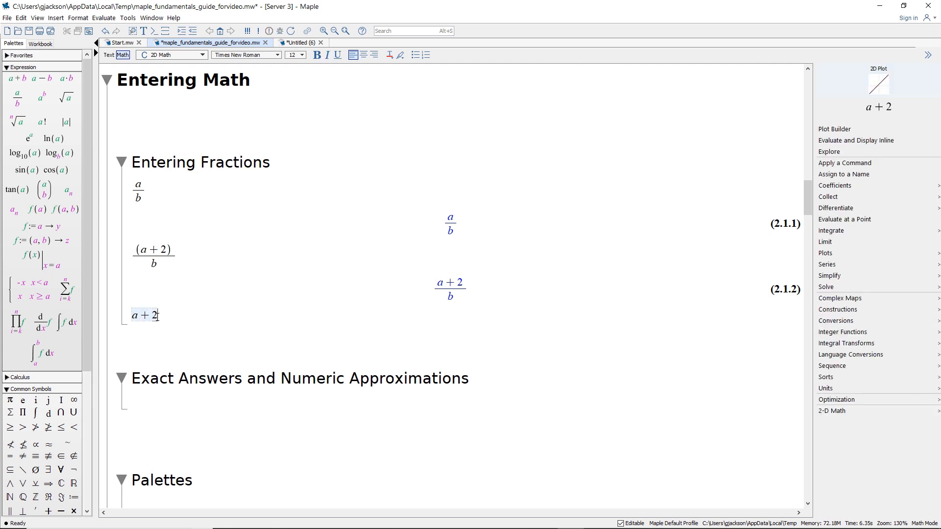
pyautogui.moveTo(159, 316); pyautogui.dragTo(132, 298)
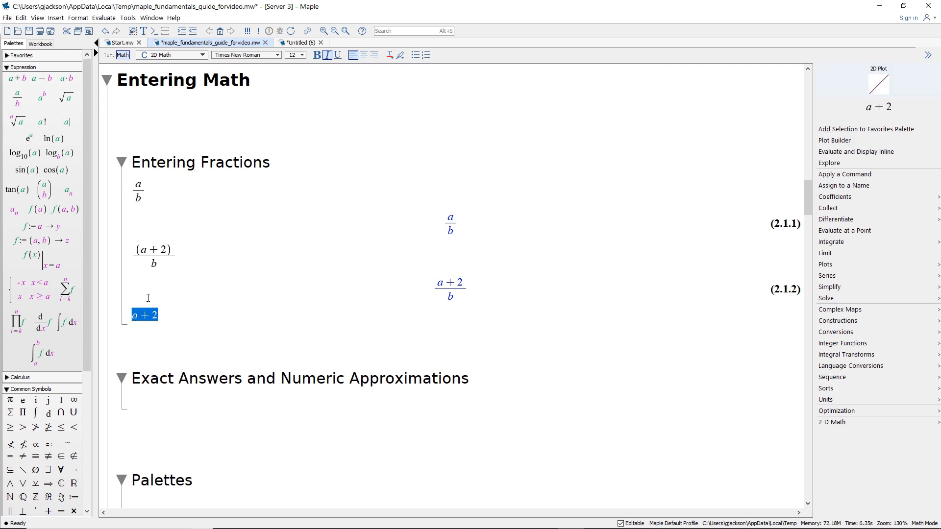
pyautogui.write('/2')
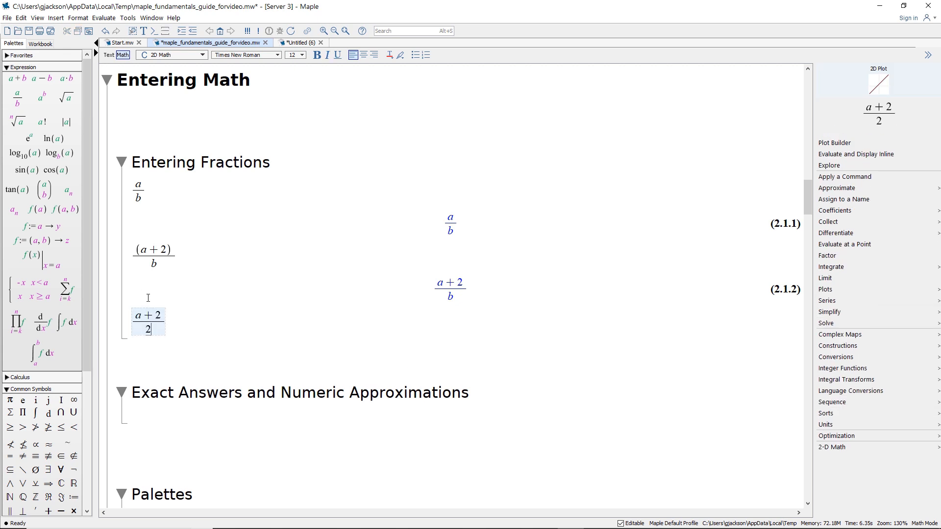
pyautogui.press('BackSpace')
pyautogui.write('b')
pyautogui.press('Return')
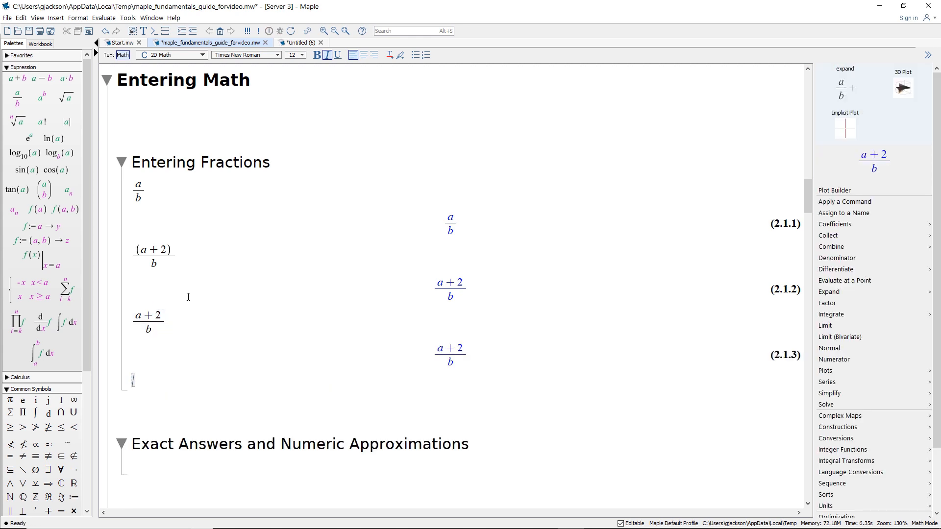
# Step: Insert the π symbol from the common symbols on the empty line under "Exact Answers and Numeric Approximations"
pyautogui.scroll(-3, 179, 309)
pyautogui.scroll(-4, 181, 309)
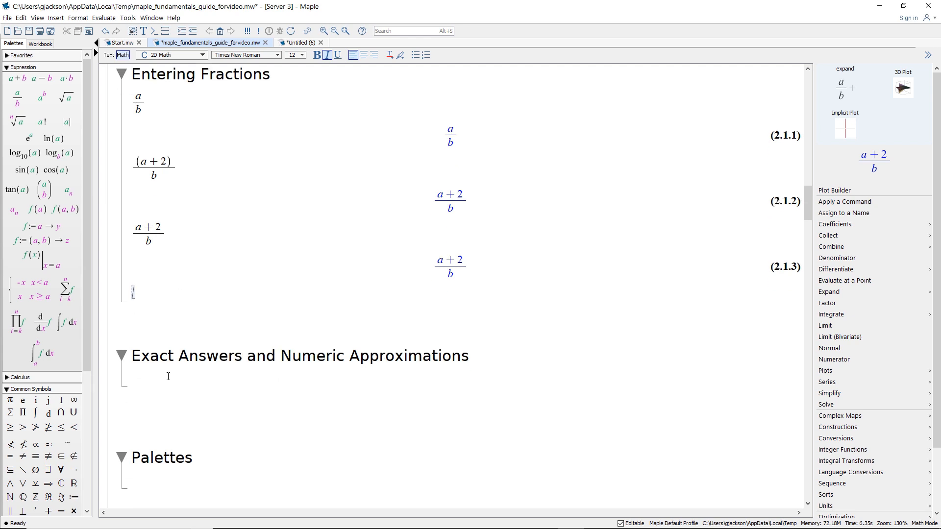
pyautogui.click(147, 331)
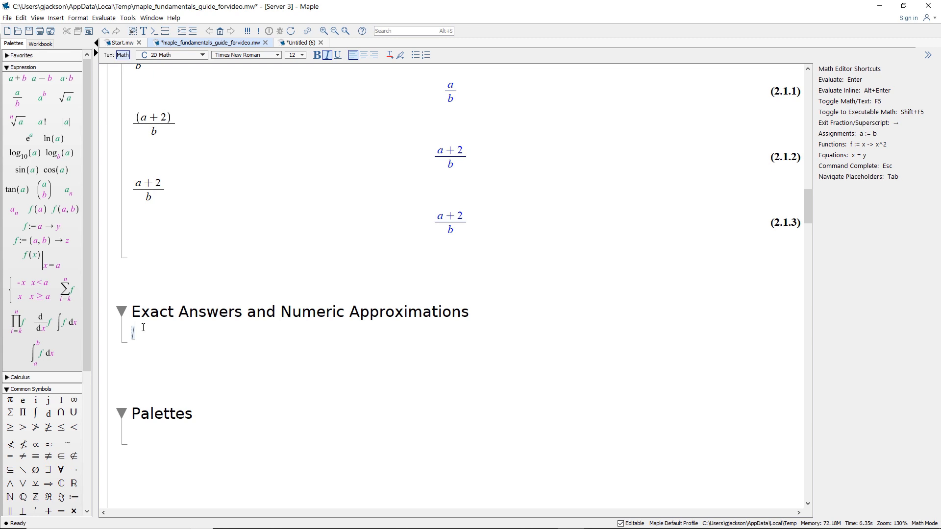
pyautogui.moveTo(87, 313); pyautogui.dragTo(88, 356)
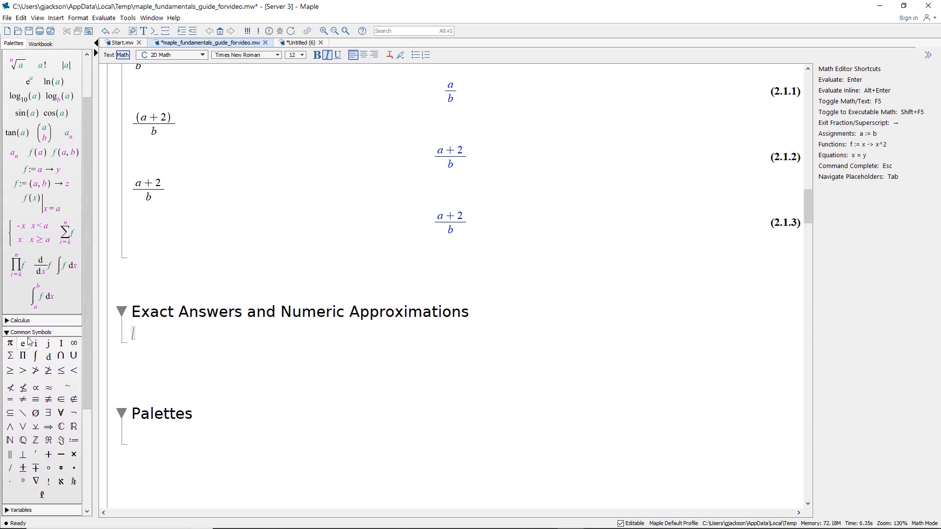
pyautogui.scroll(3, 48, 213)
pyautogui.scroll(-3, 47, 212)
pyautogui.click(13, 326)
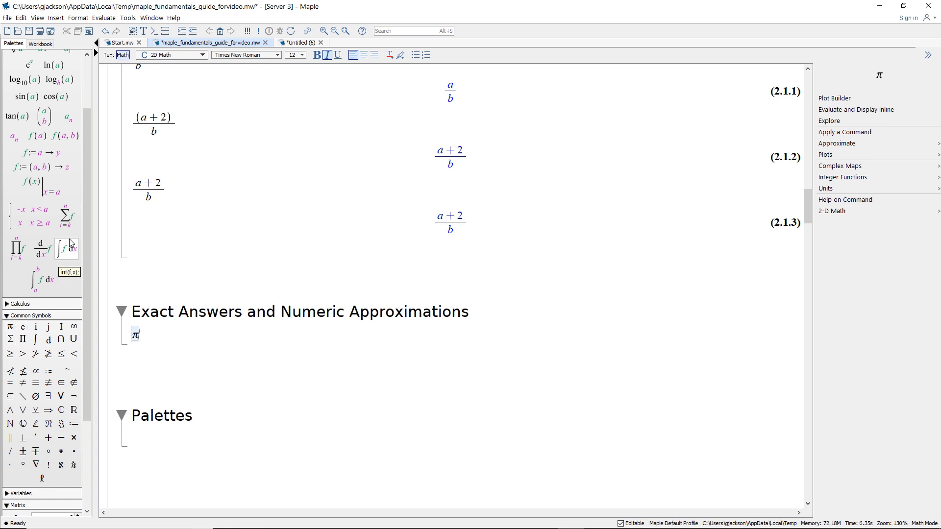
# Step: Extend the expression to π + 1/2 + 1/3 and evaluate it inline
pyautogui.write('+ ')
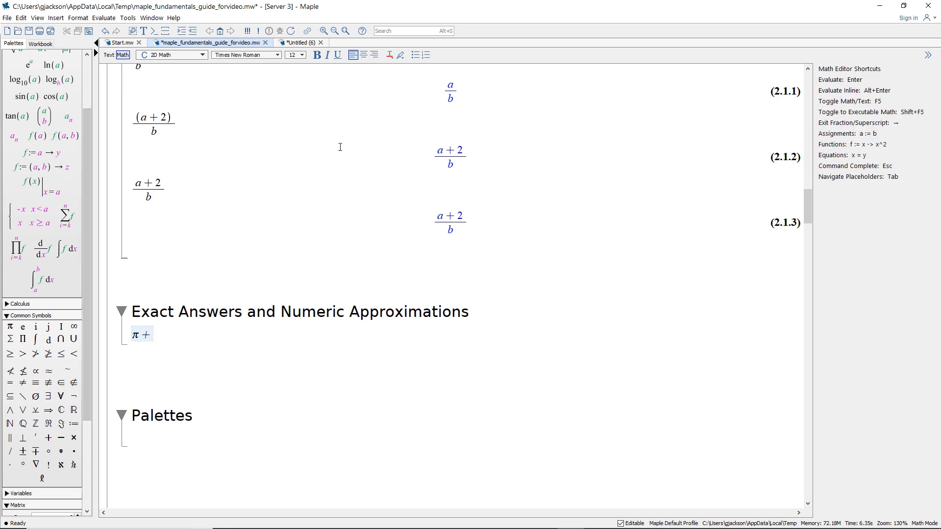
pyautogui.write('1')
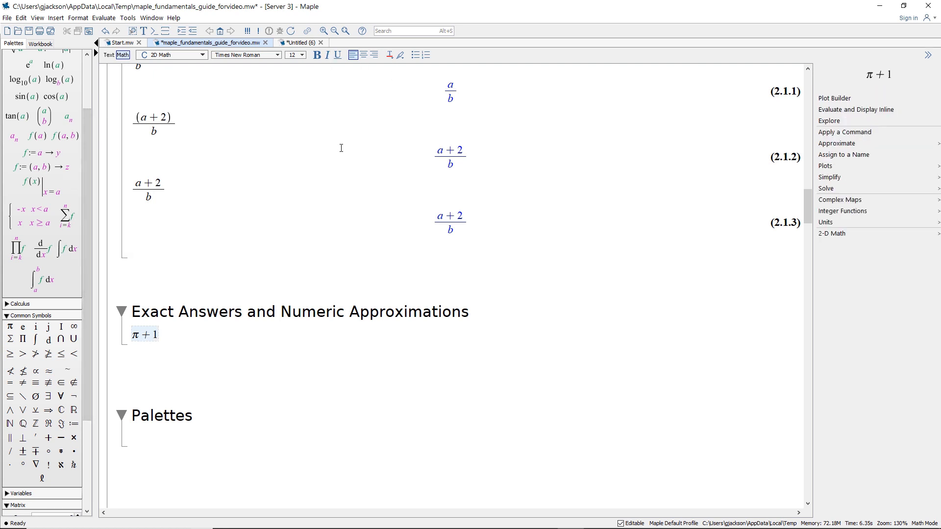
pyautogui.write('/2')
pyautogui.press('Right')
pyautogui.write('+1/3')
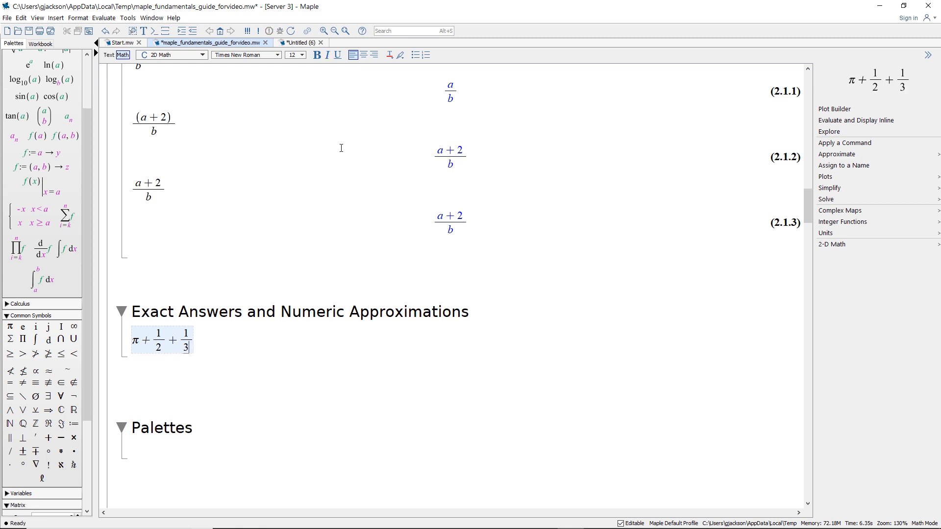
pyautogui.hotkey('ctrl', '=')
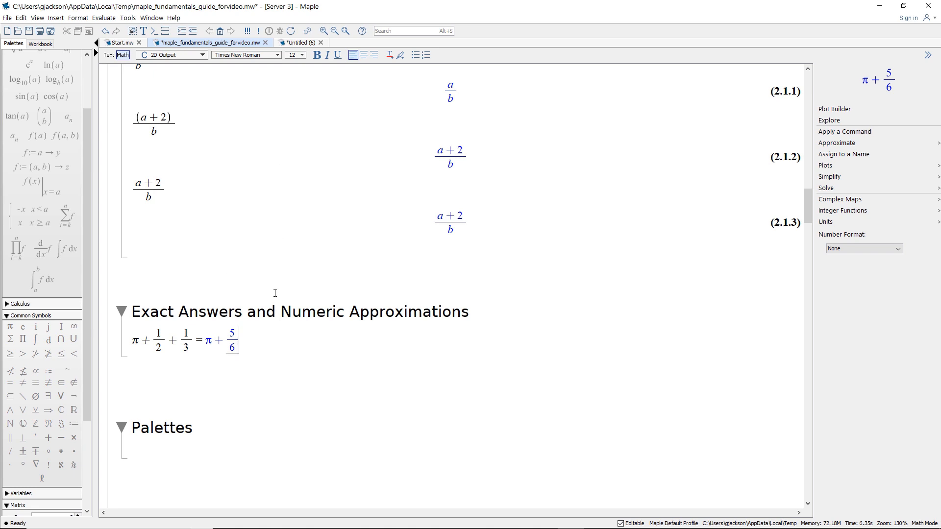
# Step: Approximate the exact inline result of the π sum to 5 digits
pyautogui.scroll(-1, 271, 278)
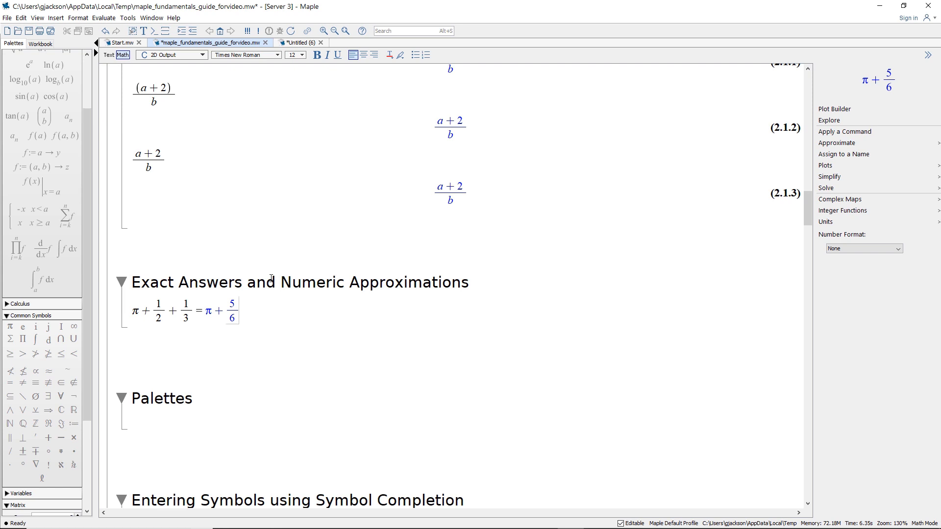
pyautogui.doubleClick(238, 312)
pyautogui.click(243, 309)
pyautogui.moveTo(859, 145)
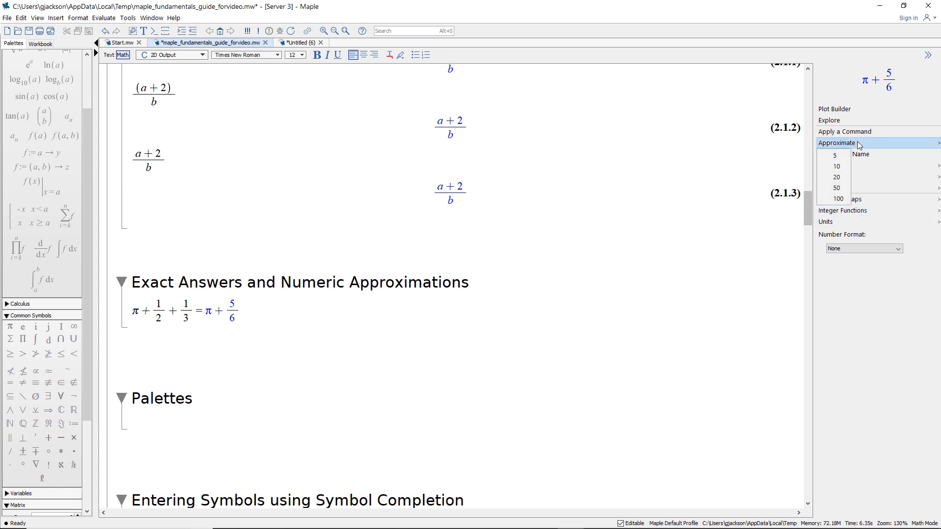
pyautogui.click(835, 156)
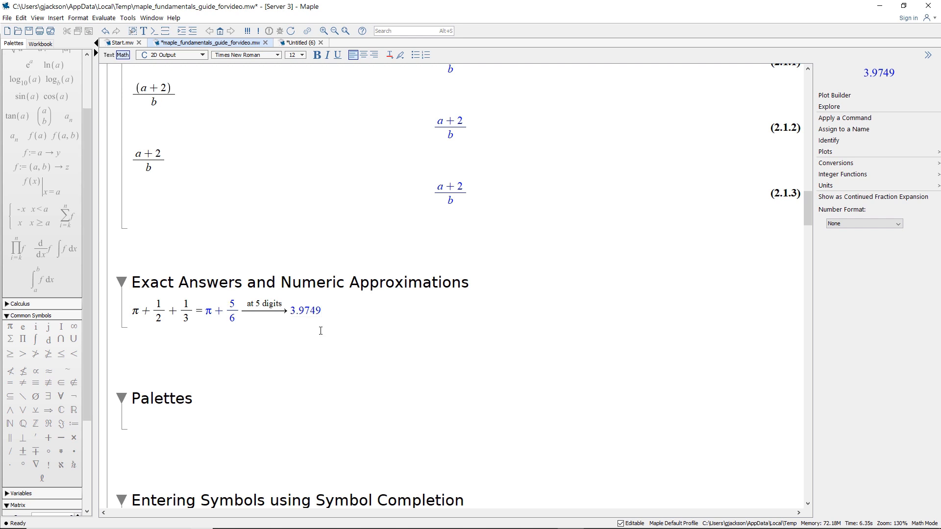
# Step: Enter 0.33x + (1/3)x on a new line below the π sum and evaluate it inline
pyautogui.scroll(-1, 304, 361)
pyautogui.press('Return')
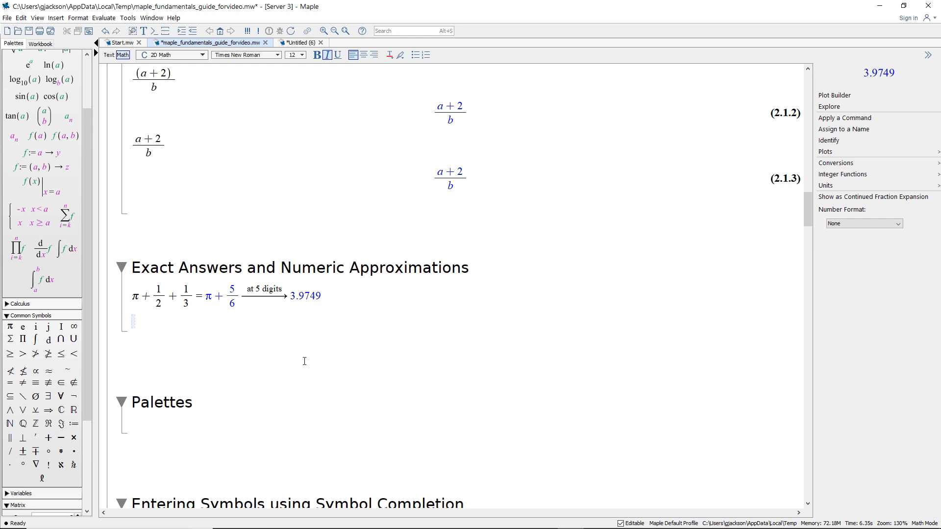
pyautogui.write('0.33')
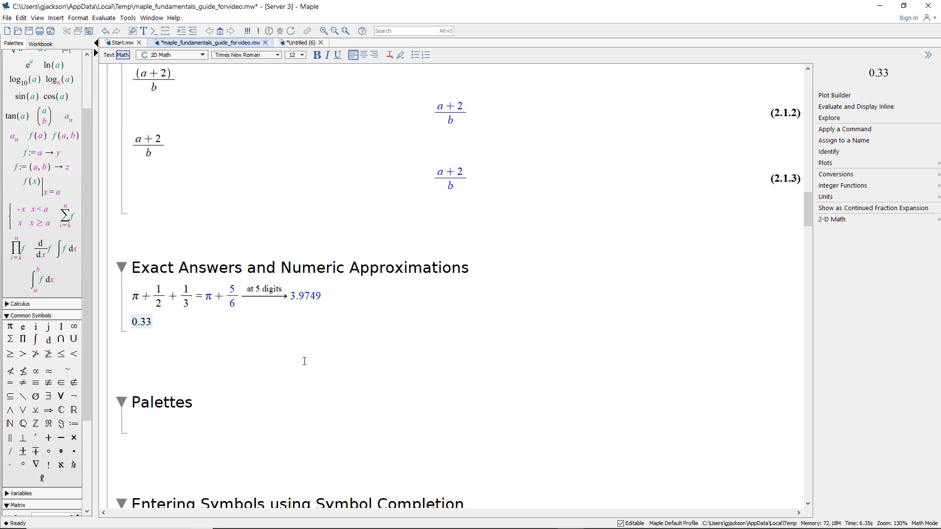
pyautogui.write('x + 1/3')
pyautogui.press('Right')
pyautogui.write('x')
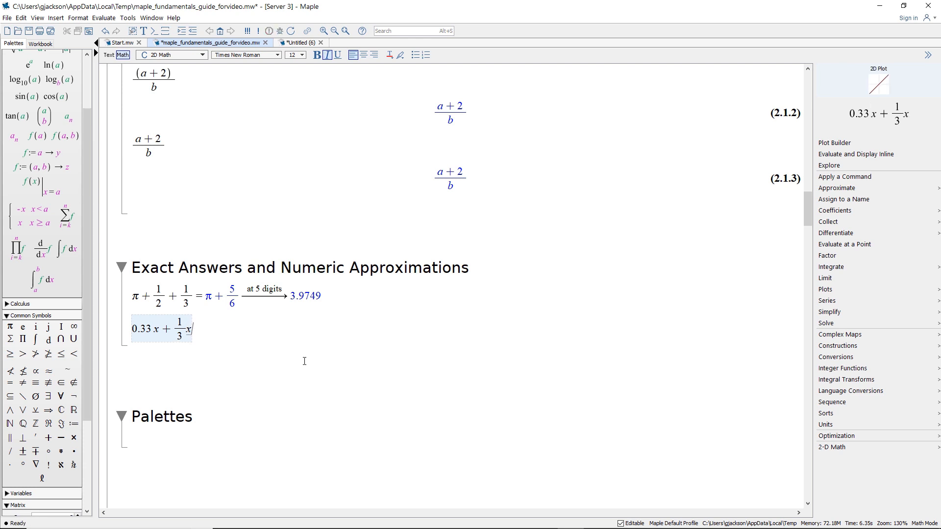
pyautogui.hotkey('alt', 'Return')
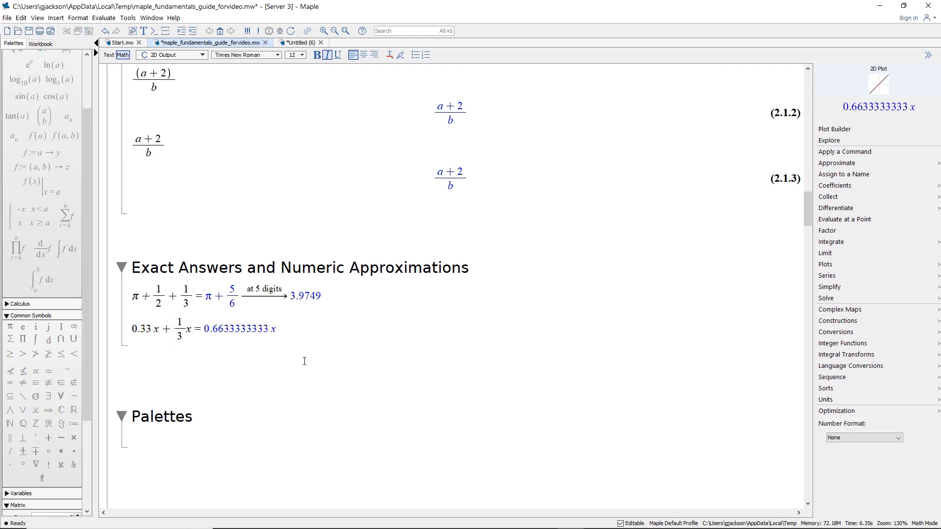
# Step: Set the number format of the inline result of 0.33x + (1/3)x to Scientific
pyautogui.moveTo(153, 330); pyautogui.dragTo(139, 329)
pyautogui.click(138, 330)
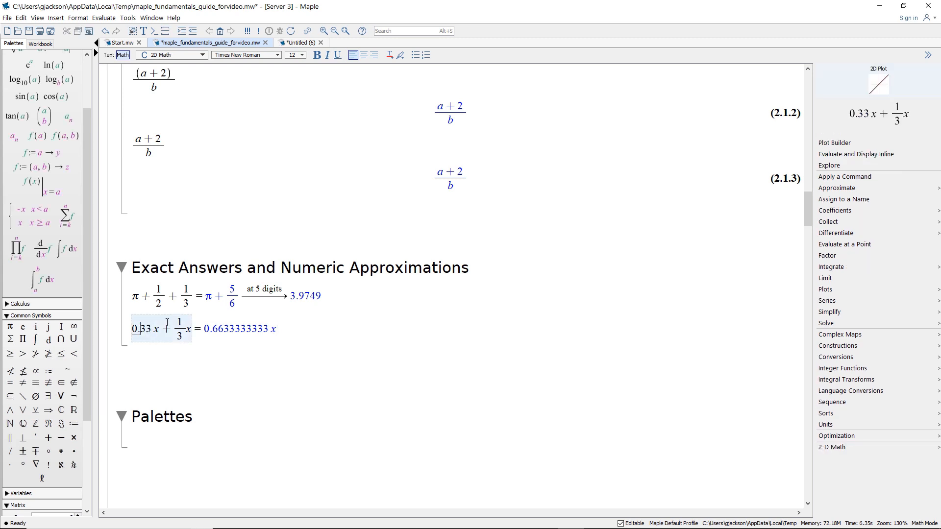
pyautogui.doubleClick(241, 330)
pyautogui.click(279, 333)
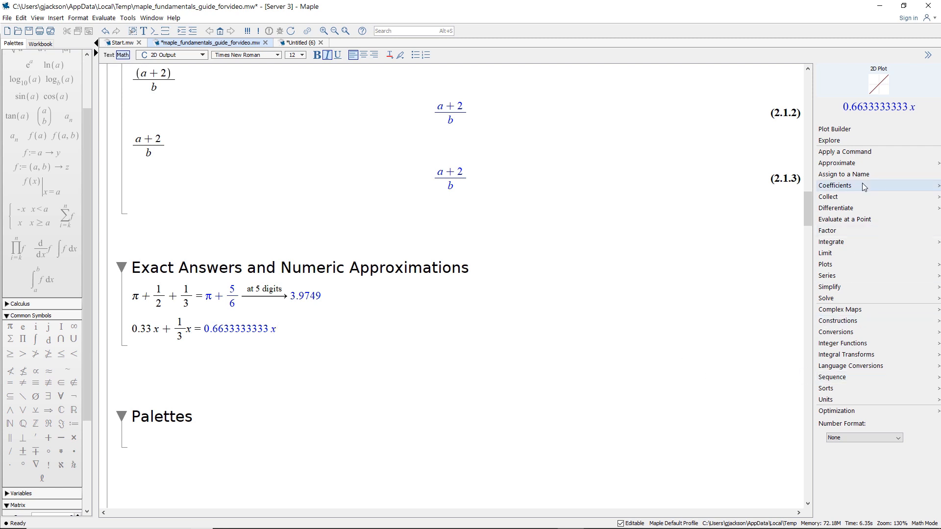
pyautogui.click(845, 439)
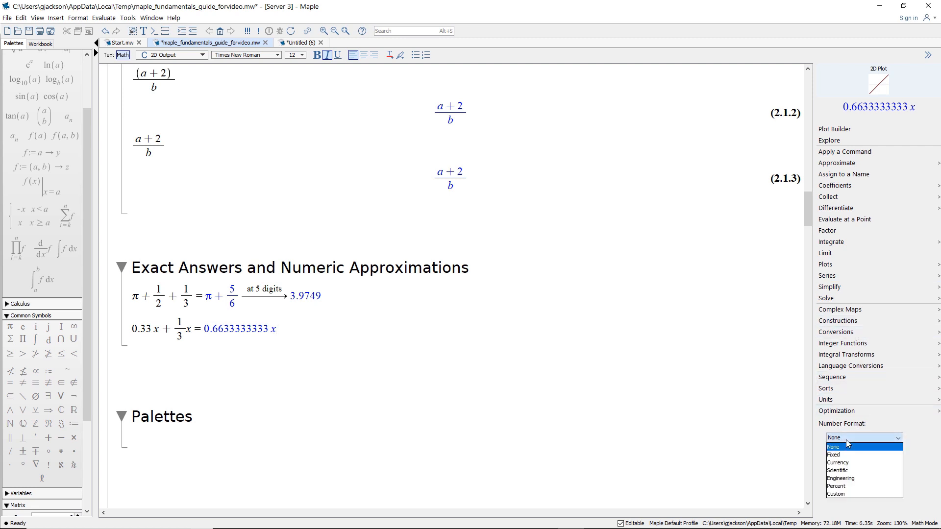
pyautogui.click(846, 471)
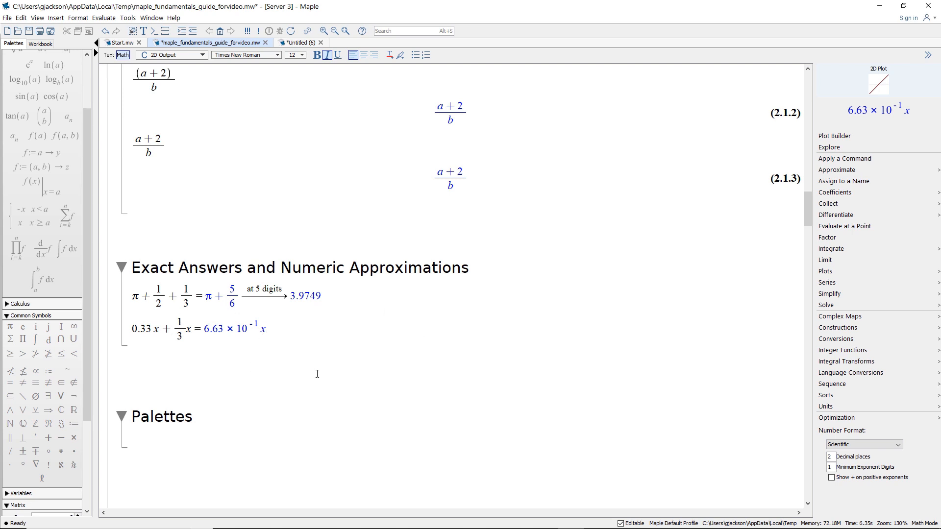
# Step: Insert a definite integral template from the Expression palette on the empty line under the Palettes heading
pyautogui.scroll(-4, 210, 323)
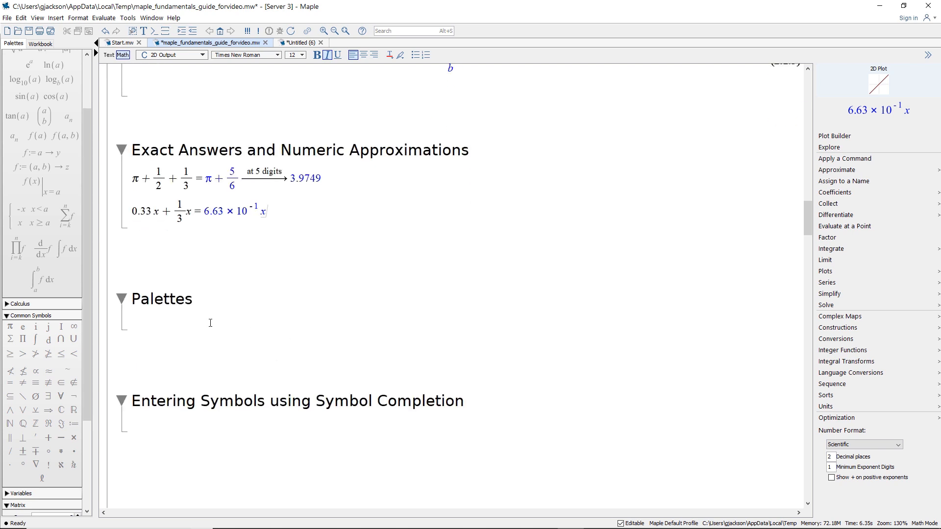
pyautogui.click(210, 323)
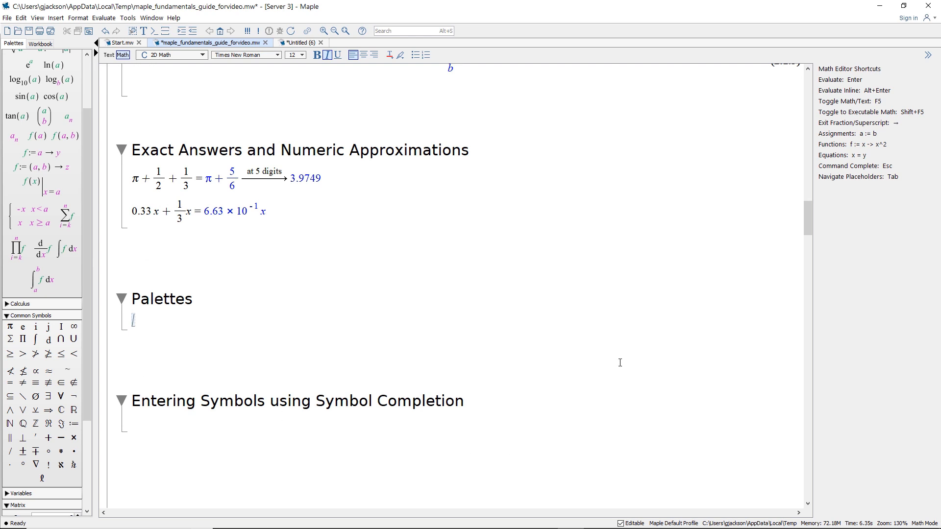
pyautogui.moveTo(90, 215)
pyautogui.mouseDown()
pyautogui.moveTo(93, 188)
pyautogui.moveTo(92, 223)
pyautogui.mouseUp()
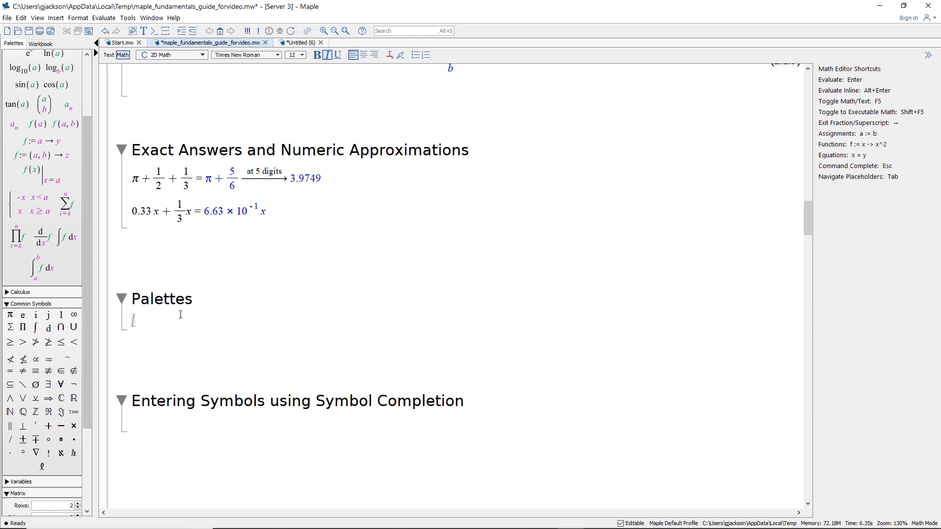
pyautogui.scroll(2, 87, 258)
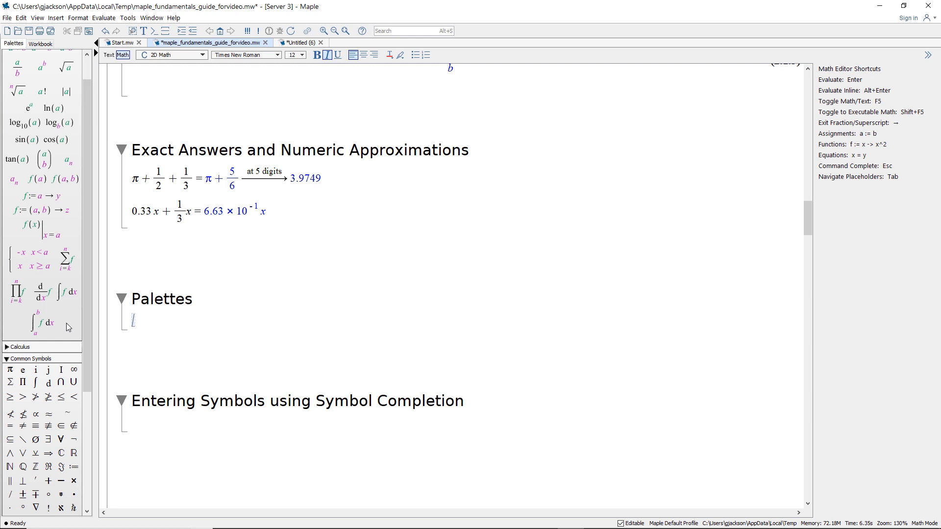
pyautogui.scroll(1, 60, 331)
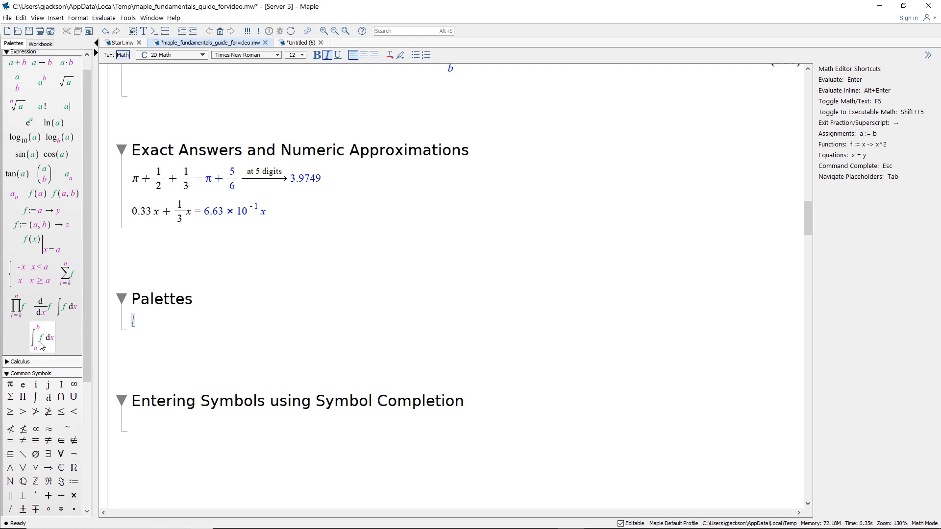
pyautogui.click(42, 345)
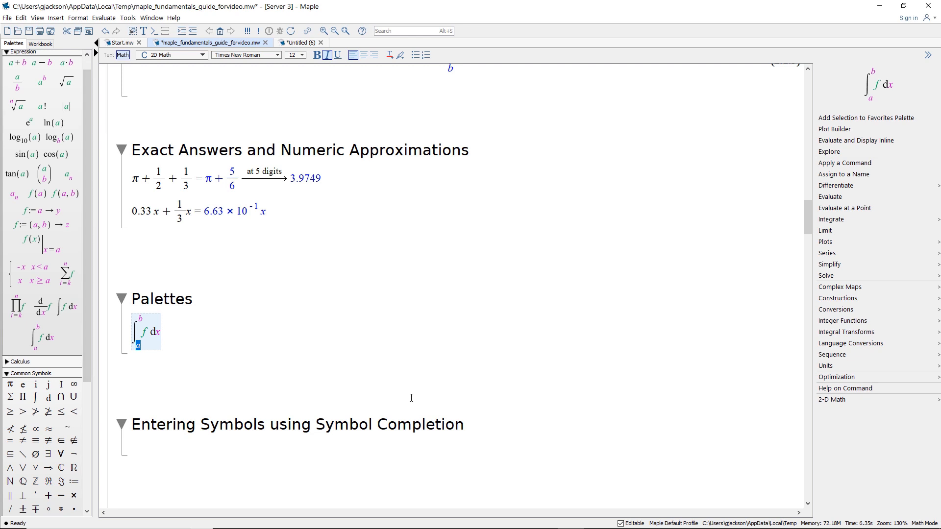
# Step: Set the integral's lower limit to 0 and its upper limit to 1
pyautogui.write('0')
pyautogui.press('Tab')
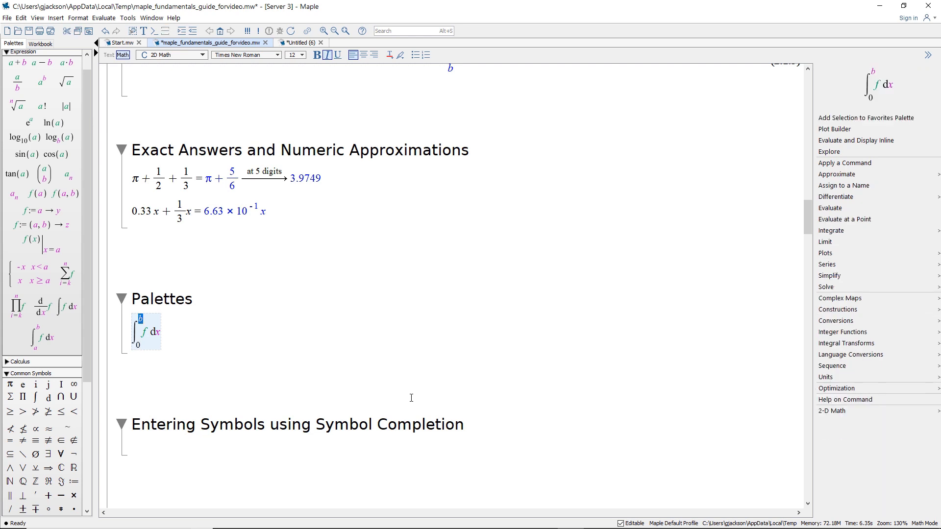
pyautogui.write('1')
pyautogui.press('Tab')
# Step: Enter x² − 3x as the integrand, keep x as the integration variable, and evaluate the integral on a new line
pyautogui.write('x')
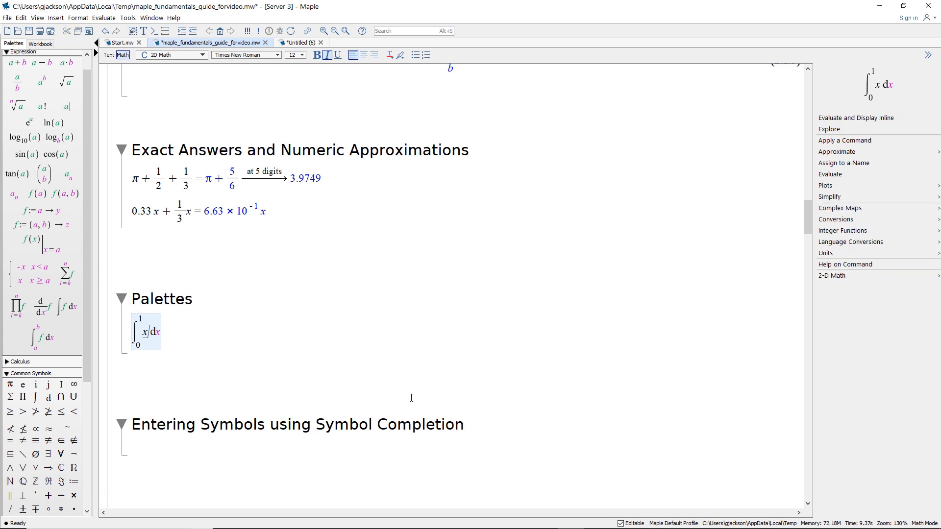
pyautogui.write('^2')
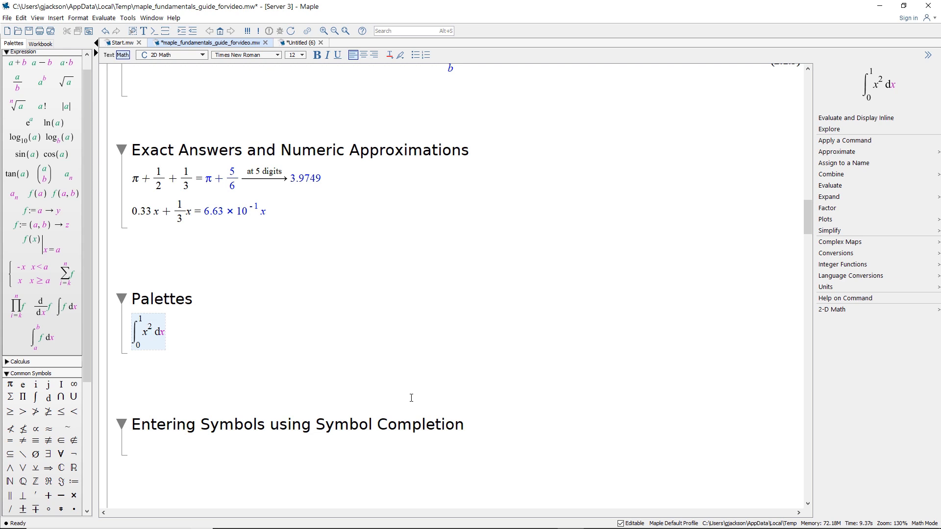
pyautogui.press('Right')
pyautogui.write('-3')
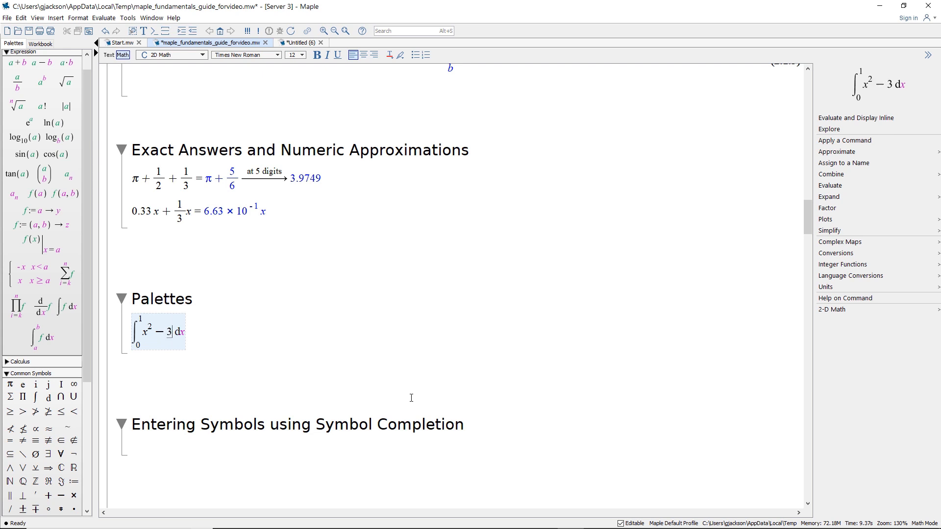
pyautogui.write('x')
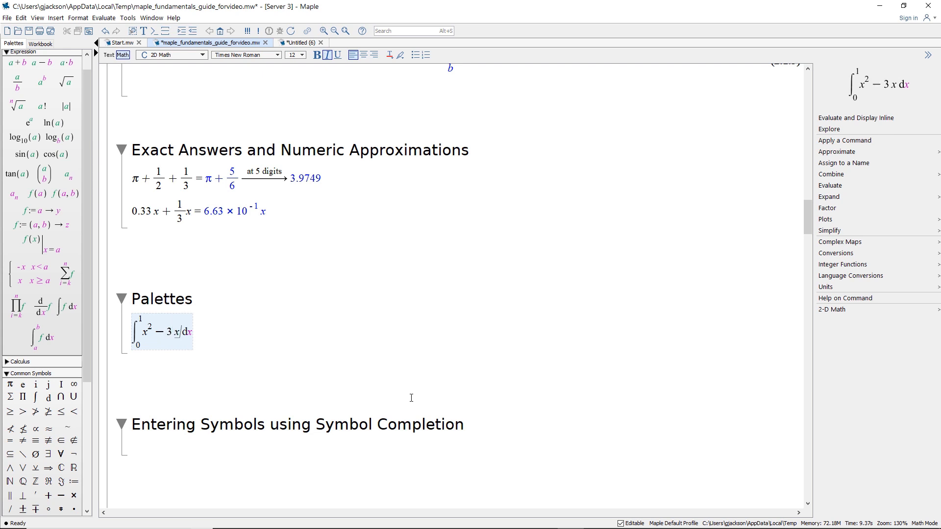
pyautogui.press('Tab')
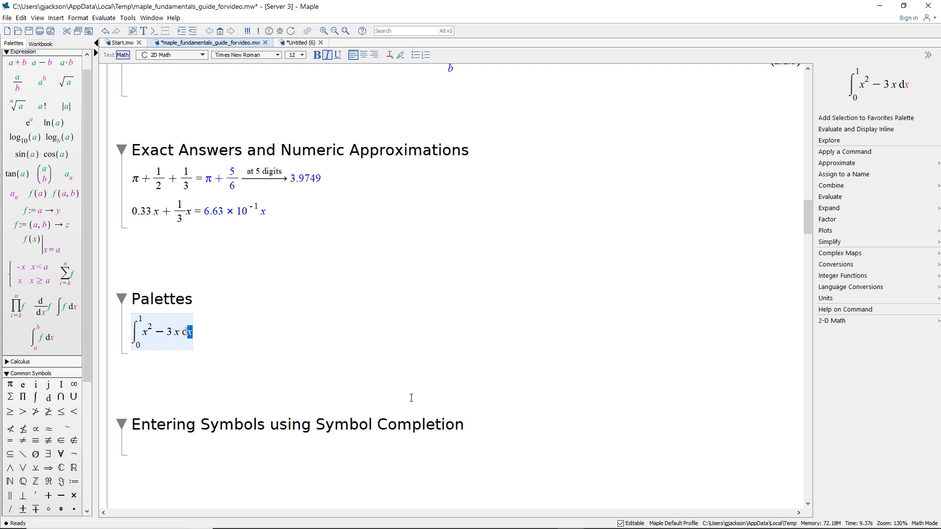
pyautogui.press('Right')
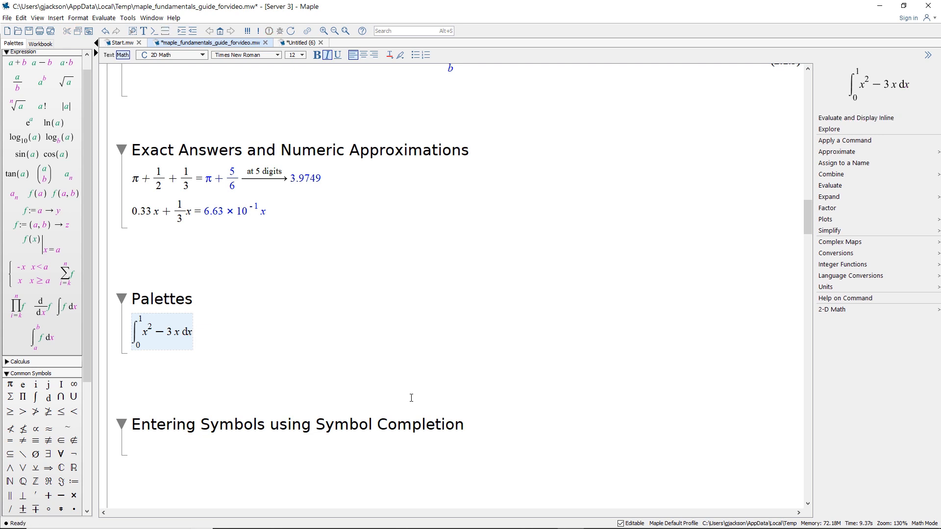
pyautogui.press('Return')
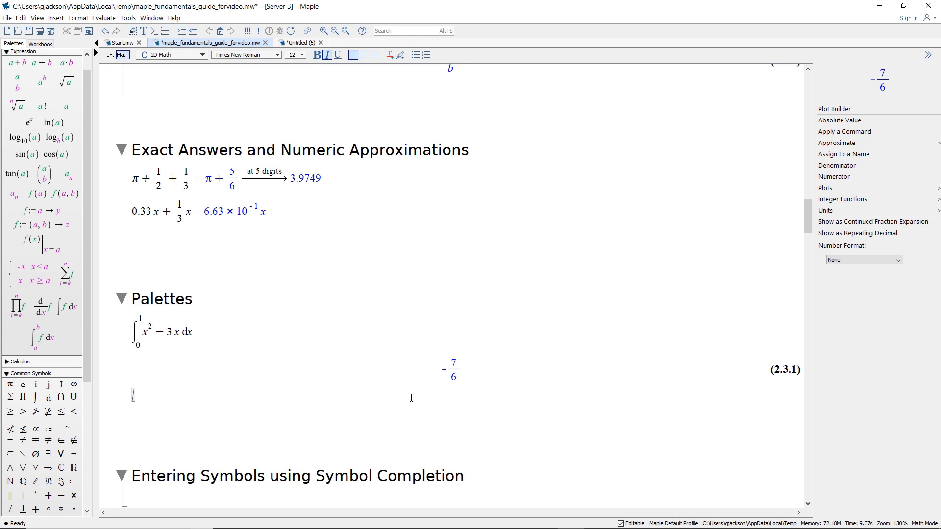
# Step: Under Entering Symbols using Symbol Completion, enter sqrt and complete it to the square root symbol √x
pyautogui.scroll(-7, 411, 398)
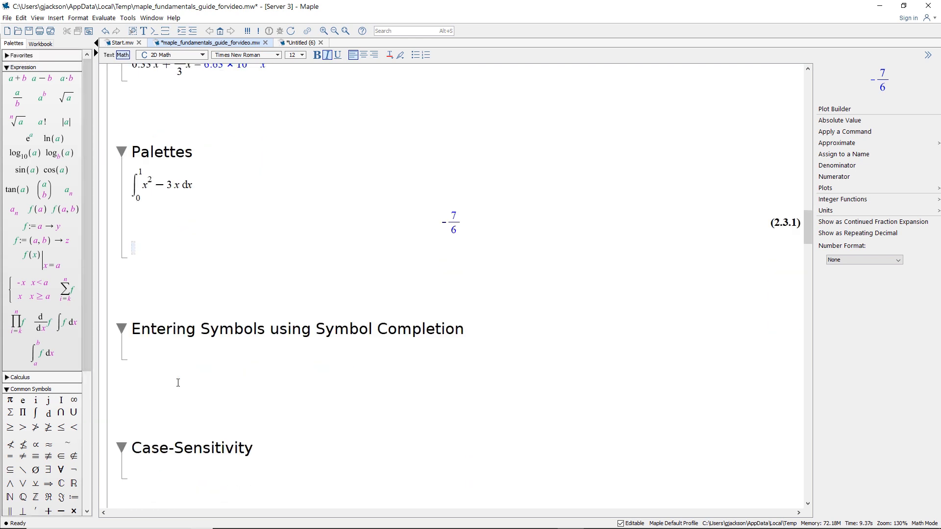
pyautogui.click(152, 295)
pyautogui.scroll(-2, 201, 275)
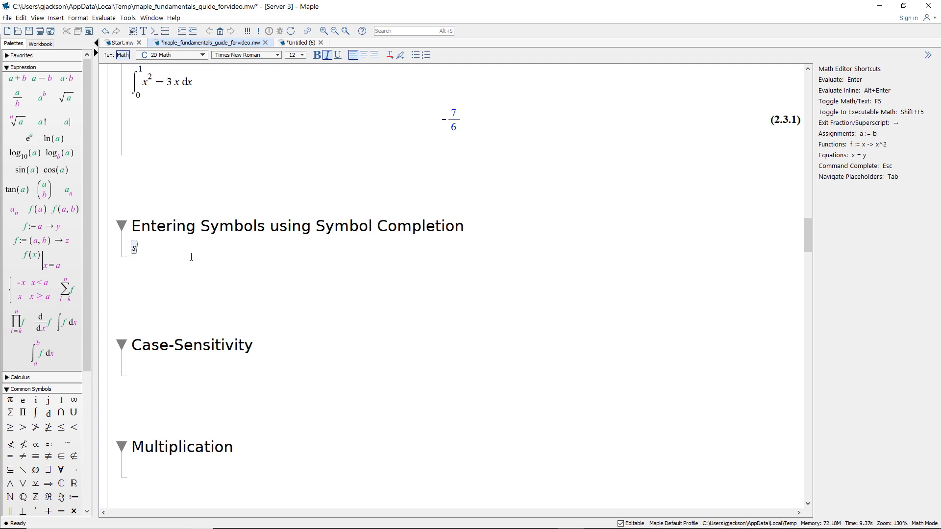
pyautogui.write('sqrt')
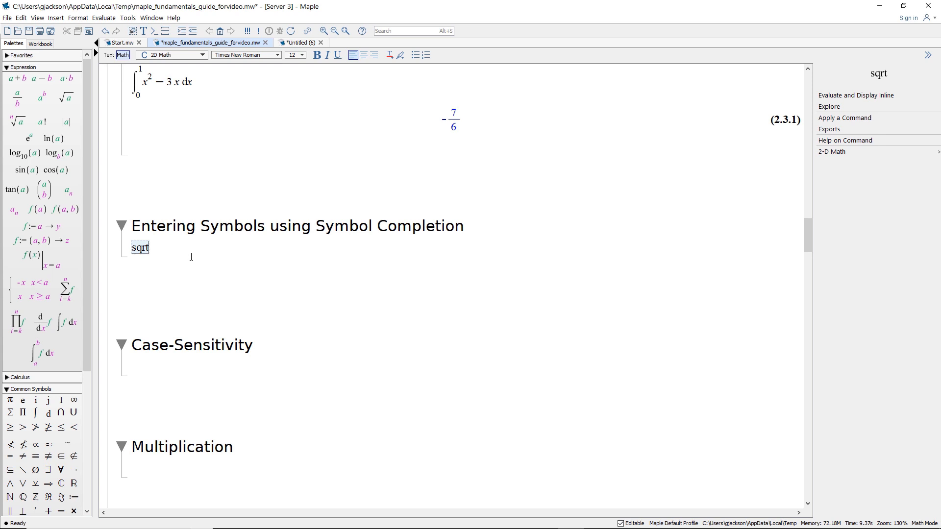
pyautogui.press('Escape')
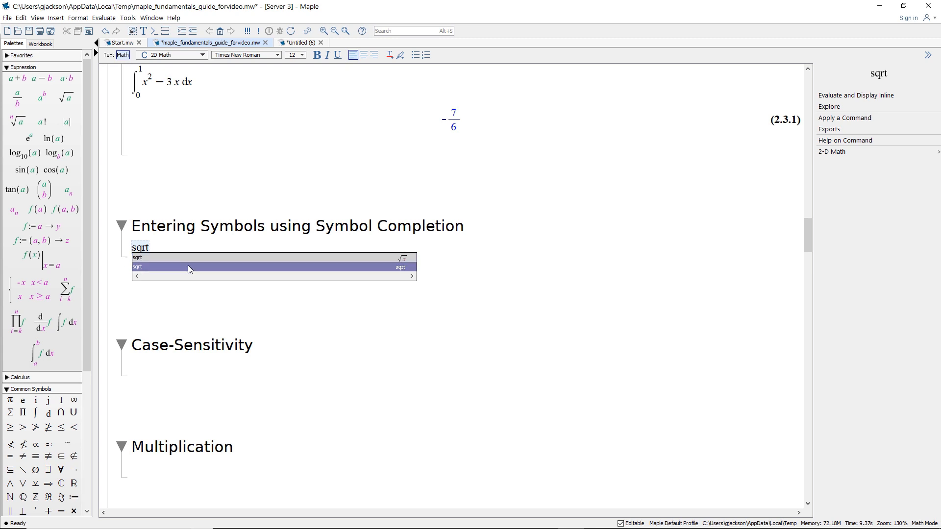
pyautogui.click(188, 261)
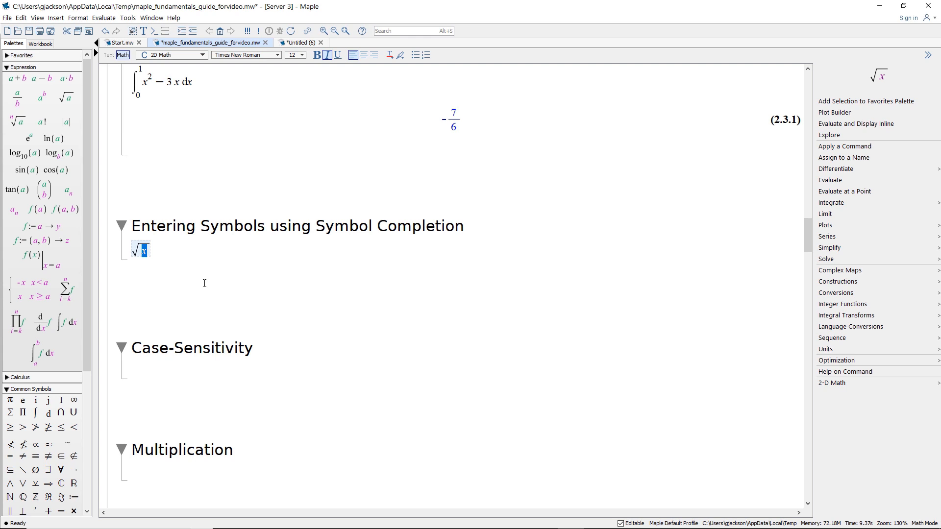
# Step: Replace the placeholder under the root with e^x, using symbol completion to get the exponential e
pyautogui.write('e')
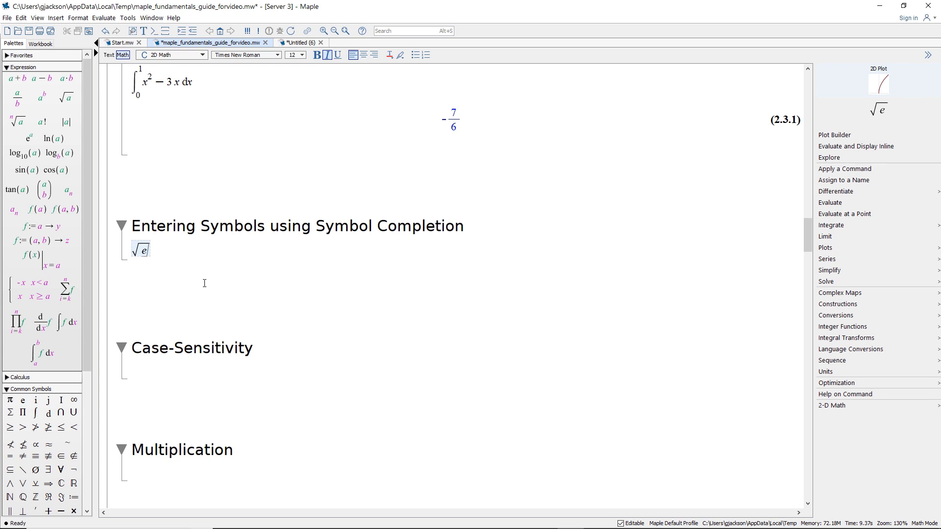
pyautogui.press('Escape')
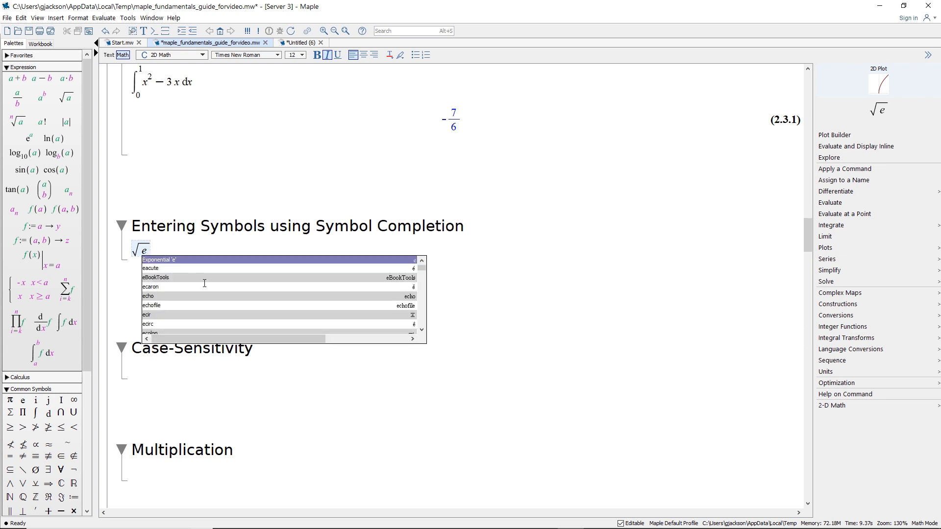
pyautogui.click(187, 264)
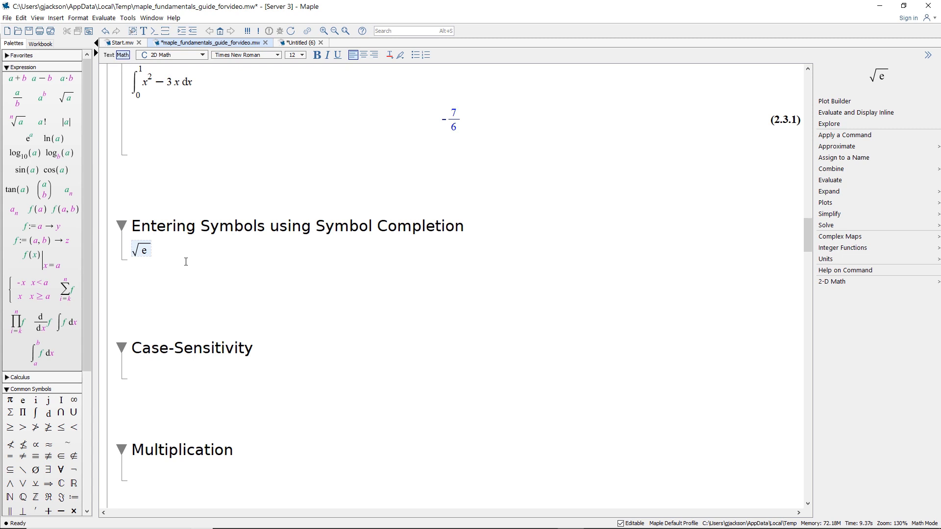
pyautogui.write('^')
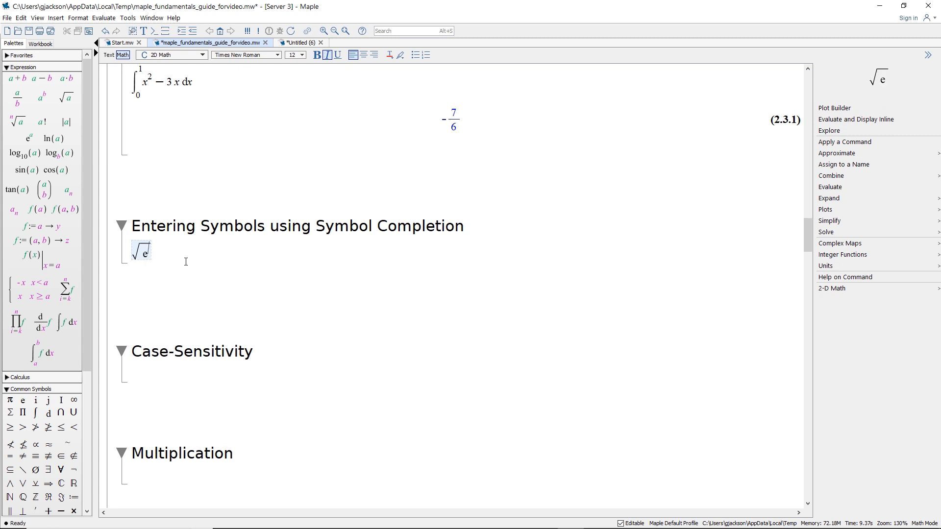
pyautogui.write('x')
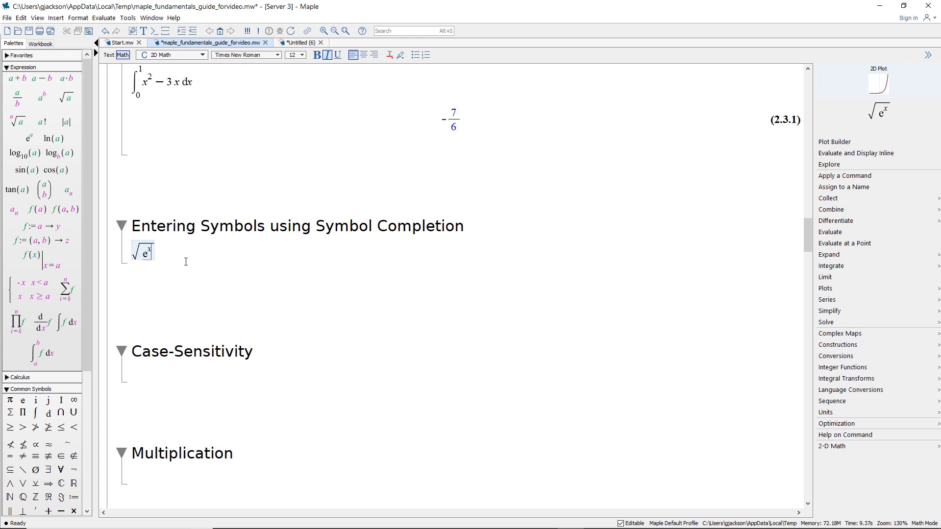
# Step: Add π² after the square root, completing pi to the π symbol, and evaluate the expression on a new line
pyautogui.press('Right')
pyautogui.write('+ ')
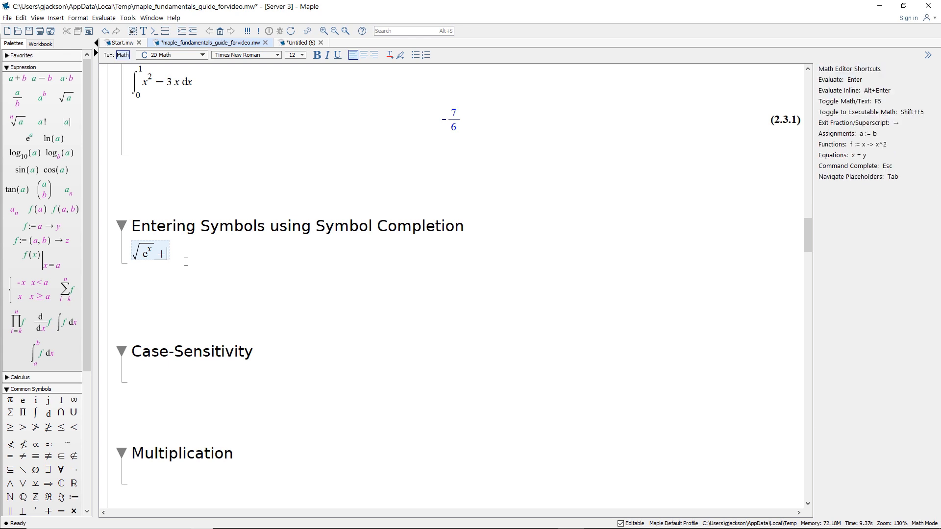
pyautogui.write('pi')
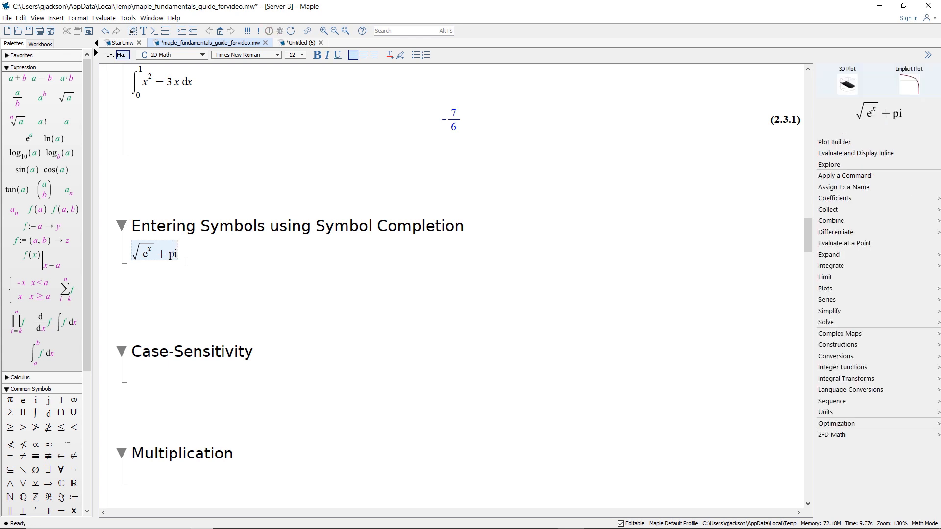
pyautogui.press('Escape')
pyautogui.press('Return')
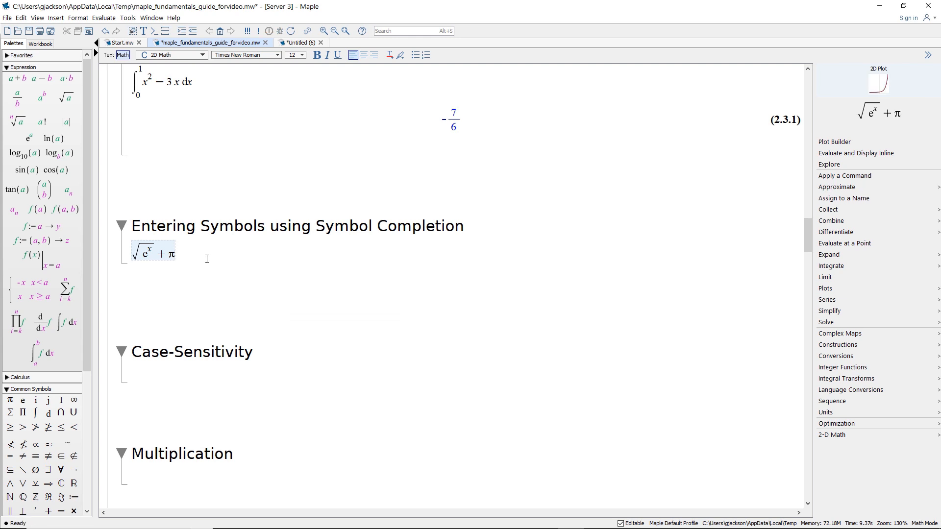
pyautogui.write('^2')
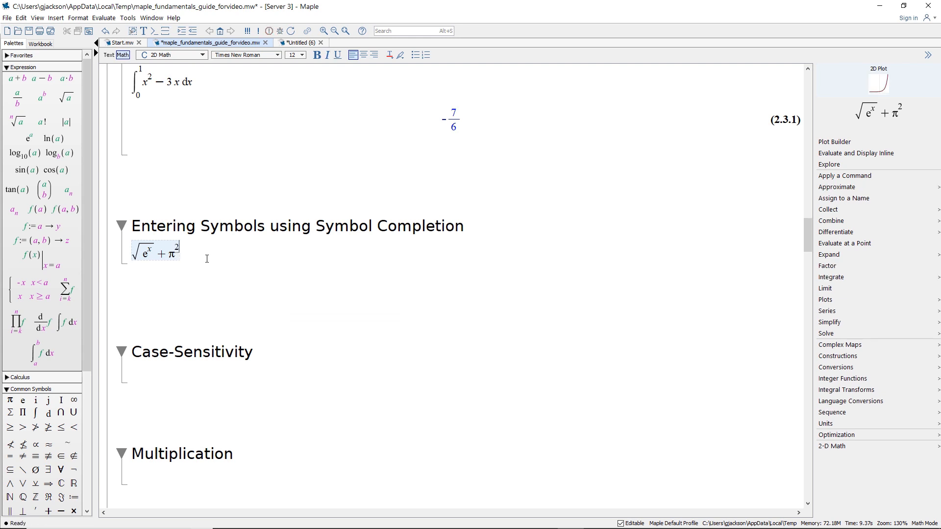
pyautogui.press('Return')
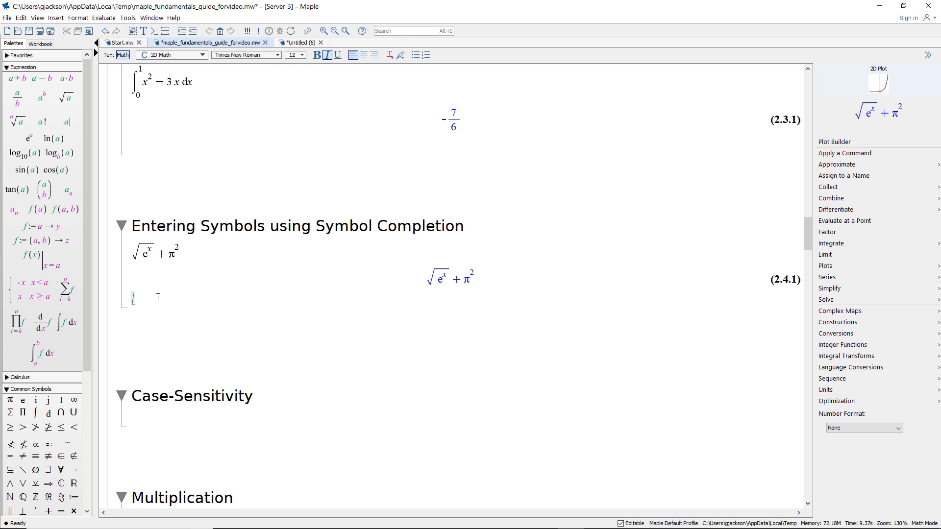
# Step: Try completing exp to e^x on the line below the evaluated root expression, and delete it again
pyautogui.write('e')
pyautogui.press('Escape')
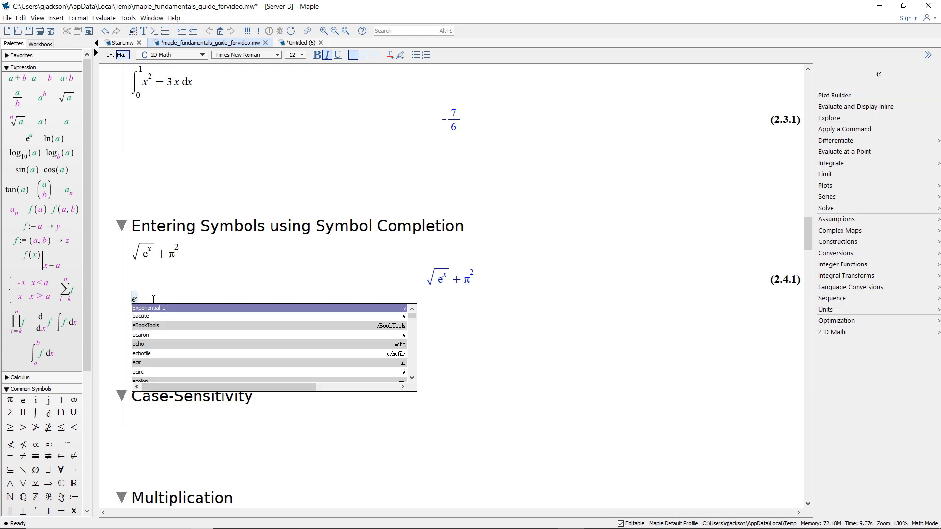
pyautogui.press('Escape')
pyautogui.press('BackSpace')
pyautogui.write('exp')
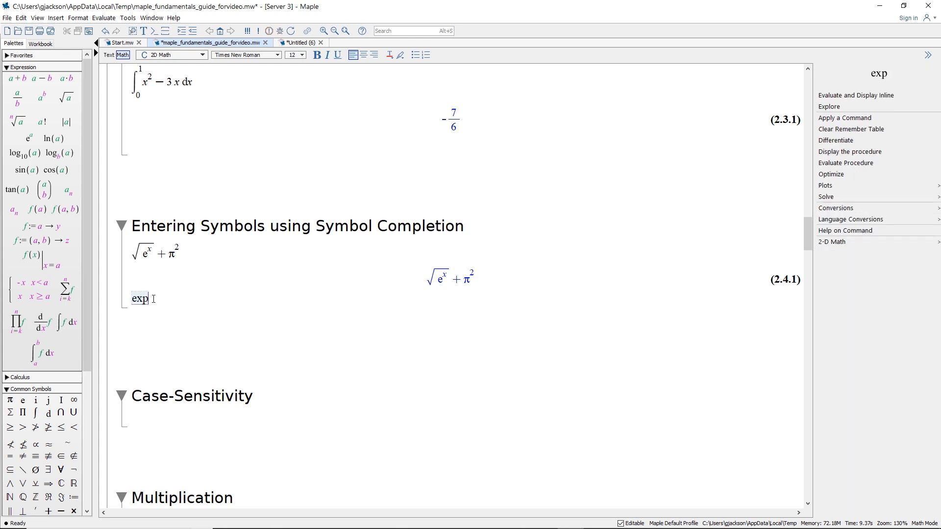
pyautogui.press('Escape')
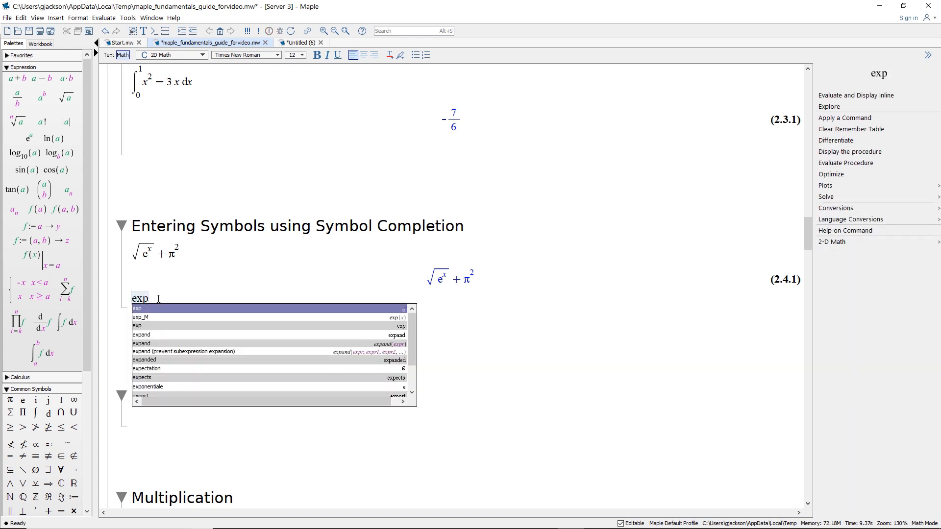
pyautogui.click(163, 306)
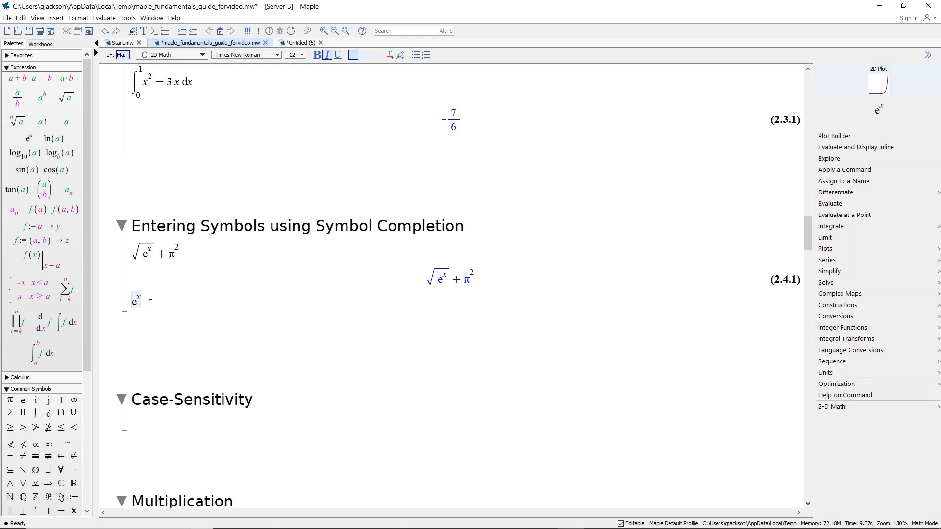
pyautogui.moveTo(149, 302); pyautogui.dragTo(133, 304)
pyautogui.press('BackSpace')
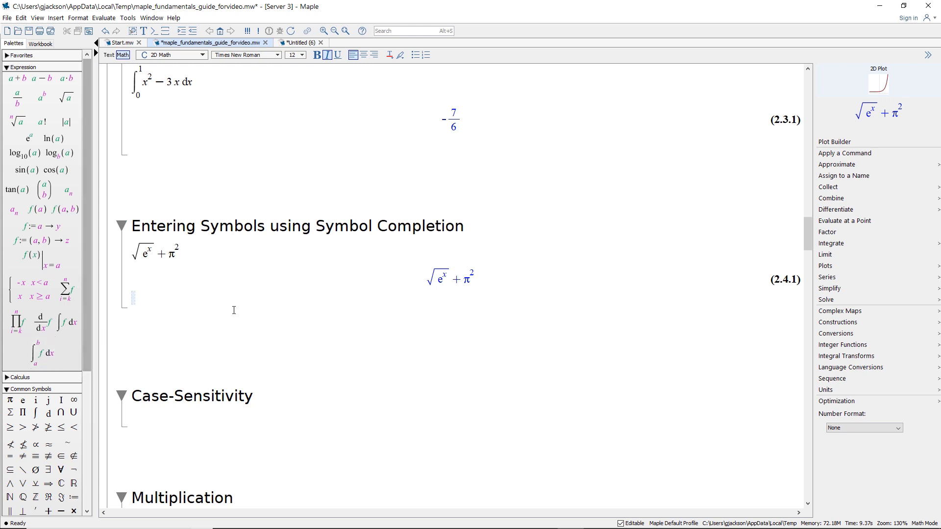
# Step: On the line below the evaluated root expression, enter int and complete it to the definite integral template
pyautogui.write('int')
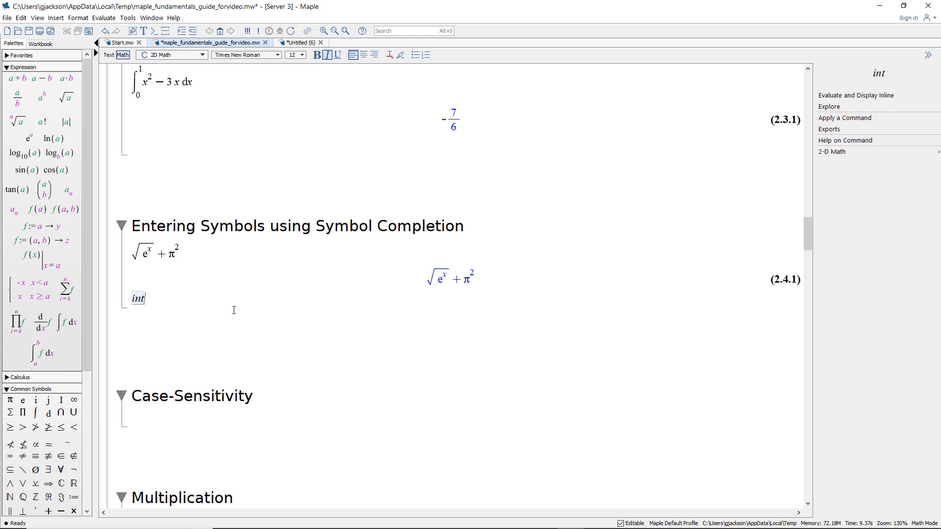
pyautogui.press('Escape')
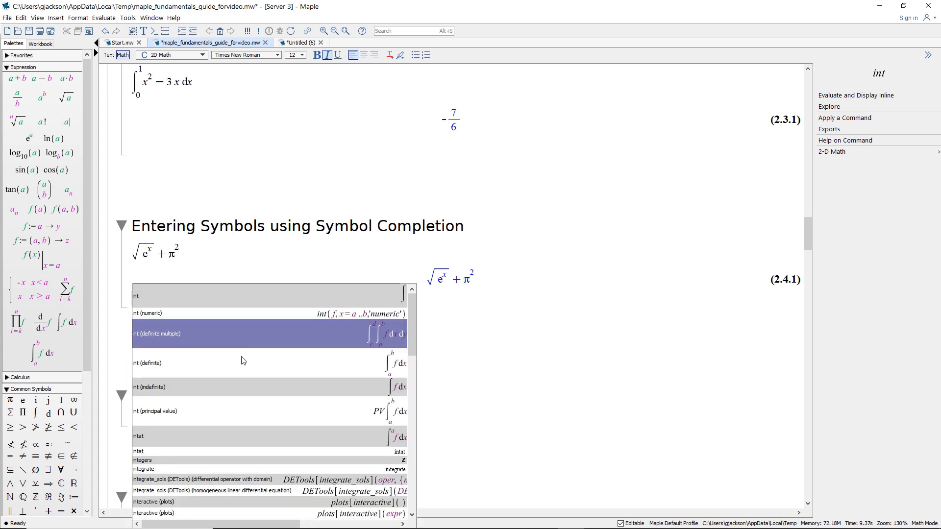
pyautogui.click(337, 363)
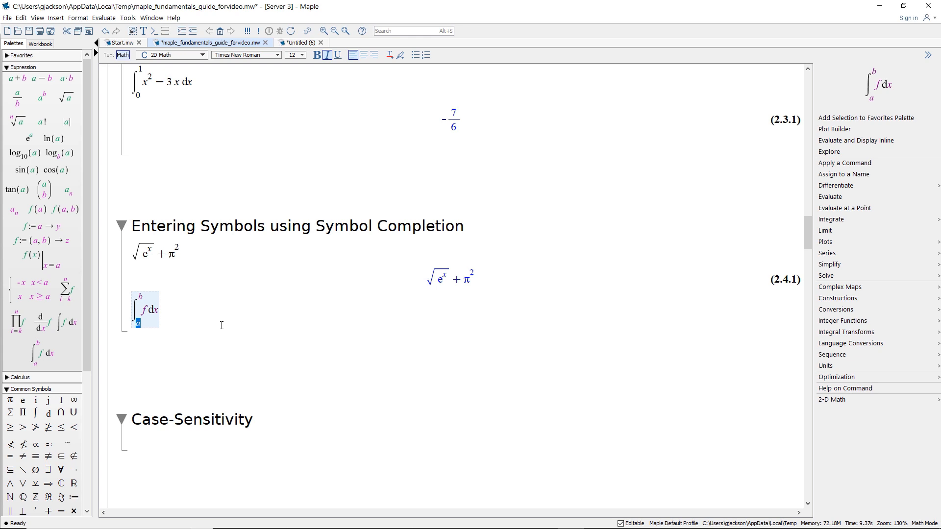
# Step: Fill the definite integral with limits 0 and 1 and integrand x, and evaluate it on a new line
pyautogui.write('0')
pyautogui.press('Tab')
pyautogui.write('1')
pyautogui.press('Tab')
pyautogui.write('x')
pyautogui.press('Tab')
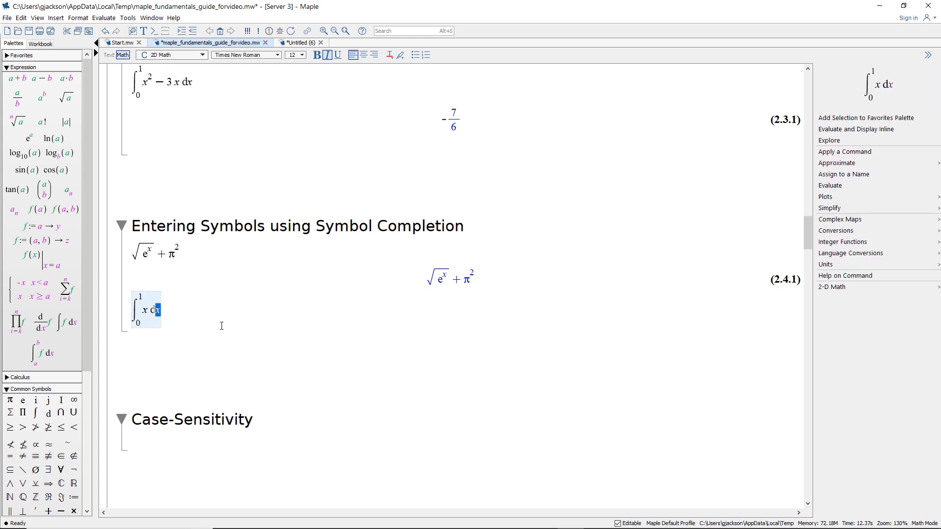
pyautogui.press('Return')
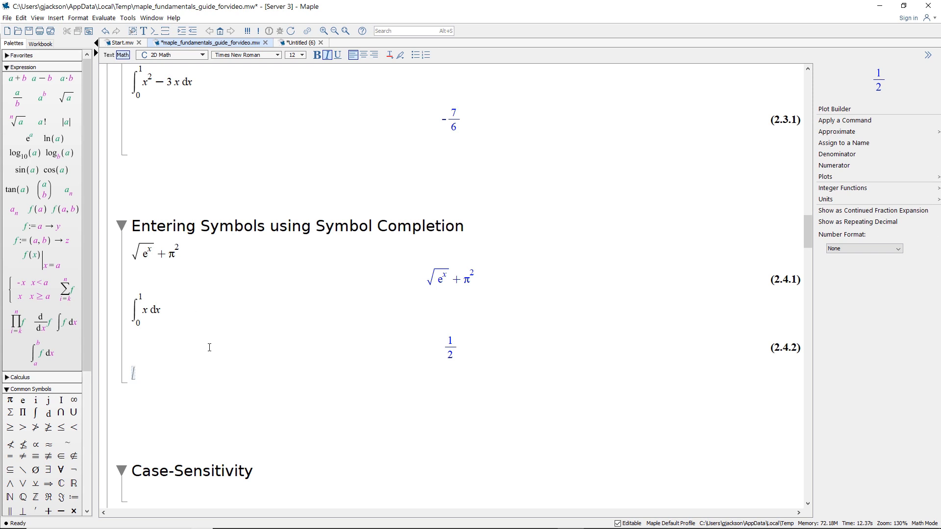
# Step: Under Case-Sensitivity, enter x + x and y + Y on separate lines, evaluating each one inline
pyautogui.scroll(-6, 202, 362)
pyautogui.scroll(-3, 195, 360)
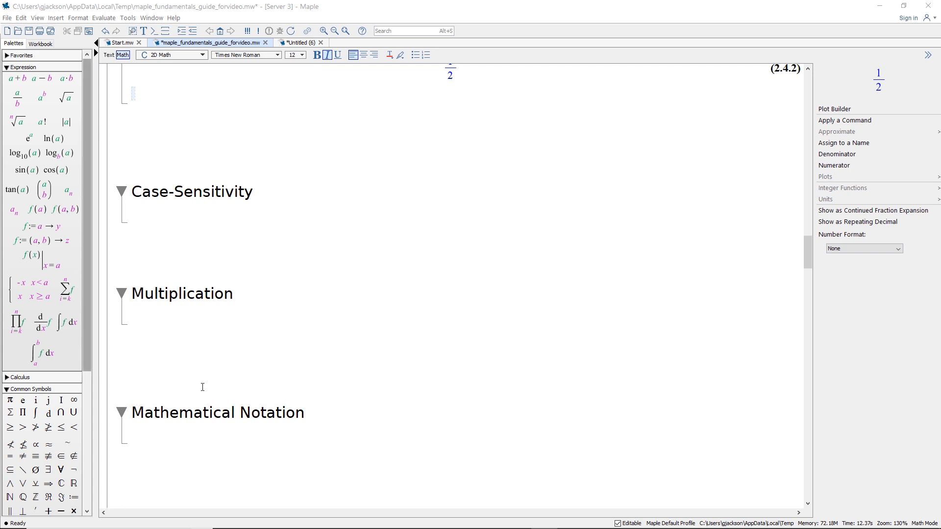
pyautogui.click(154, 210)
pyautogui.write('x+x')
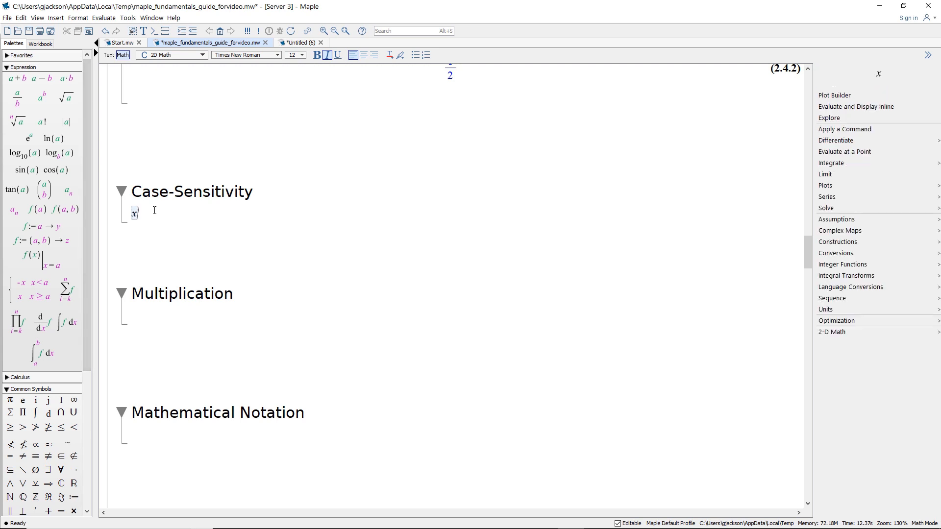
pyautogui.hotkey('alt', 'Return')
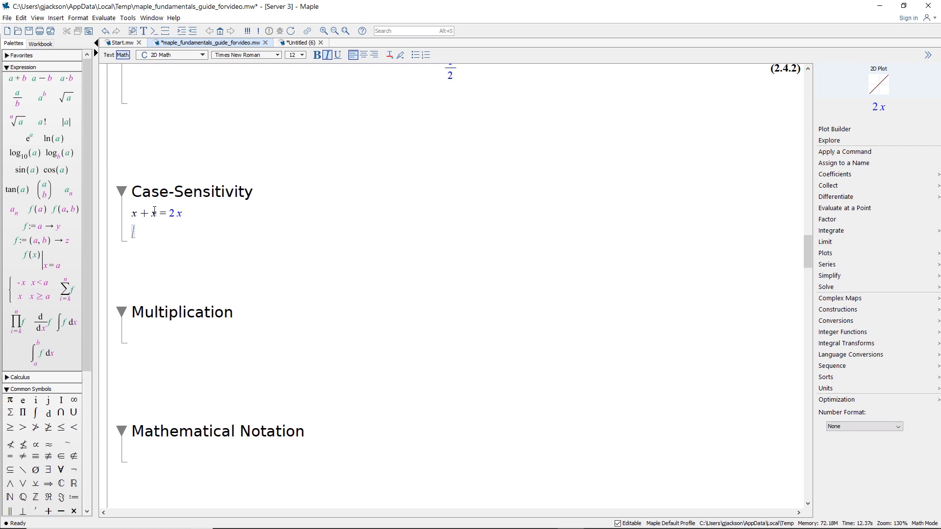
pyautogui.write('y + Y')
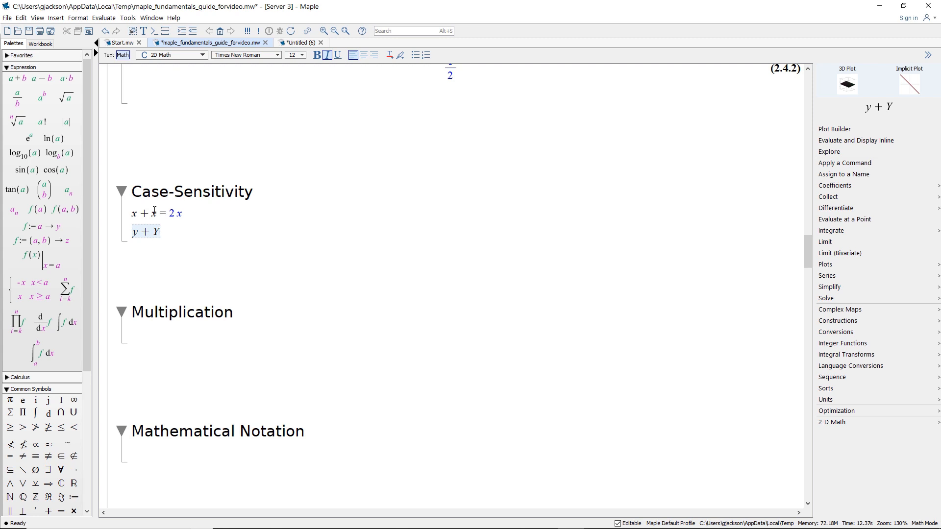
pyautogui.hotkey('alt', 'Return')
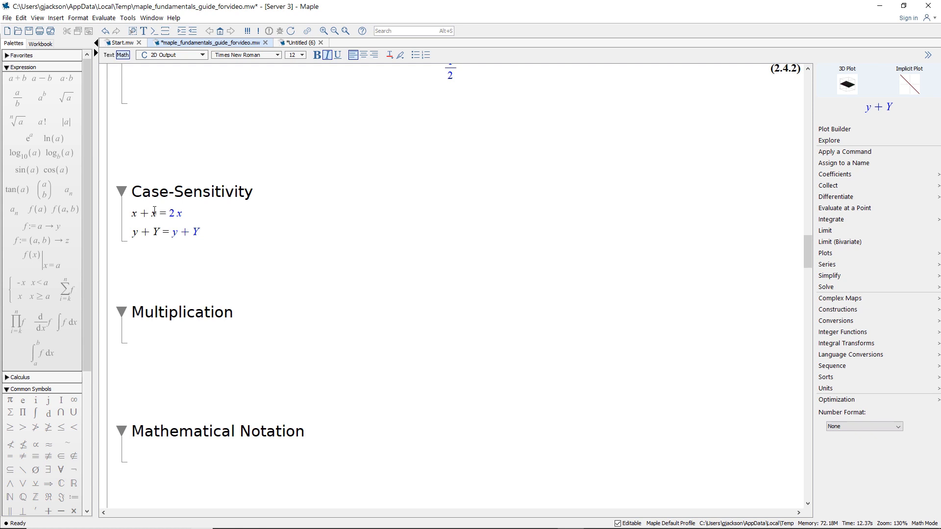
# Step: Under Multiplication, enter 3x + 4x with implicit multiplication and evaluate it inline
pyautogui.click(161, 328)
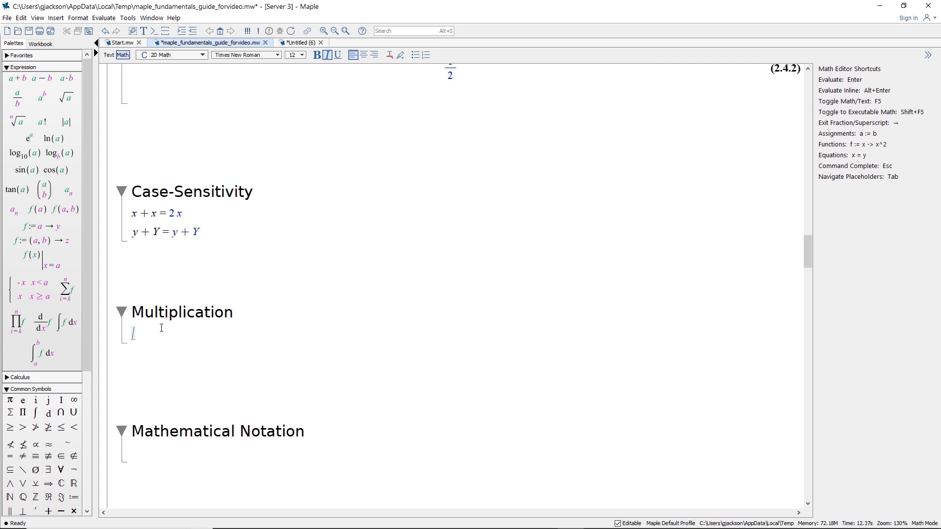
pyautogui.write('3')
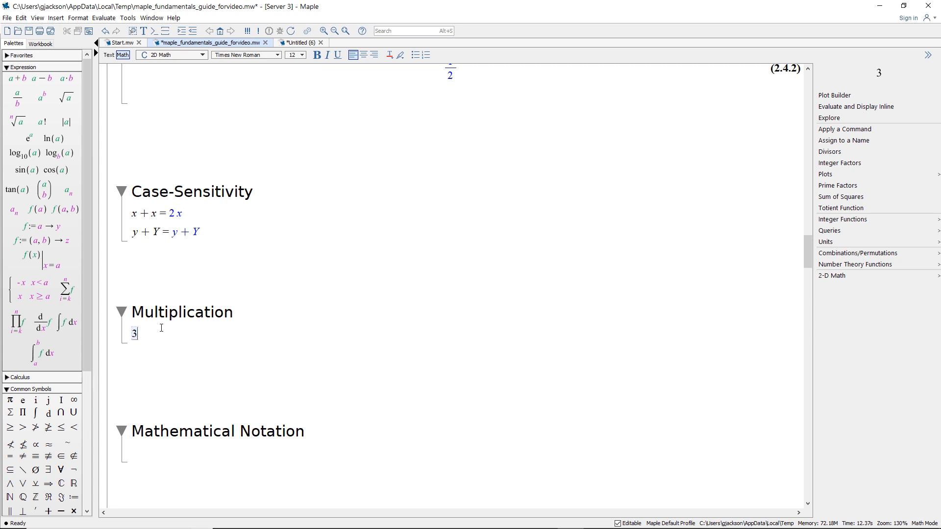
pyautogui.write('x+4x')
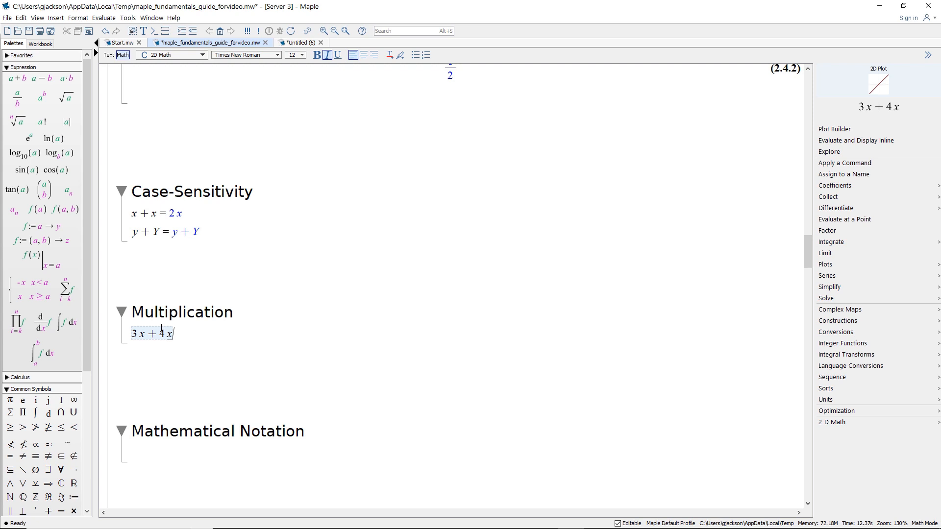
pyautogui.hotkey('alt', 'Return')
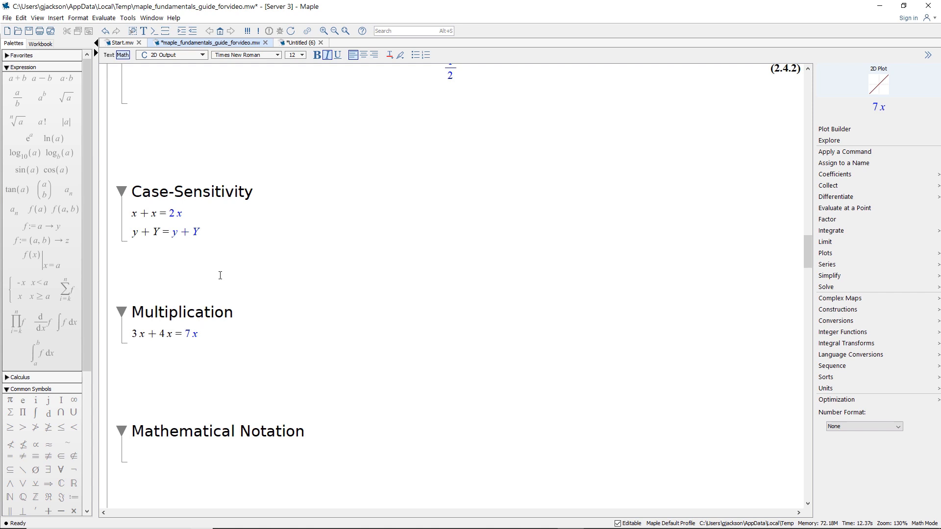
# Step: On a new line under Multiplication, enter 3·x + 5x with an explicit multiplication dot in the first term and evaluate it inline
pyautogui.press('Return')
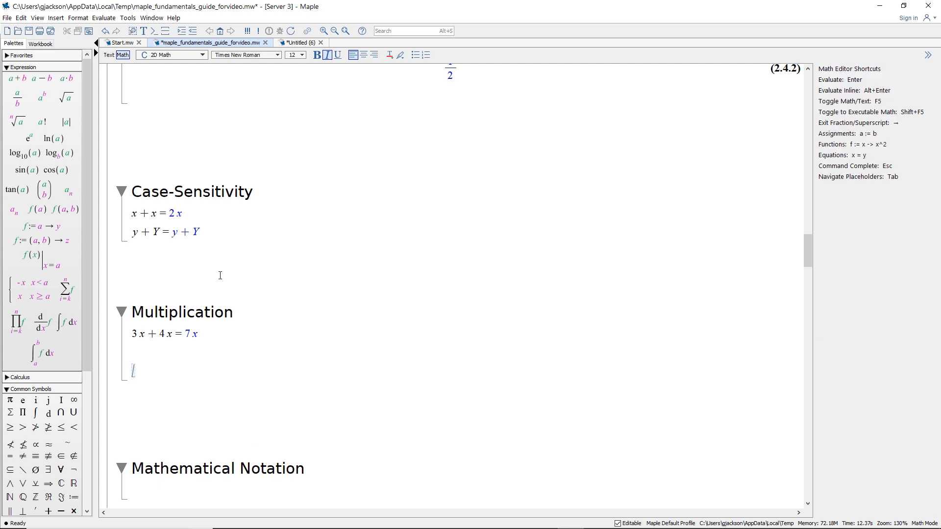
pyautogui.write('3')
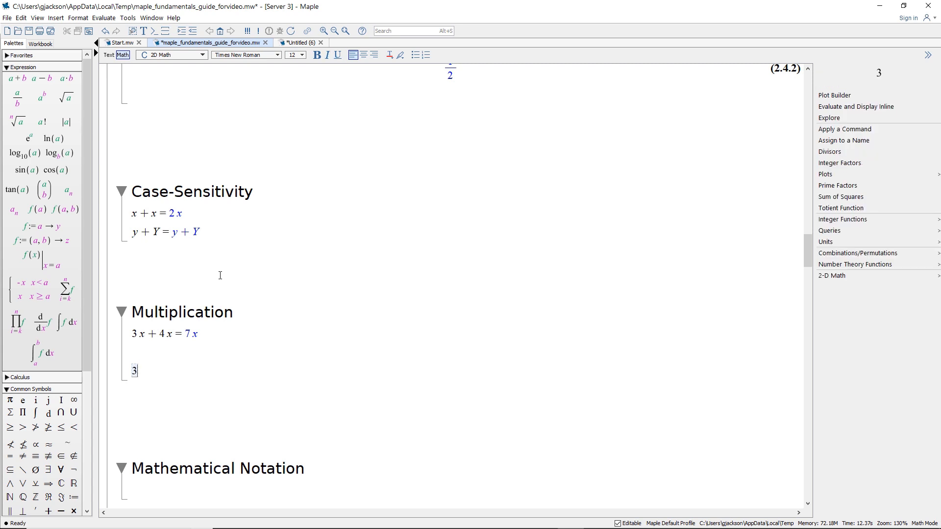
pyautogui.write('*')
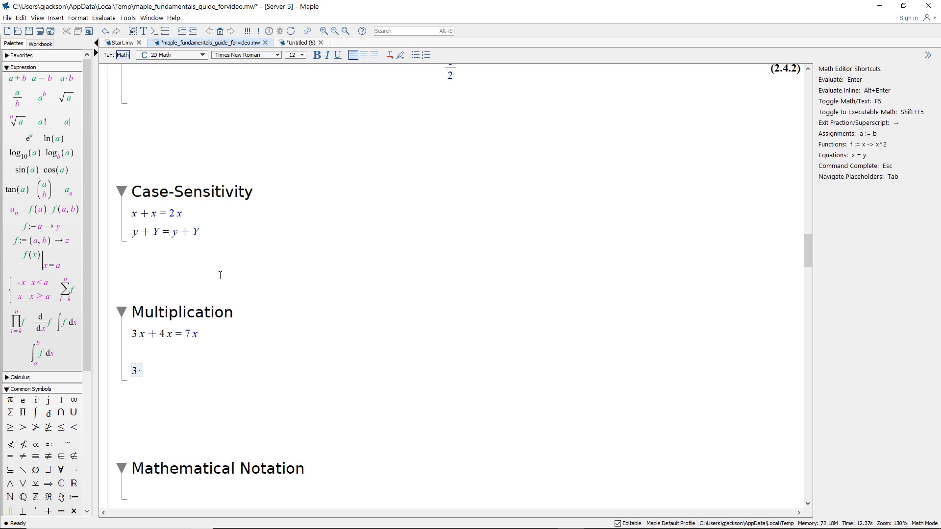
pyautogui.write('x+5x')
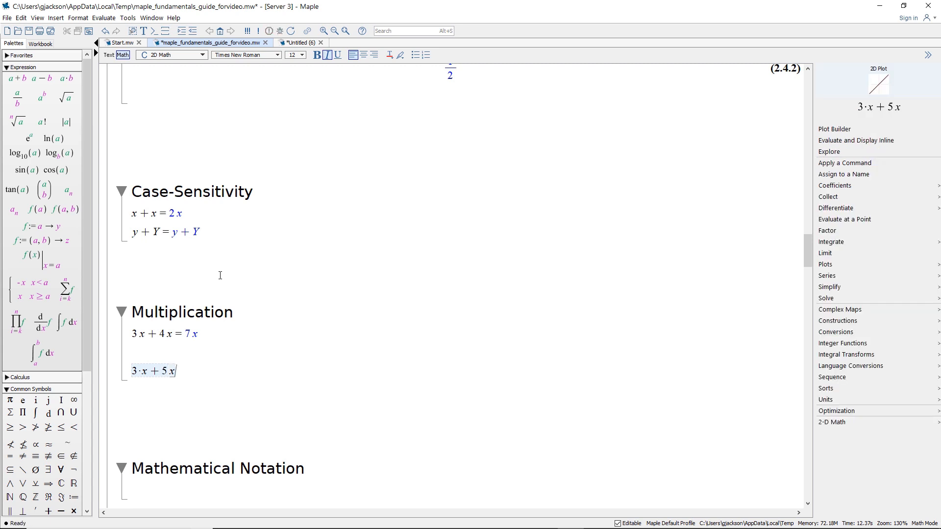
pyautogui.hotkey('ctrl', '=')
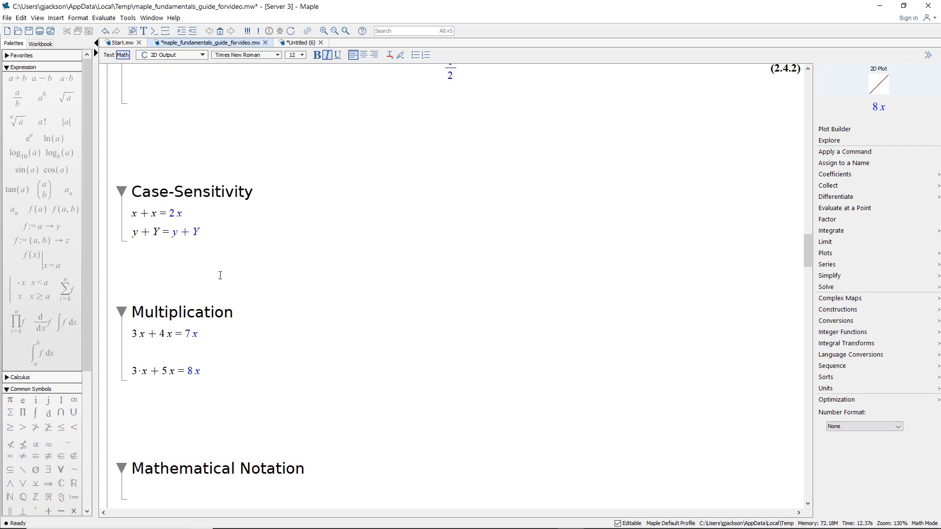
# Step: Add the sum of the spaced product x y and the single name xy on a new line, and evaluate it inline
pyautogui.press('Return')
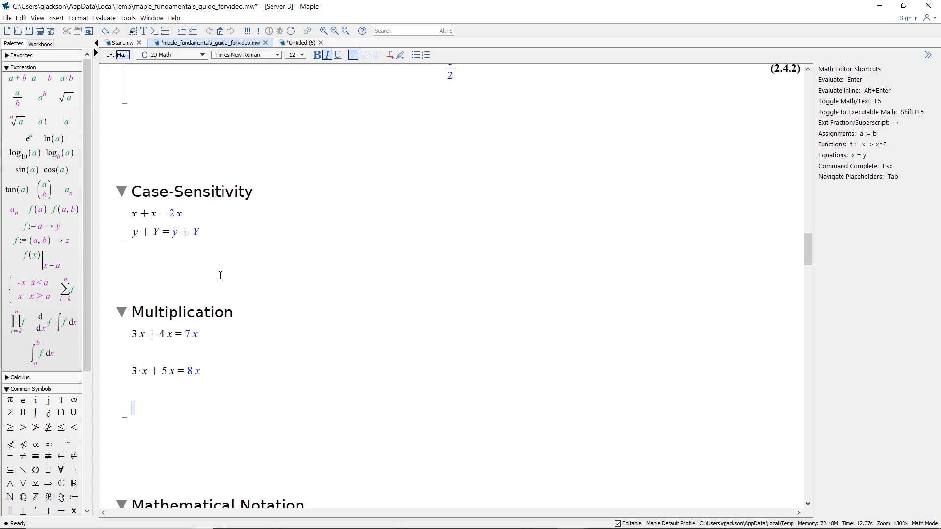
pyautogui.write('x y')
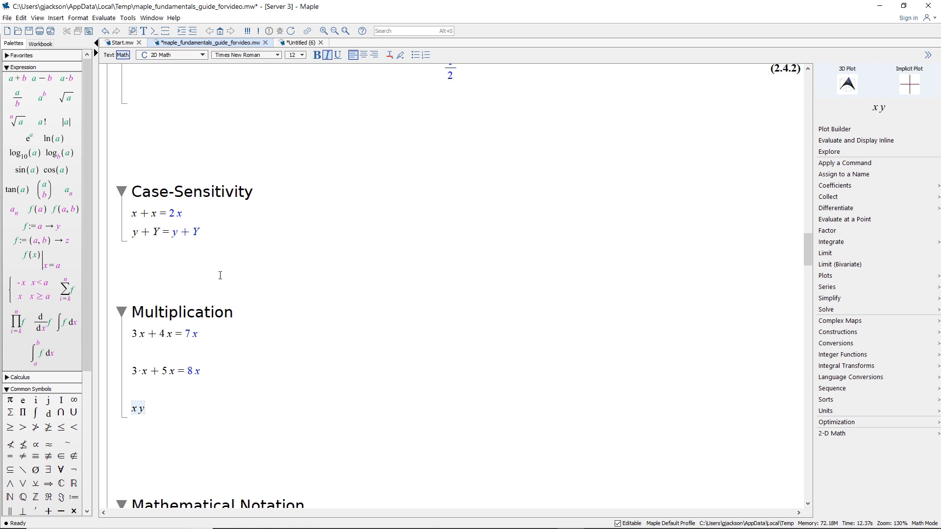
pyautogui.write('+ xy')
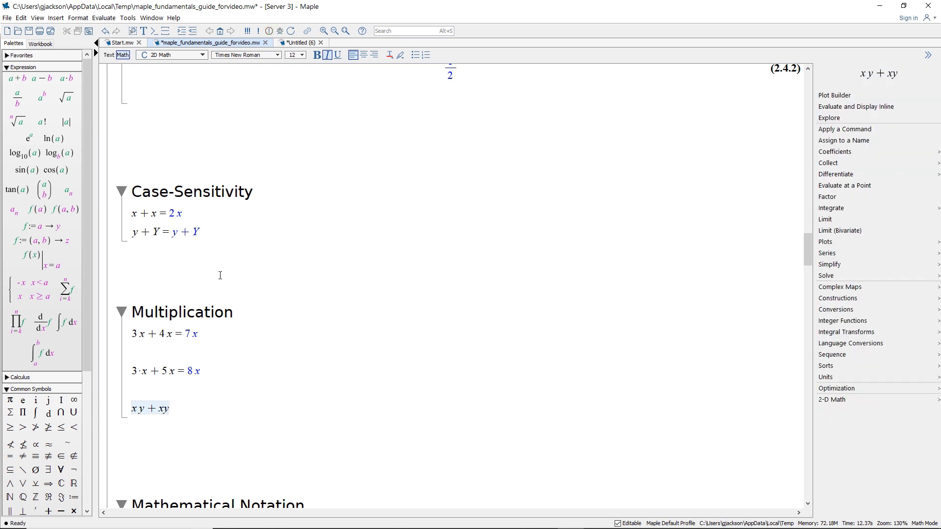
pyautogui.hotkey('ctrl', '=')
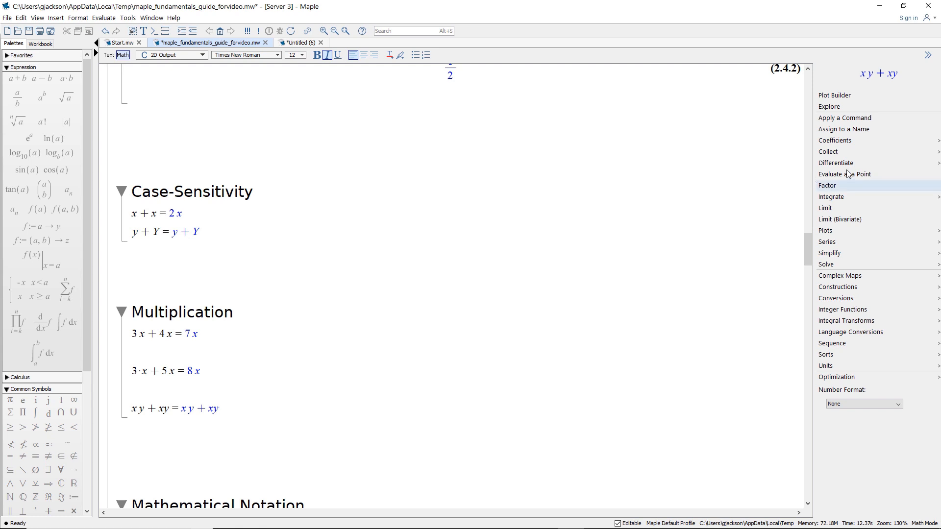
pyautogui.moveTo(850, 165)
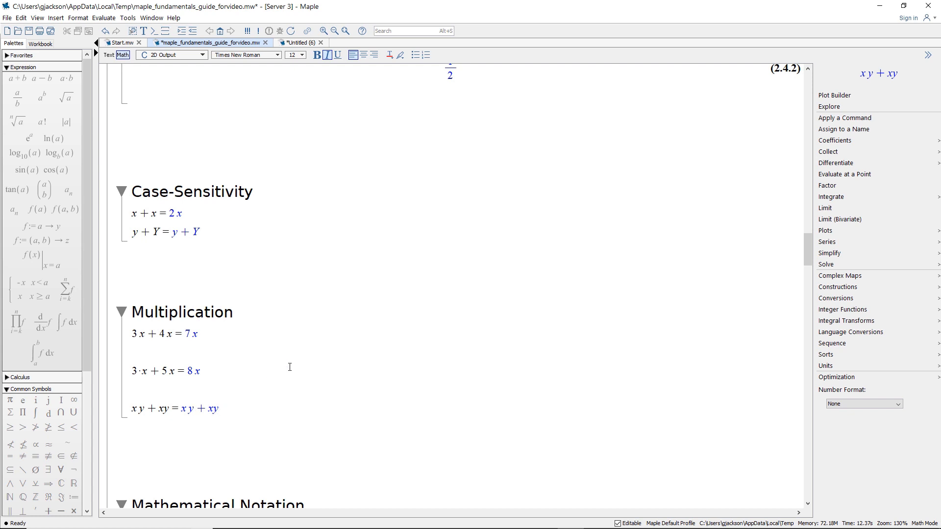
# Step: Under Mathematical Notation, enter the derivative expression y'' + y' + y in prime notation
pyautogui.scroll(-2, 289, 367)
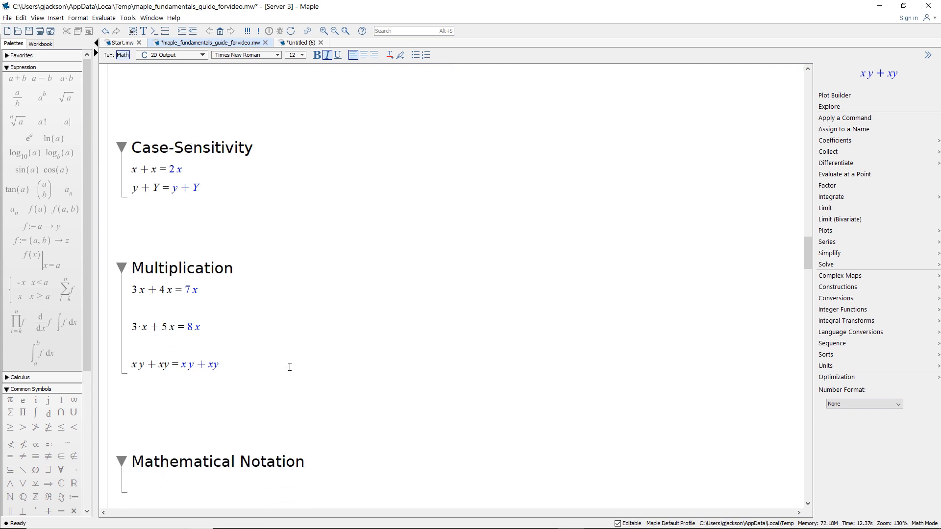
pyautogui.scroll(-2, 277, 377)
pyautogui.click(176, 438)
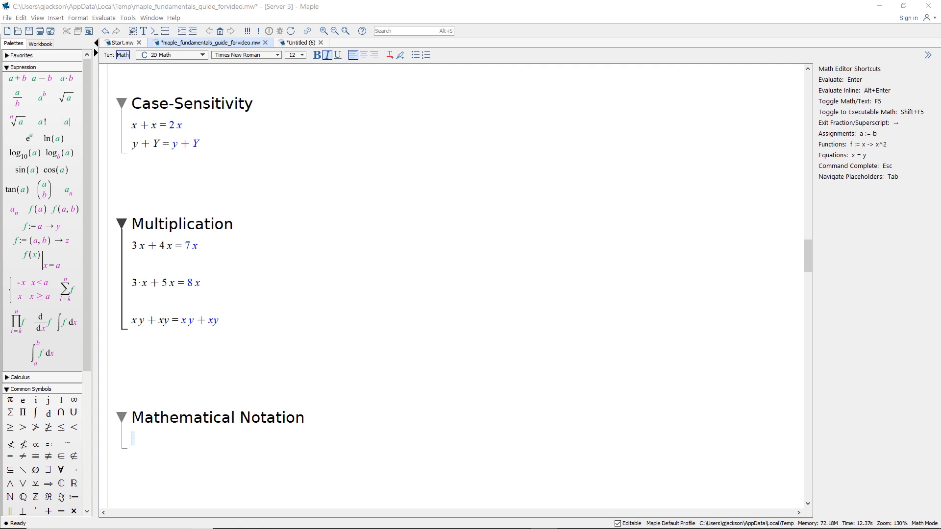
pyautogui.scroll(-5, 515, 453)
pyautogui.click(155, 297)
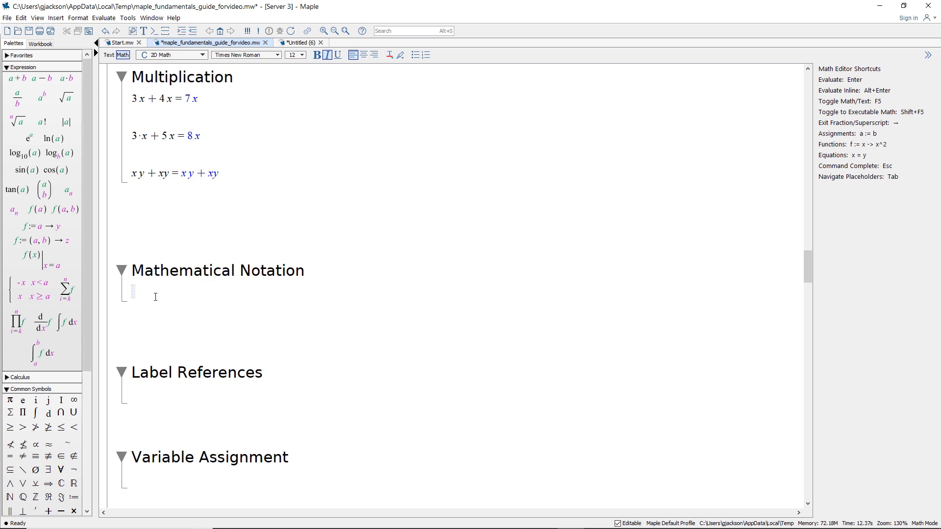
pyautogui.write('y')
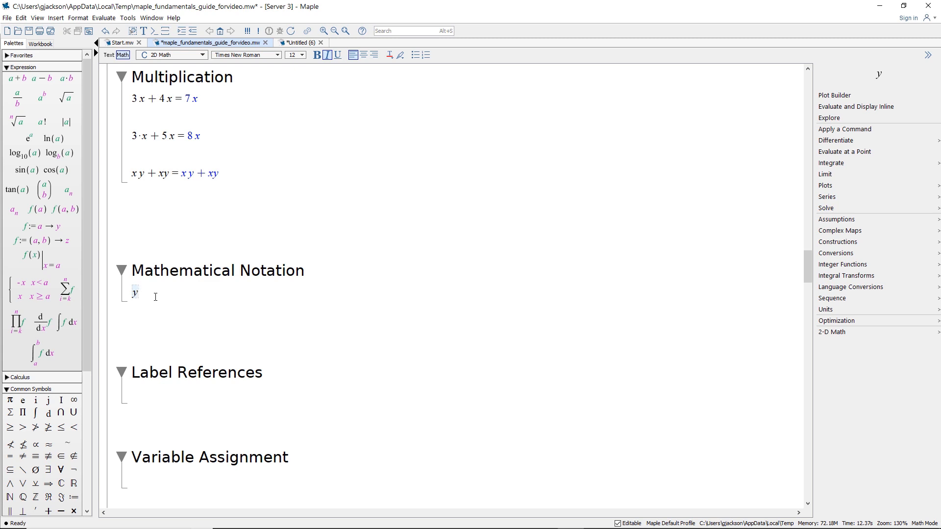
pyautogui.write("''")
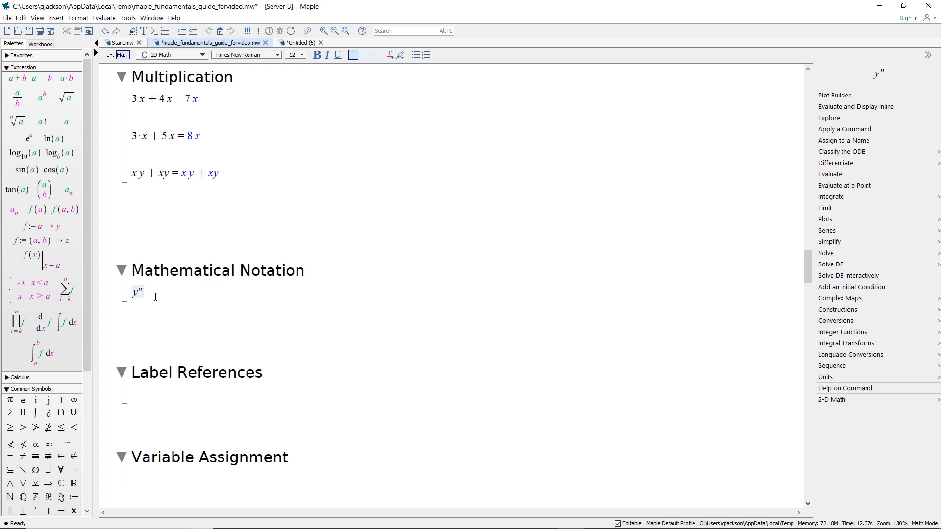
pyautogui.write("+y'")
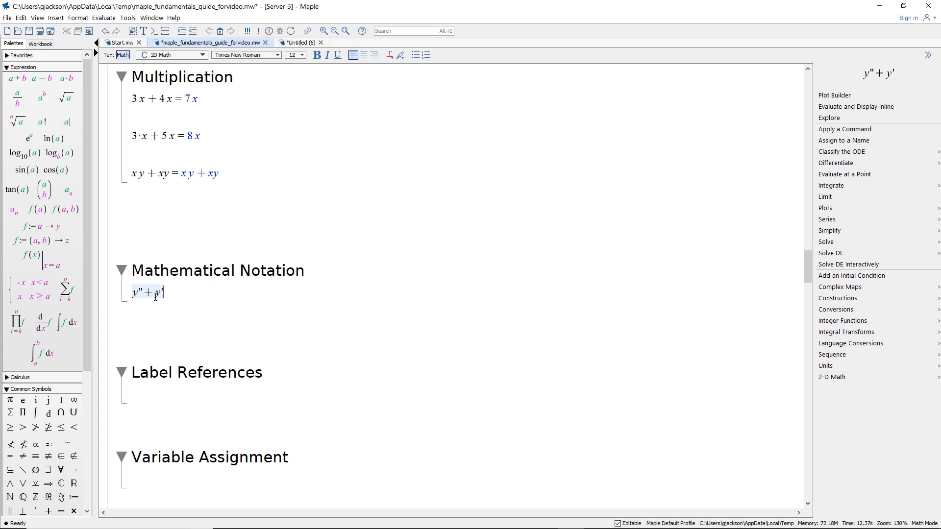
pyautogui.write('+y')
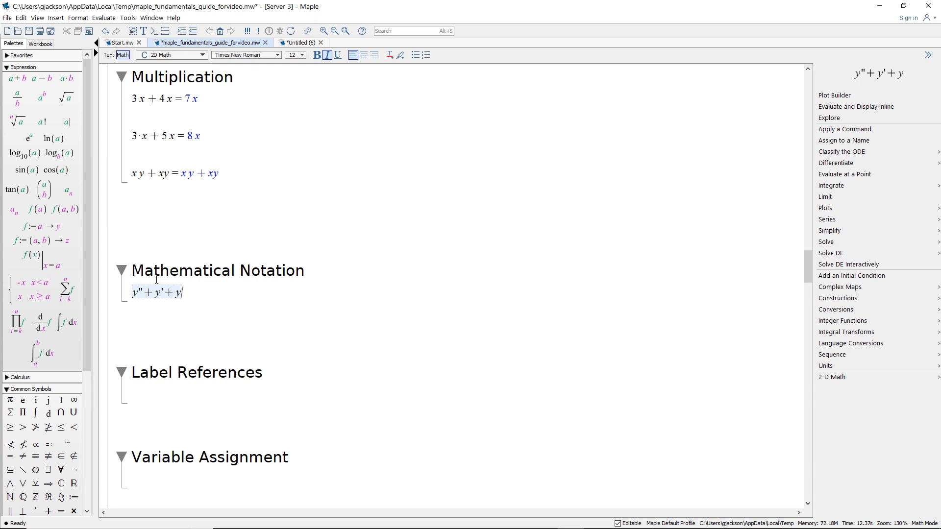
# Step: Try evaluating y'' + y' + y inline and solving the differential equation for y(x), and delete the output after the equals sign
pyautogui.hotkey('ctrl', '=')
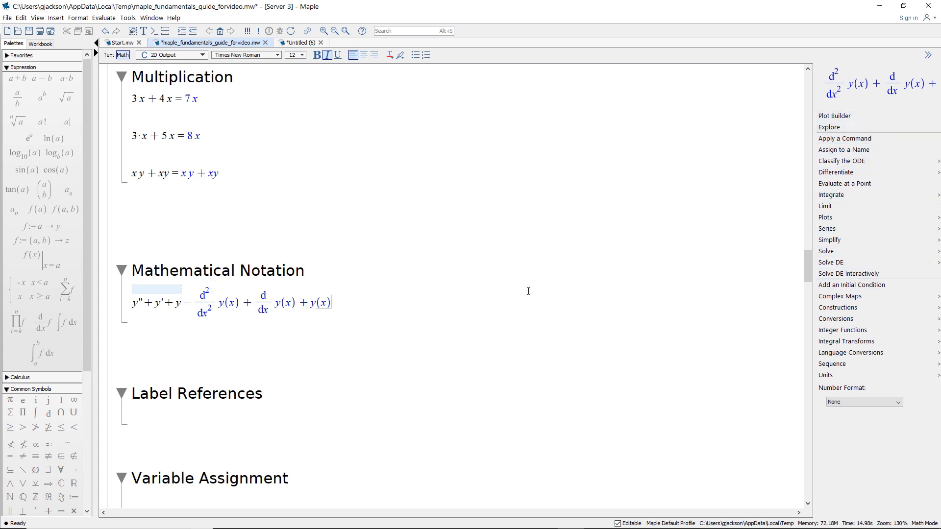
pyautogui.moveTo(833, 265)
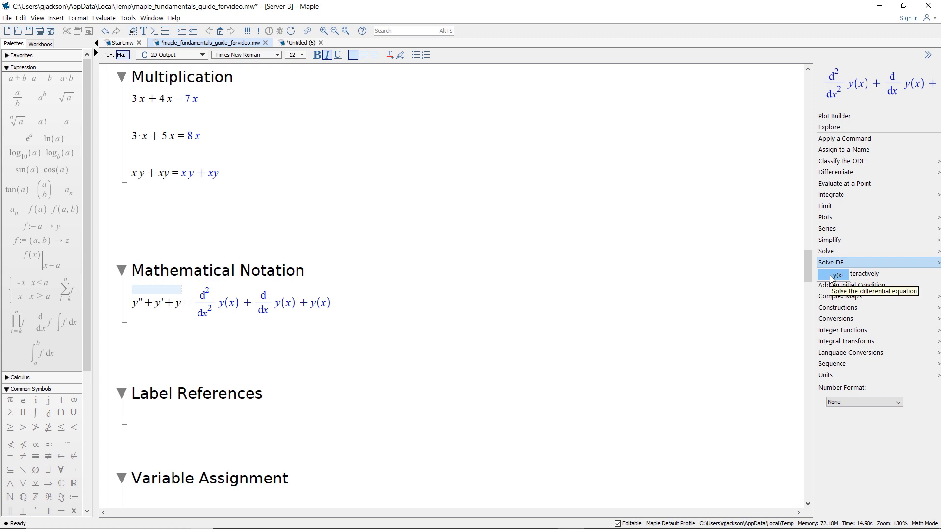
pyautogui.click(833, 275)
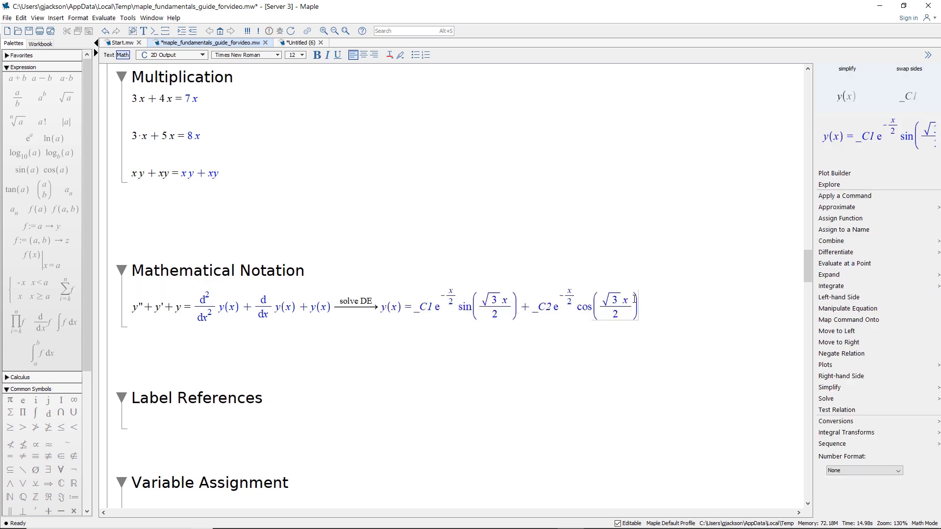
pyautogui.moveTo(645, 306); pyautogui.dragTo(196, 308)
pyautogui.press('Delete')
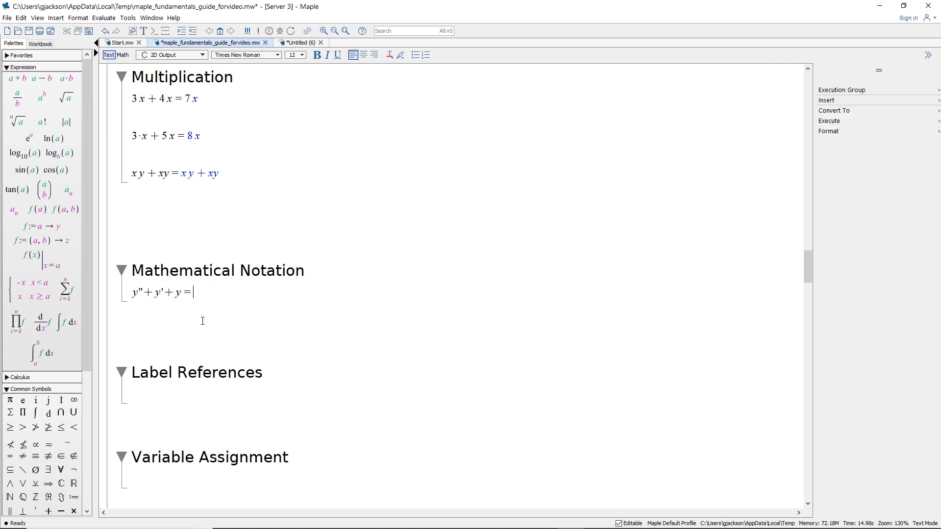
# Step: Remove the trailing equals sign from y'' + y' + y and solve the differential equation for y(x)
pyautogui.press('BackSpace')
pyautogui.click(183, 294)
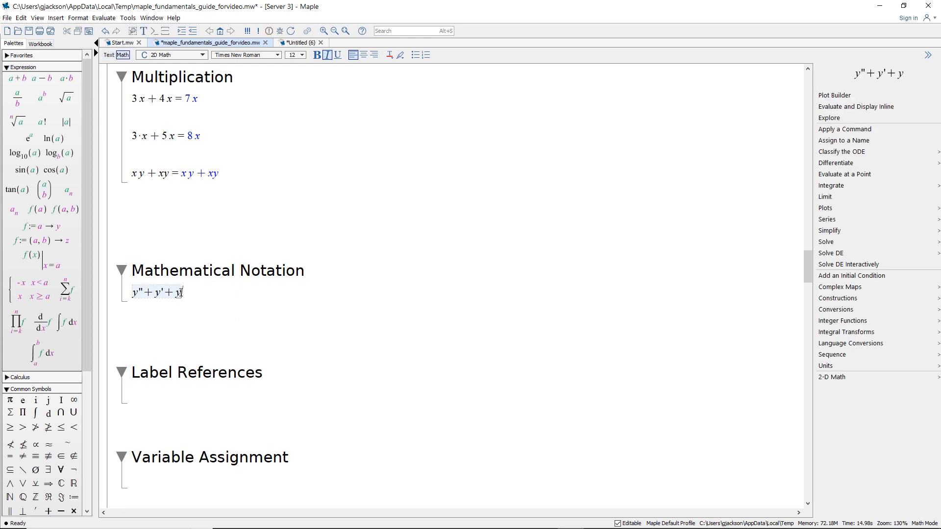
pyautogui.click(845, 264)
pyautogui.click(203, 336)
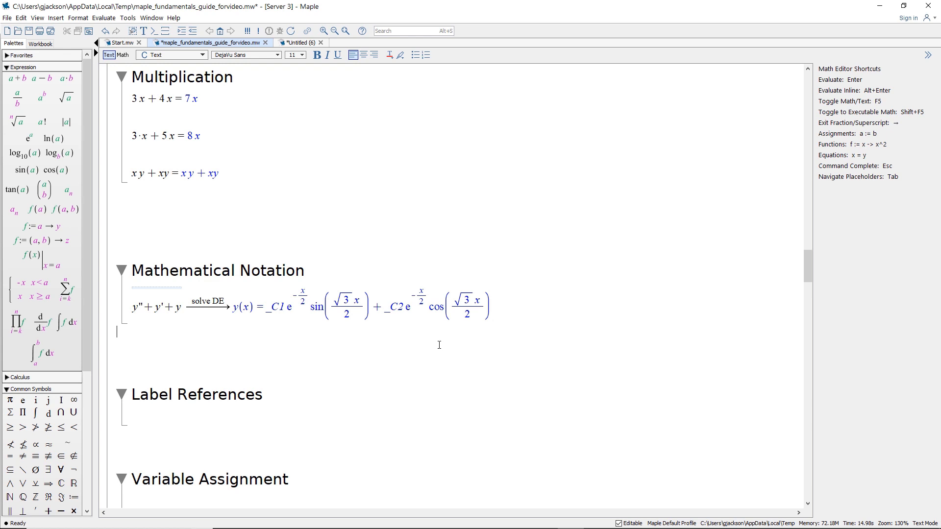
# Step: Copy the expression √(e^x) + π² from the Symbol Completion section into Label References and evaluate it
pyautogui.scroll(-4, 382, 357)
pyautogui.click(167, 290)
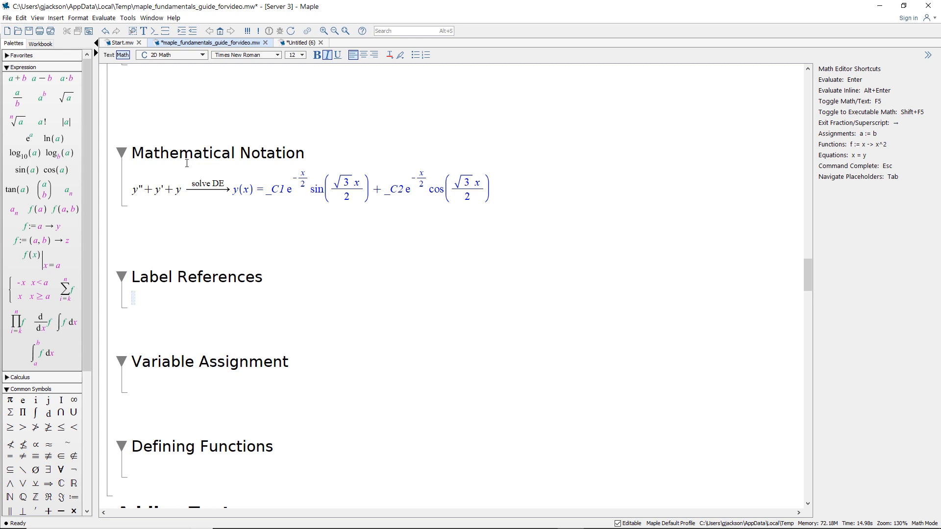
pyautogui.scroll(6, 232, 272)
pyautogui.scroll(11, 232, 271)
pyautogui.moveTo(134, 207); pyautogui.dragTo(171, 210)
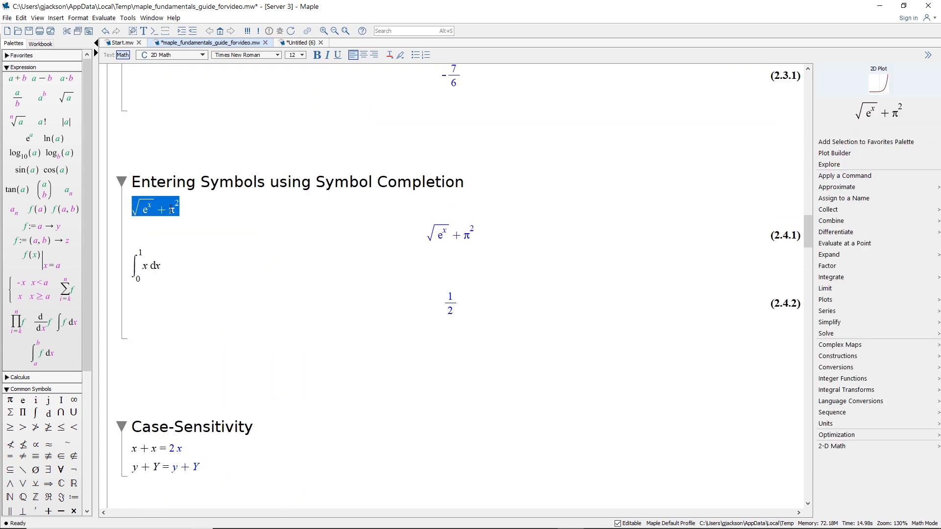
pyautogui.click(210, 253)
pyautogui.scroll(-16, 209, 253)
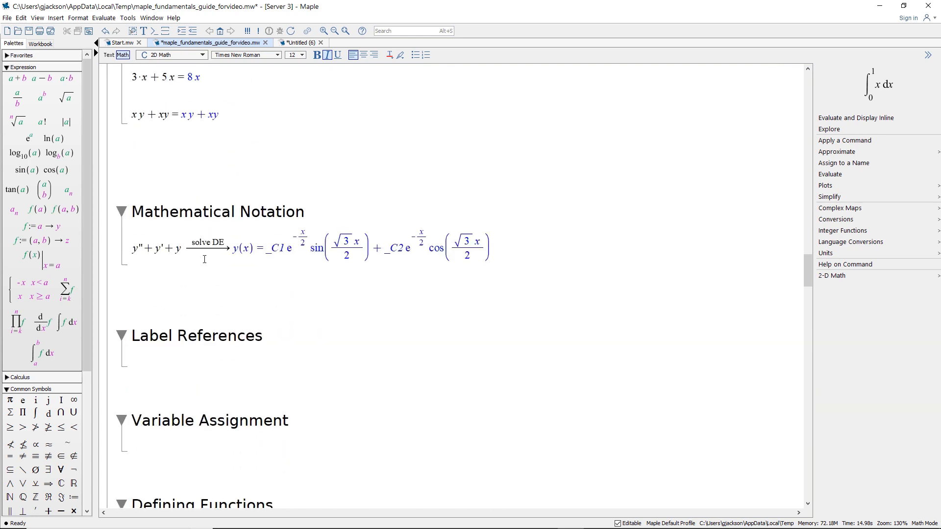
pyautogui.scroll(-2, 204, 259)
pyautogui.click(241, 269)
pyautogui.hotkey('ctrl', 'v')
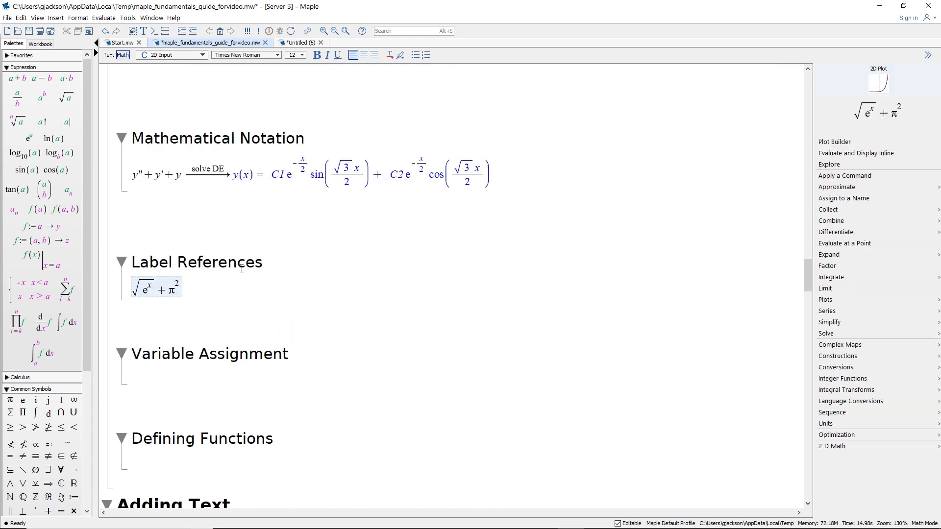
pyautogui.press('Return')
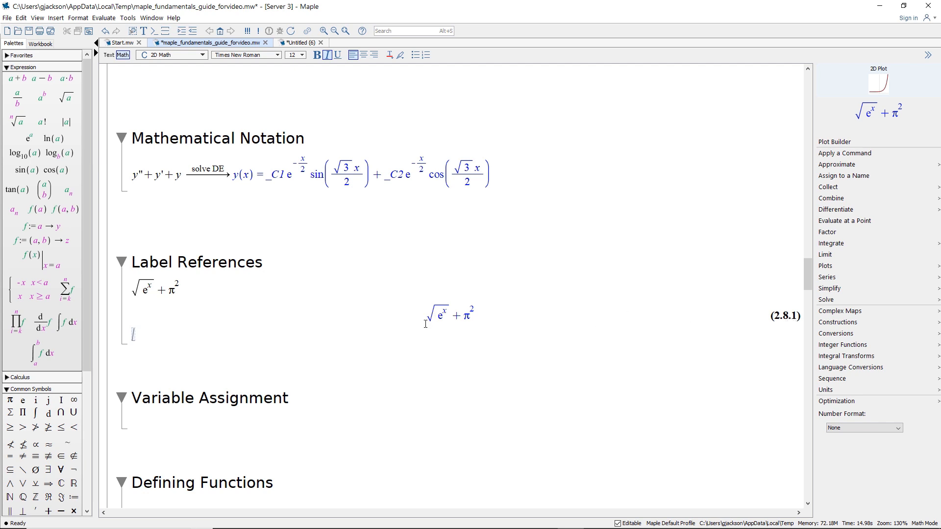
# Step: On the next line, insert a reference to equation label 2.8.1, multiply it by x², and evaluate the product
pyautogui.hotkey('ctrl', 'l')
pyautogui.write('2.8.1')
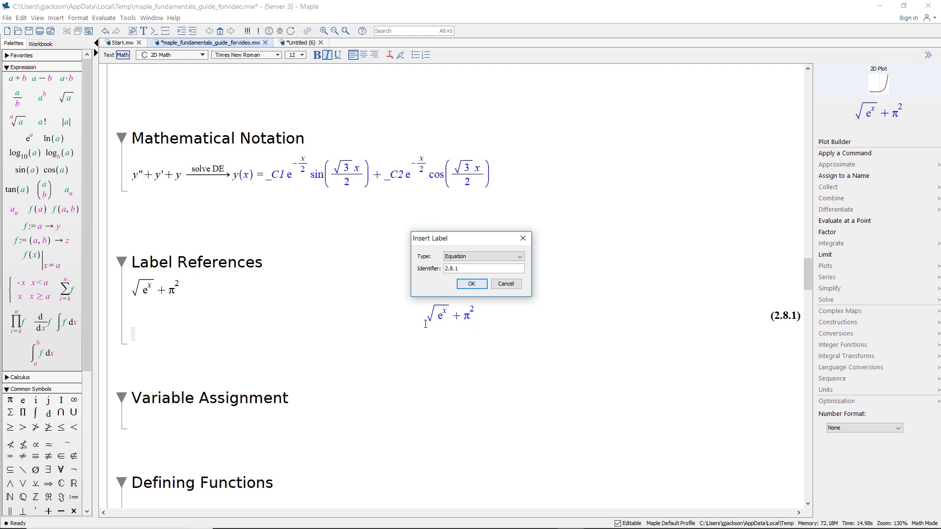
pyautogui.press('Return')
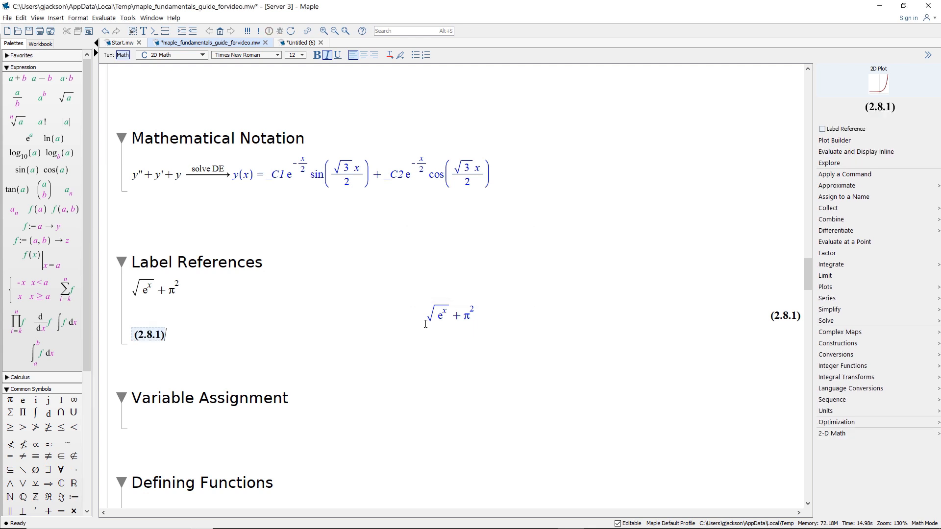
pyautogui.write('*x')
pyautogui.write('^2')
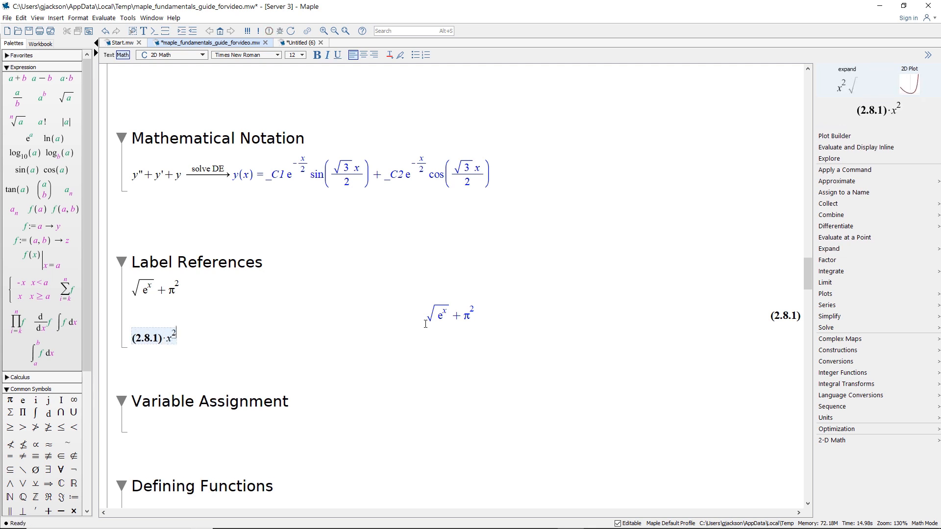
pyautogui.press('Return')
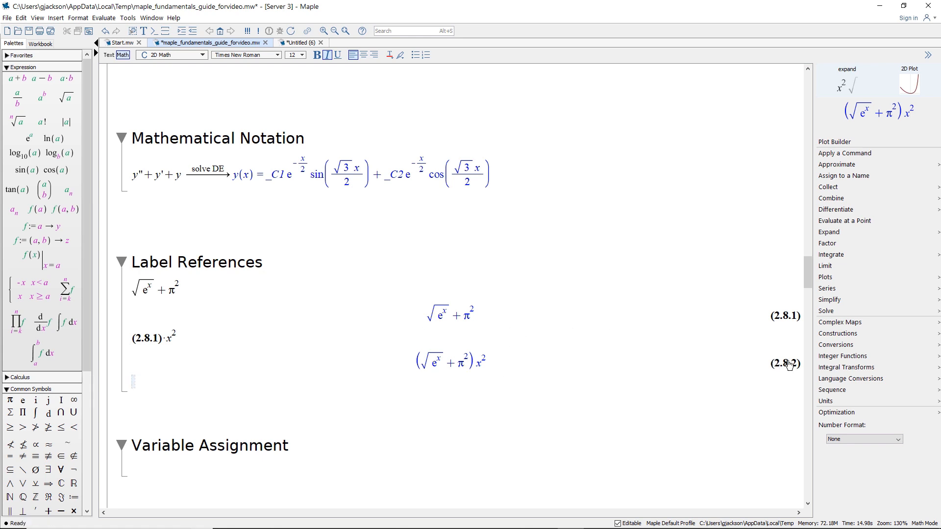
# Step: Under Variable Assignment, assign 10 to cost and evaluate 2·cost on the following line
pyautogui.scroll(-5, 809, 271)
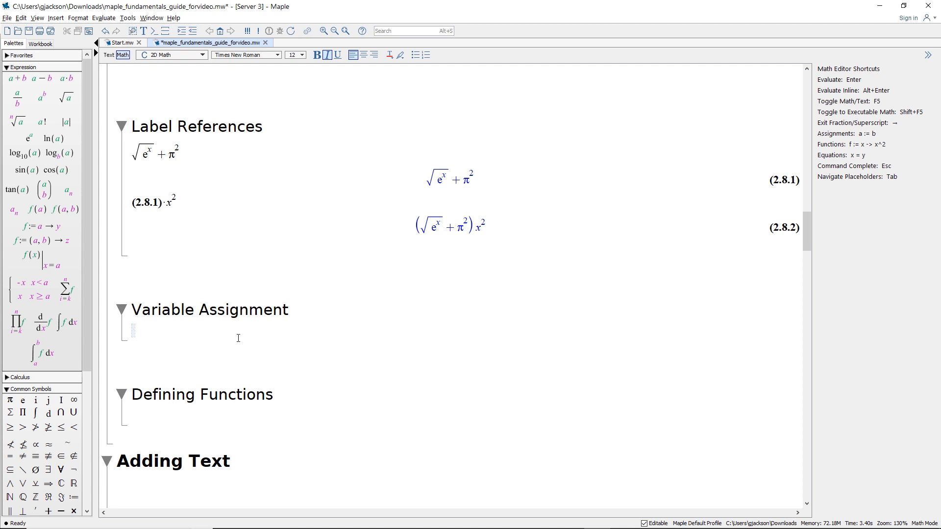
pyautogui.write('cost ')
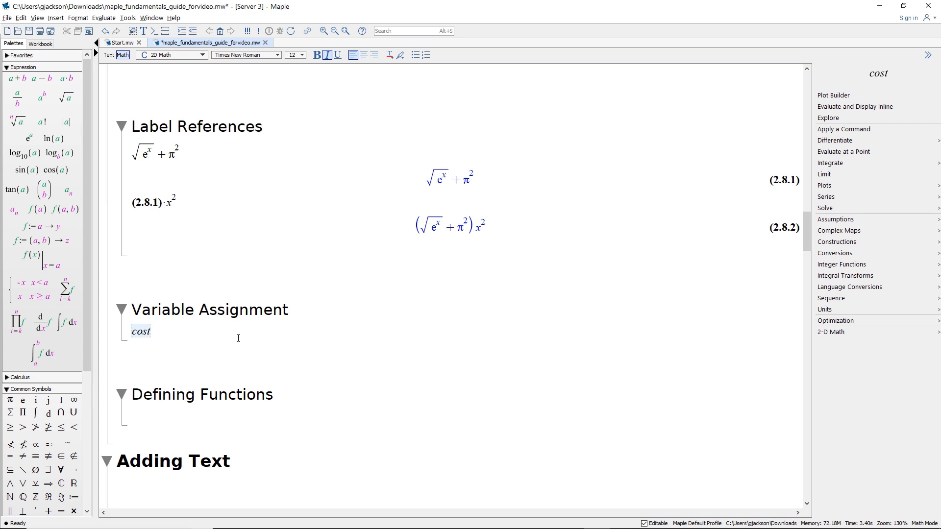
pyautogui.write(':= 10')
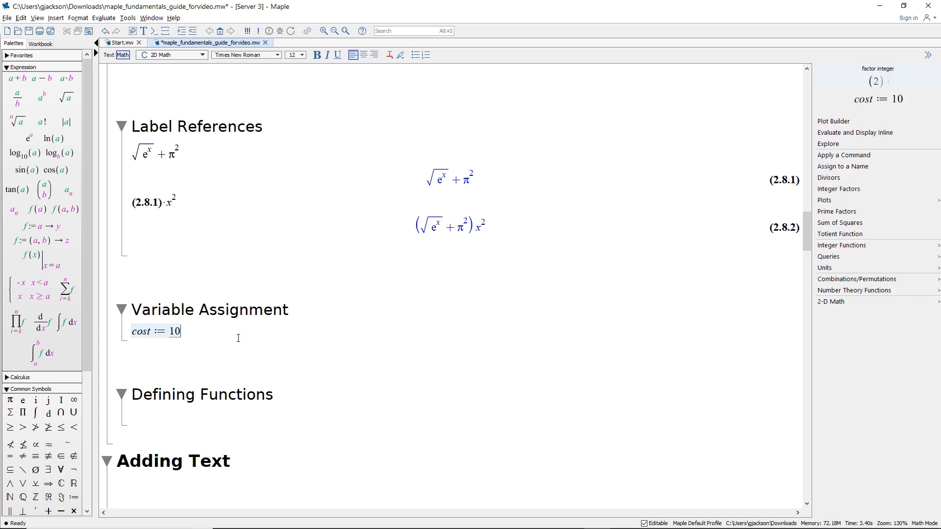
pyautogui.press('Return')
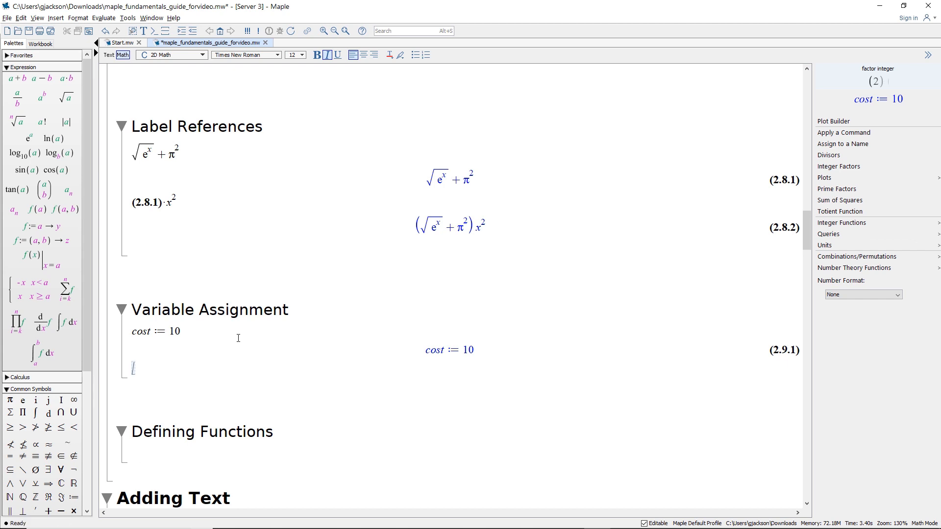
pyautogui.write('2*')
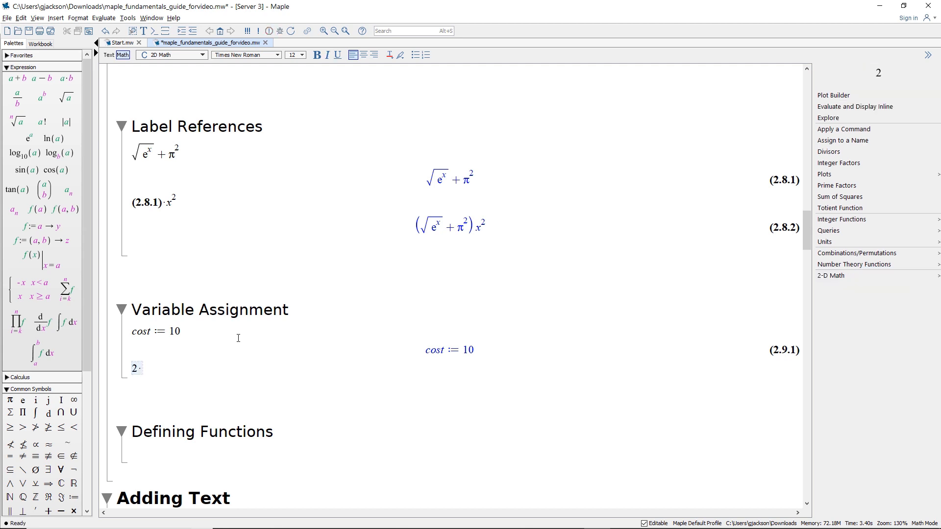
pyautogui.write('cost')
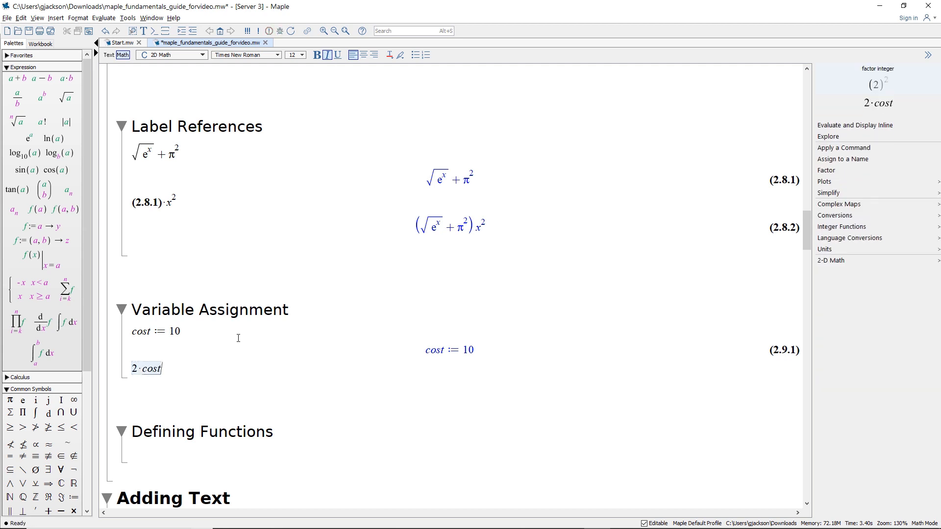
pyautogui.press('Return')
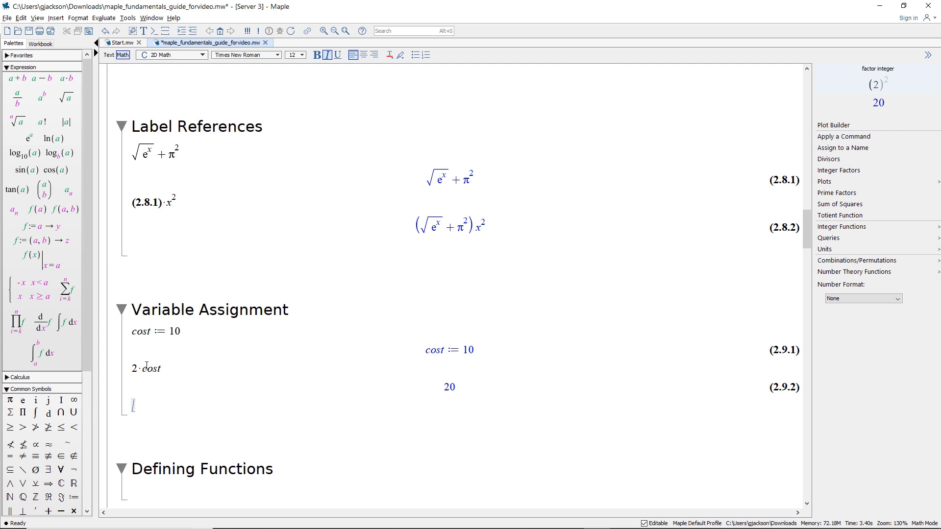
# Step: Change the cost assignment to 500 without executing it, and re-evaluate only the 2·cost line
pyautogui.click(181, 332)
pyautogui.press('BackSpace')
pyautogui.press('BackSpace')
pyautogui.write('500')
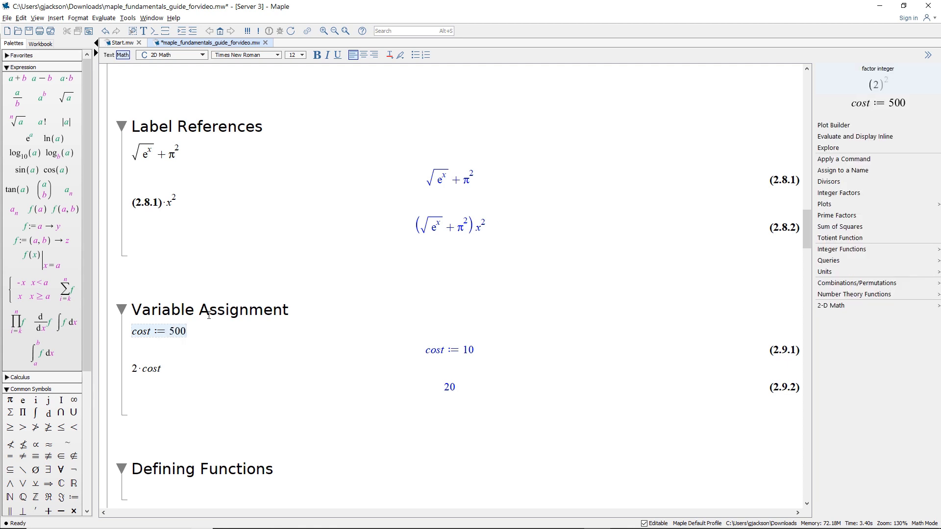
pyautogui.click(178, 374)
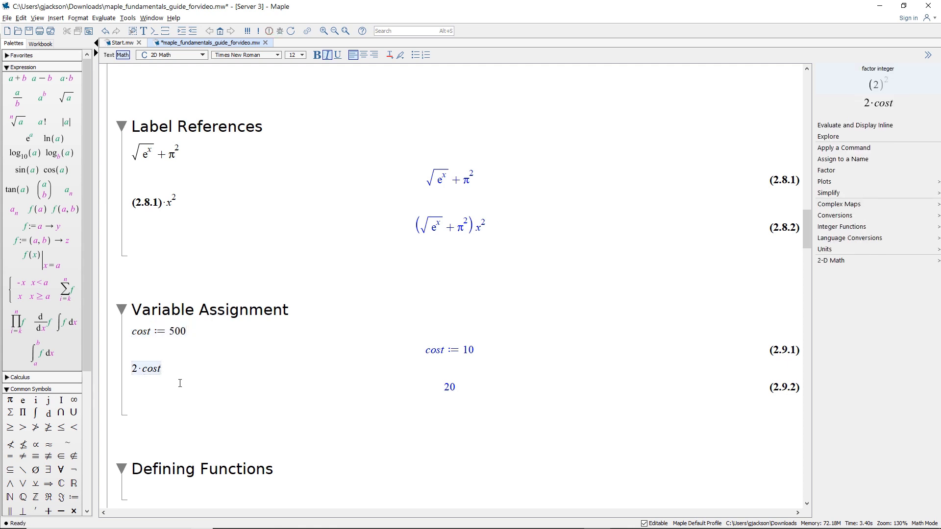
pyautogui.press('Return')
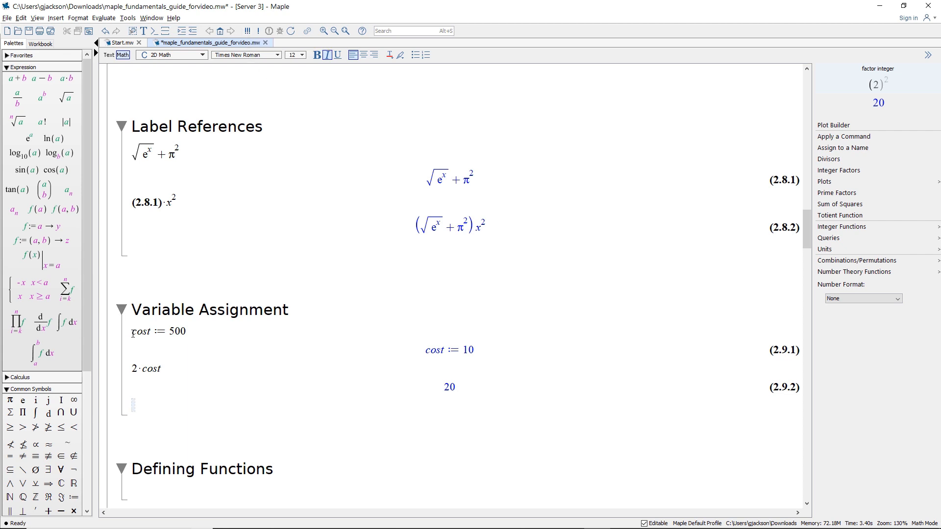
# Step: Select the cost assignment together with the 2·cost line and execute the selection
pyautogui.moveTo(131, 331); pyautogui.dragTo(258, 390)
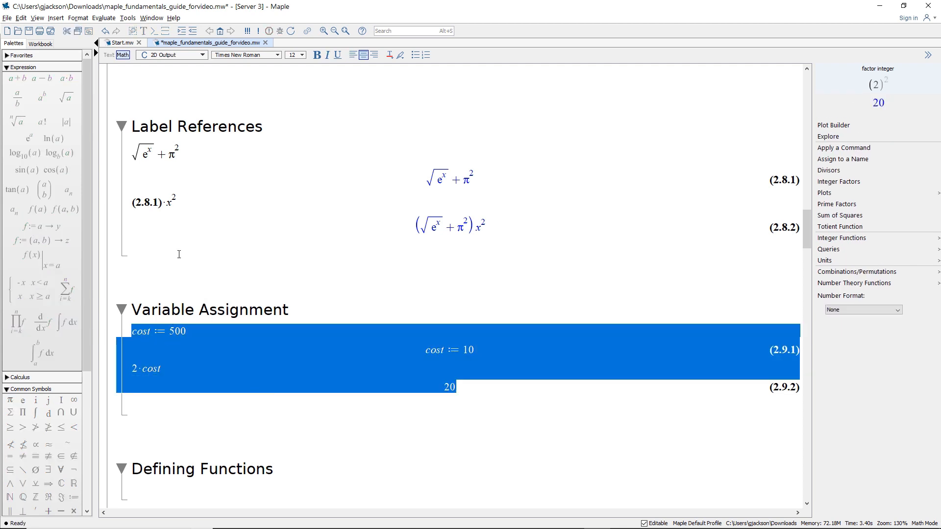
pyautogui.click(259, 31)
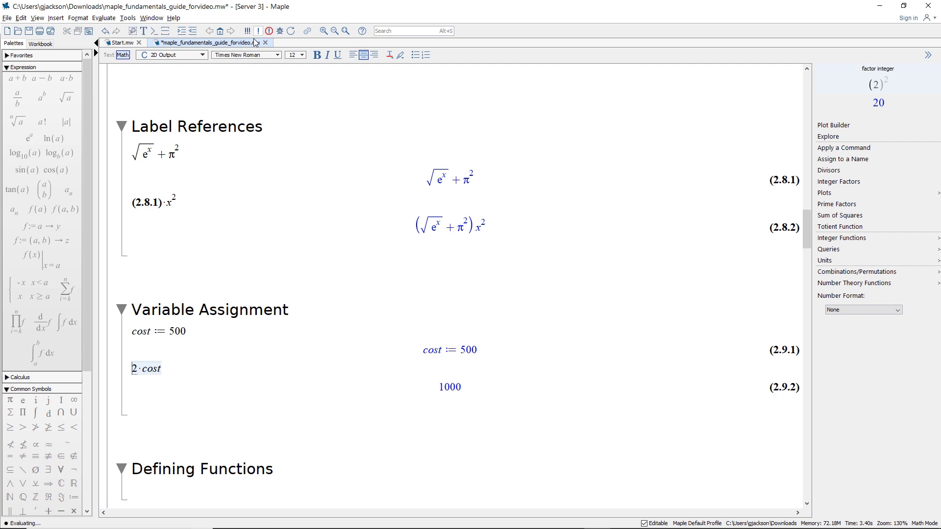
pyautogui.click(163, 371)
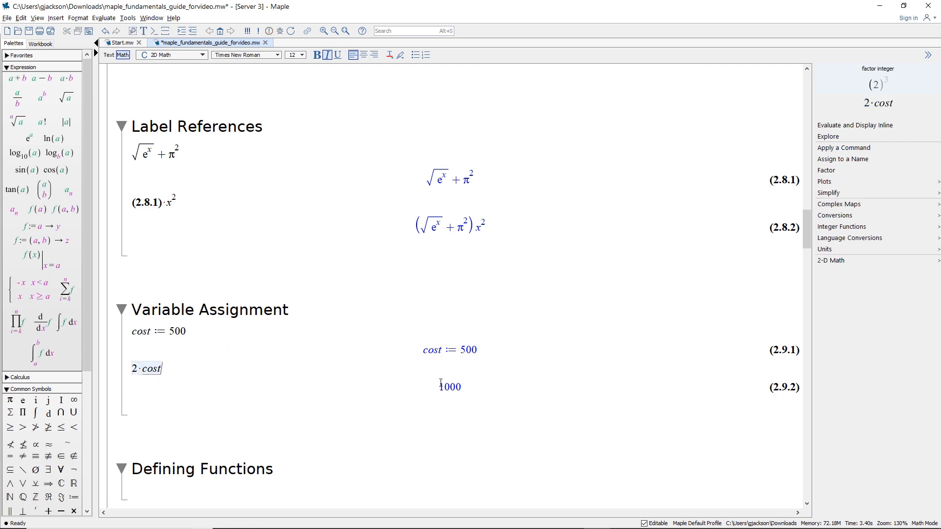
# Step: Set the cost assignment to 10, execute it, and evaluate 2·cost inline
pyautogui.scroll(-1, 215, 350)
pyautogui.click(185, 315)
pyautogui.press('BackSpace')
pyautogui.press('BackSpace')
pyautogui.press('BackSpace')
pyautogui.write('10')
pyautogui.press('Return')
pyautogui.hotkey('ctrl', '=')
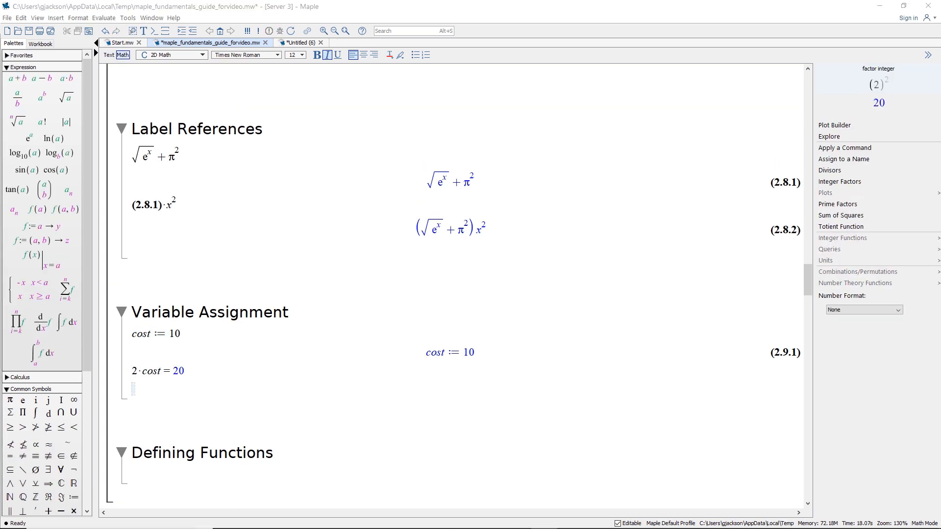
# Step: Under Defining Functions, define the function f := w → w² and execute the definition
pyautogui.click(269, 372)
pyautogui.scroll(-7, 254, 373)
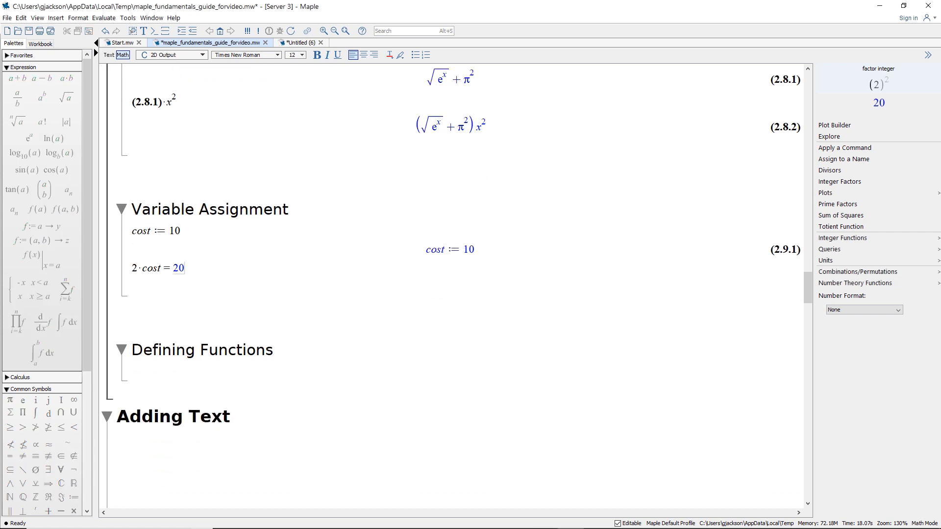
pyautogui.click(343, 370)
pyautogui.scroll(-1, 345, 340)
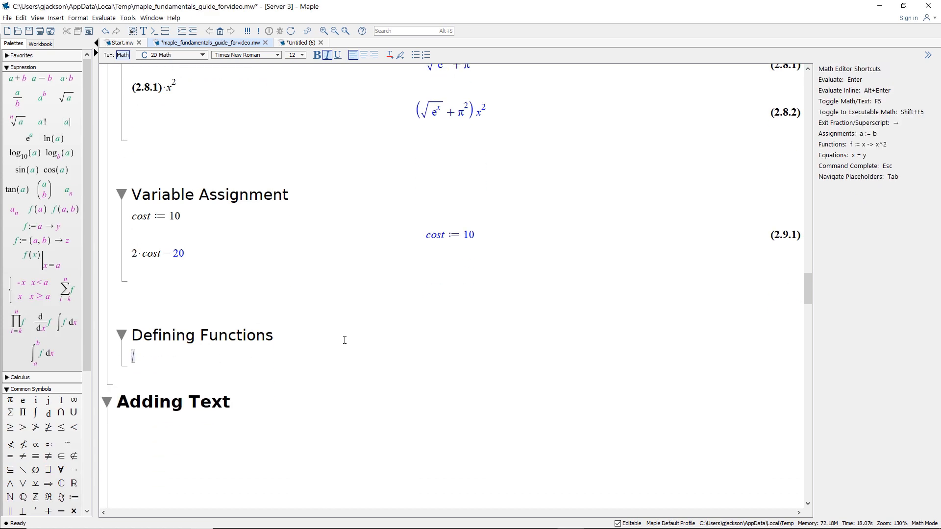
pyautogui.scroll(1, 347, 340)
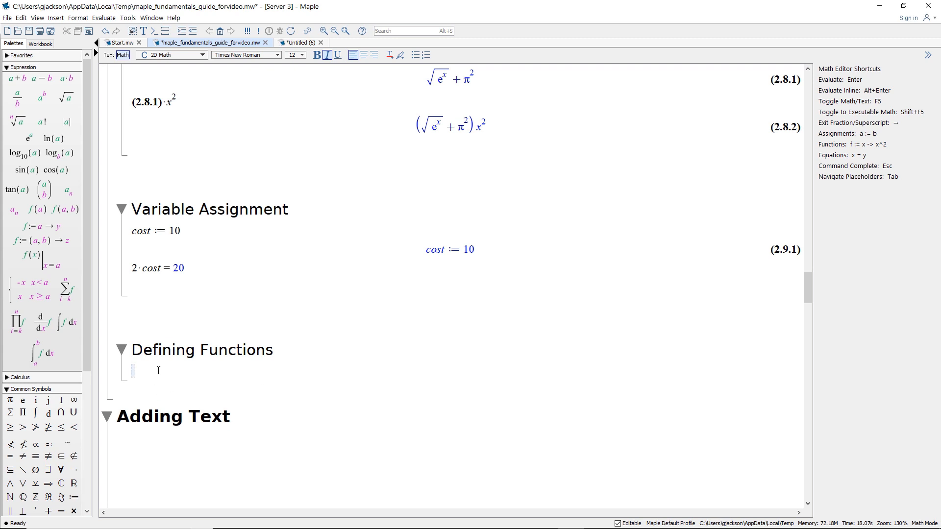
pyautogui.write('f:=')
pyautogui.write('w-')
pyautogui.write('>')
pyautogui.write('w^2')
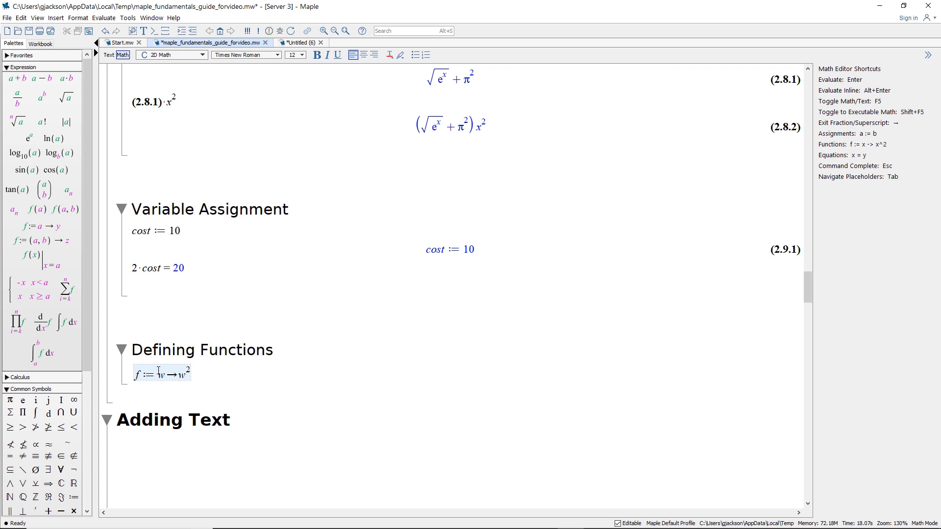
pyautogui.press('Return')
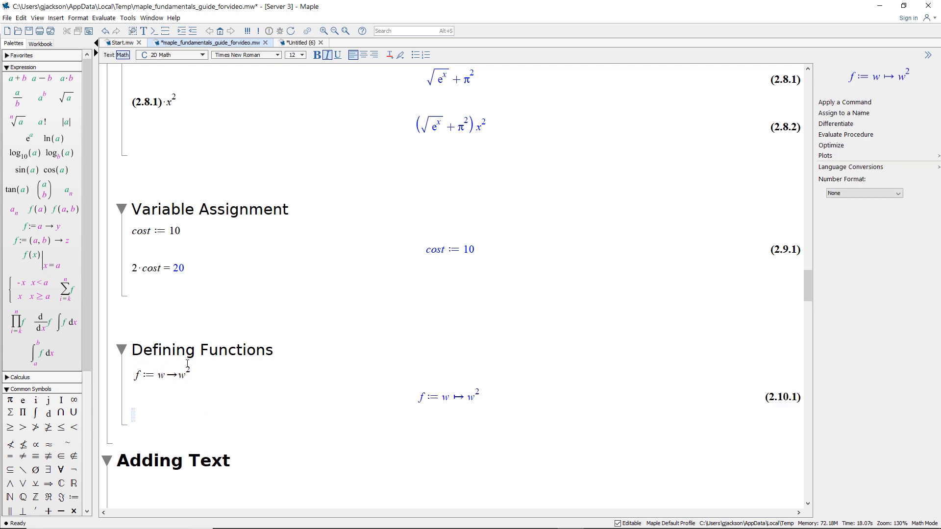
# Step: Evaluate the function f at 2 and at the symbol b on separate lines
pyautogui.scroll(-1, 236, 359)
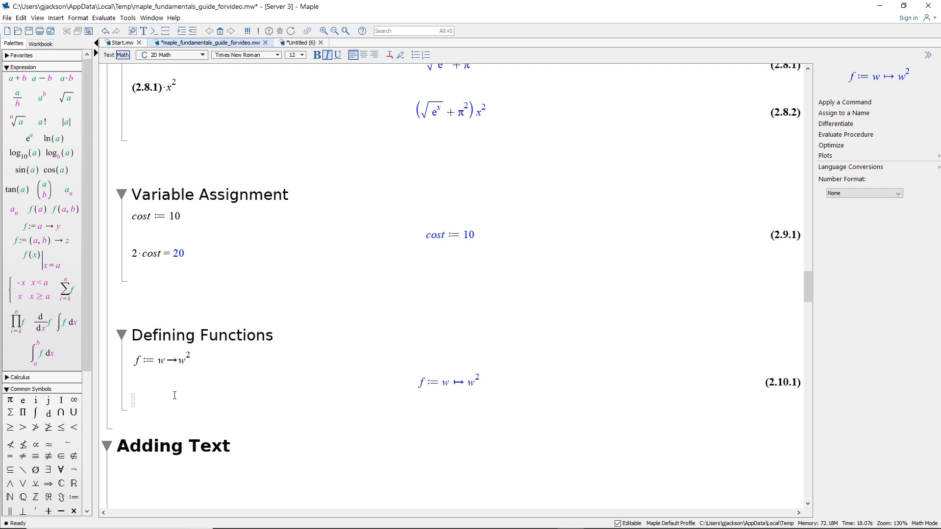
pyautogui.write('f(2)')
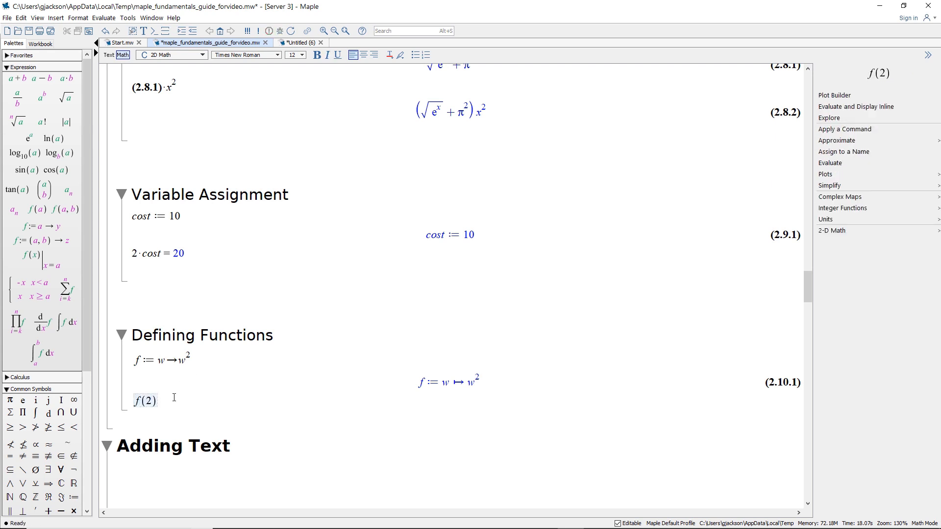
pyautogui.press('Return')
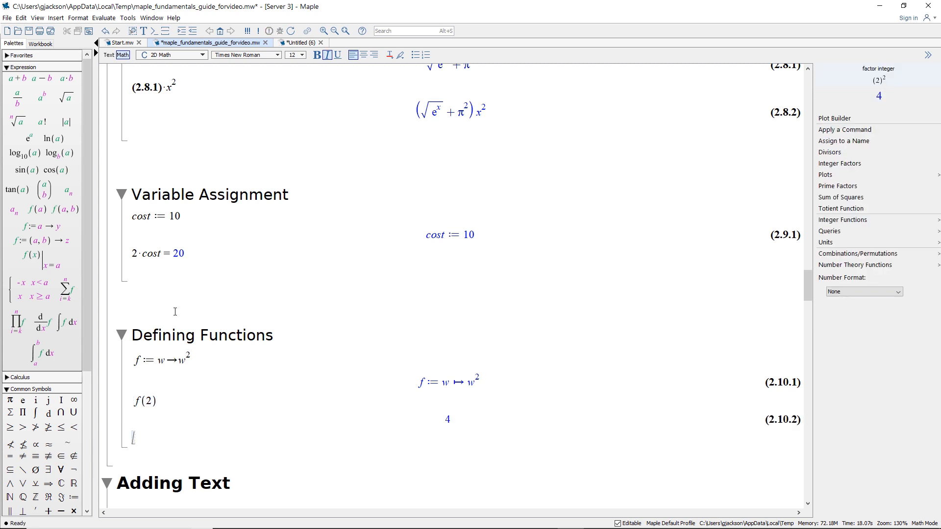
pyautogui.scroll(-1, 177, 310)
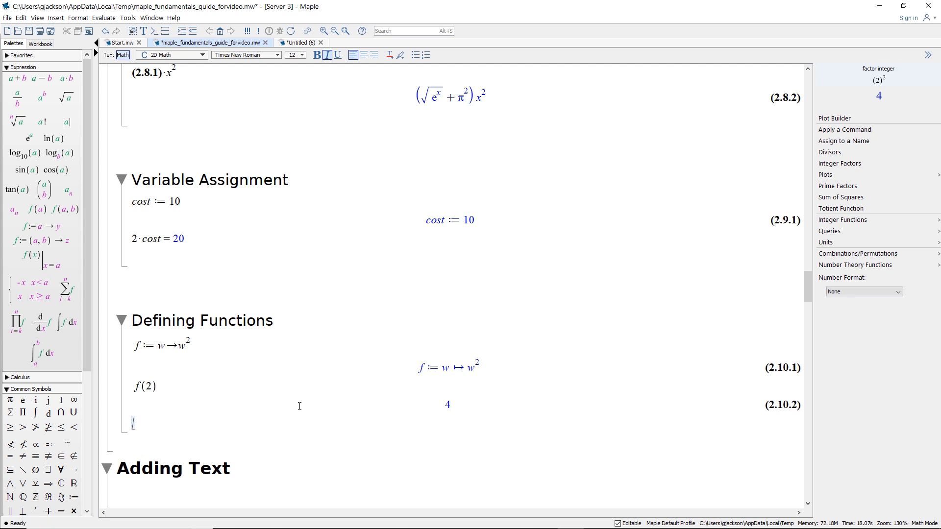
pyautogui.write('f(b)')
pyautogui.press('Return')
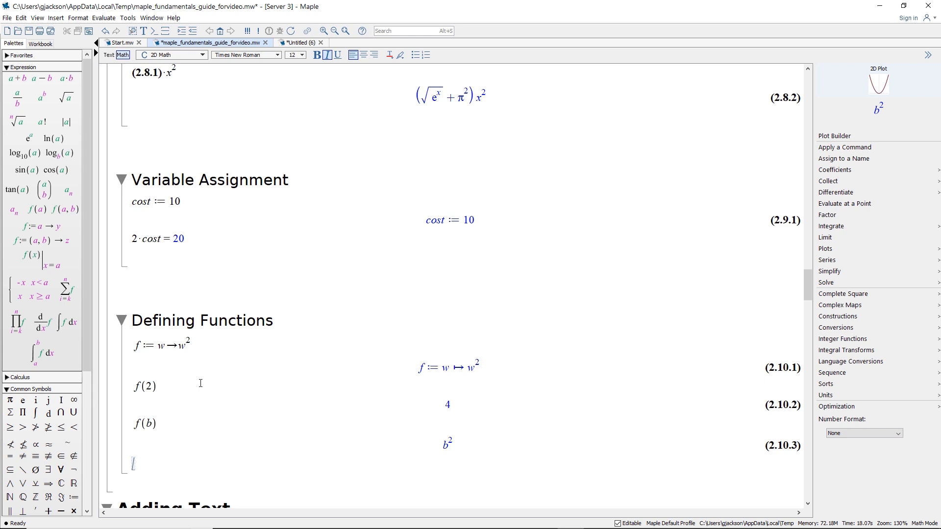
# Step: Under the Adding Text heading, enter the regular text "The solution can be expressed as "
pyautogui.scroll(-1, 605, 334)
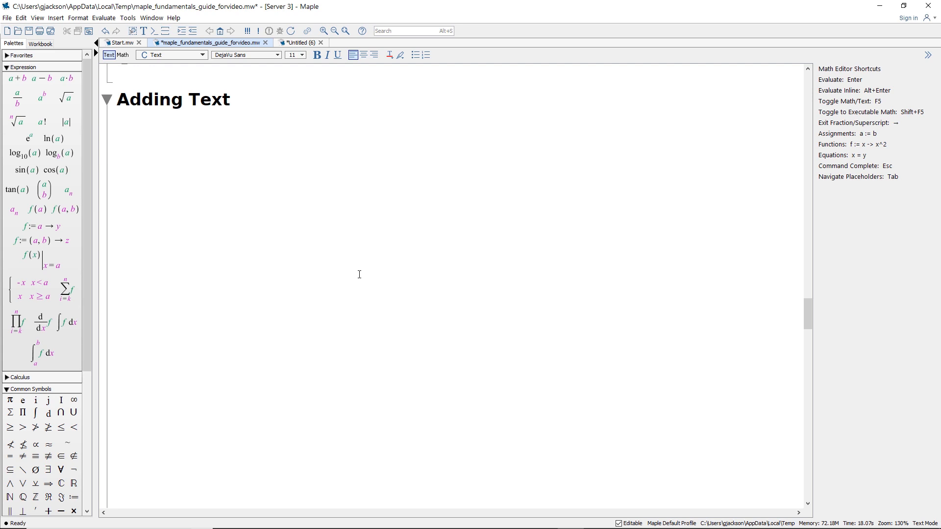
pyautogui.press('F5')
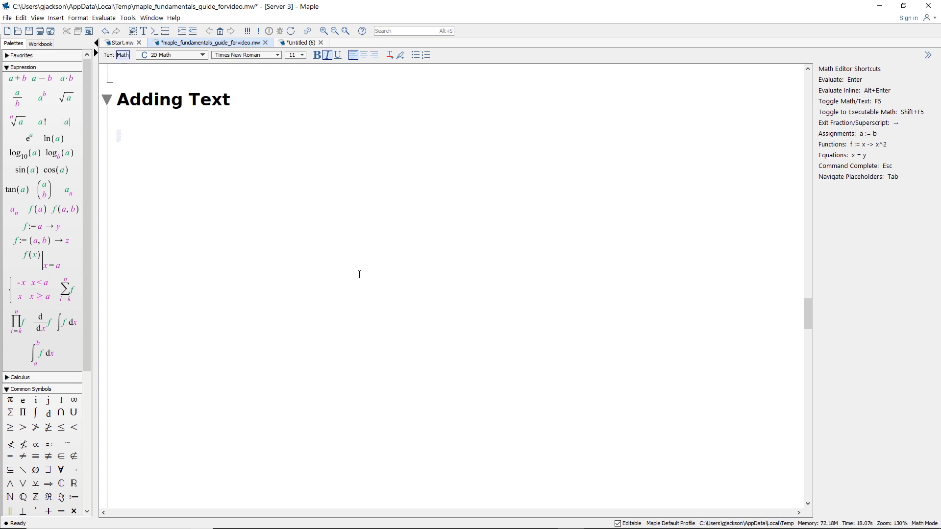
pyautogui.press('F5')
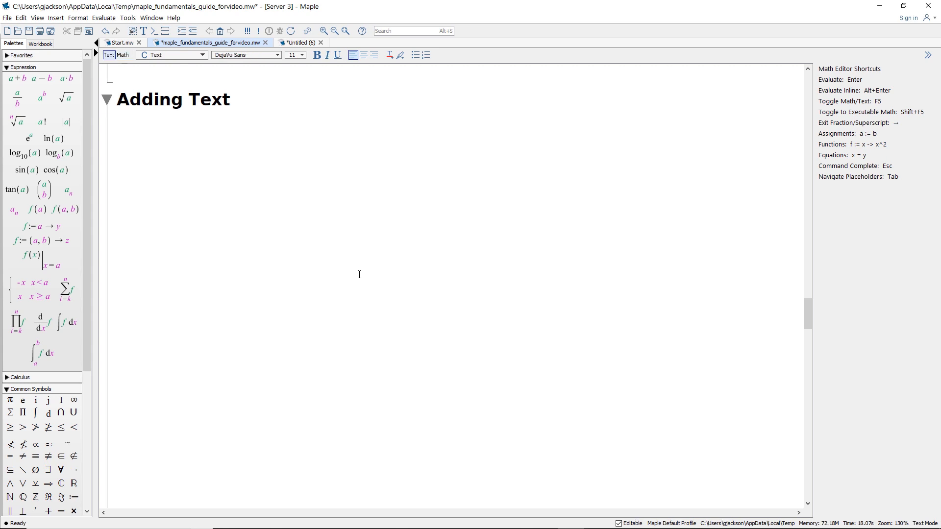
pyautogui.write('Th')
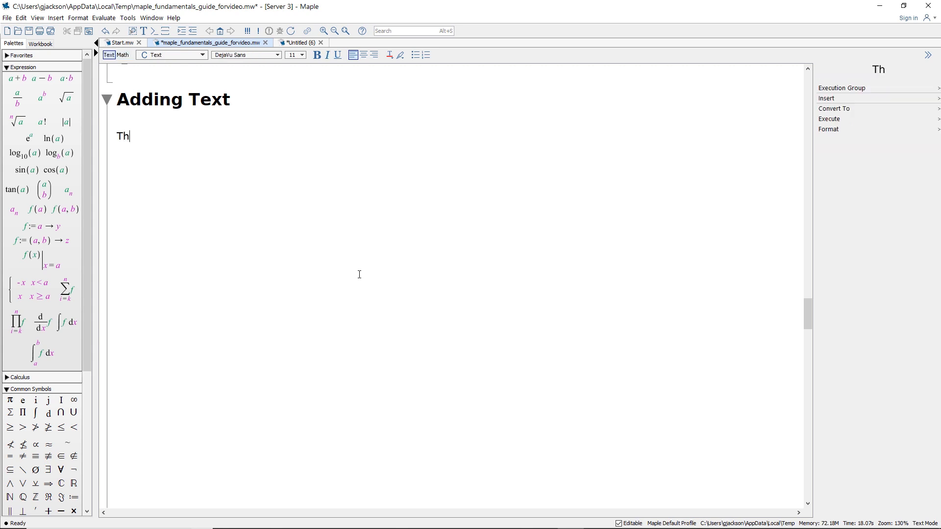
pyautogui.write('e solution ')
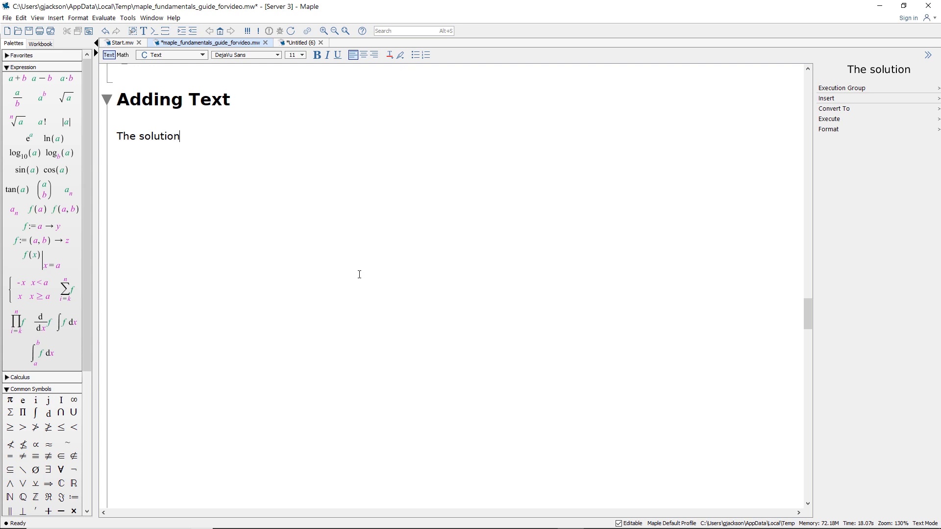
pyautogui.write('can be e')
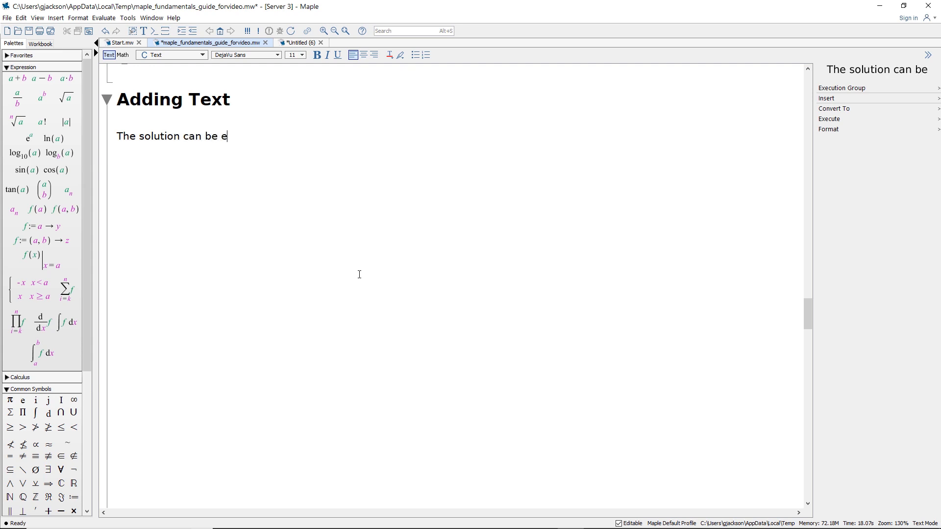
pyautogui.write('xpressed as')
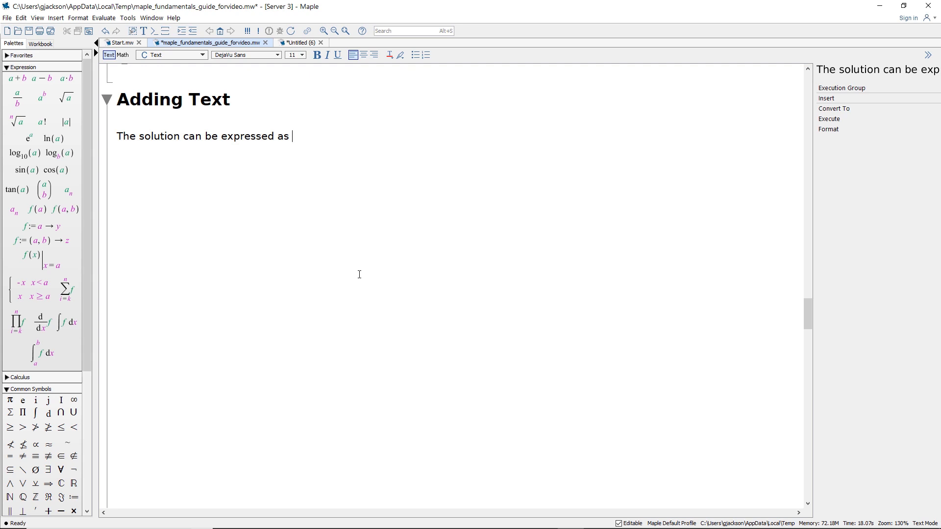
# Step: Insert the indefinite integral of x³ + x² + 3 with respect to x as inline math after the text
pyautogui.press('F5')
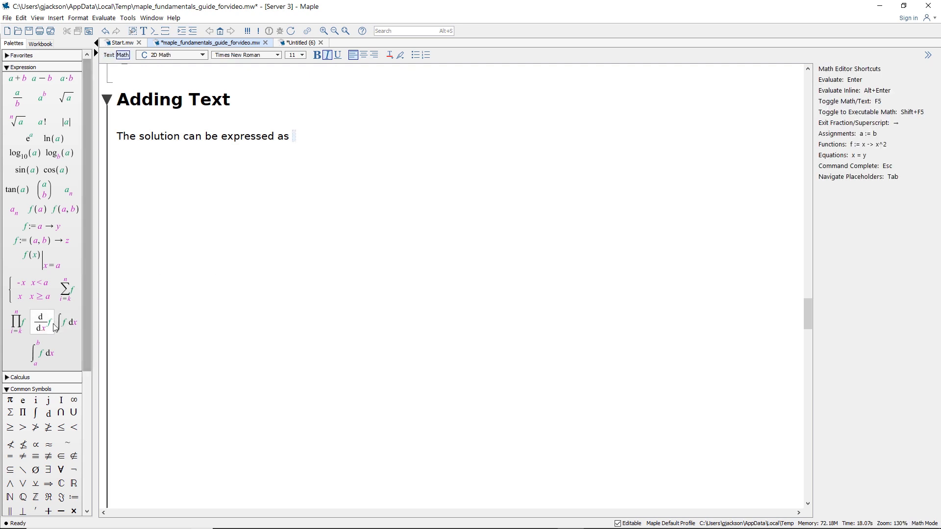
pyautogui.click(67, 321)
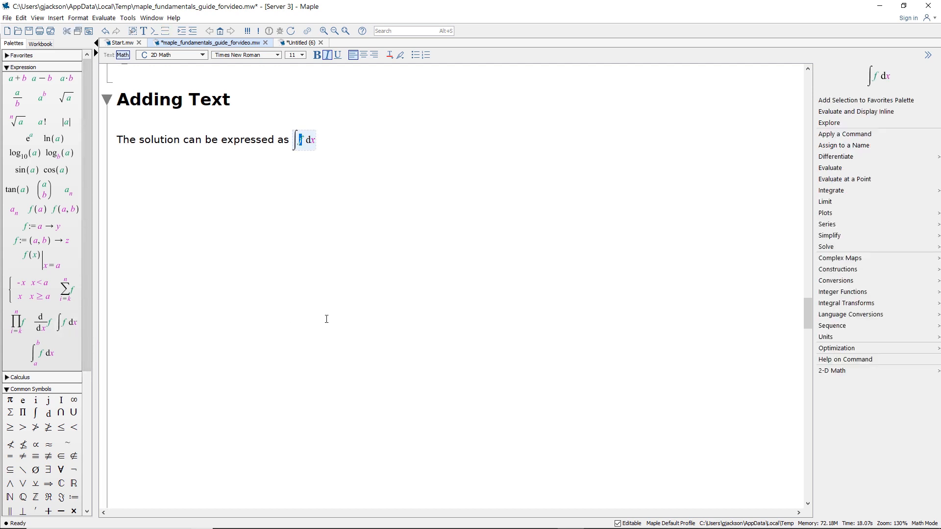
pyautogui.write('x^3')
pyautogui.press('Right')
pyautogui.write('+ x^2')
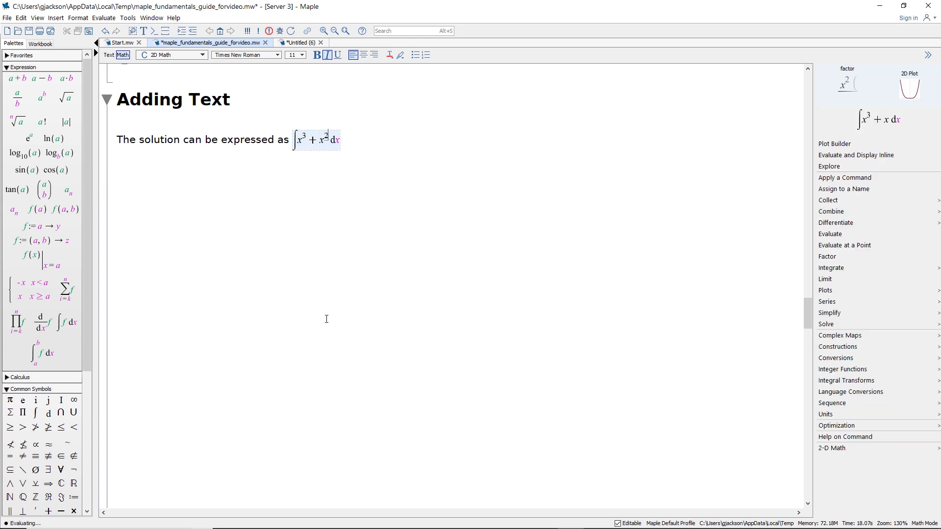
pyautogui.press('Right')
pyautogui.write('+ ')
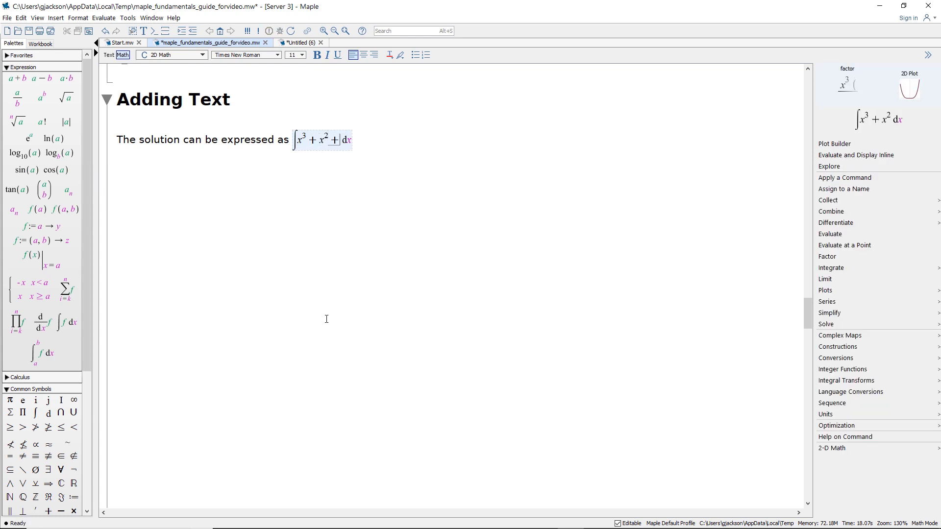
pyautogui.write('3')
pyautogui.press('Right')
pyautogui.press('Right')
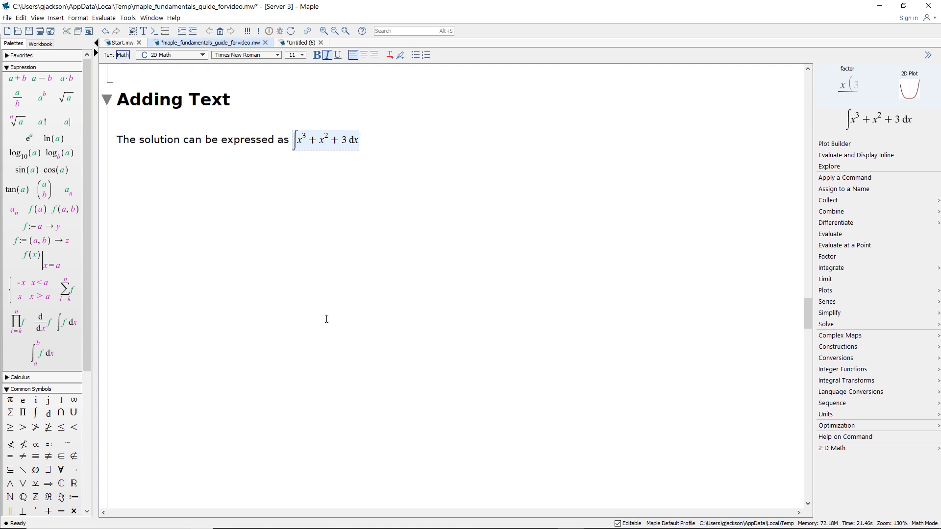
pyautogui.press('Right')
pyautogui.press('Left')
# Step: Complete the sentence after the integral with the regular text ", so it's easily found."
pyautogui.press('F5')
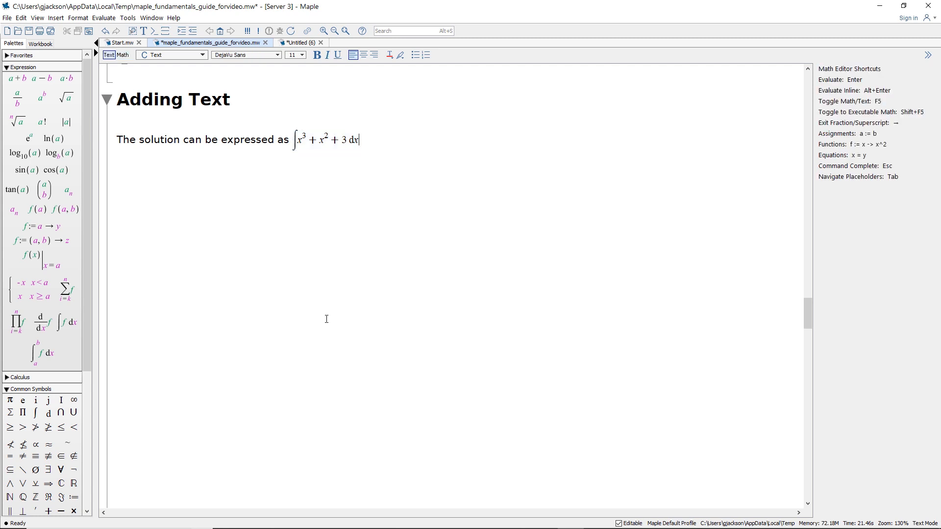
pyautogui.write(', so ')
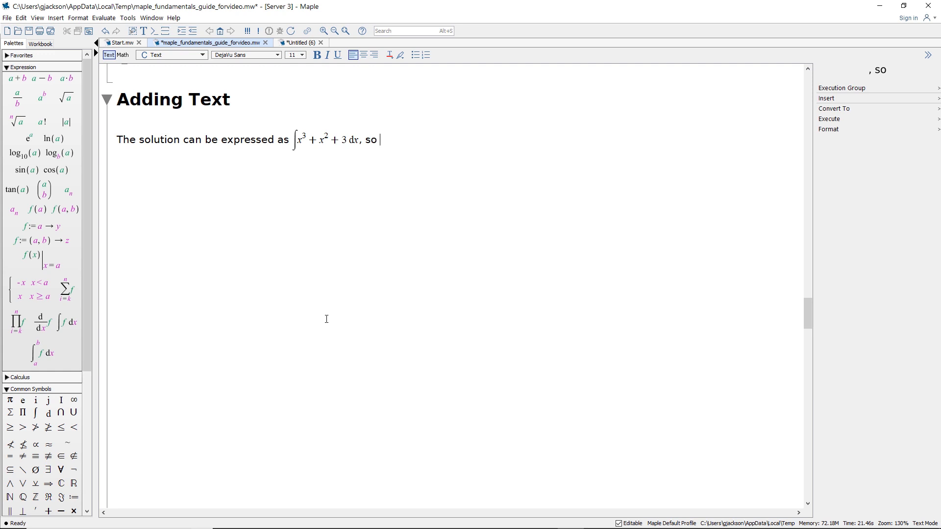
pyautogui.write("it's easily found.")
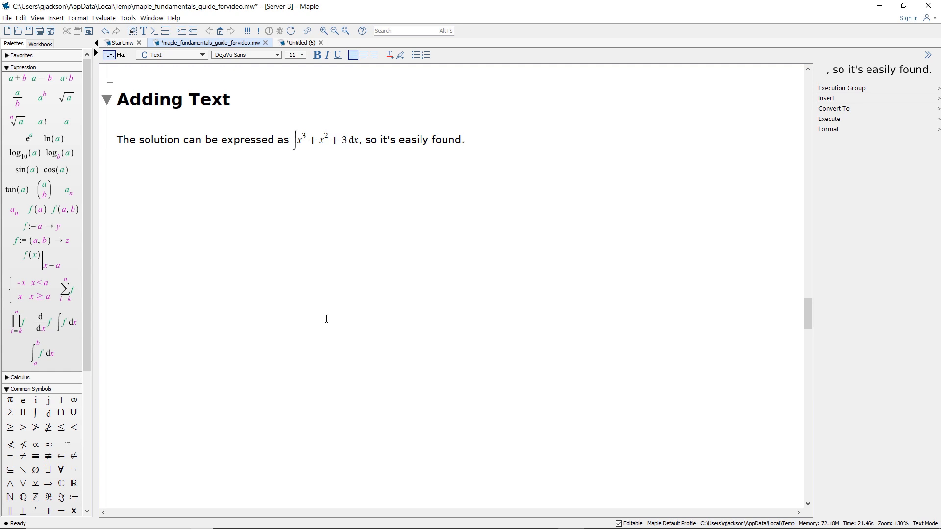
# Step: Start a new paragraph with the text "We know that" followed by the math expression x² − 2x + 1
pyautogui.press('Return')
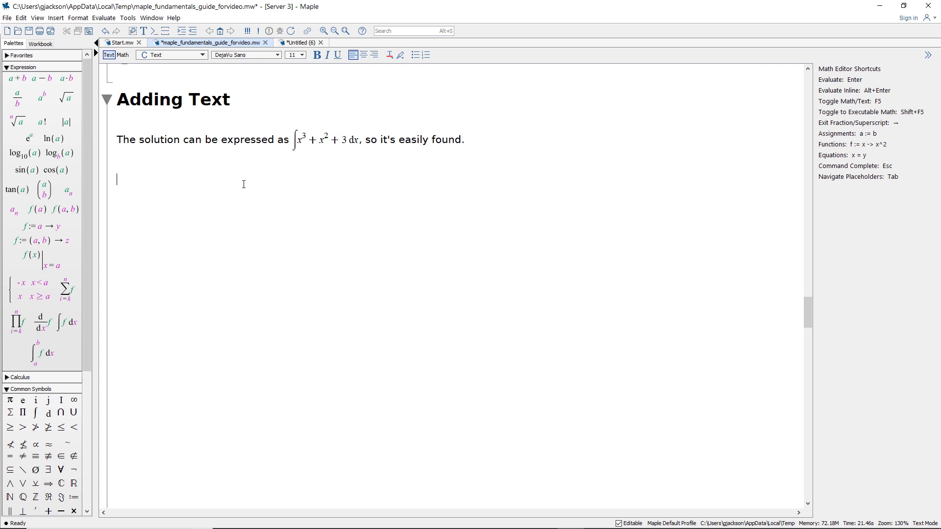
pyautogui.write('We know ')
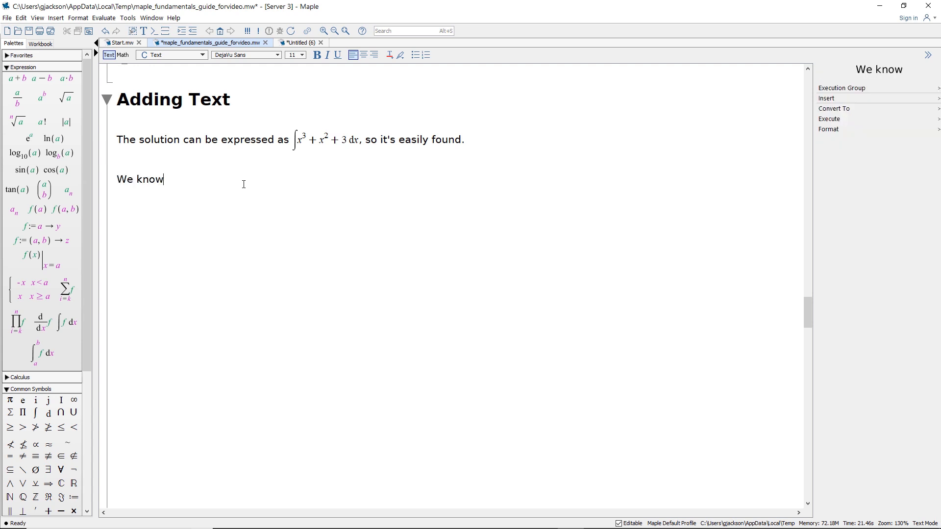
pyautogui.write('that')
pyautogui.press('F5')
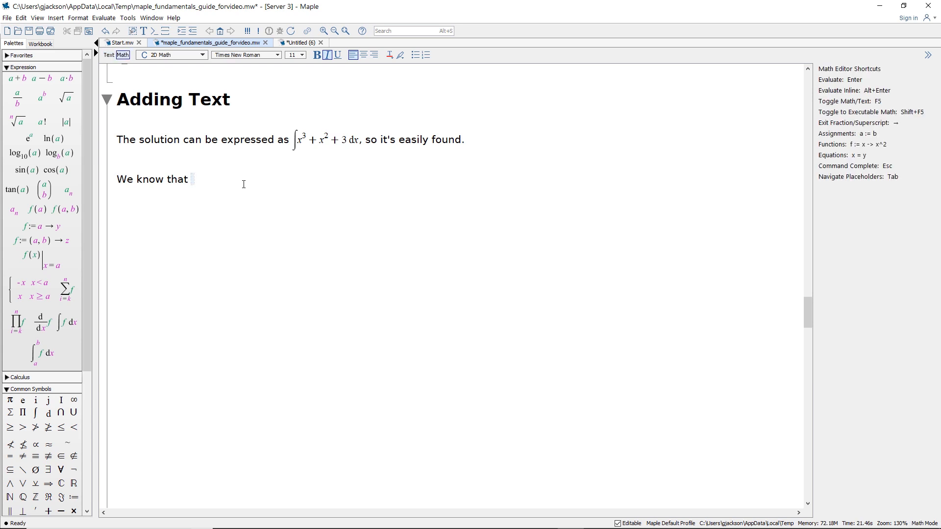
pyautogui.write('x^2')
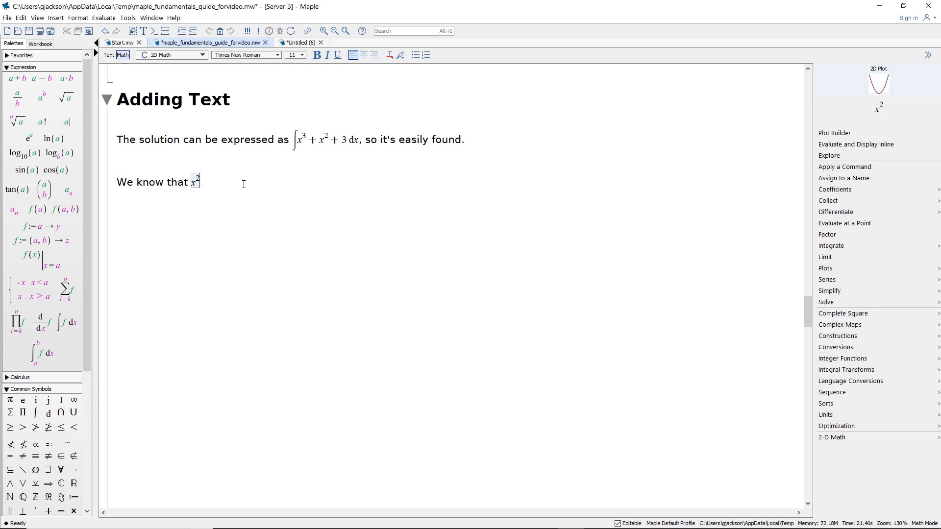
pyautogui.press('Right')
pyautogui.write('-2x+1')
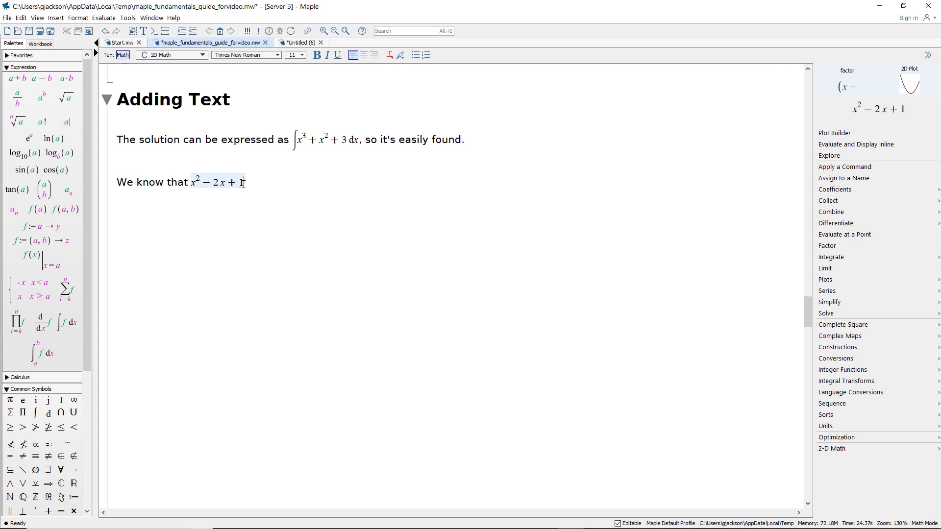
# Step: Factor x² − 2x + 1 inline and continue the sentence with the regular text ", so..."
pyautogui.click(839, 245)
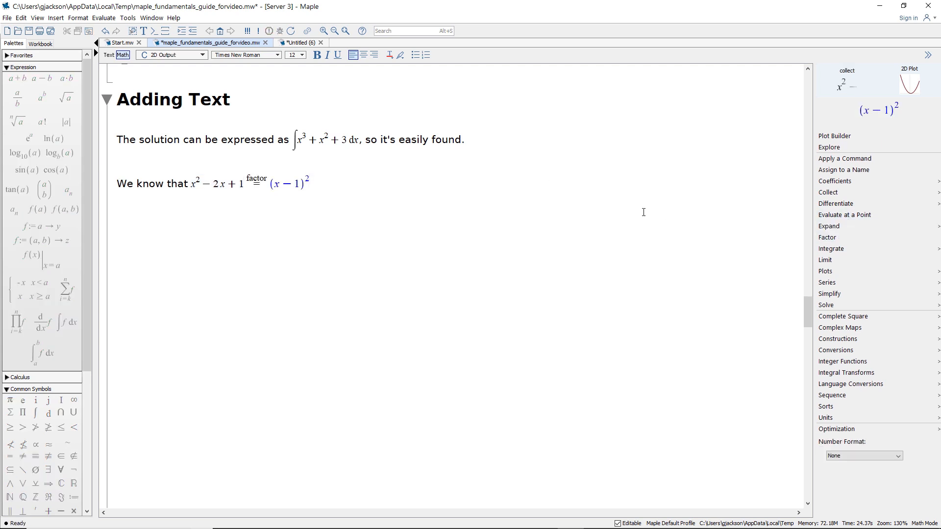
pyautogui.press('F5')
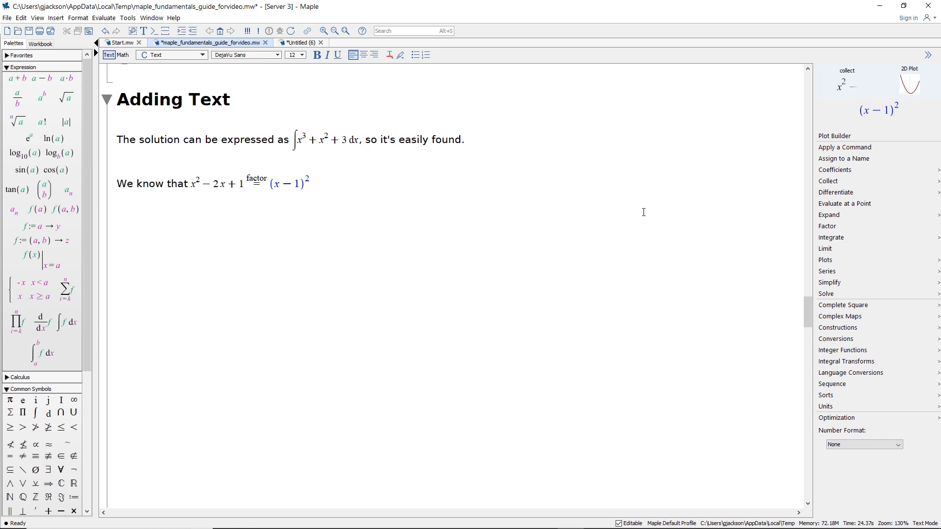
pyautogui.write(', so...')
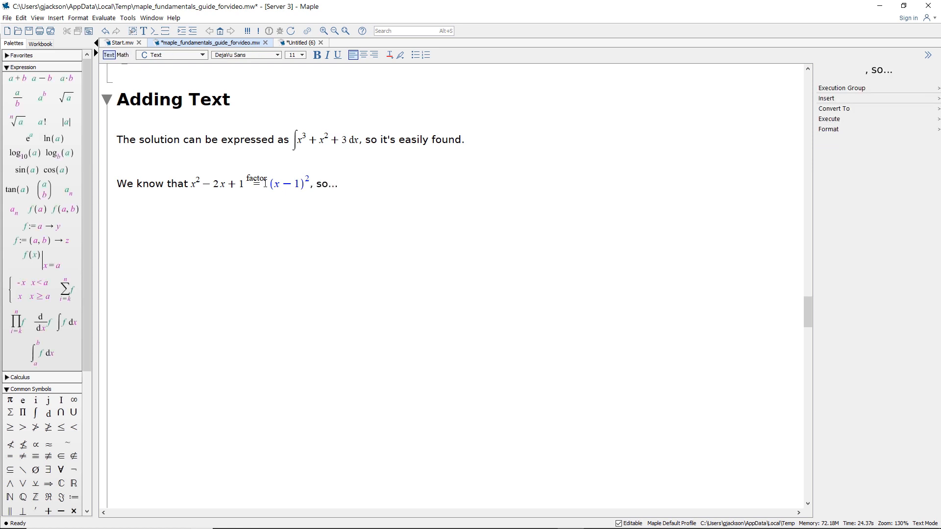
# Step: Replace the factor-labelled equals sign between the two expressions with the regular text "can be rewritten as"
pyautogui.doubleClick(263, 182)
pyautogui.press('Delete')
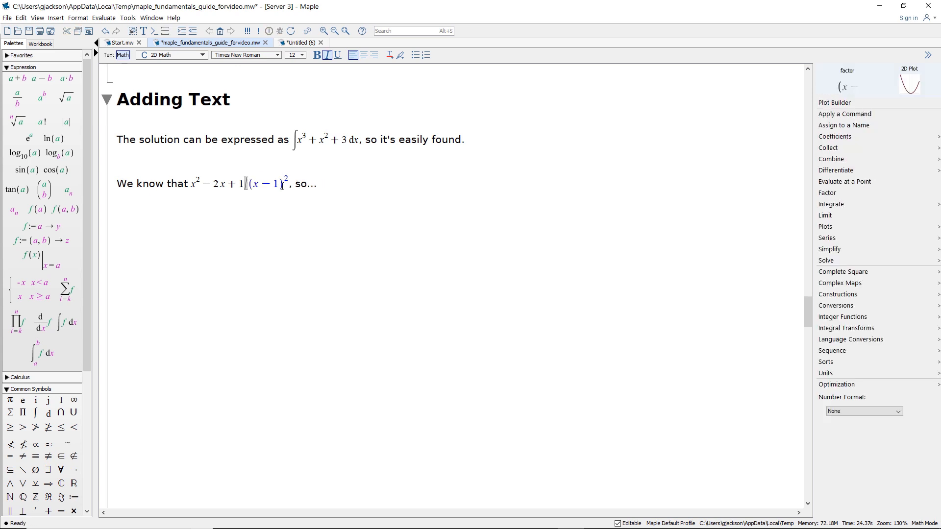
pyautogui.press('F5')
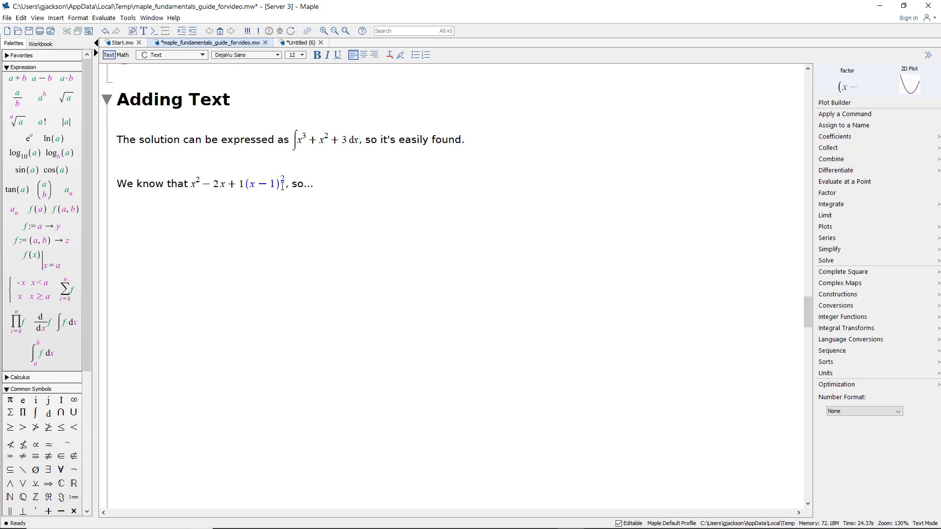
pyautogui.write('can be rewi')
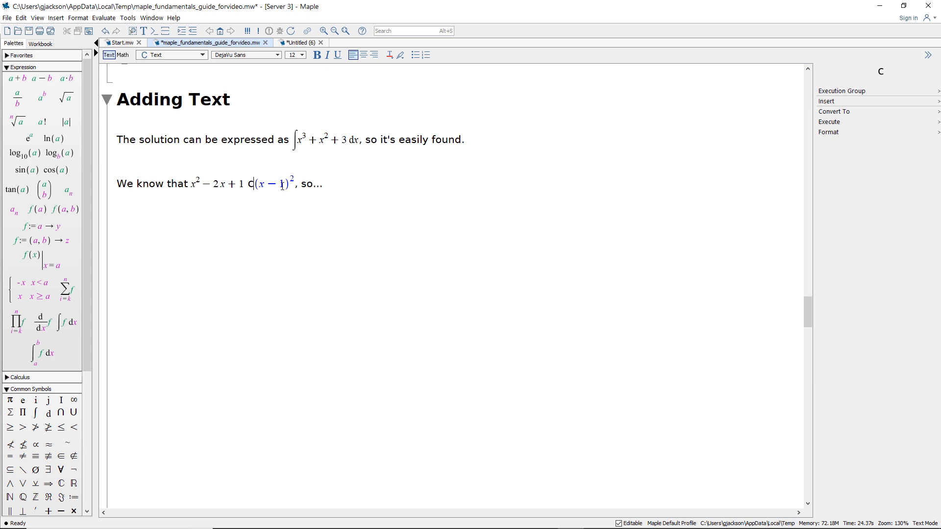
pyautogui.press('BackSpace')
pyautogui.write('ritten as')
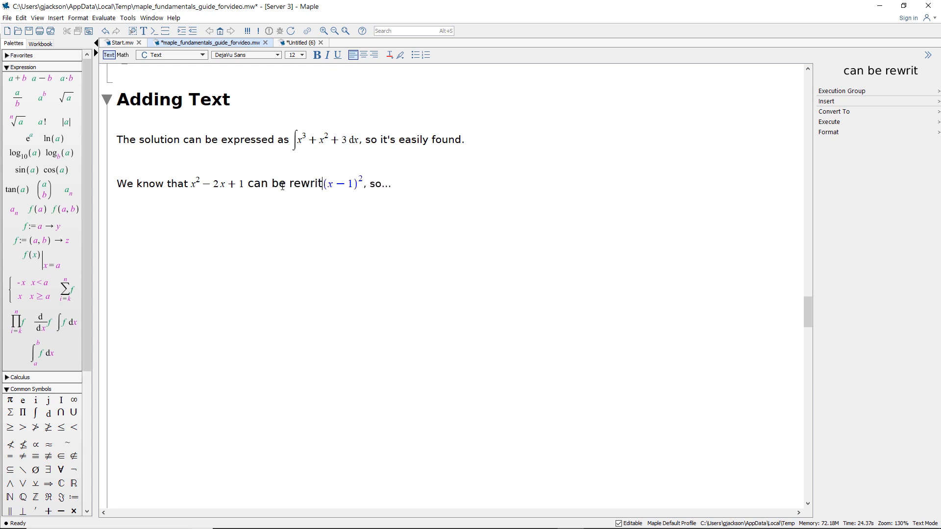
pyautogui.click(482, 209)
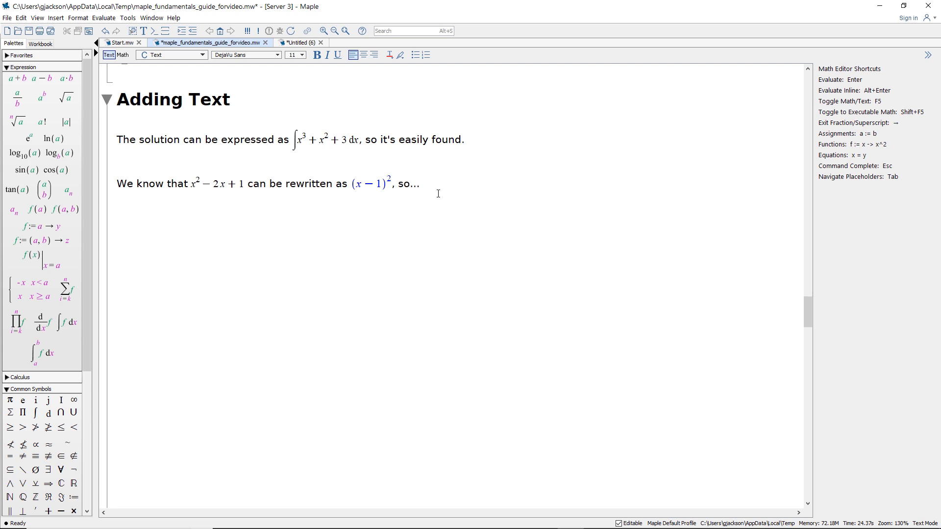
# Step: Change the quadratic in the second sentence to x² − 2x − 15 and re-execute the whole sentence to update its factored form
pyautogui.scroll(-1, 412, 252)
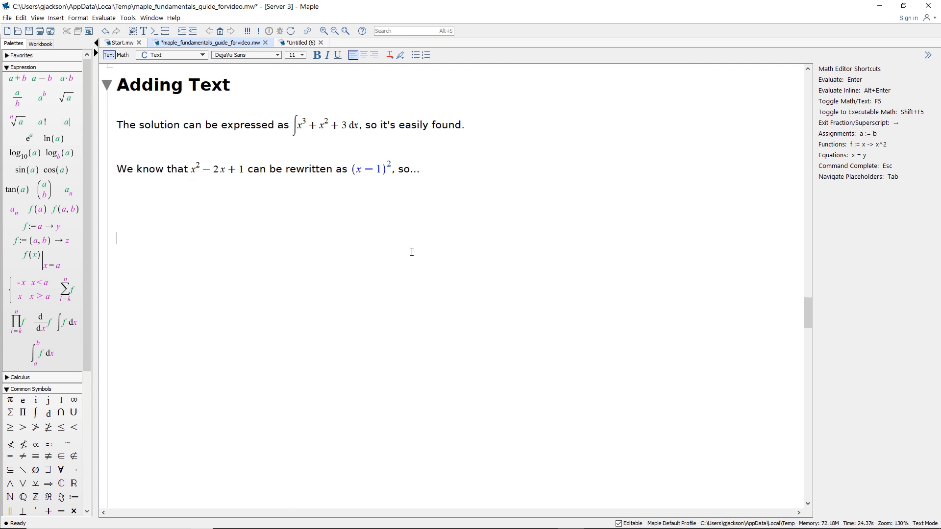
pyautogui.scroll(1, 412, 252)
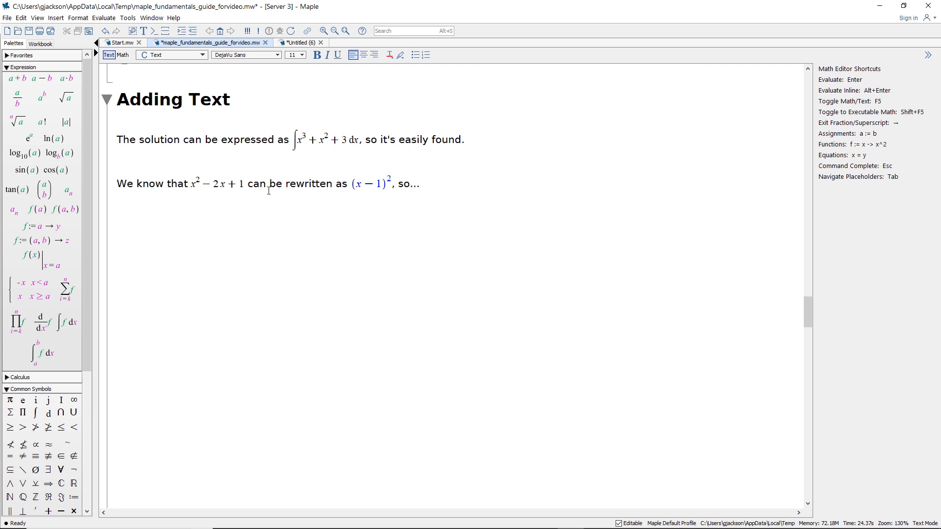
pyautogui.moveTo(241, 187); pyautogui.dragTo(242, 184)
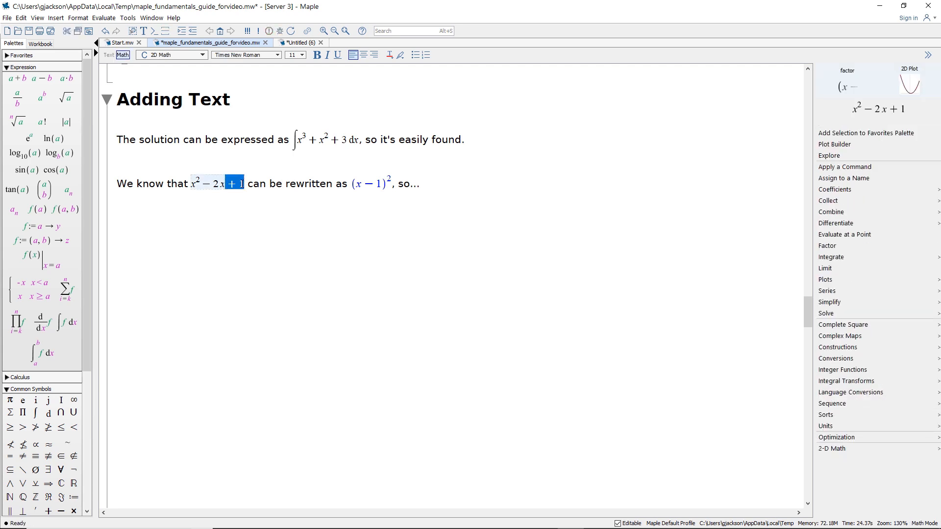
pyautogui.write('-15')
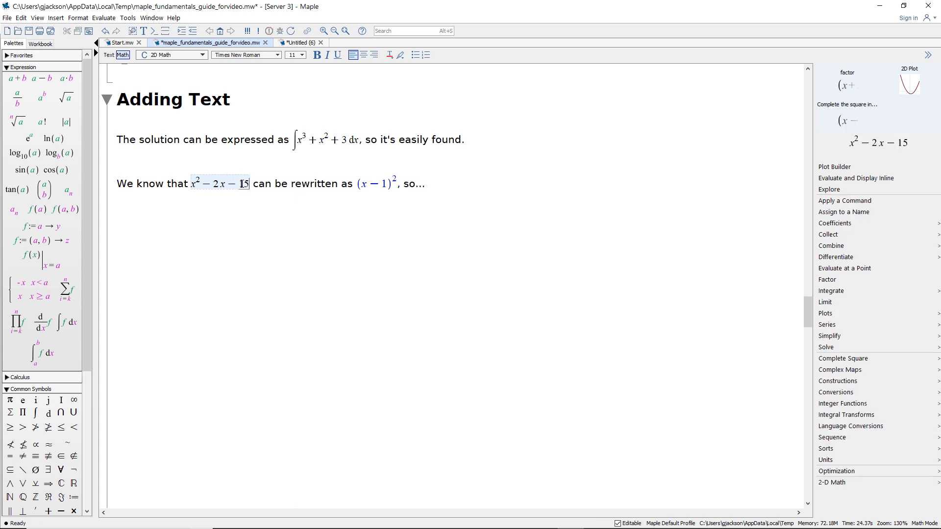
pyautogui.click(429, 184)
pyautogui.moveTo(386, 186); pyautogui.dragTo(117, 193)
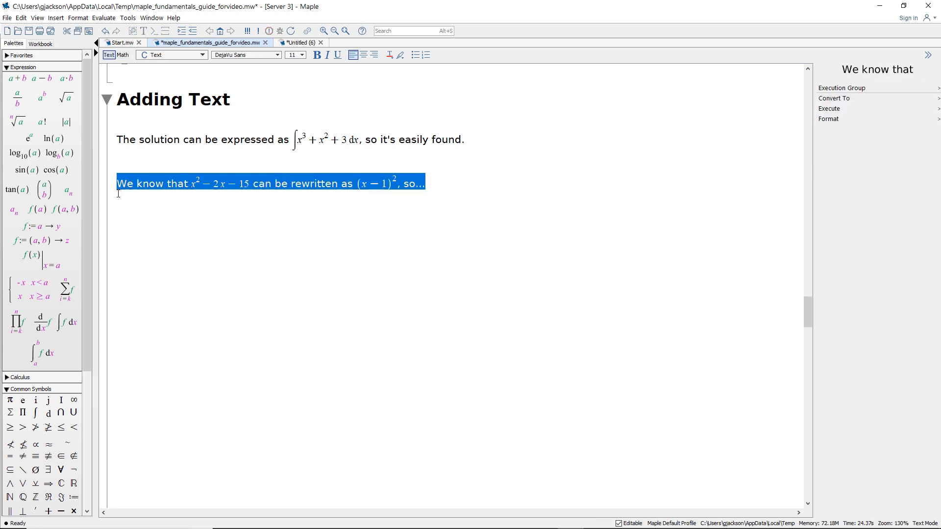
pyautogui.click(259, 31)
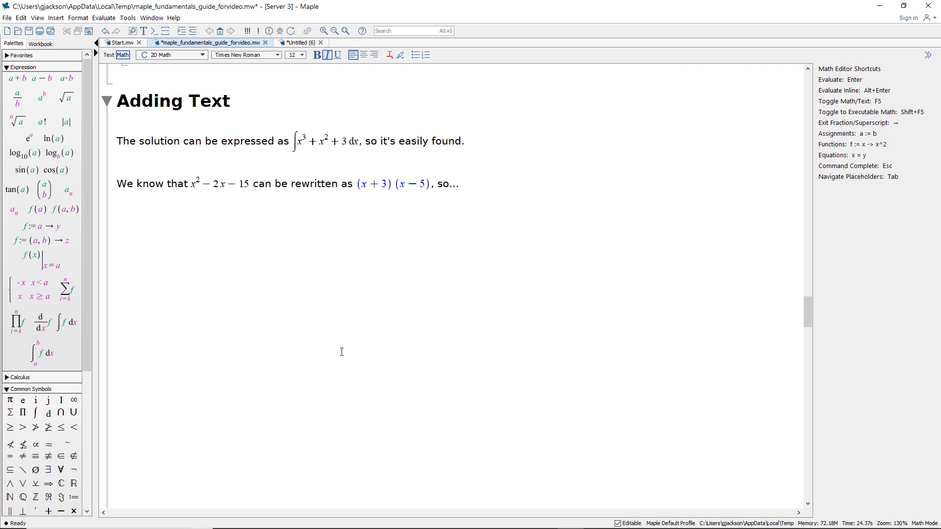
# Step: Below the second sentence, enter the regular text "The solution is represented by " on a new line
pyautogui.click(221, 269)
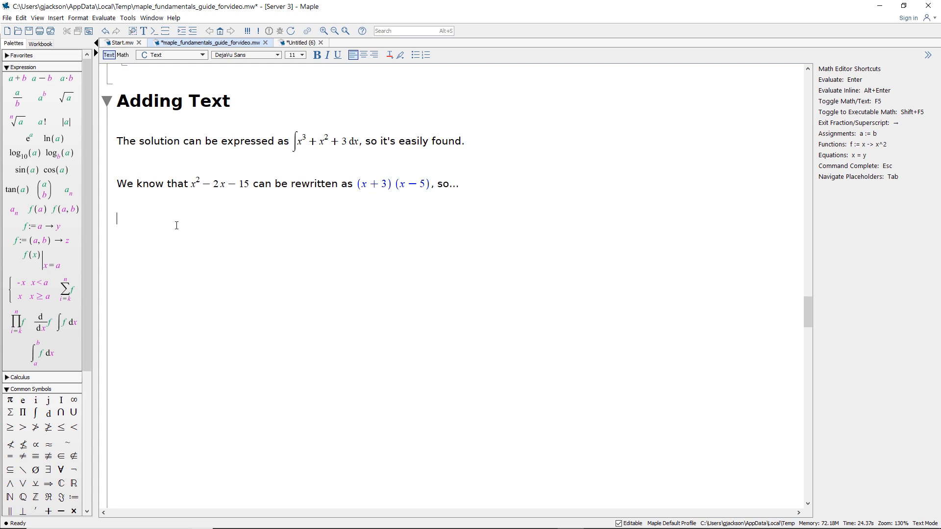
pyautogui.press('F5')
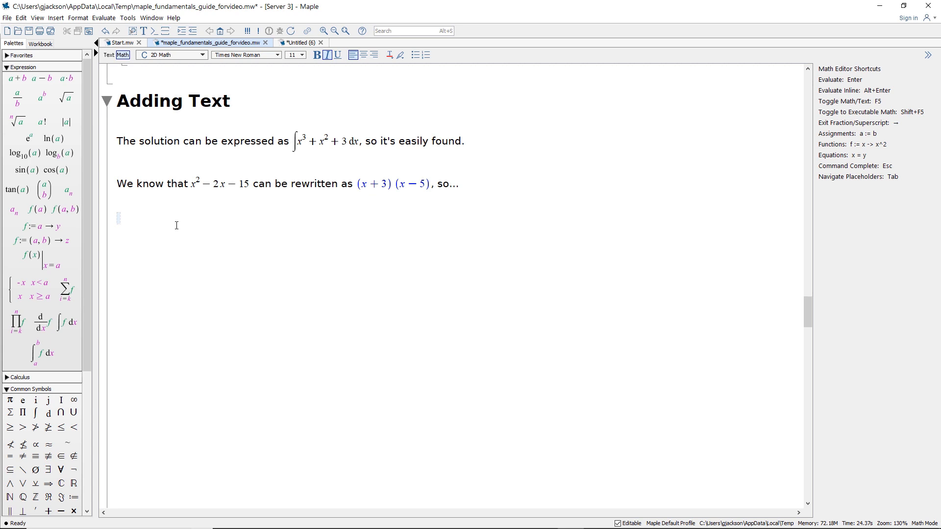
pyautogui.press('F5')
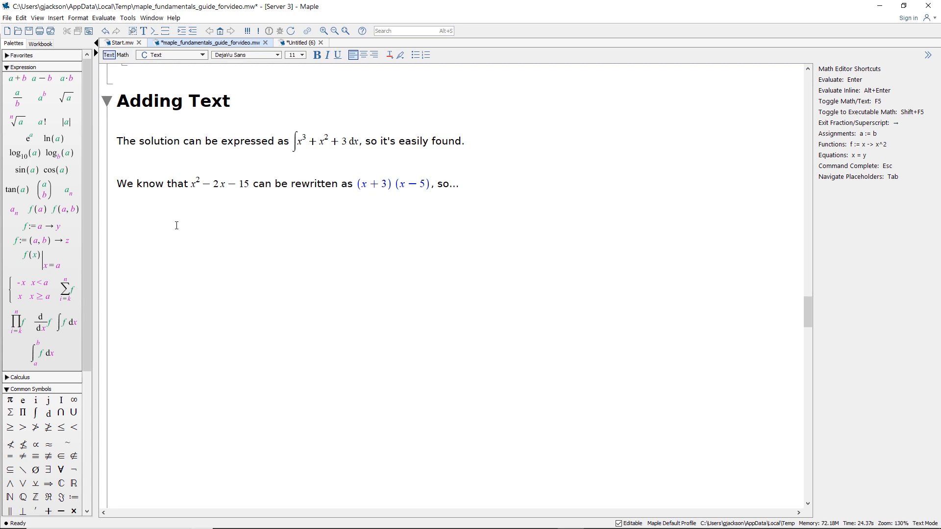
pyautogui.write('Th')
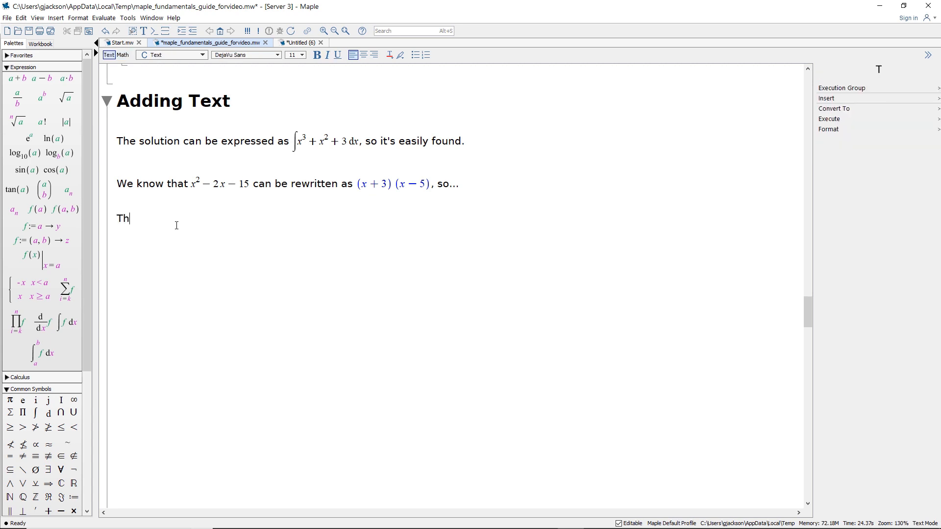
pyautogui.write('e solution is repres')
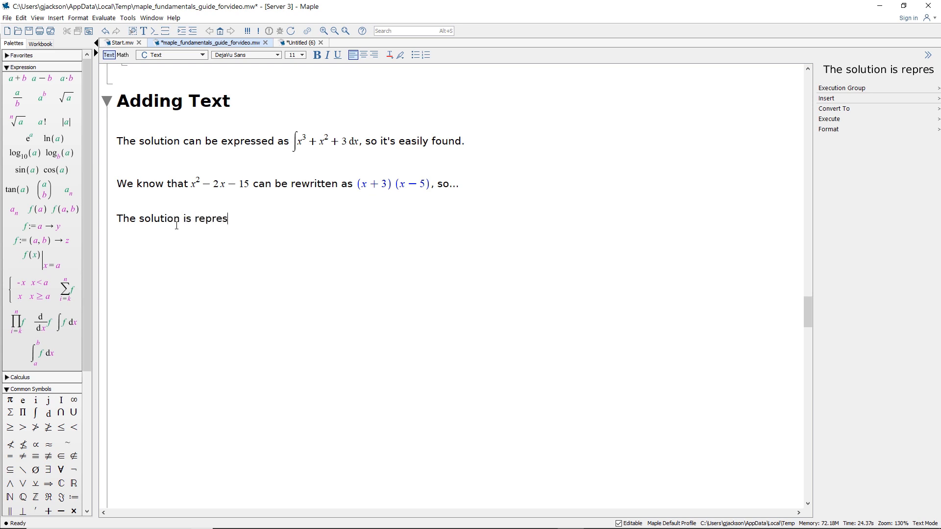
pyautogui.write('ented by')
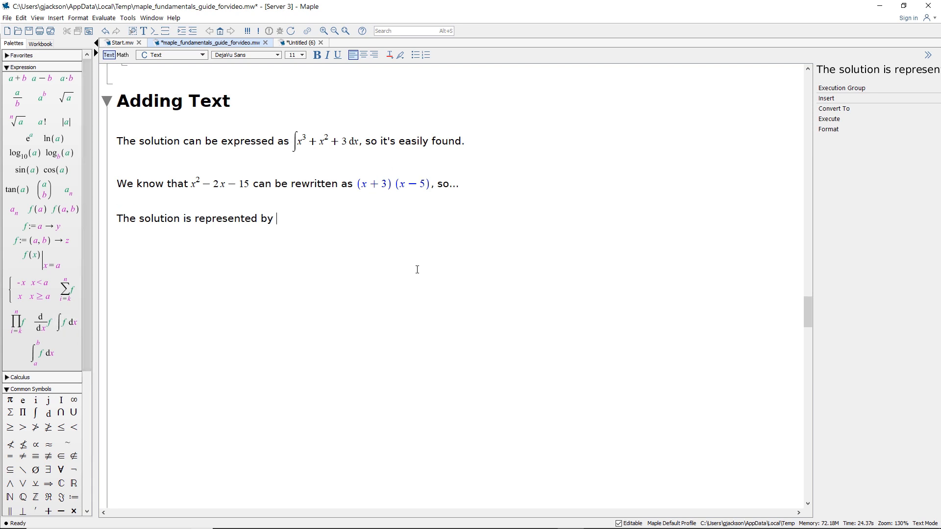
# Step: Complete the third sentence with the non-executable inline integral of V(x)/x^n dx, followed by the text ". The first step is to..."
pyautogui.press('F5')
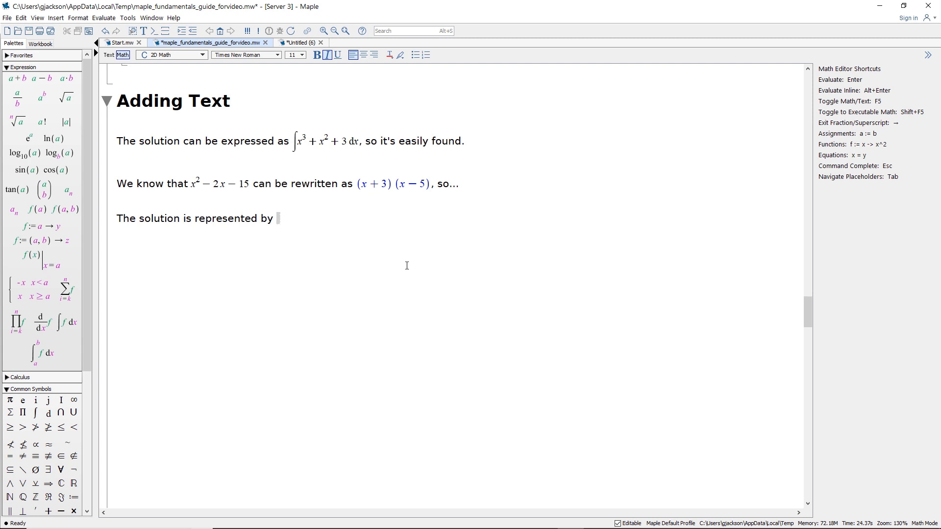
pyautogui.click(67, 328)
pyautogui.write('V(x)/')
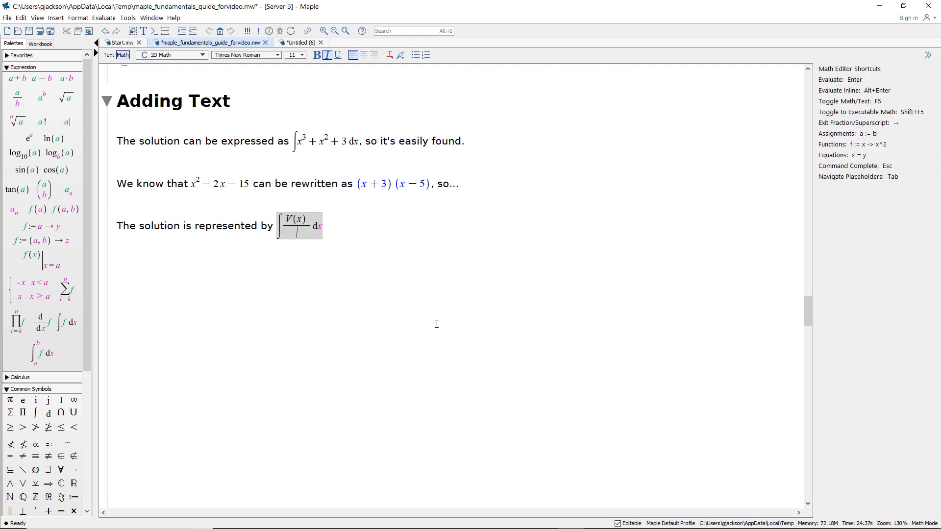
pyautogui.write('x^n')
pyautogui.press('Tab')
pyautogui.write('x')
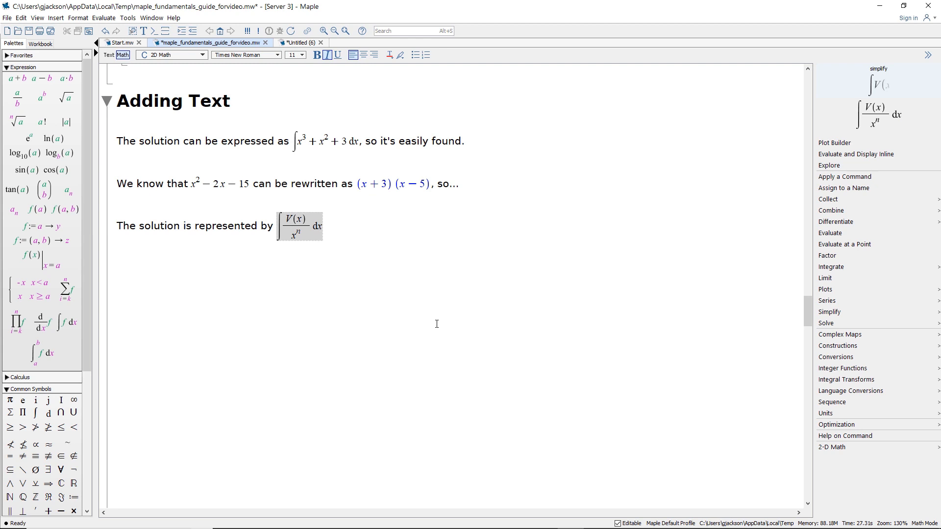
pyautogui.press('F5')
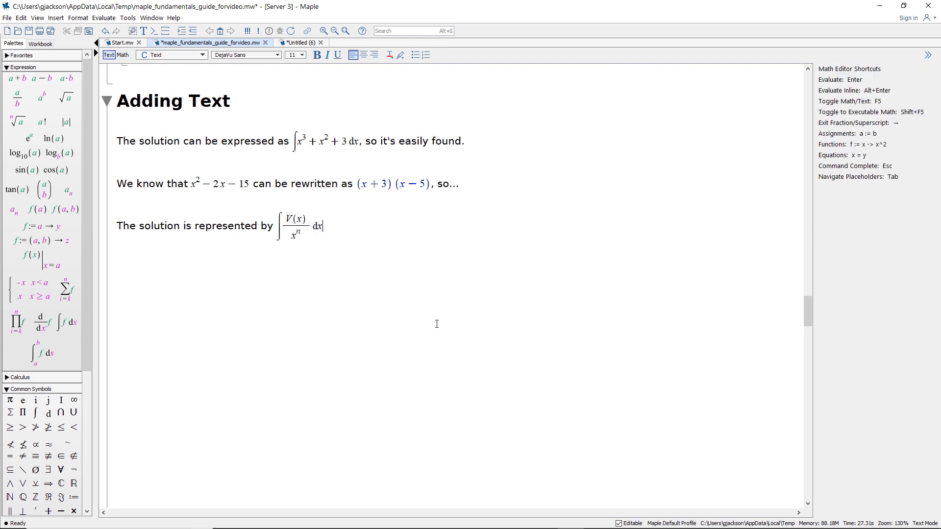
pyautogui.write('. T')
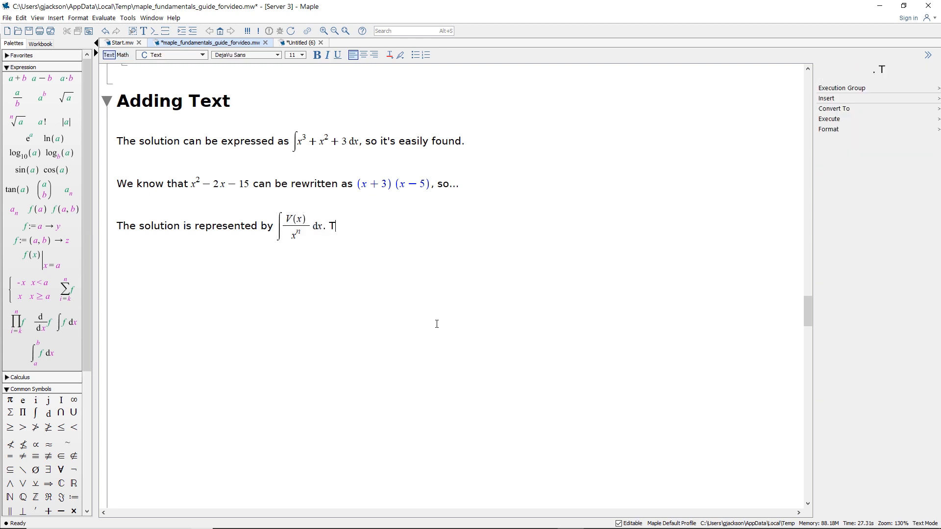
pyautogui.write('he first step is to...')
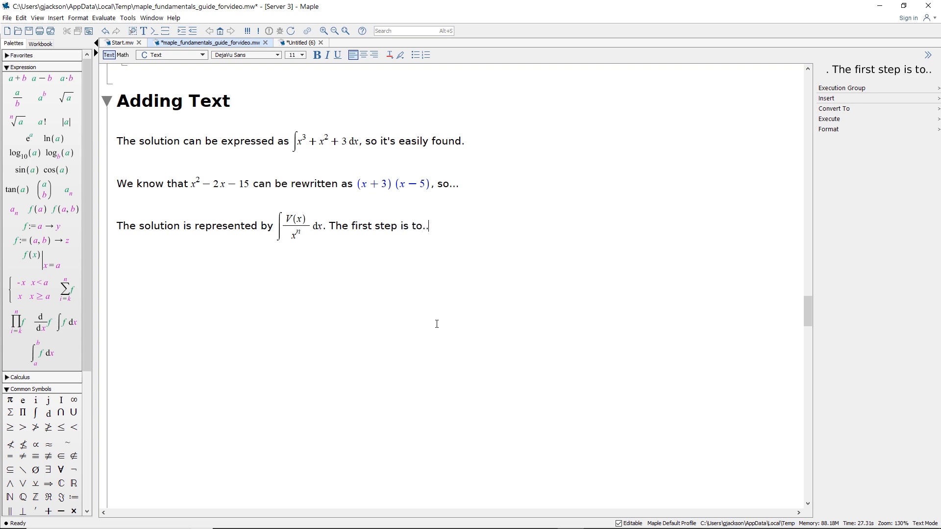
# Step: Compare the math shading of the integral in the third sentence with that of the integral in the first sentence
pyautogui.click(320, 240)
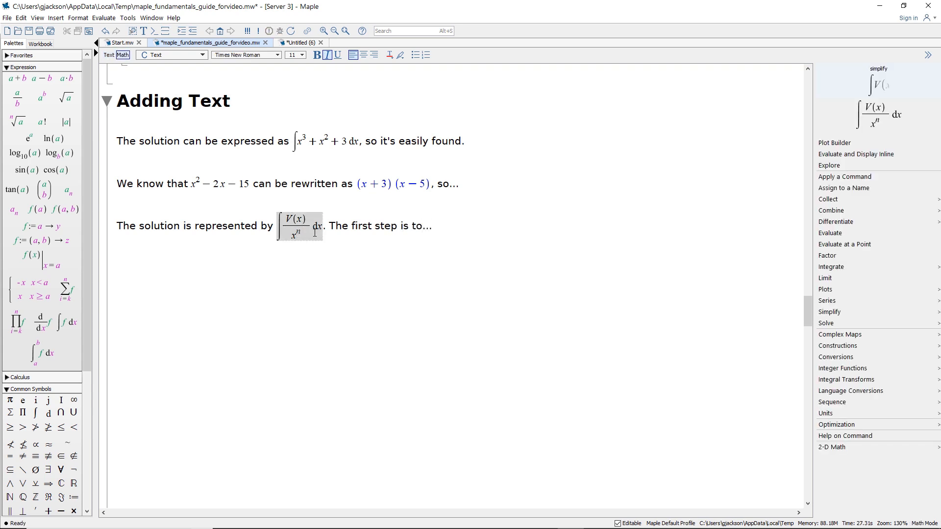
pyautogui.click(304, 138)
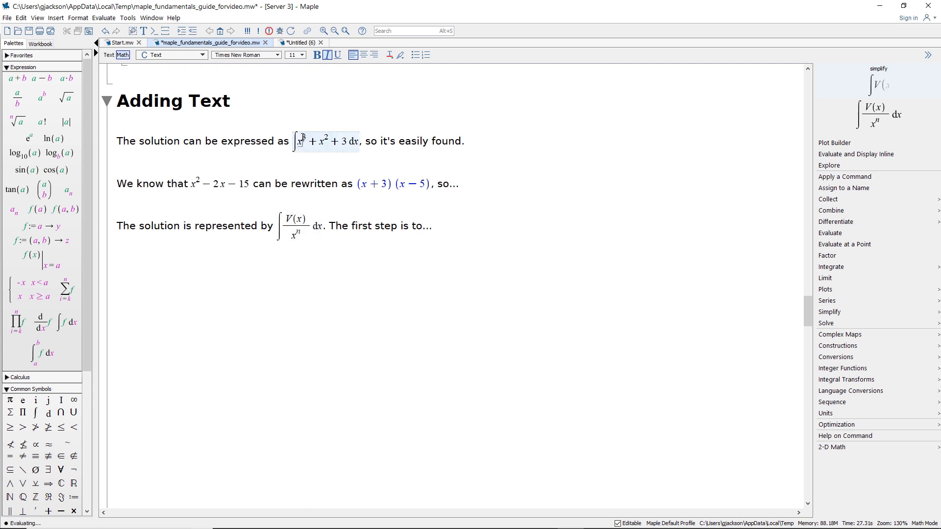
pyautogui.moveTo(298, 141); pyautogui.dragTo(347, 142)
pyautogui.click(347, 142)
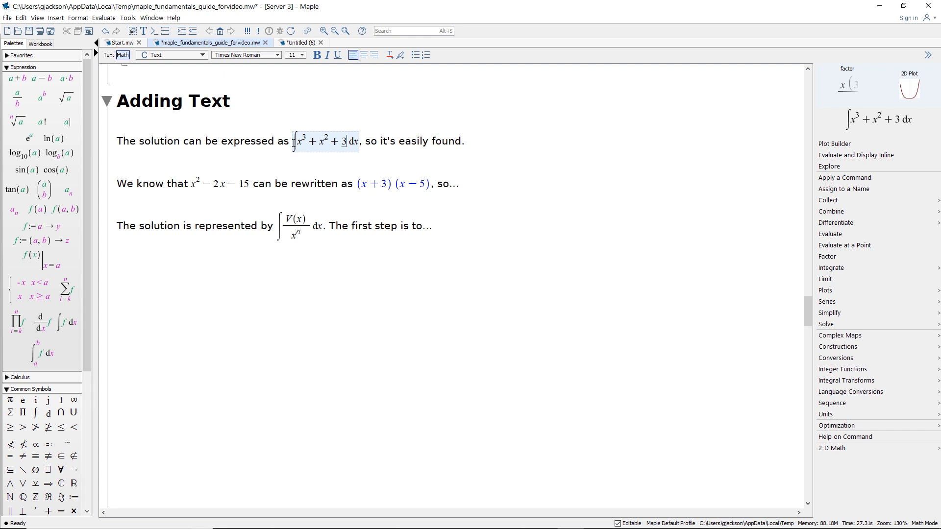
# Step: Execute the third sentence containing V(x)/x^n, and execute the first sentence containing the integral of x^3 + x^2 + 3
pyautogui.moveTo(422, 246); pyautogui.dragTo(117, 228)
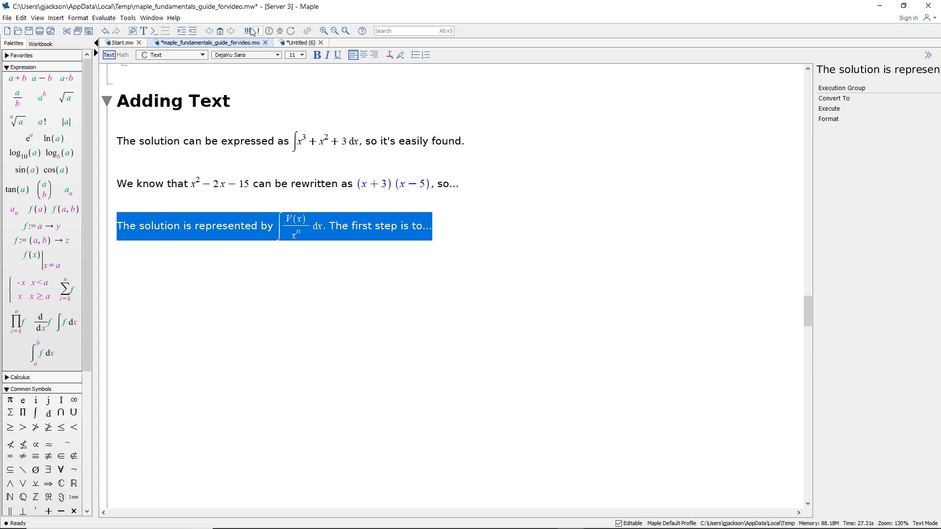
pyautogui.click(250, 30)
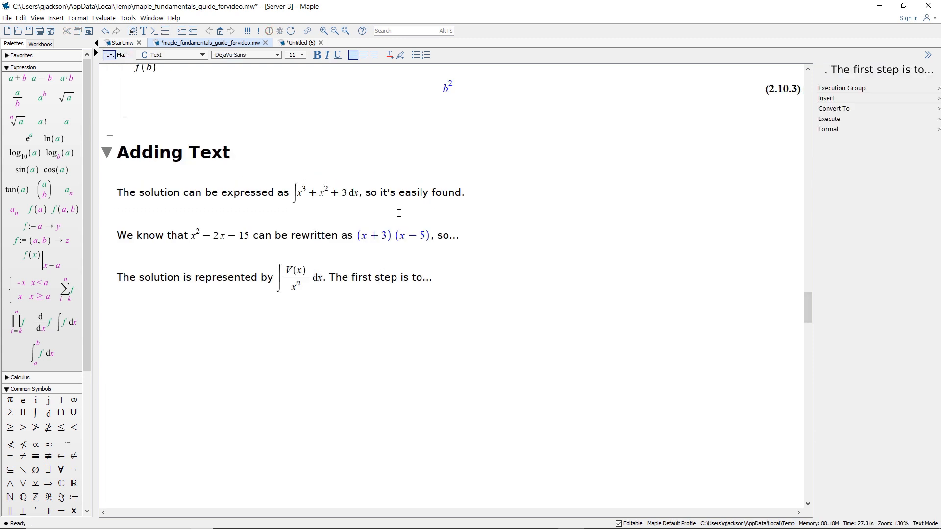
pyautogui.tripleClick(473, 192)
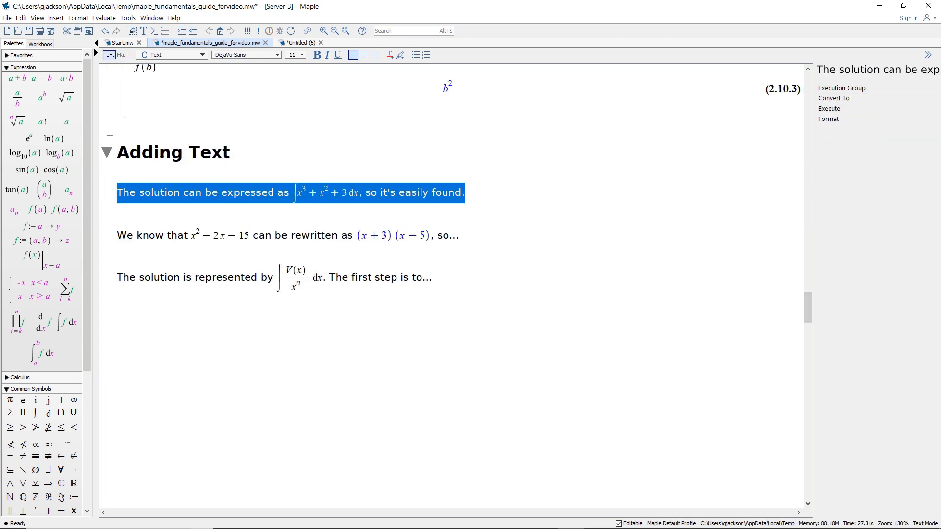
pyautogui.click(258, 30)
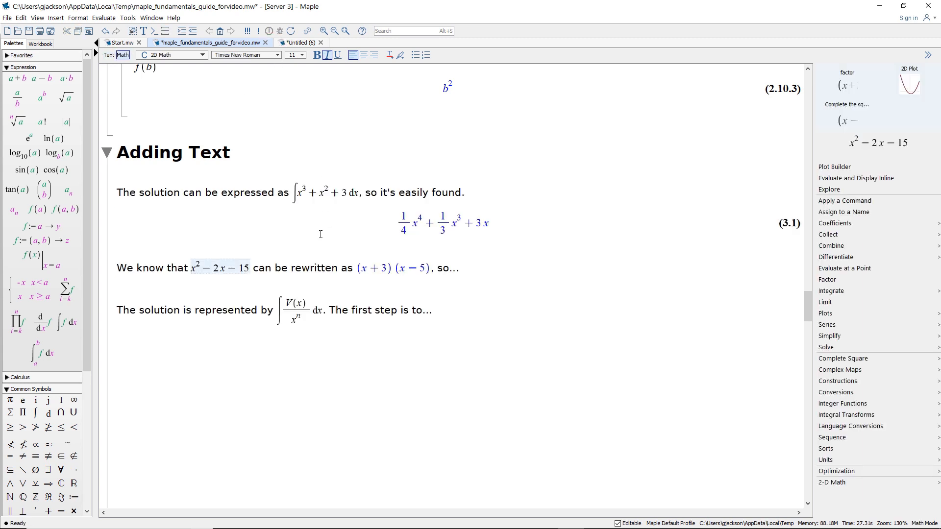
pyautogui.click(426, 224)
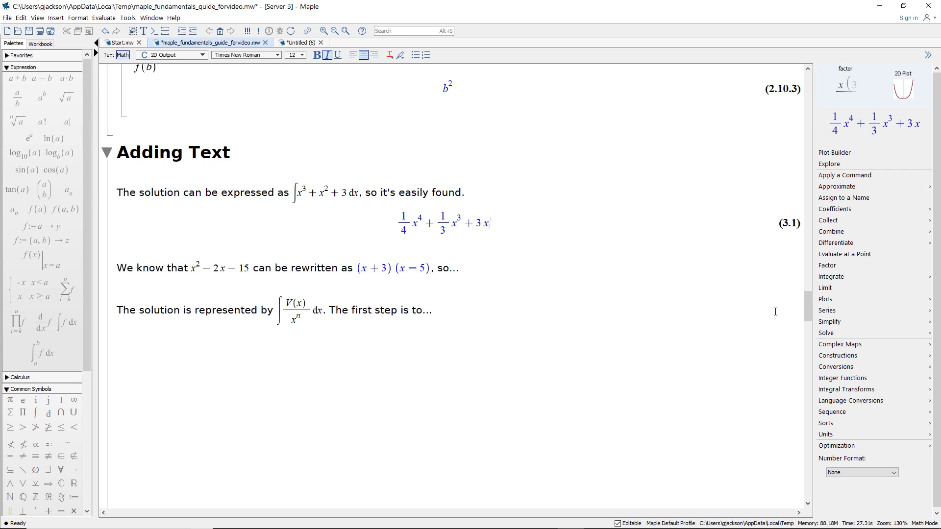
pyautogui.scroll(-2, 807, 306)
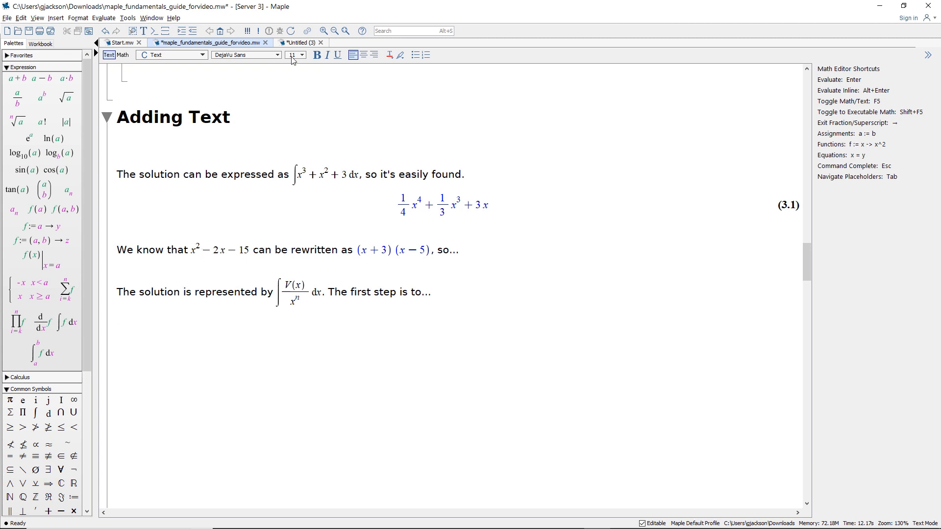
# Step: Switch to the untitled worksheet and evaluate x^2 at its prompt
pyautogui.click(300, 43)
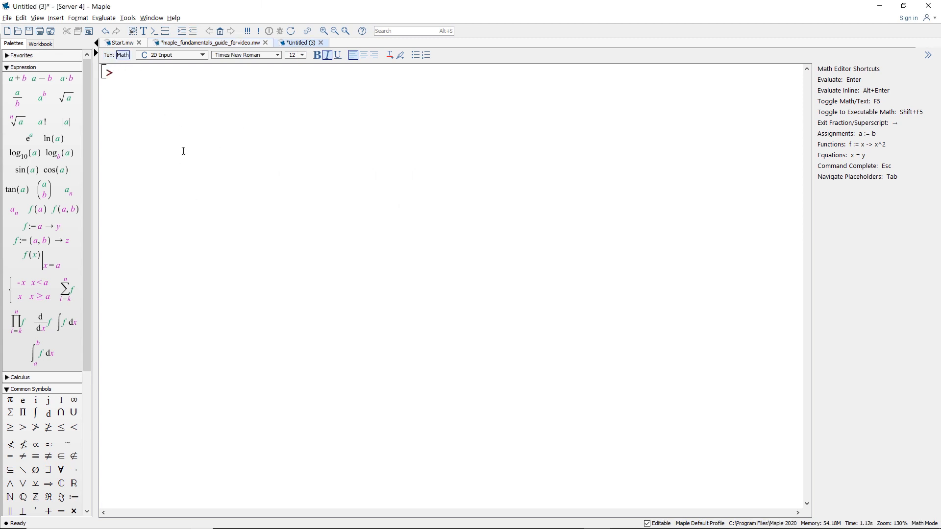
pyautogui.write('x^2')
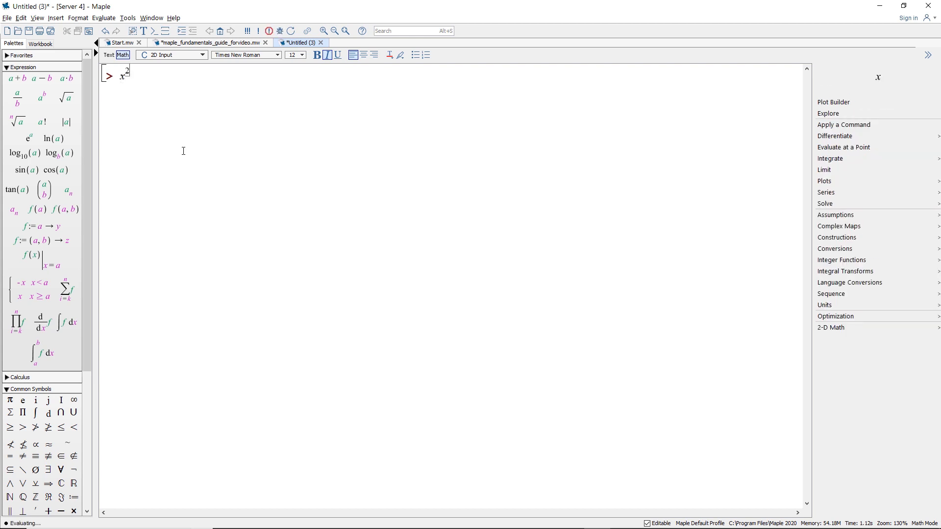
pyautogui.press('Return')
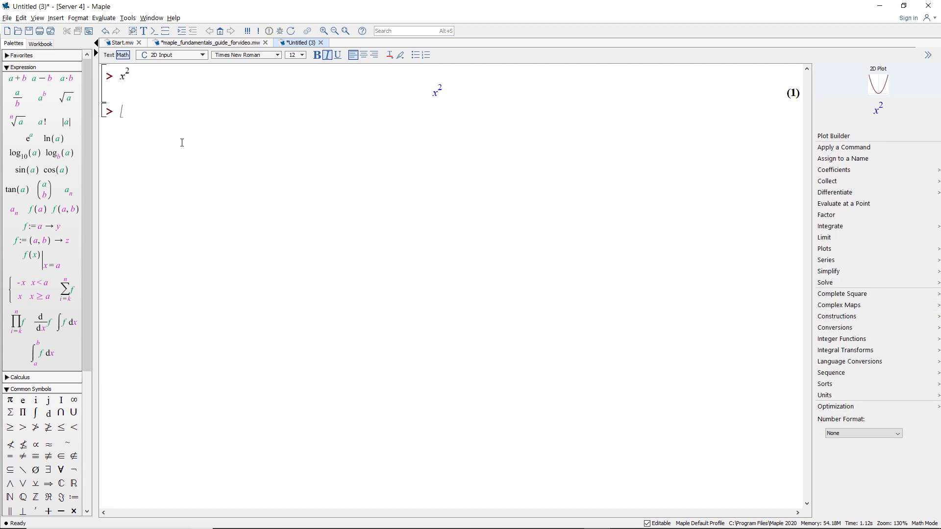
# Step: Add a text paragraph below the prompt reading "The solution can be expressed by..." followed by the inline math x^2 + x + 1
pyautogui.click(145, 34)
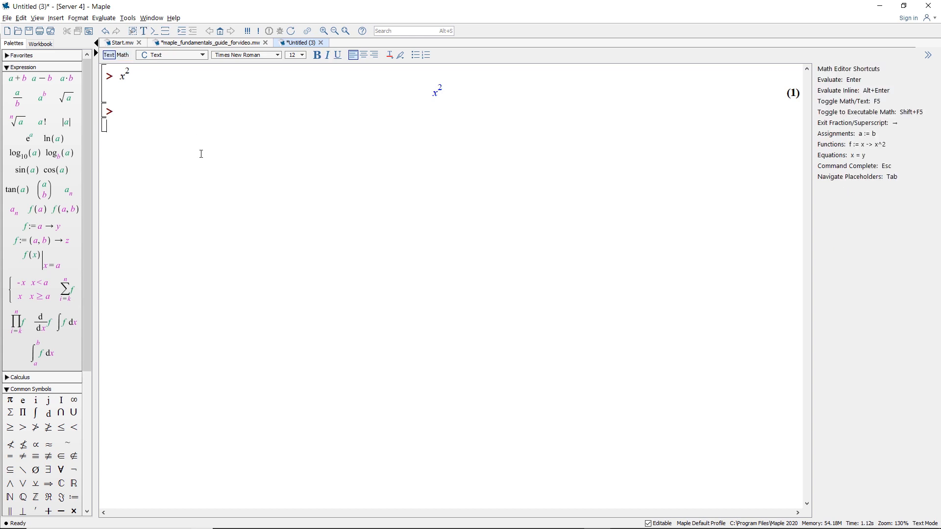
pyautogui.write('The solution can be expressed by...')
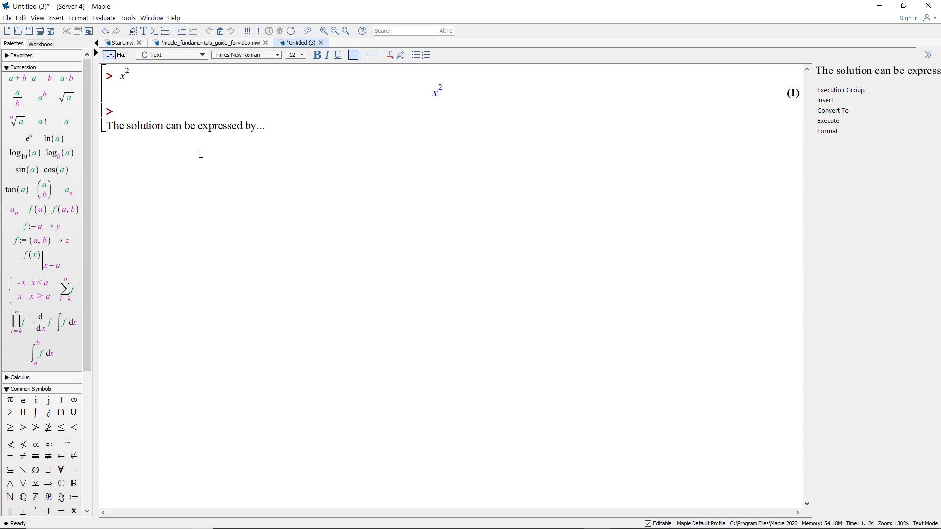
pyautogui.press('F5')
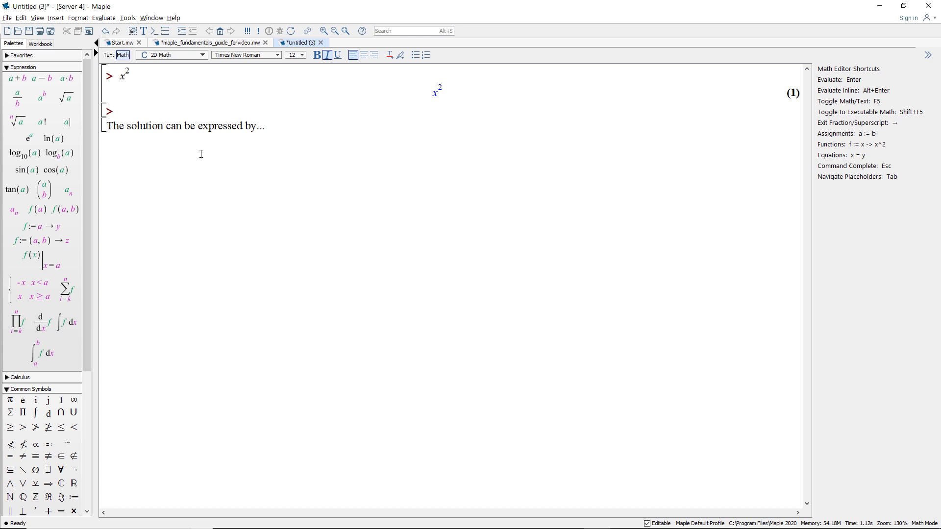
pyautogui.write('x^2')
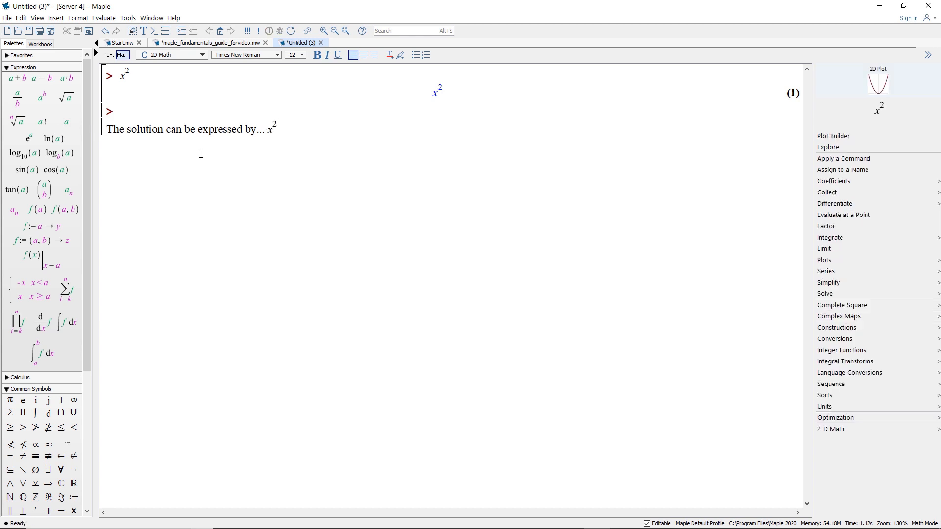
pyautogui.press('Right')
pyautogui.write('+ x + 1')
pyautogui.press('F5')
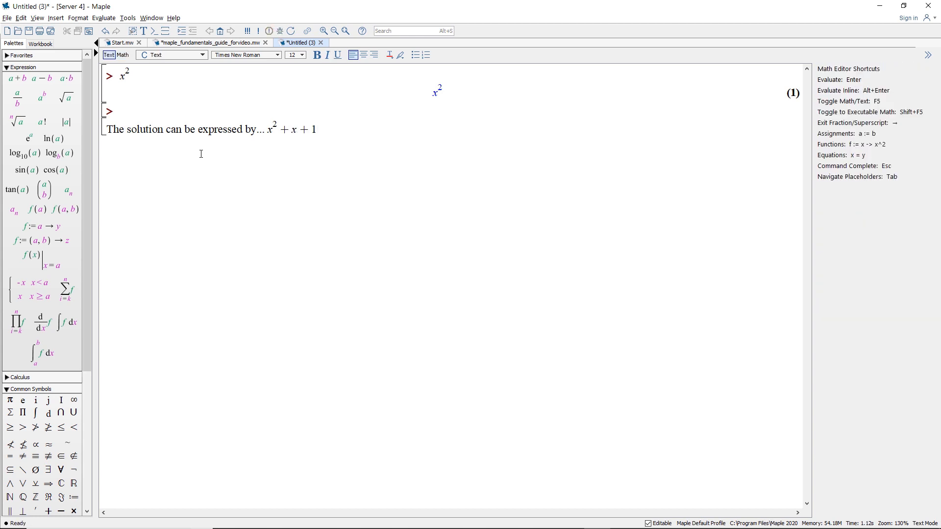
pyautogui.press('Return')
# Step: Return to maple_fundamentals_guide_forvideo.mw, enter -x^2 + 15 under the 2-D Plots heading, and create its 2-D plot
pyautogui.click(197, 43)
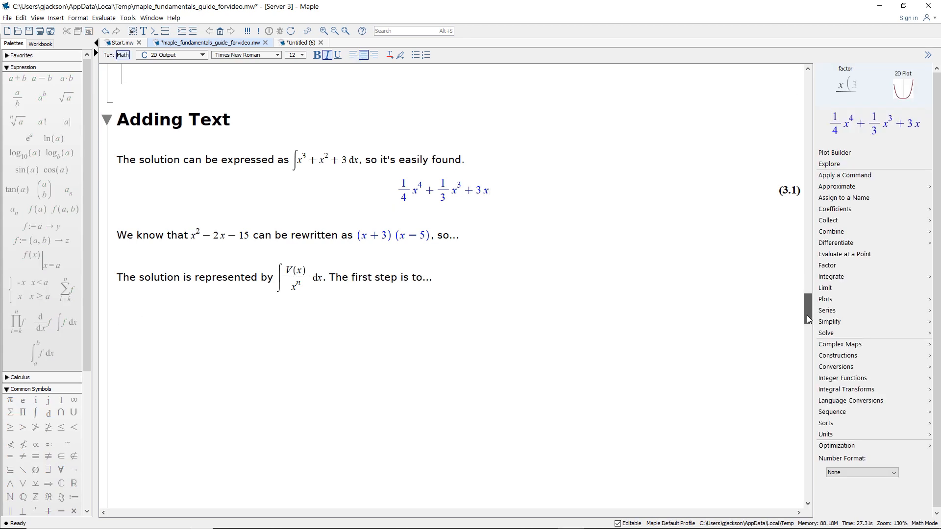
pyautogui.scroll(-5, 806, 314)
pyautogui.scroll(-10, 806, 328)
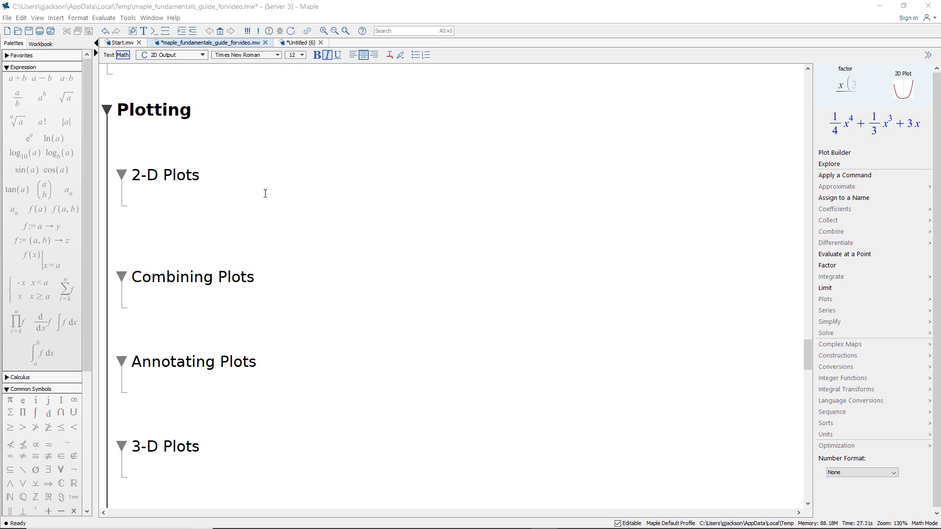
pyautogui.click(189, 180)
pyautogui.click(184, 196)
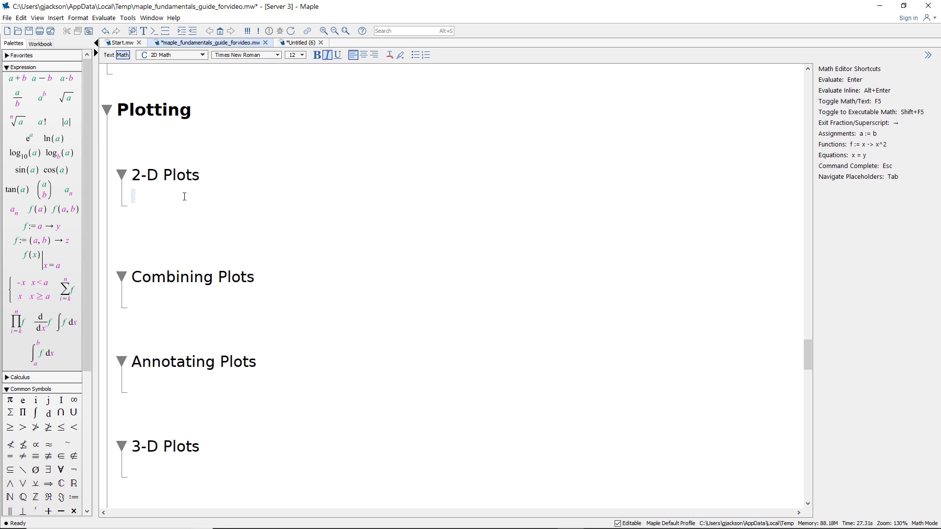
pyautogui.write('-x')
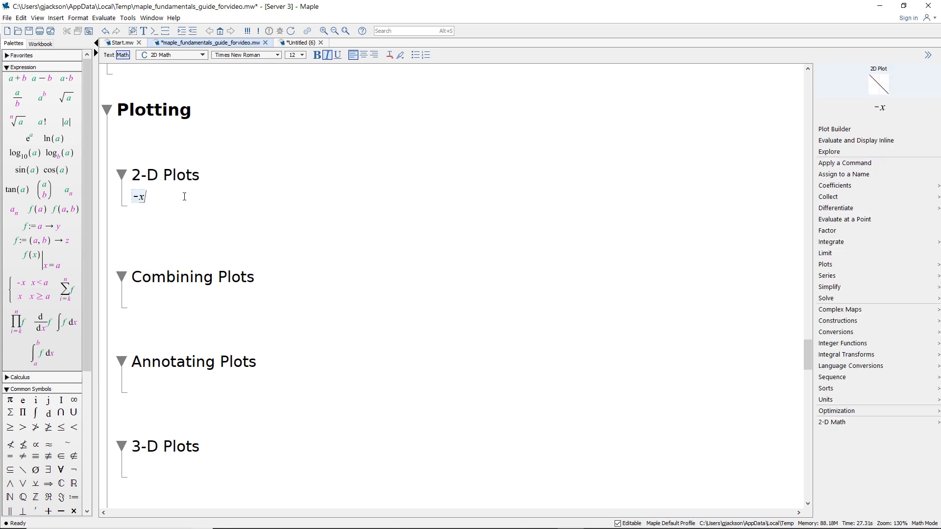
pyautogui.write('^2')
pyautogui.press('Right')
pyautogui.write('+15')
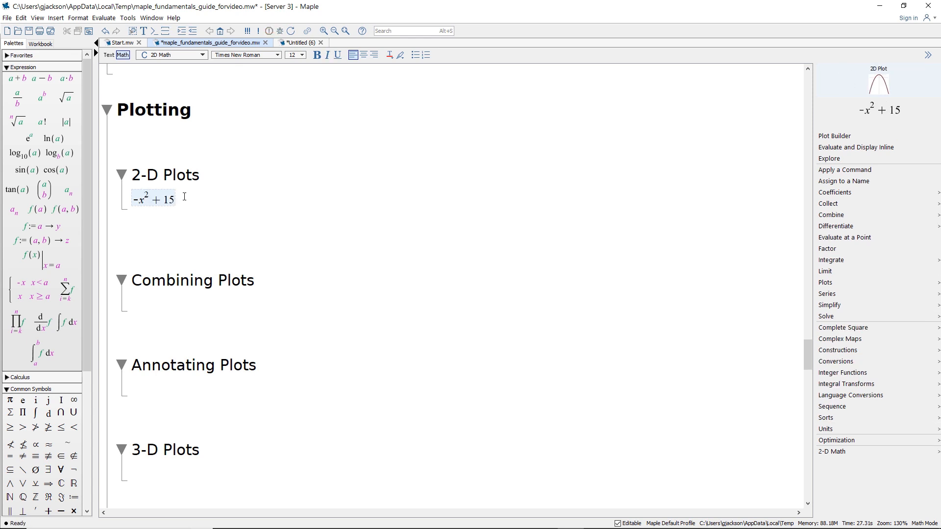
pyautogui.click(885, 86)
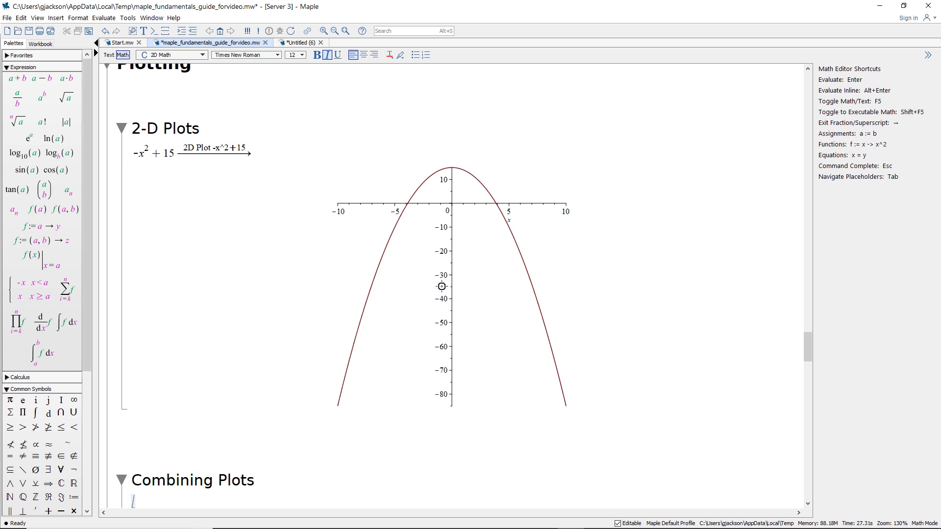
# Step: Pan the parabola plot slightly downward and zoom in on the area around its vertex and x-intercepts, keeping the plot selected
pyautogui.click(496, 261)
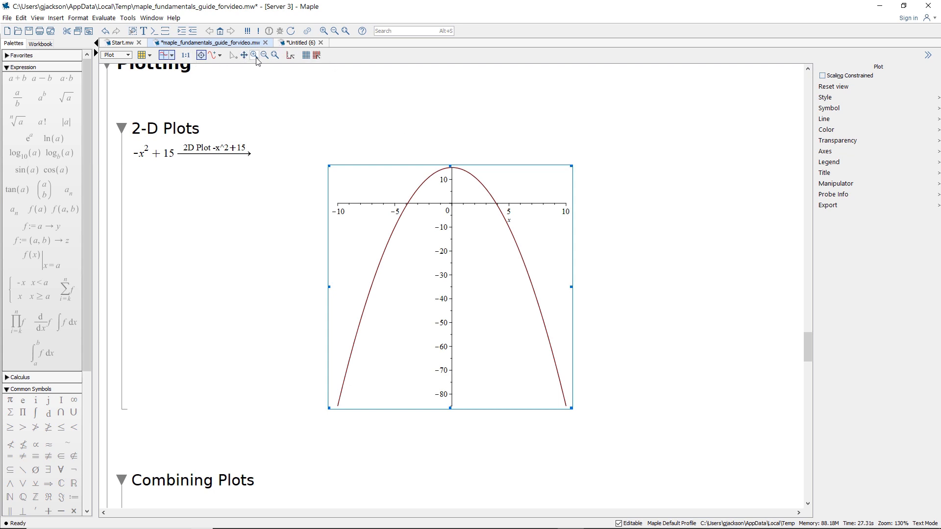
pyautogui.click(244, 55)
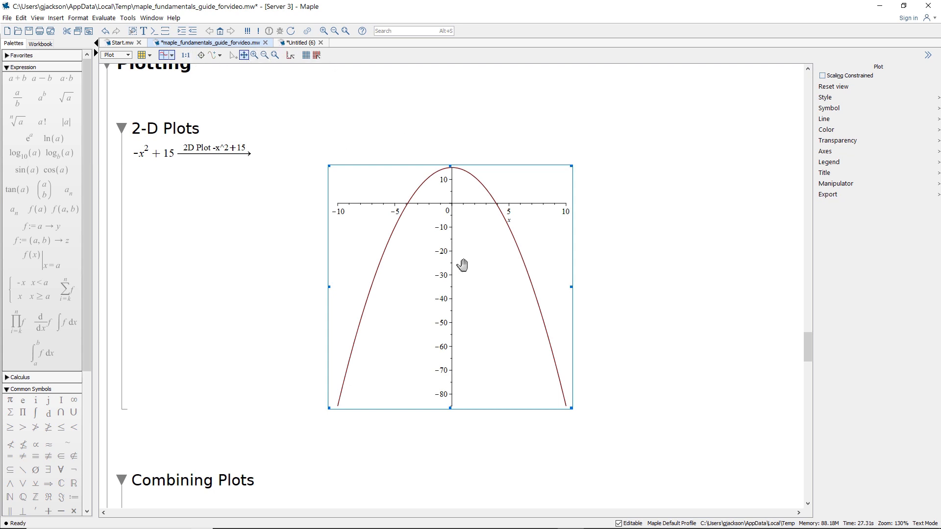
pyautogui.moveTo(452, 266)
pyautogui.mouseDown()
pyautogui.moveTo(461, 294)
pyautogui.moveTo(474, 286)
pyautogui.moveTo(461, 280)
pyautogui.mouseUp()
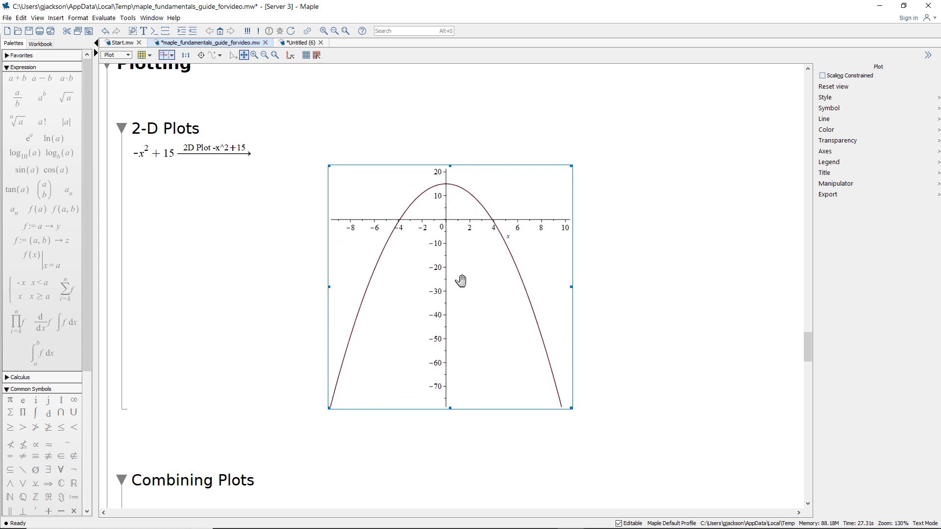
pyautogui.click(253, 55)
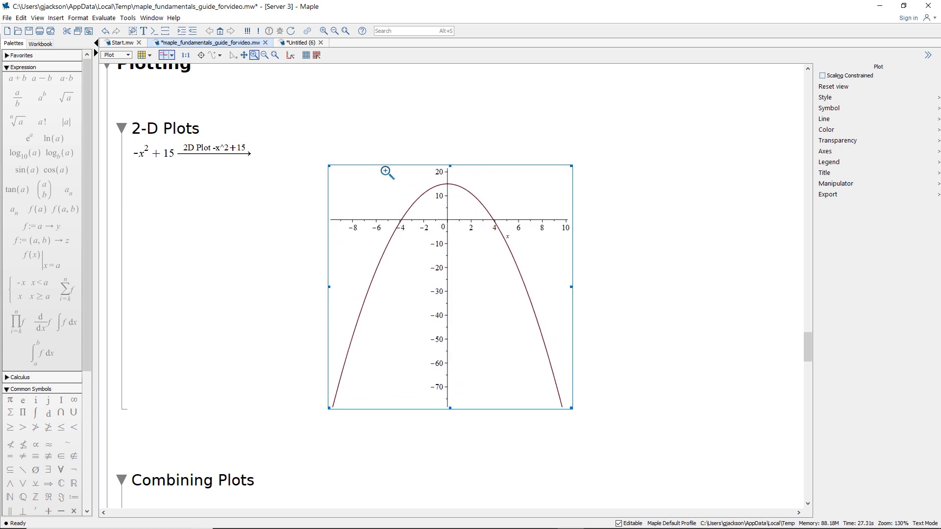
pyautogui.moveTo(368, 171); pyautogui.dragTo(534, 250)
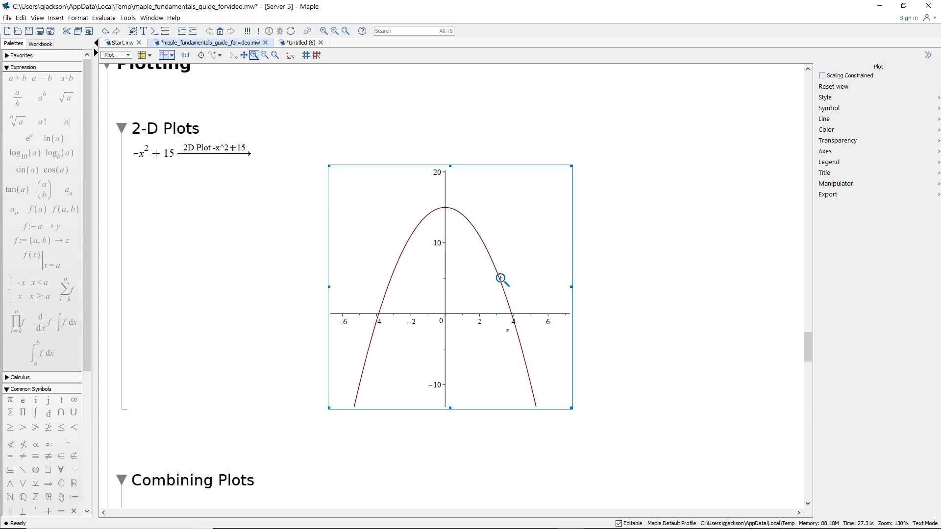
pyautogui.click(381, 131)
pyautogui.click(487, 210)
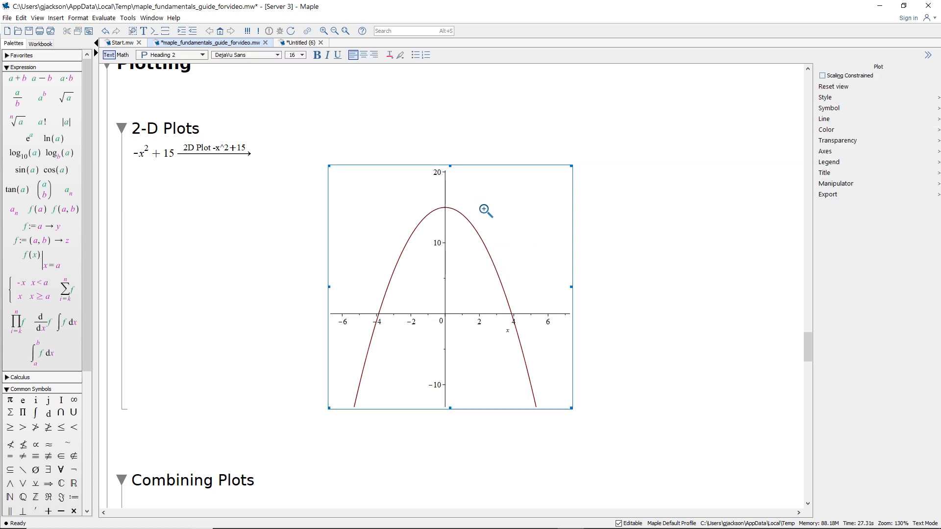
# Step: Probe coordinates along the parabola using the point probe with probe info set to Nearest point on line
pyautogui.moveTo(851, 184)
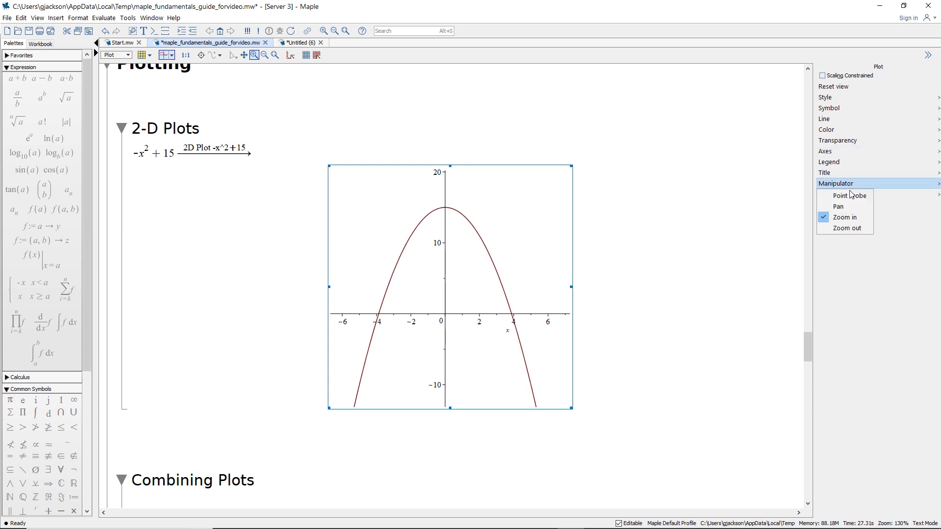
pyautogui.click(848, 196)
pyautogui.moveTo(841, 199)
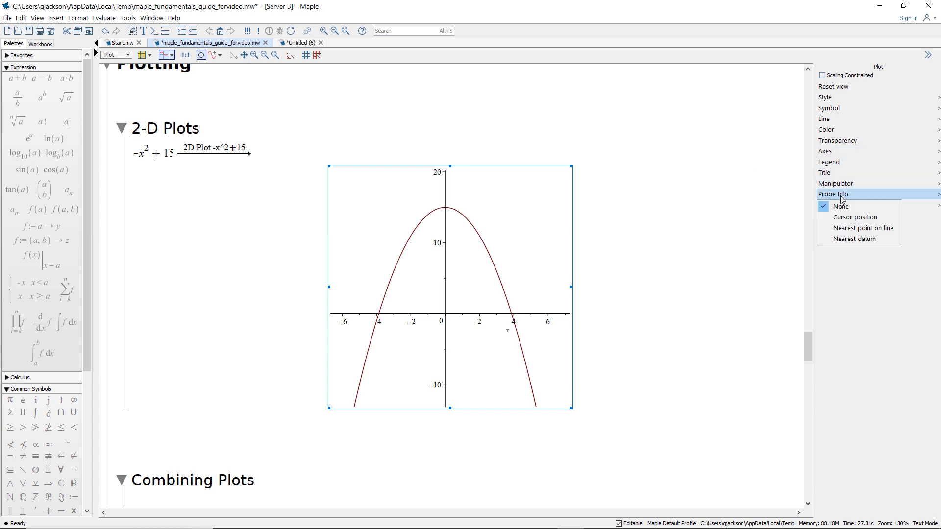
pyautogui.click(843, 229)
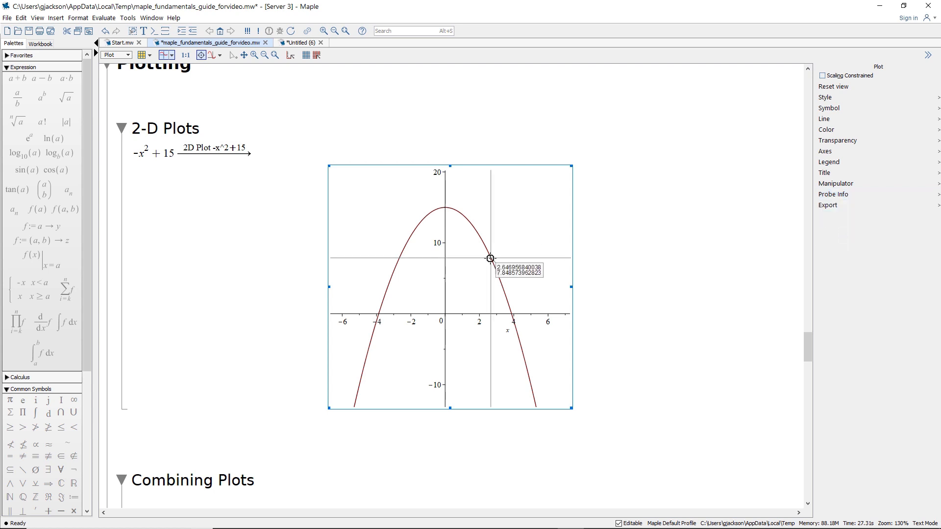
pyautogui.moveTo(490, 243)
pyautogui.moveTo(497, 259)
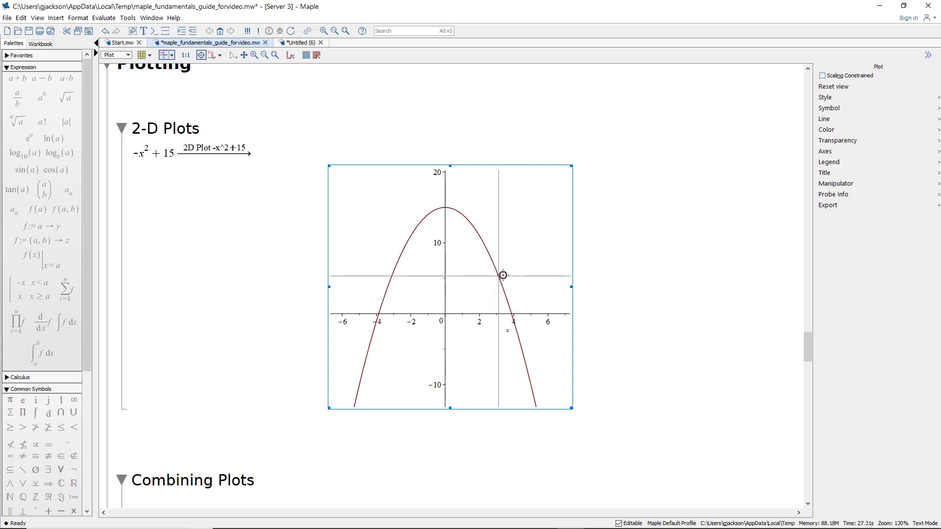
pyautogui.moveTo(503, 279)
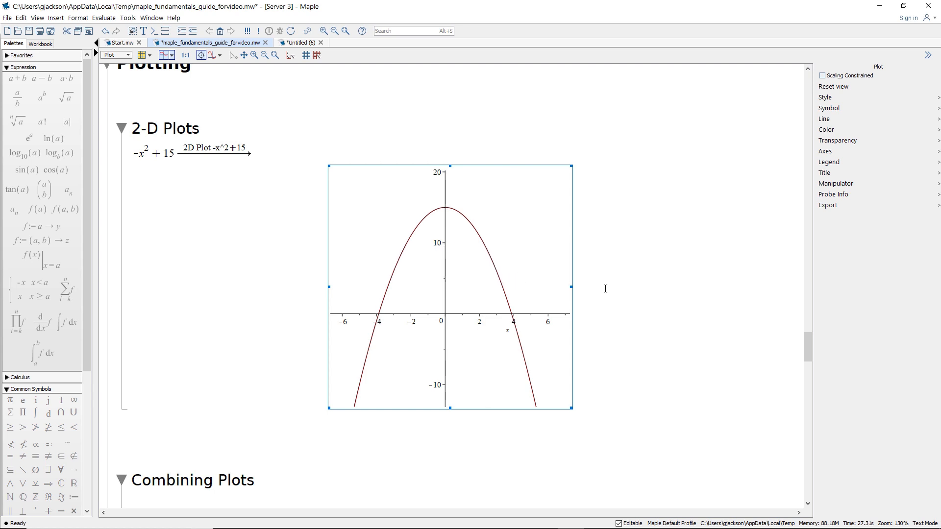
pyautogui.click(604, 288)
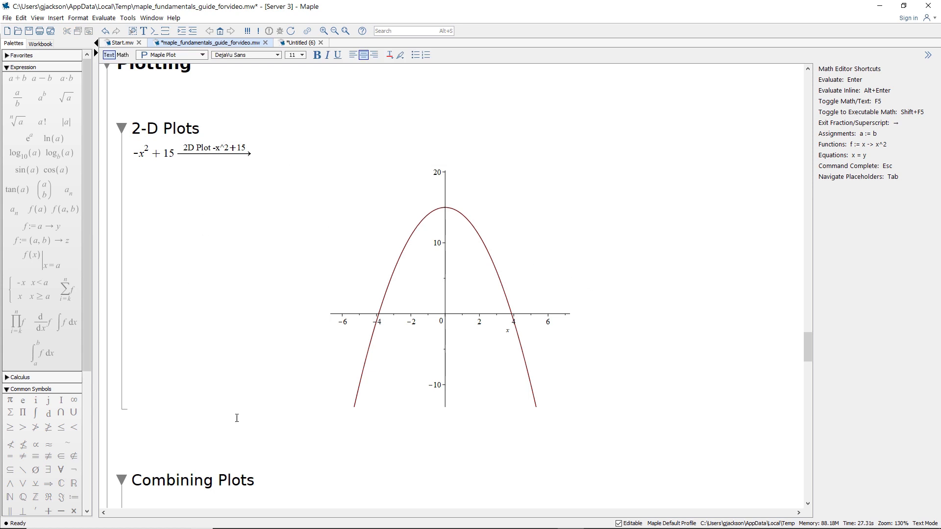
# Step: Enter and evaluate sin^2(x) under the Combining Plots heading, and create a 2-D plot of the result
pyautogui.scroll(-3, 174, 403)
pyautogui.click(170, 355)
pyautogui.press('F5')
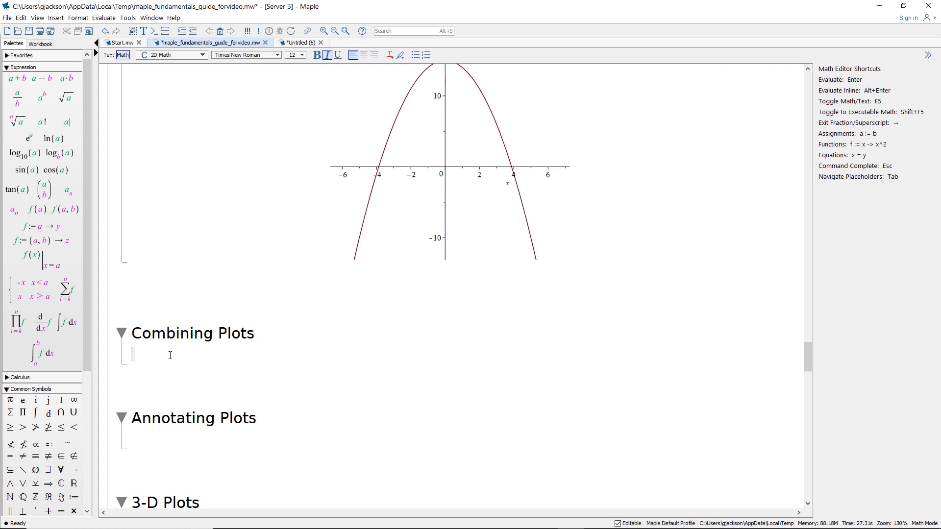
pyautogui.write('sin^2')
pyautogui.press('Right')
pyautogui.write('(x)')
pyautogui.press('Return')
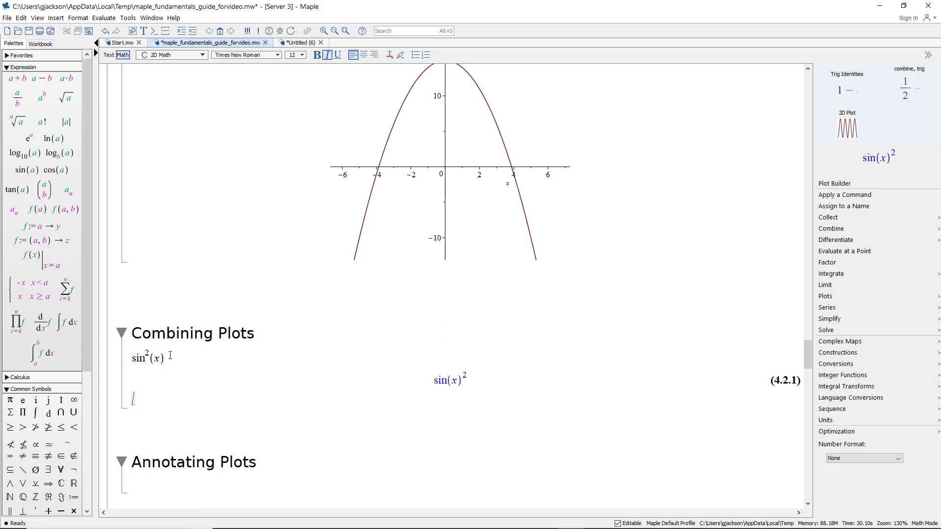
pyautogui.click(831, 136)
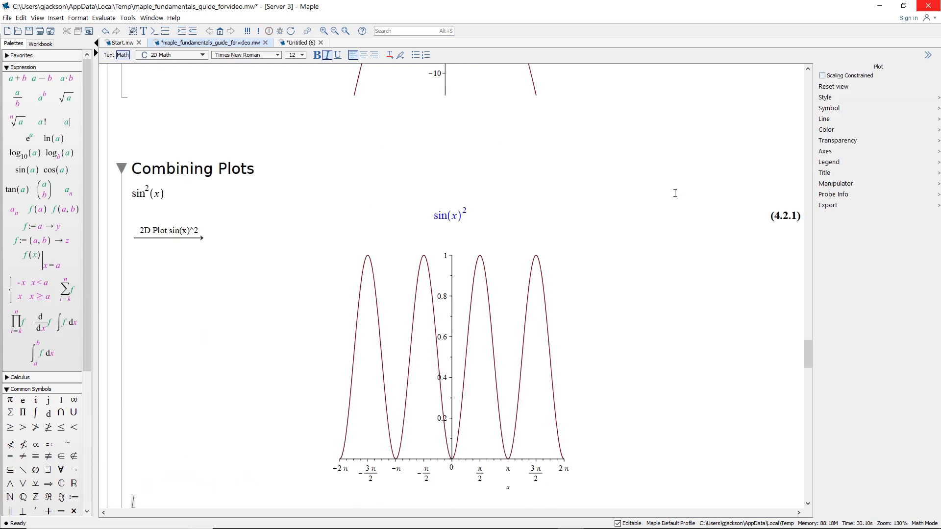
# Step: Enter sin(x/2) below the sin^2(x) plot and add that expression's curve to the same plot
pyautogui.scroll(-4, 617, 255)
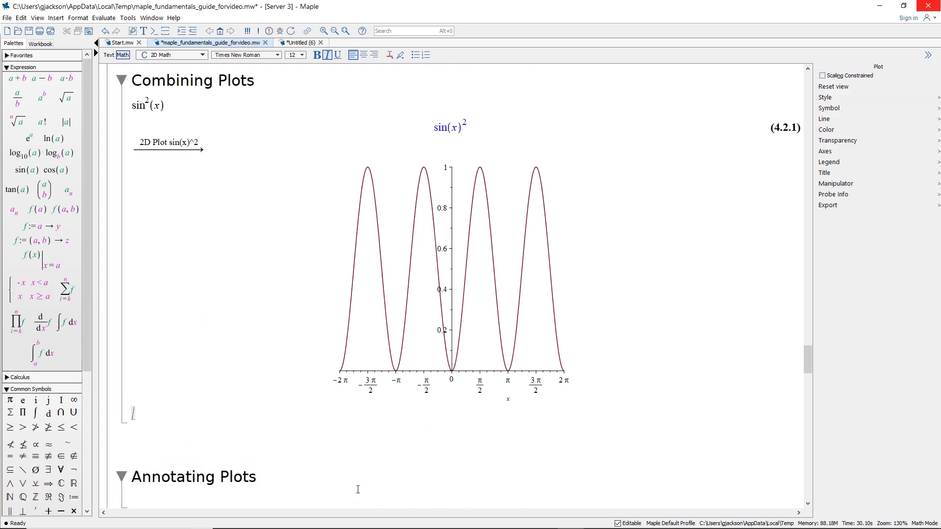
pyautogui.write('n(')
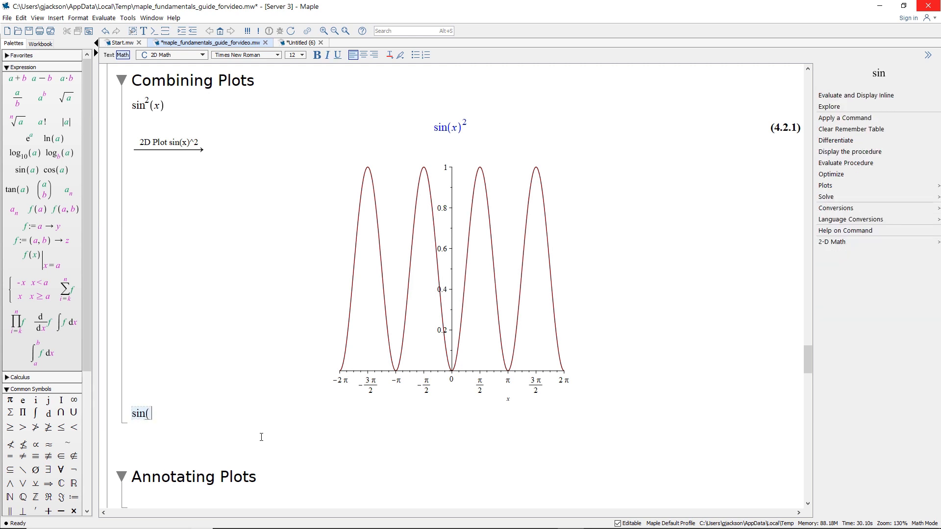
pyautogui.write('x/')
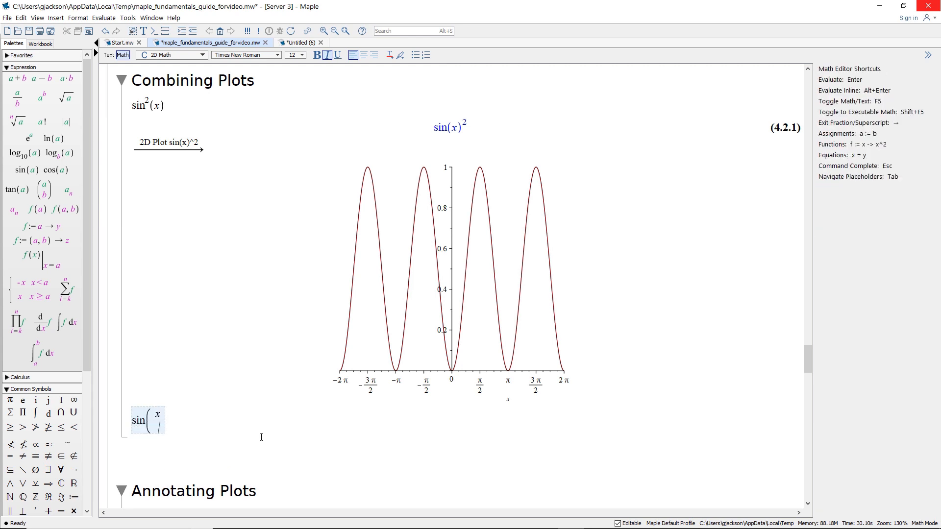
pyautogui.write('2')
pyautogui.press('Right')
pyautogui.write(')')
pyautogui.moveTo(172, 423); pyautogui.dragTo(417, 339)
pyautogui.click(327, 444)
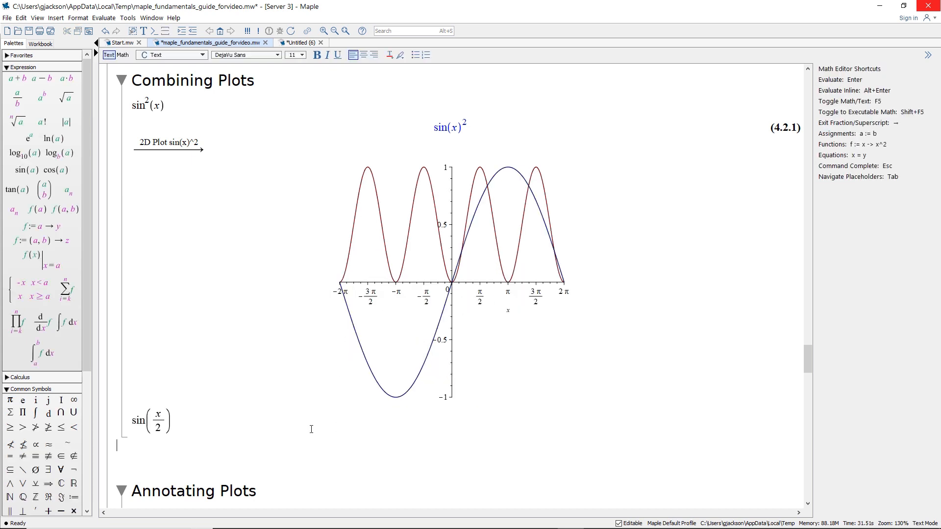
# Step: Copy the combined plot and paste it into the empty math line under the Annotating Plots heading
pyautogui.scroll(-3, 312, 429)
pyautogui.press('F5')
pyautogui.scroll(-6, 182, 449)
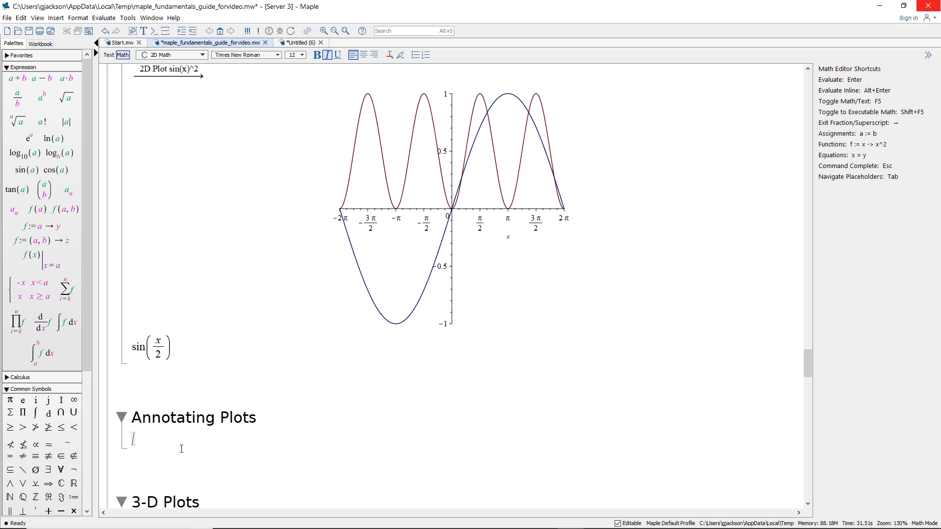
pyautogui.scroll(-2, 333, 327)
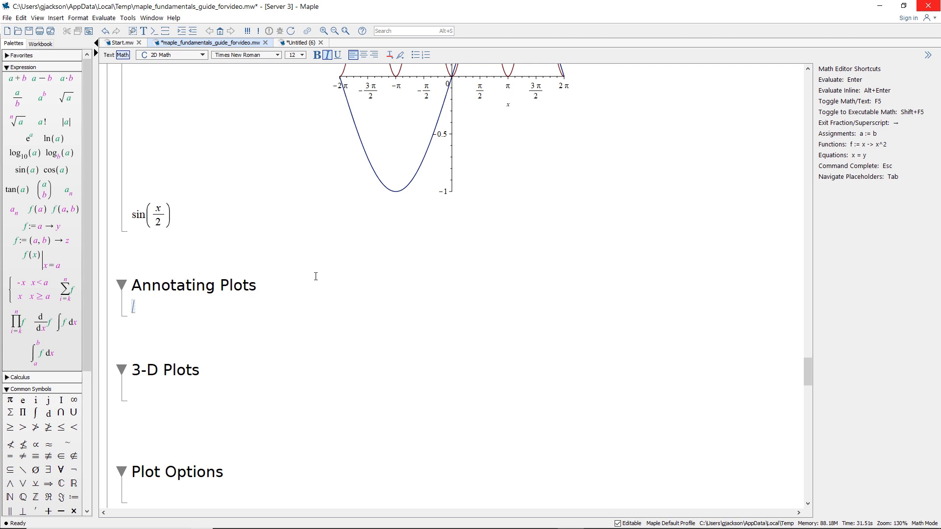
pyautogui.scroll(5, 523, 274)
pyautogui.click(536, 262)
pyautogui.scroll(5, 298, 244)
pyautogui.click(482, 264)
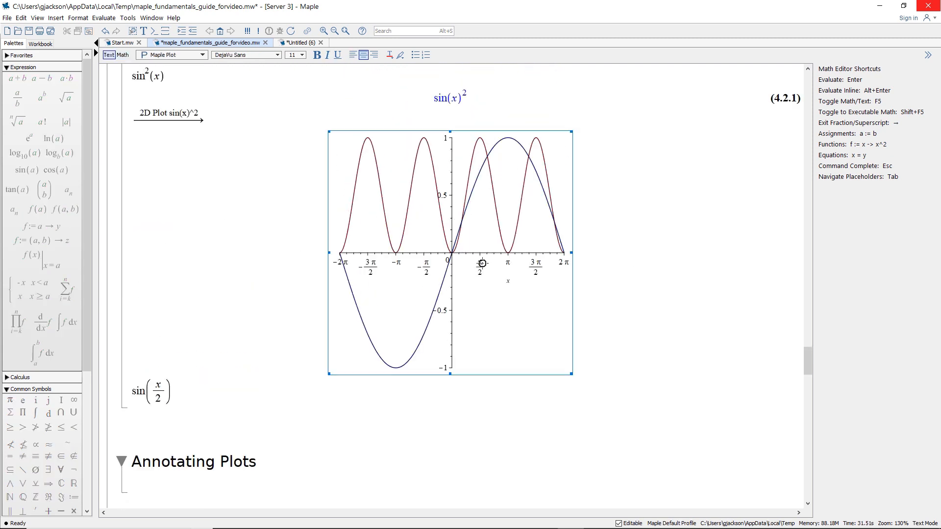
pyautogui.hotkey('ctrl', 'c')
pyautogui.scroll(-3, 382, 315)
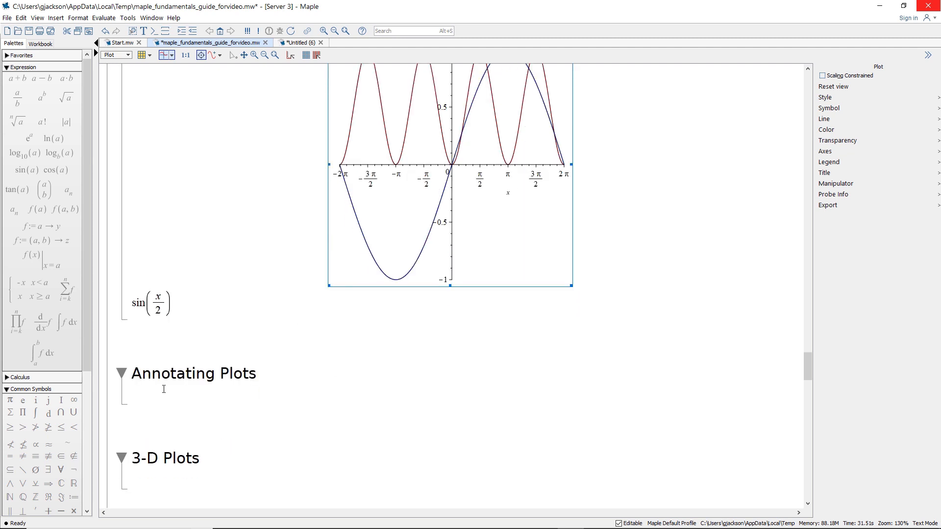
pyautogui.click(132, 391)
pyautogui.hotkey('ctrl', 'v')
pyautogui.scroll(-6, 309, 399)
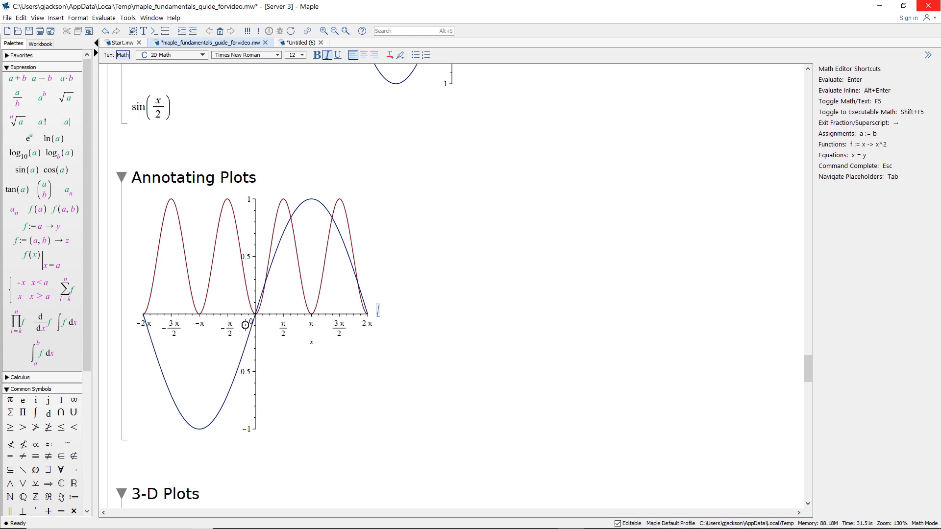
# Step: Annotate the pasted plot with a math text label sin^2(x) beside the leftmost peak of the red curve
pyautogui.click(283, 348)
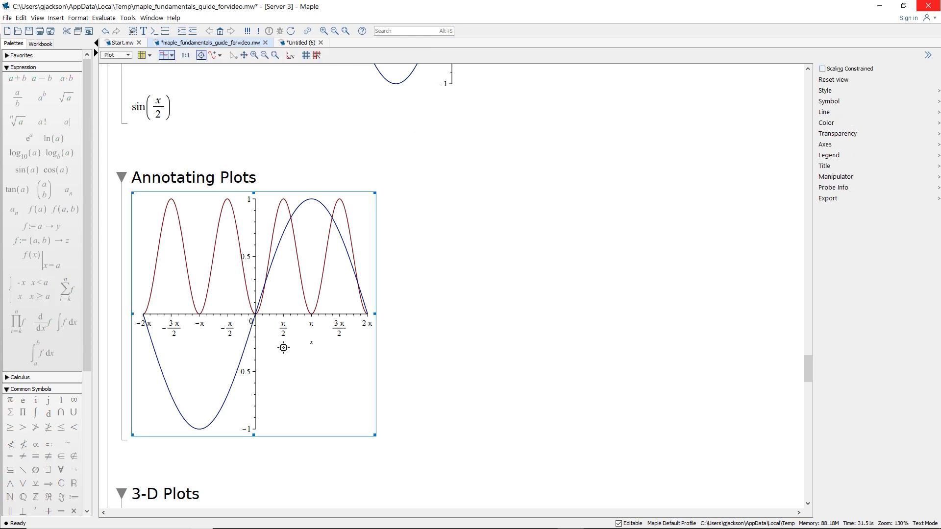
pyautogui.click(126, 55)
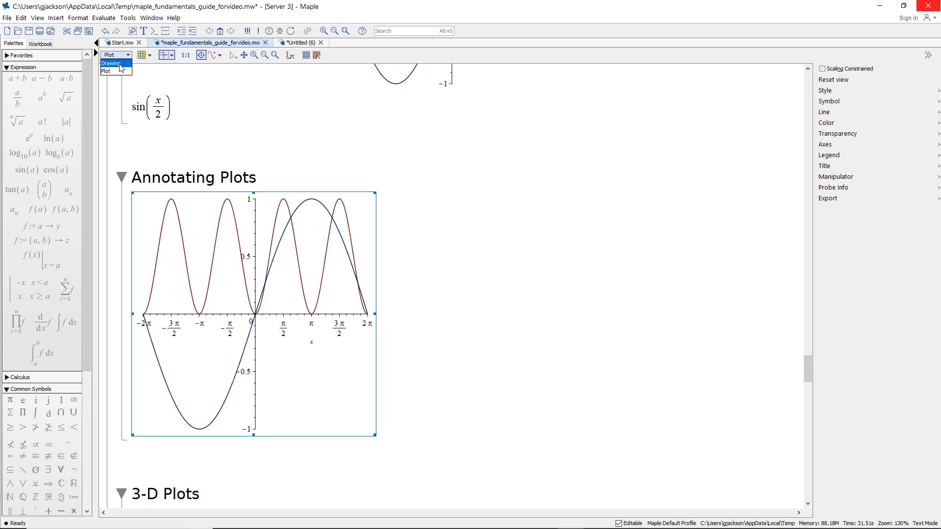
pyautogui.click(126, 69)
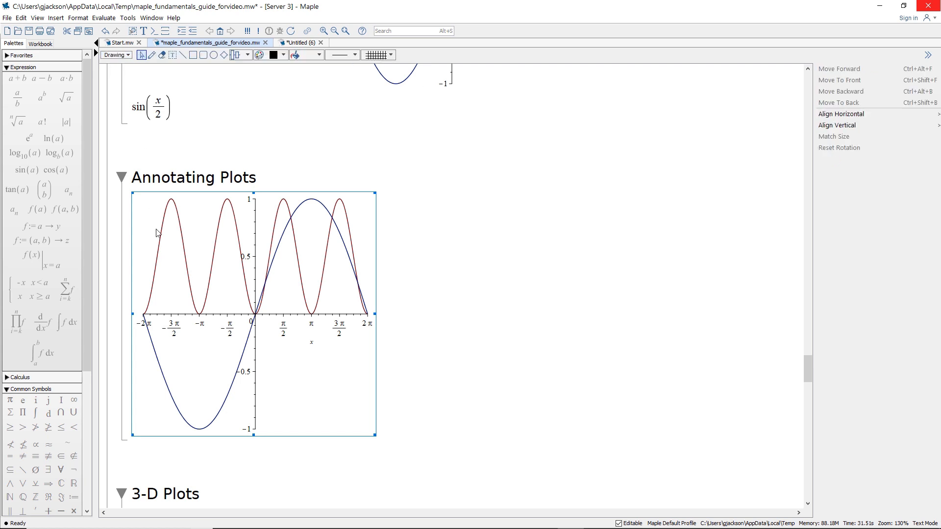
pyautogui.click(173, 55)
pyautogui.moveTo(178, 211); pyautogui.dragTo(279, 222)
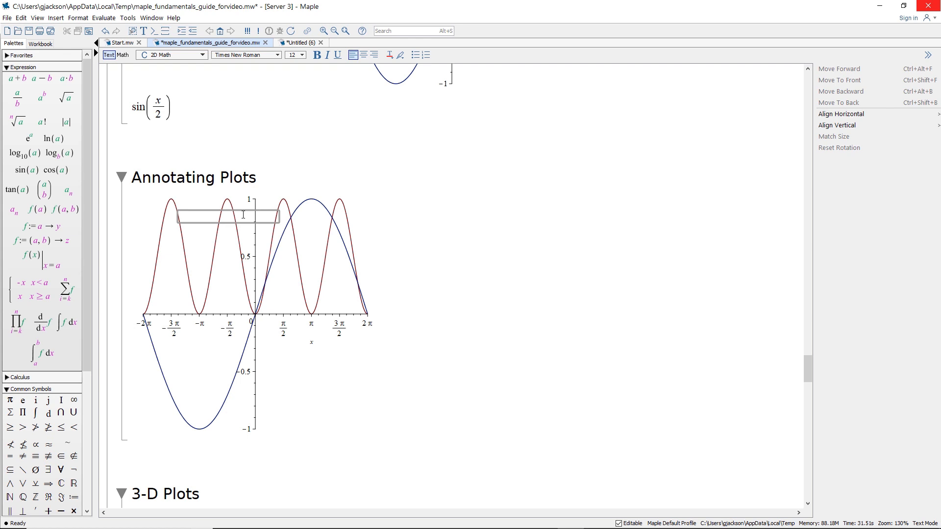
pyautogui.press('F5')
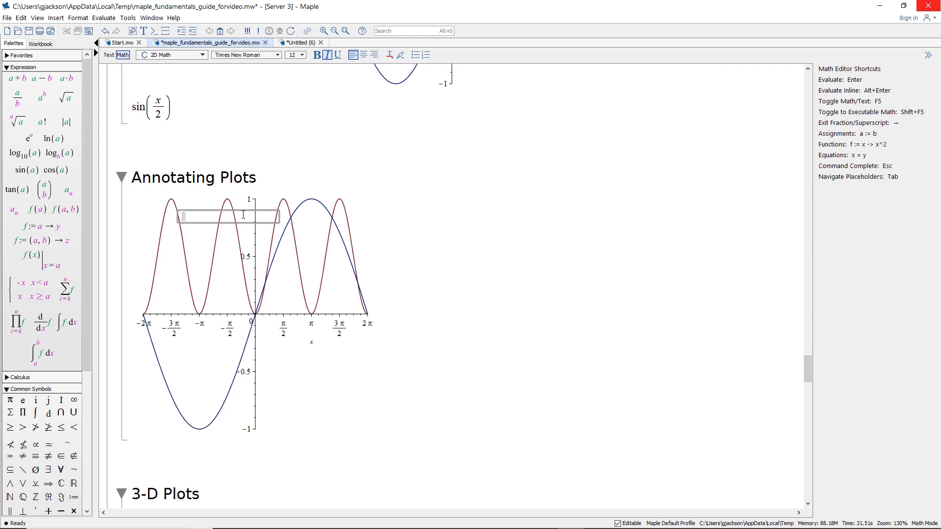
pyautogui.write('sin^2')
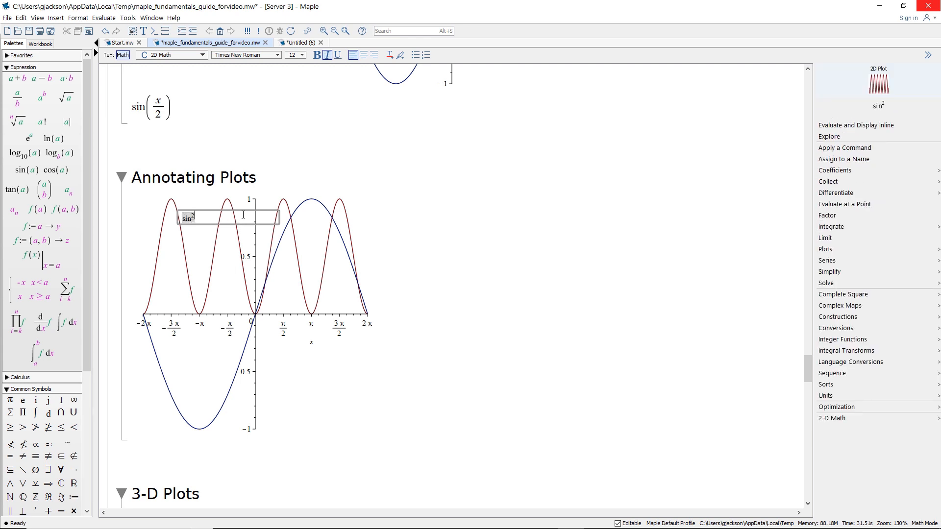
pyautogui.press('Right')
pyautogui.write('(x)')
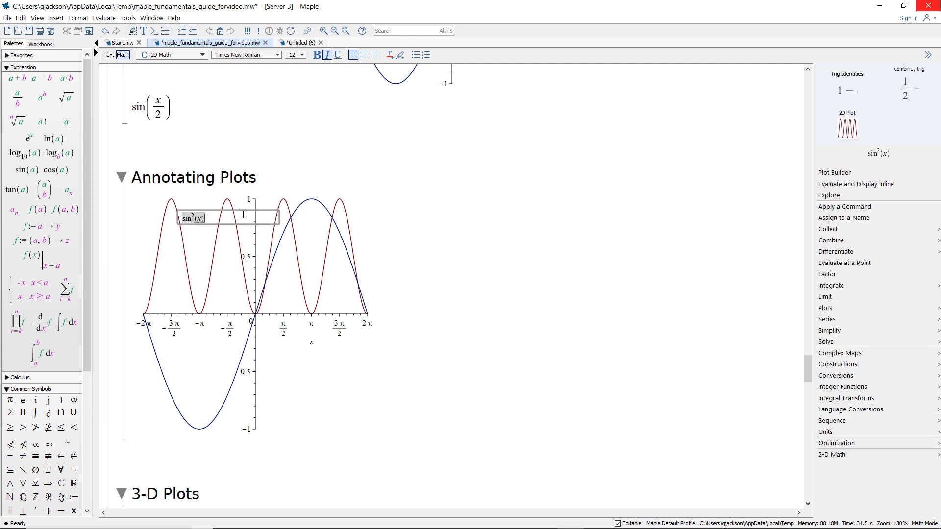
pyautogui.click(161, 353)
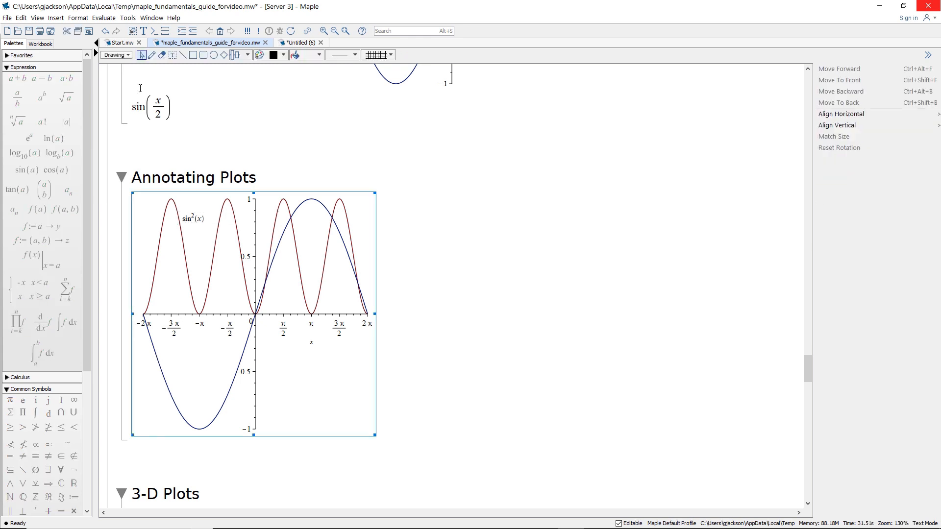
# Step: Add a math text label sin(x/2) inside the blue curve's trough on the annotated plot
pyautogui.click(172, 55)
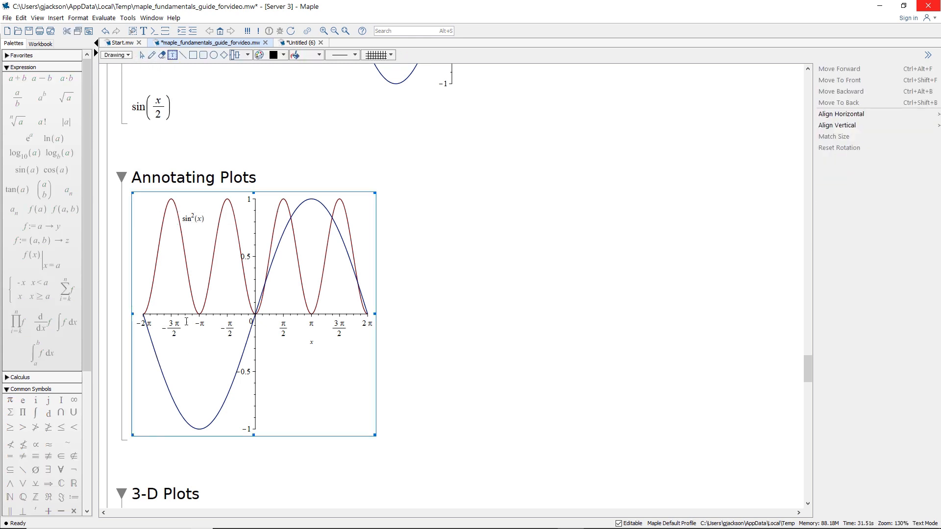
pyautogui.click(166, 362)
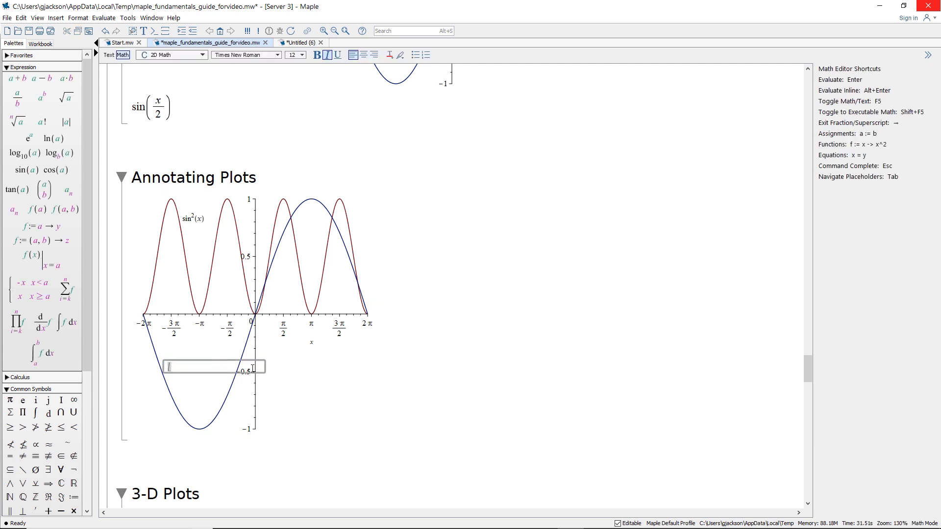
pyautogui.write('sin(x/2')
pyautogui.press('Right')
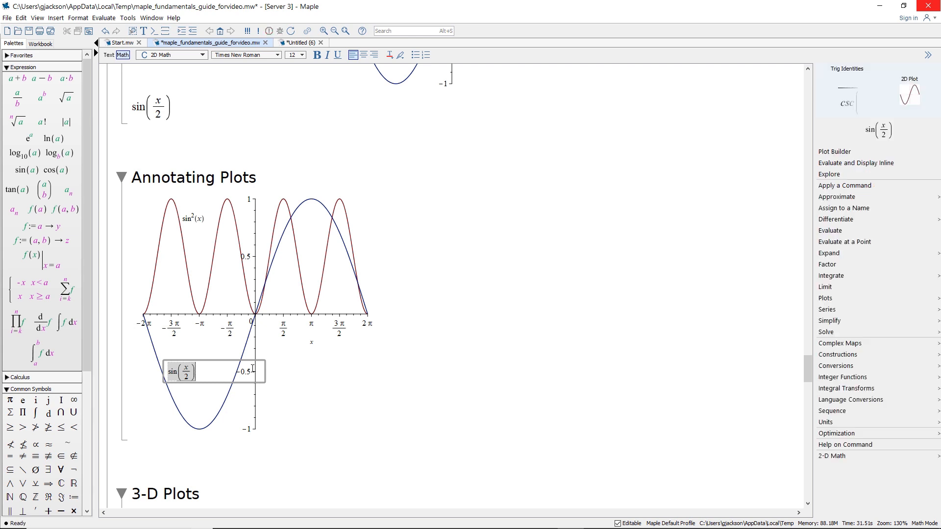
pyautogui.click(253, 368)
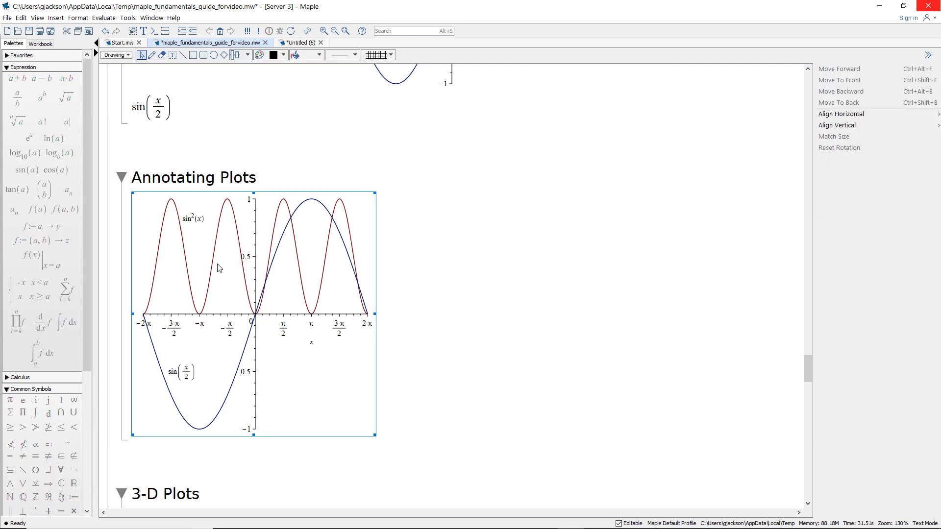
pyautogui.click(418, 361)
# Step: Enter sin(x)*y under the 3-D Plots heading and create its 3-D plot
pyautogui.moveTo(809, 374); pyautogui.dragTo(807, 391)
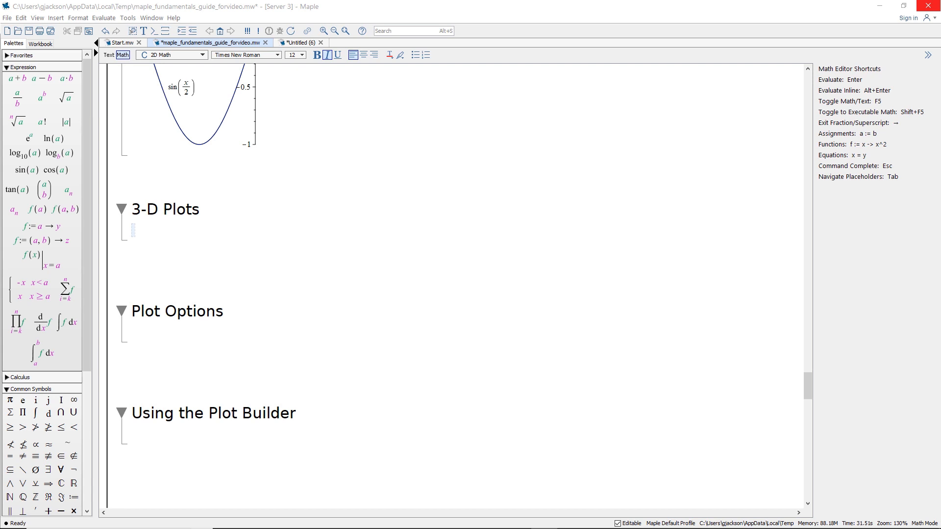
pyautogui.click(164, 225)
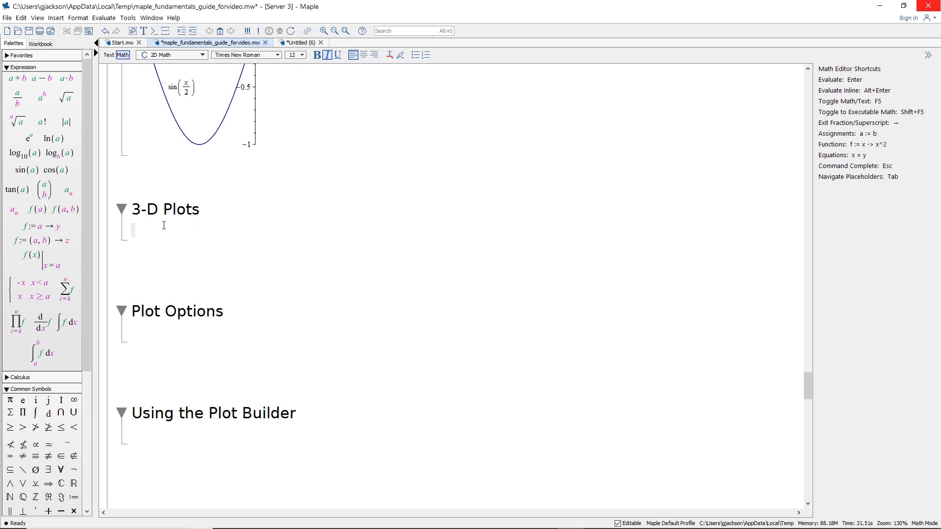
pyautogui.write('sin(x)')
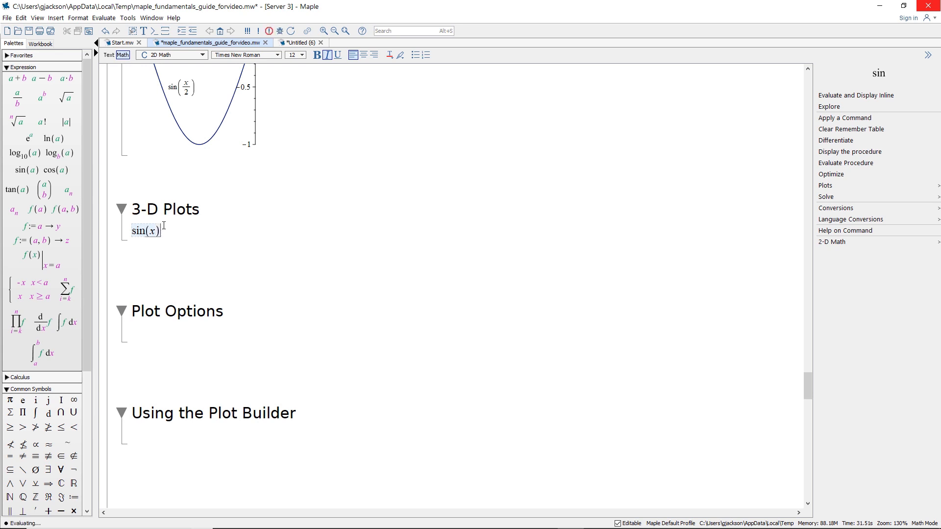
pyautogui.write('*y')
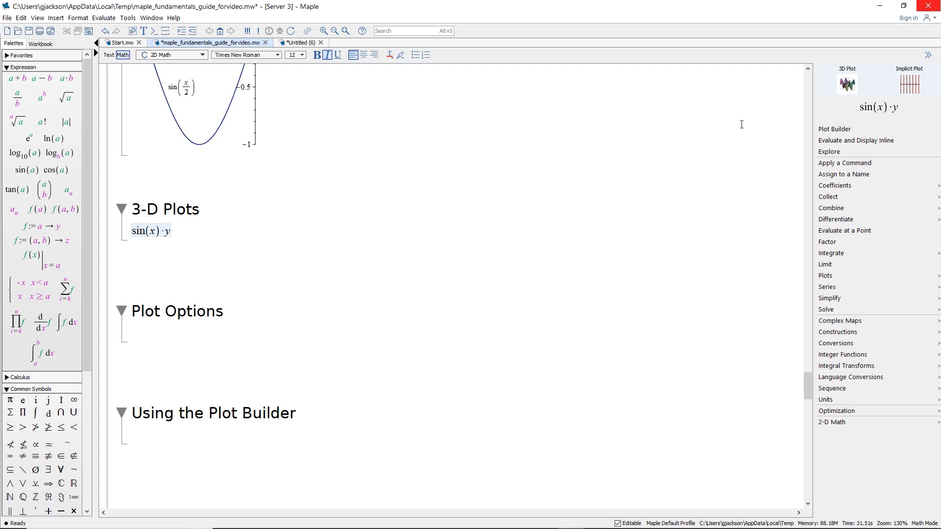
pyautogui.click(848, 85)
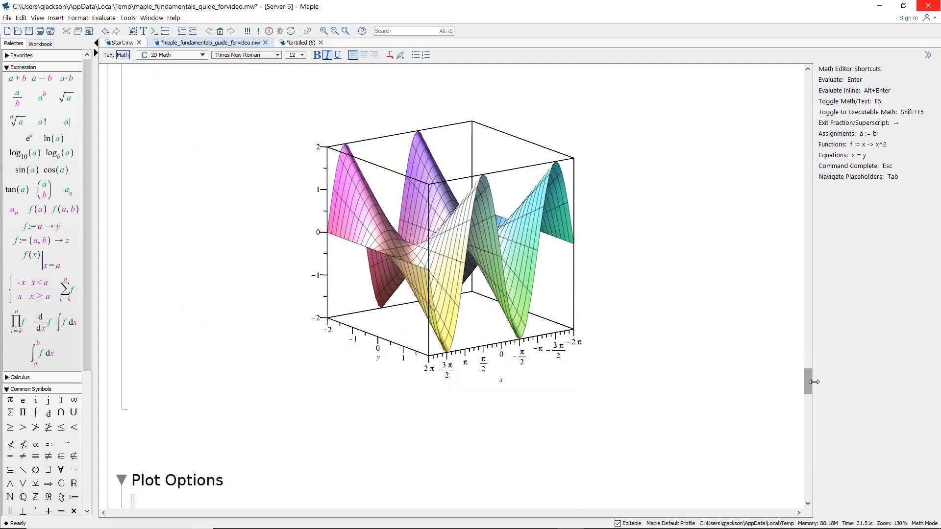
# Step: Rotate the 3-D plot of sin(x)*y so the surface is seen more from above
pyautogui.moveTo(810, 383); pyautogui.dragTo(810, 380)
pyautogui.moveTo(512, 322); pyautogui.dragTo(471, 376)
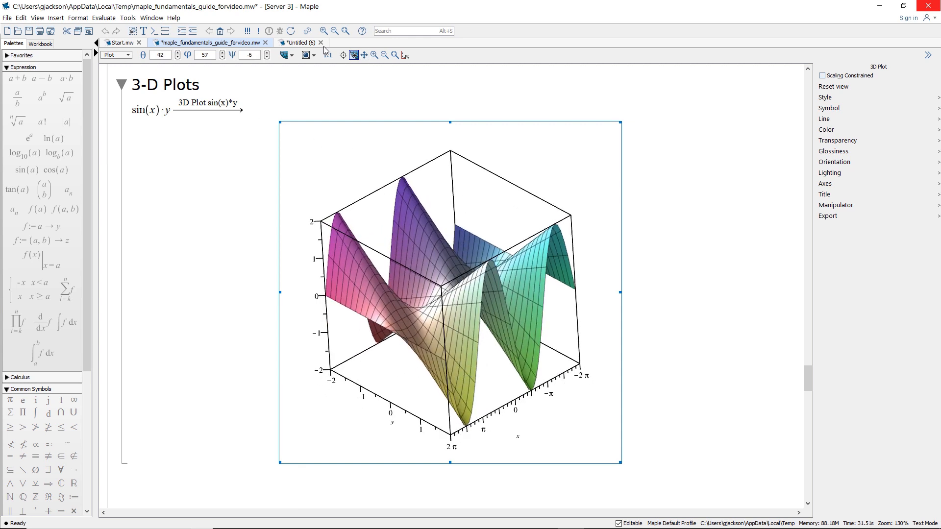
pyautogui.moveTo(525, 316); pyautogui.dragTo(525, 294)
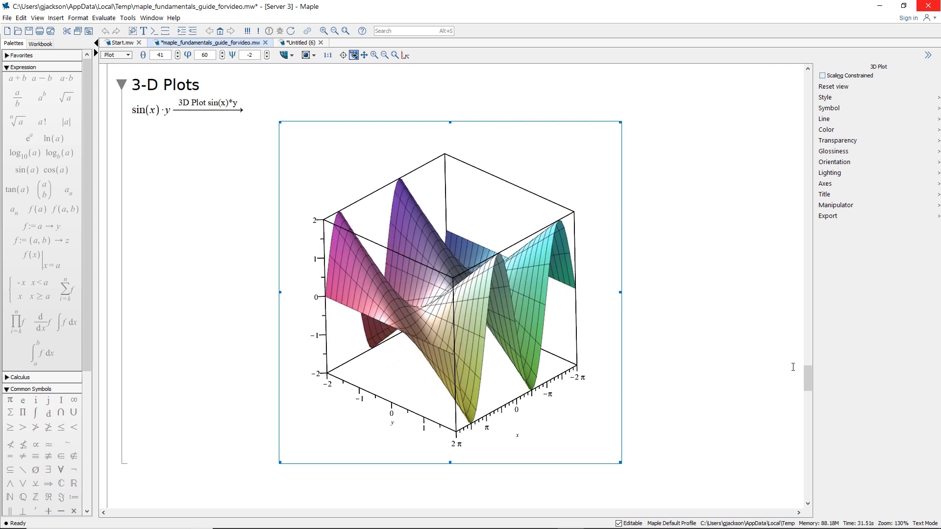
# Step: Copy the rotated 3-D plot and paste it into the empty math line under the Plot Options heading
pyautogui.click(782, 370)
pyautogui.moveTo(811, 381); pyautogui.dragTo(810, 397)
pyautogui.scroll(1, 526, 271)
pyautogui.click(444, 143)
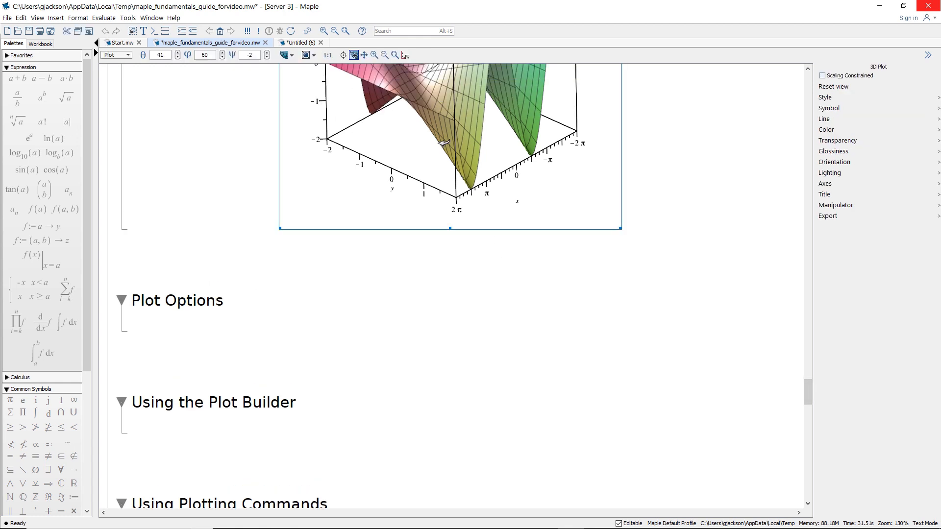
pyautogui.click(199, 317)
pyautogui.hotkey('ctrl', 'v')
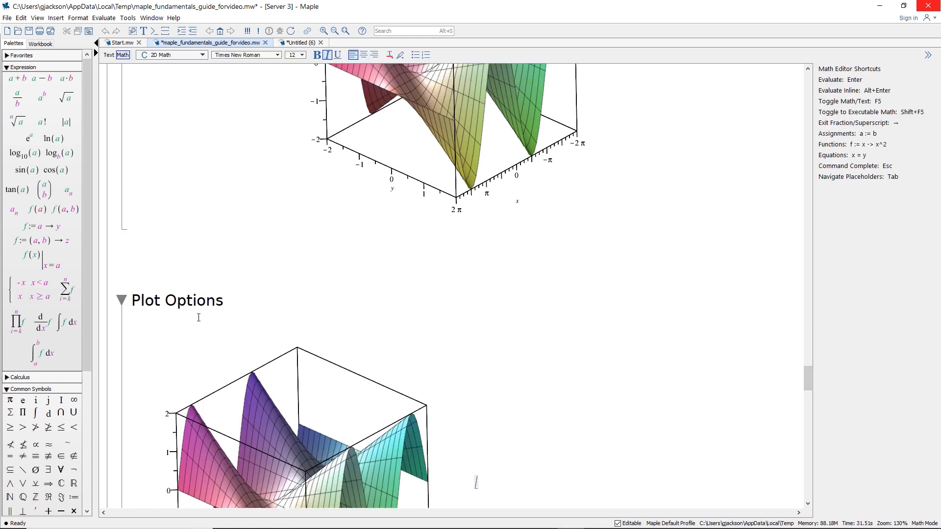
# Step: Set the transparency of the pasted 3-D plot under Plot Options to 0.5
pyautogui.scroll(-5, 509, 366)
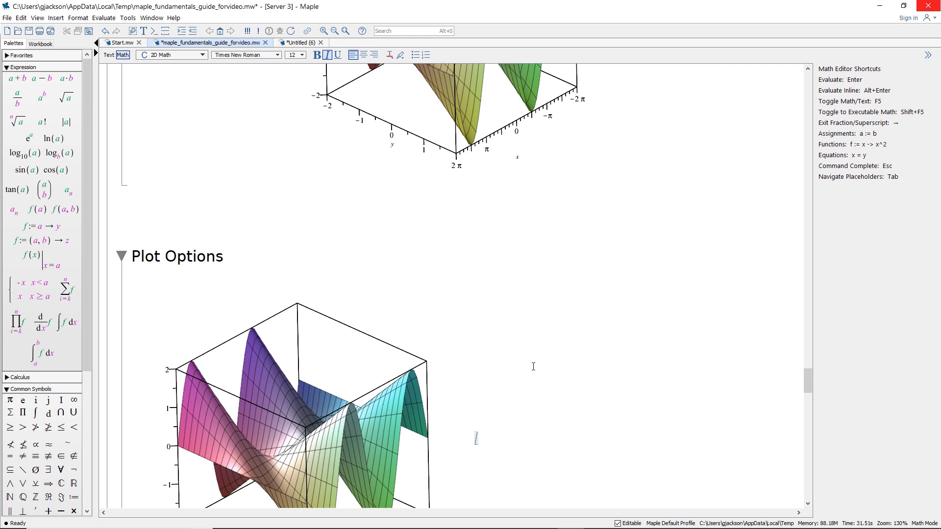
pyautogui.click(385, 424)
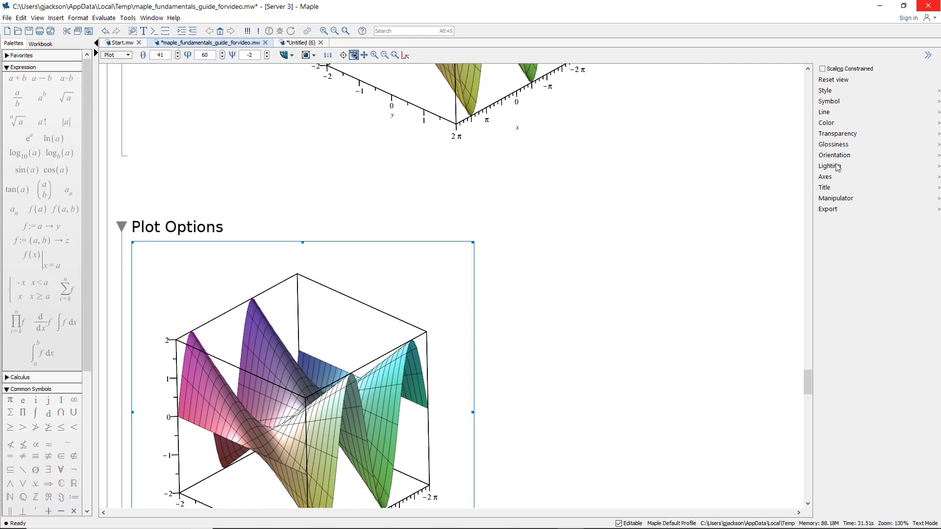
pyautogui.moveTo(859, 136)
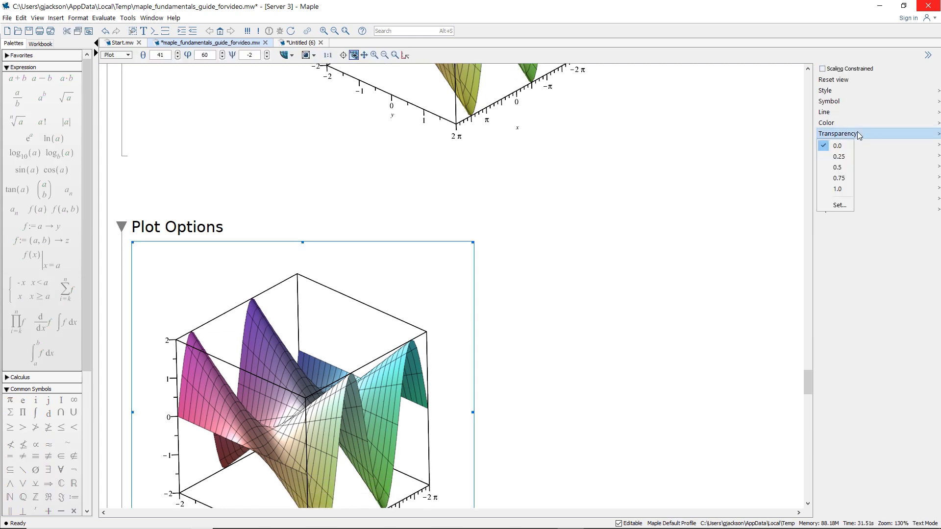
pyautogui.click(838, 167)
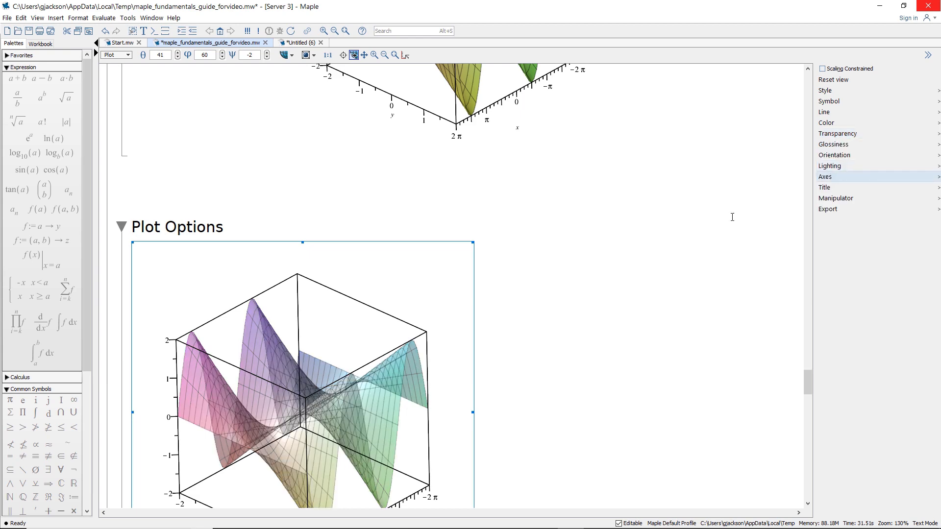
# Step: Rotate the transparent plot under Plot Options slightly to inspect the surface from another angle
pyautogui.click(522, 402)
pyautogui.scroll(-2, 808, 387)
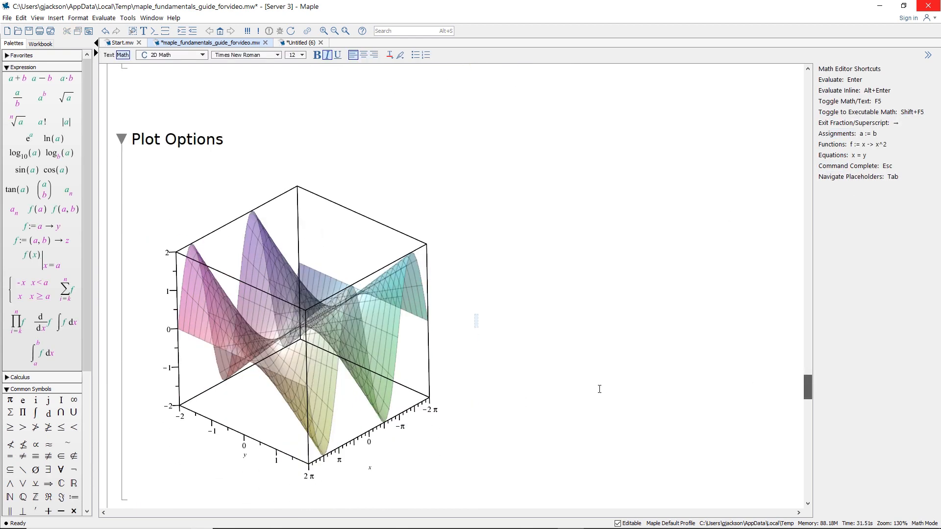
pyautogui.moveTo(369, 392)
pyautogui.mouseDown()
pyautogui.moveTo(364, 417)
pyautogui.moveTo(405, 417)
pyautogui.moveTo(372, 384)
pyautogui.mouseUp()
pyautogui.click(538, 305)
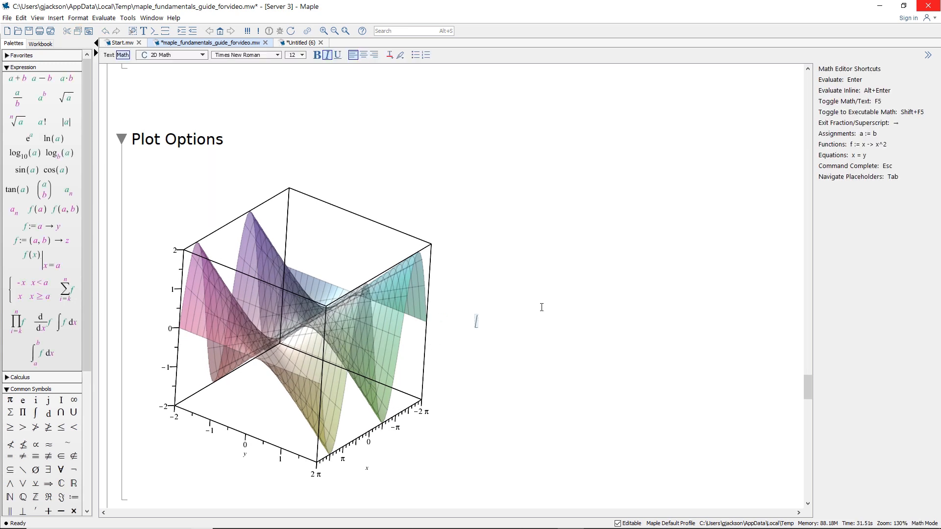
pyautogui.click(263, 318)
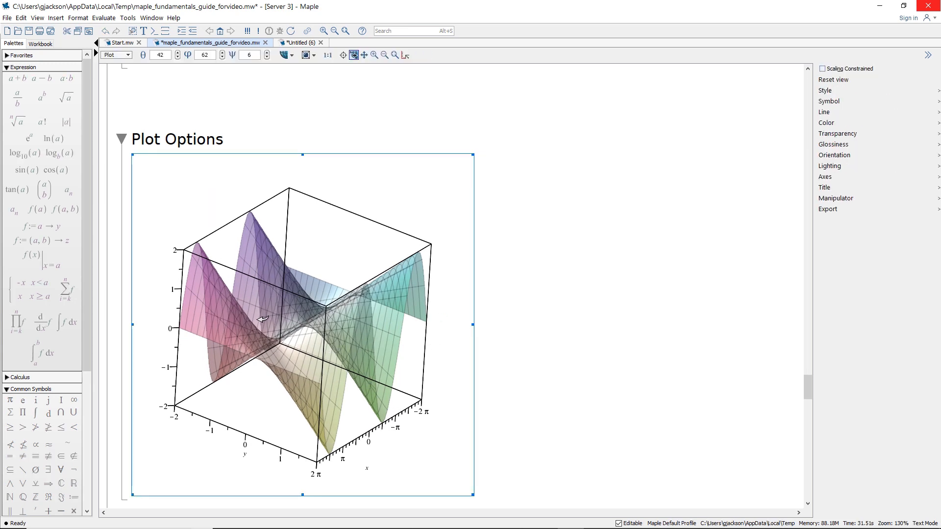
pyautogui.click(588, 305)
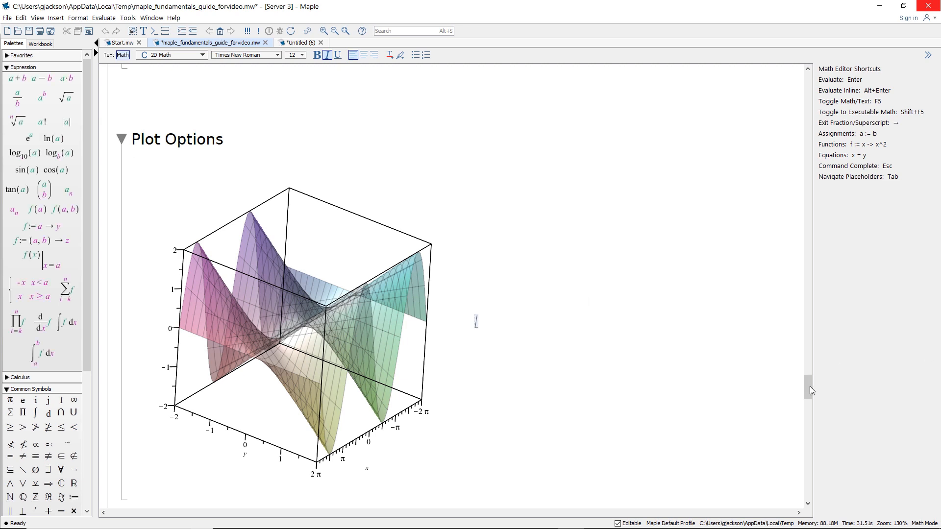
# Step: Enter the expression x^2 + y^2 in the math line under the Using the Plot Builder heading
pyautogui.moveTo(809, 386); pyautogui.dragTo(807, 403)
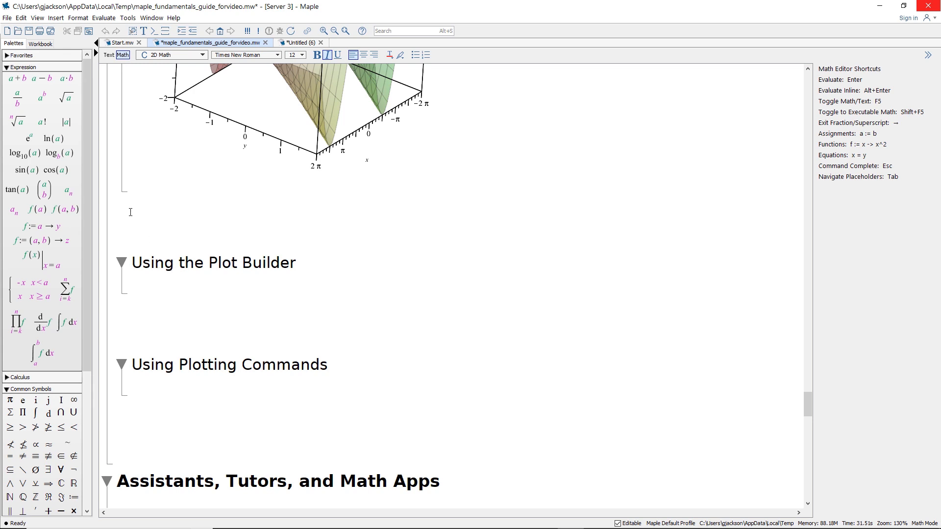
pyautogui.click(159, 286)
pyautogui.write('x^2')
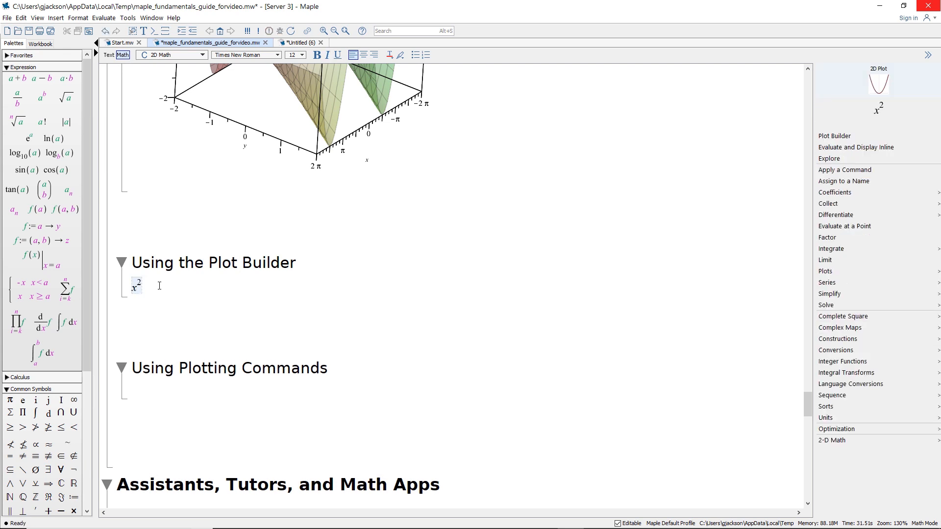
pyautogui.press('Right')
pyautogui.write('+ y')
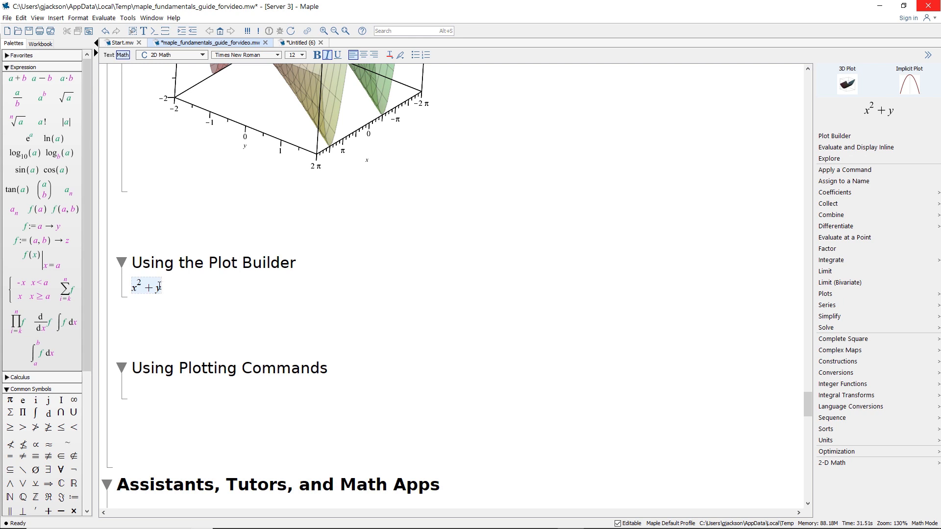
pyautogui.write('^2')
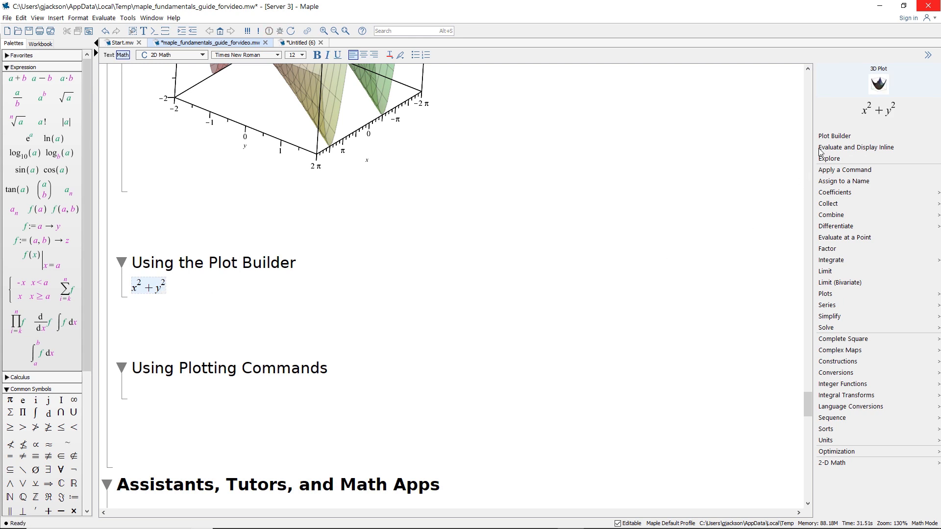
# Step: Open the Plot Builder for x^2 + y^2 and create a 2-D contour plot
pyautogui.click(862, 136)
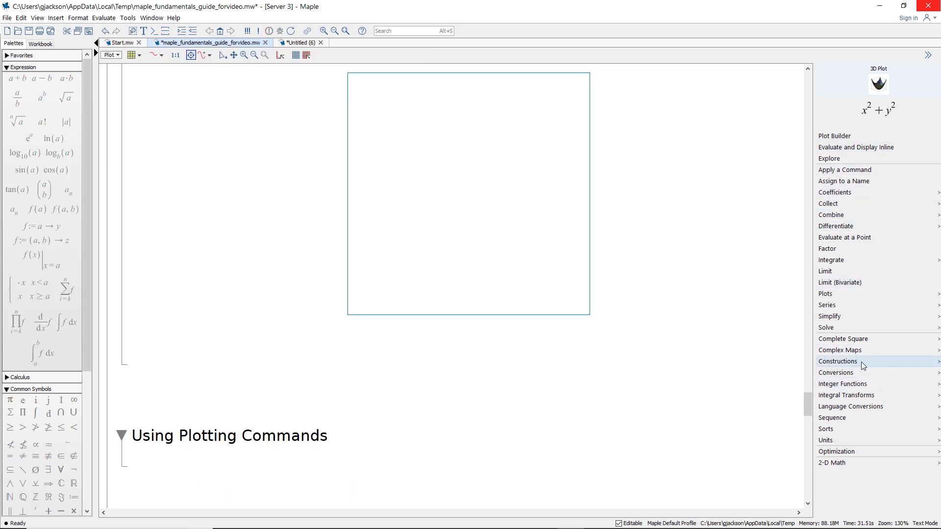
pyautogui.moveTo(808, 410); pyautogui.dragTo(807, 404)
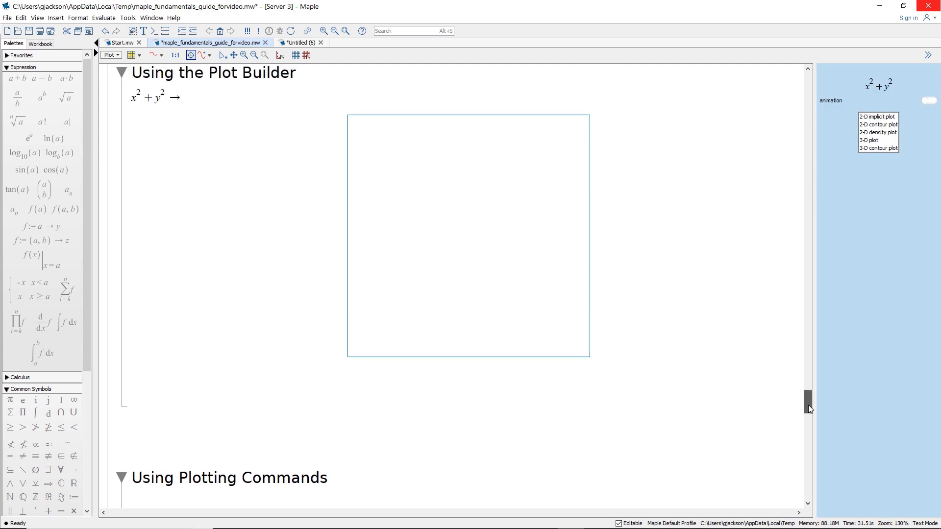
pyautogui.click(879, 123)
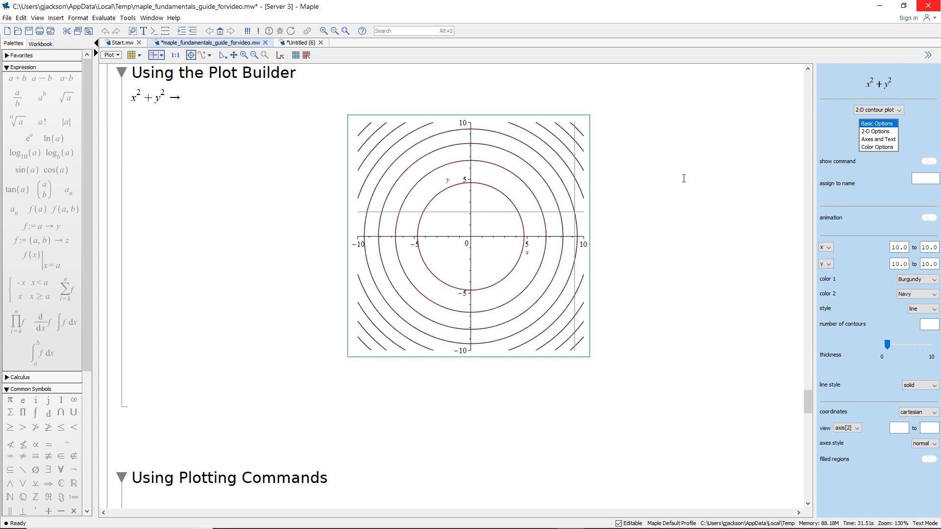
# Step: Change the plot type to 3-D plot and tilt the resulting surface to see more of its inside
pyautogui.click(895, 109)
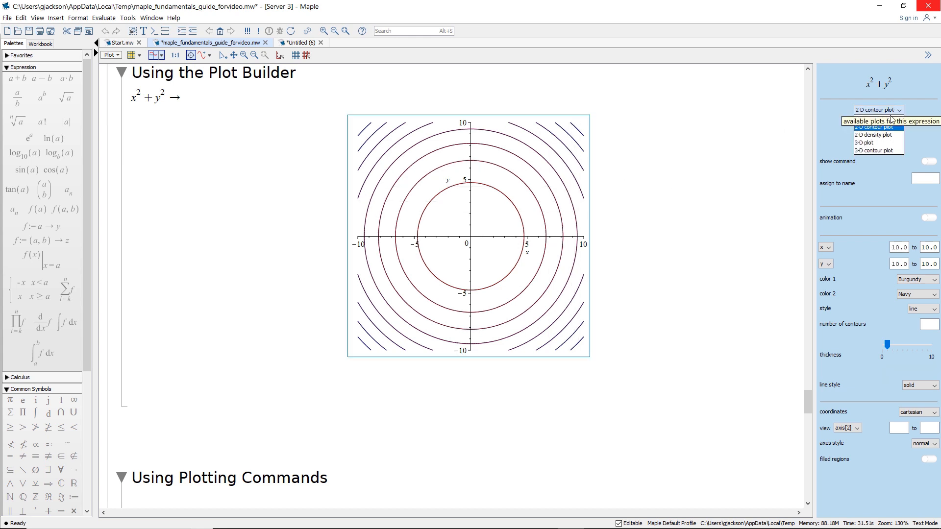
pyautogui.click(866, 142)
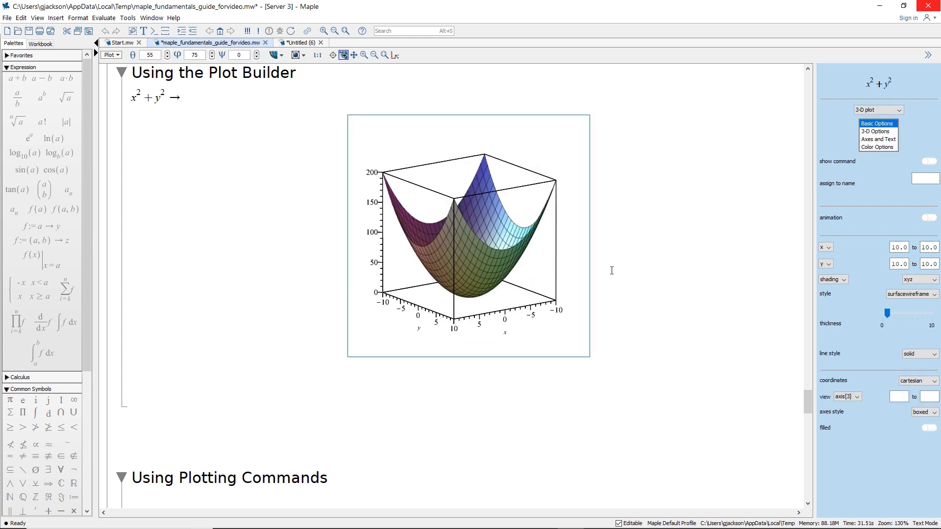
pyautogui.moveTo(505, 302); pyautogui.dragTo(513, 321)
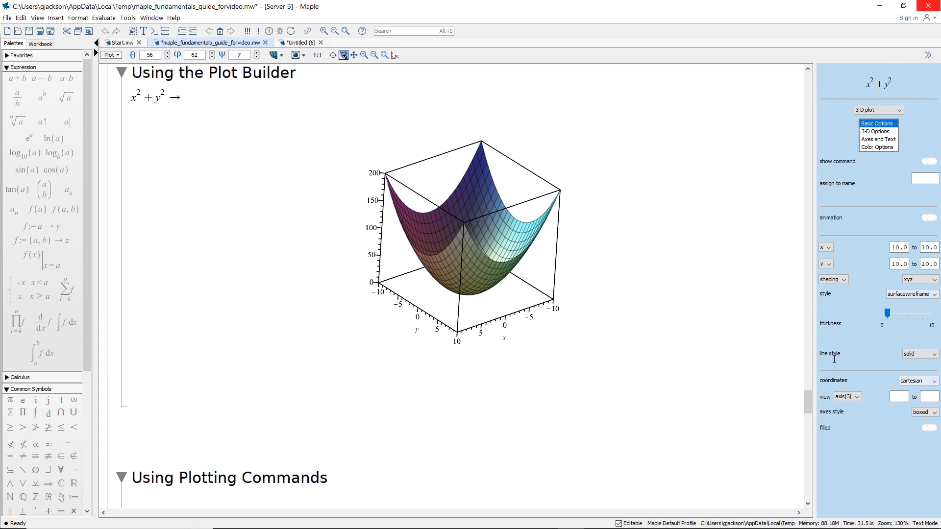
# Step: Set the 3-D plot's shading to zhue and its style to surface, rotating the plot to check its look
pyautogui.click(922, 283)
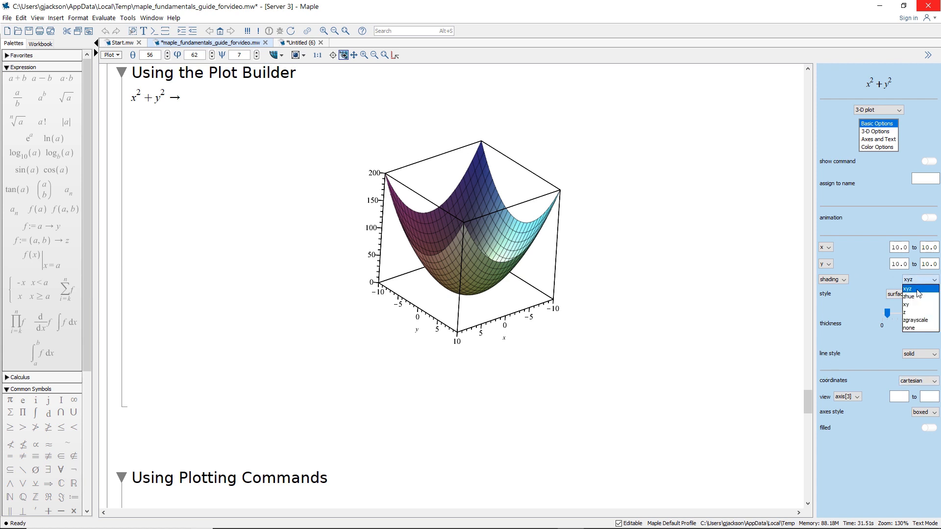
pyautogui.click(920, 297)
pyautogui.moveTo(533, 315); pyautogui.dragTo(538, 308)
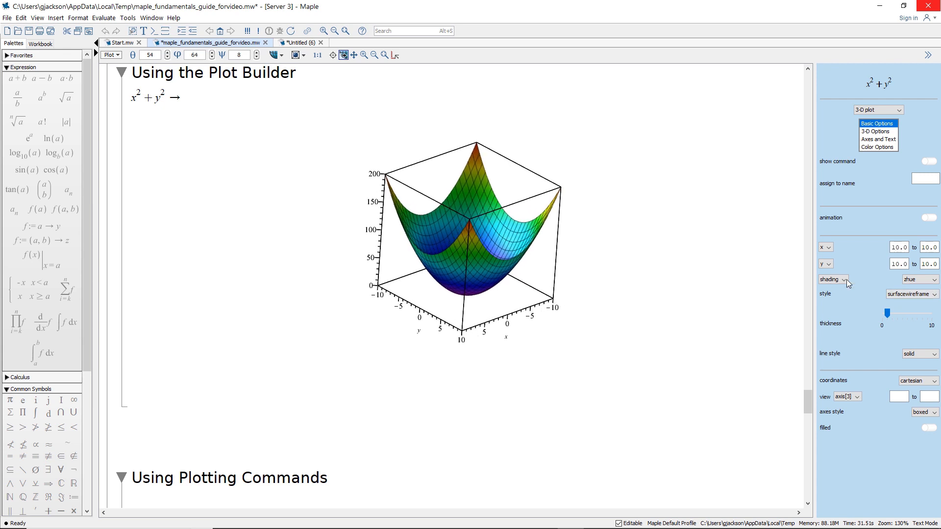
pyautogui.click(895, 296)
pyautogui.click(907, 312)
pyautogui.moveTo(539, 280); pyautogui.dragTo(431, 338)
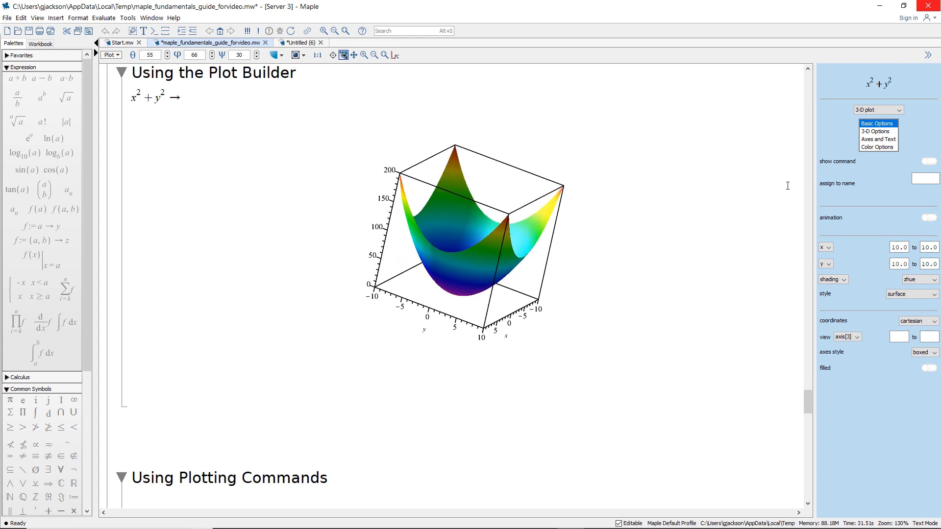
# Step: Give the 3-D plot of x^2 + y^2 the title My Plot
pyautogui.click(880, 139)
pyautogui.click(880, 249)
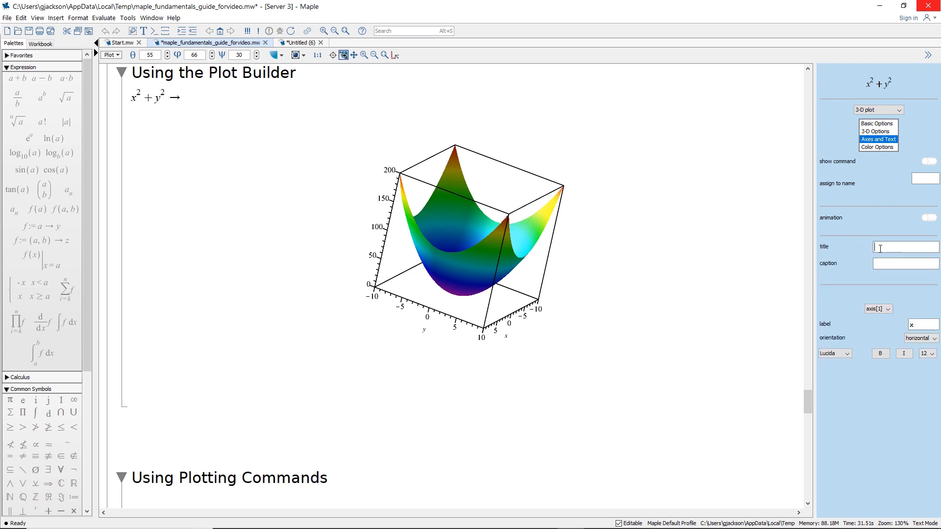
pyautogui.write('My Plot')
pyautogui.click(653, 246)
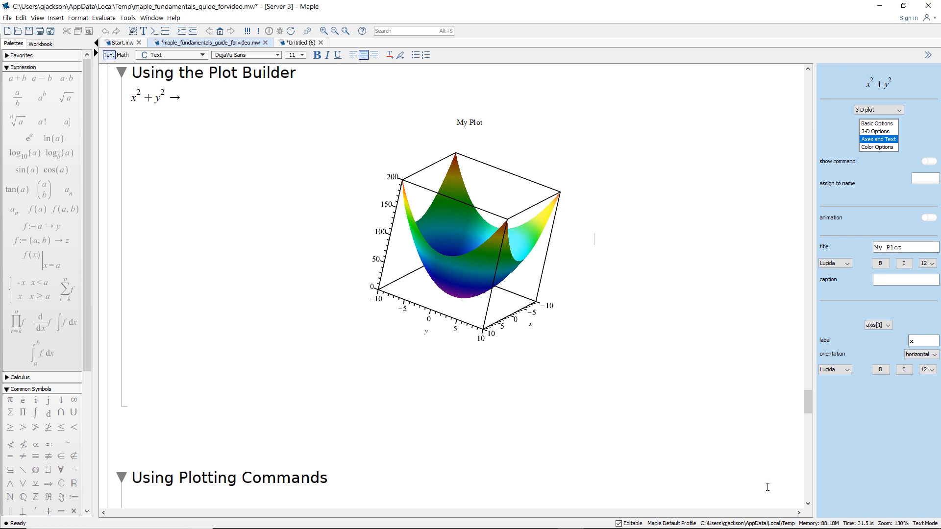
# Step: Enter and evaluate the command plot(sin(x), x) in the math line under the Using Plotting Commands heading
pyautogui.moveTo(810, 407); pyautogui.dragTo(811, 423)
pyautogui.click(172, 177)
pyautogui.press('F5')
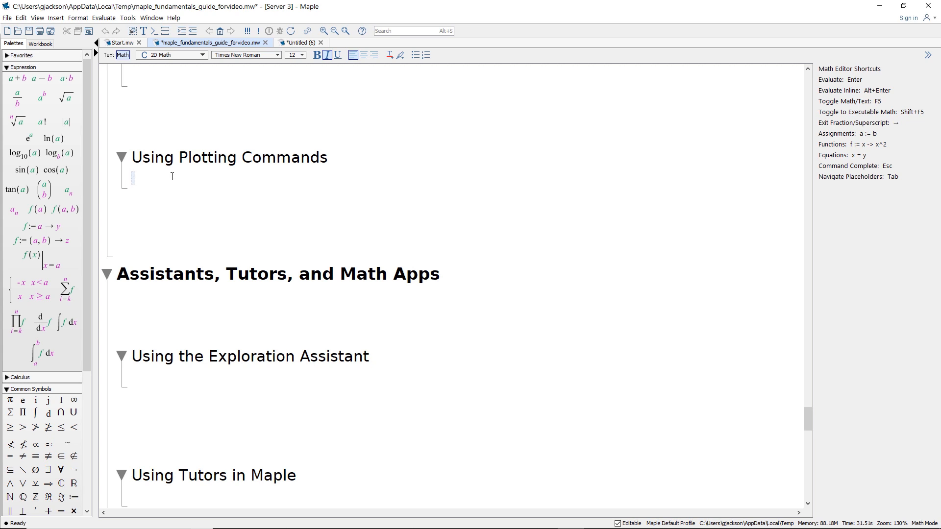
pyautogui.write('plot')
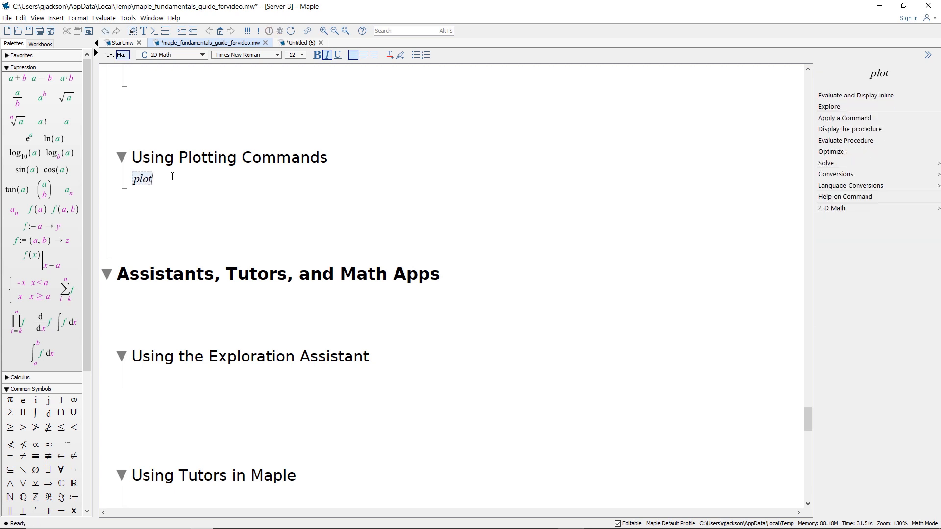
pyautogui.write('(sin(x))')
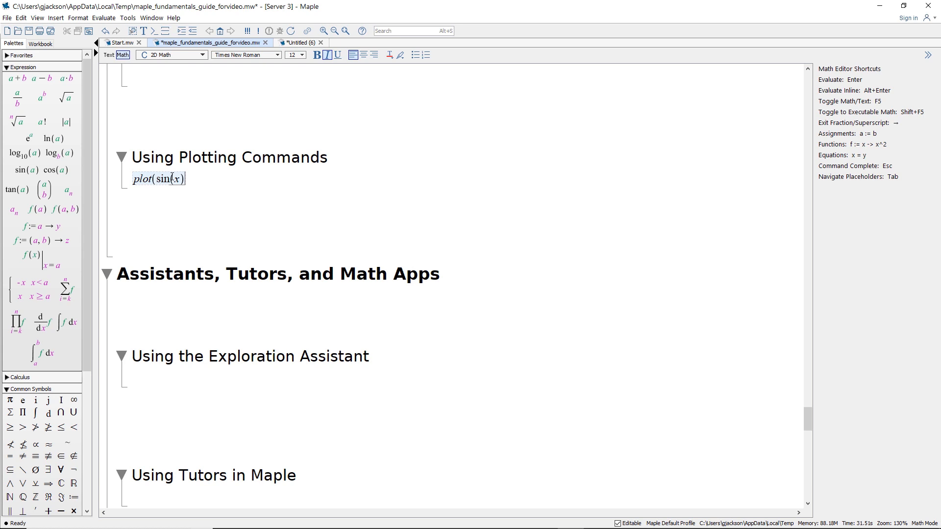
pyautogui.press('BackSpace')
pyautogui.write(', x)')
pyautogui.press('Return')
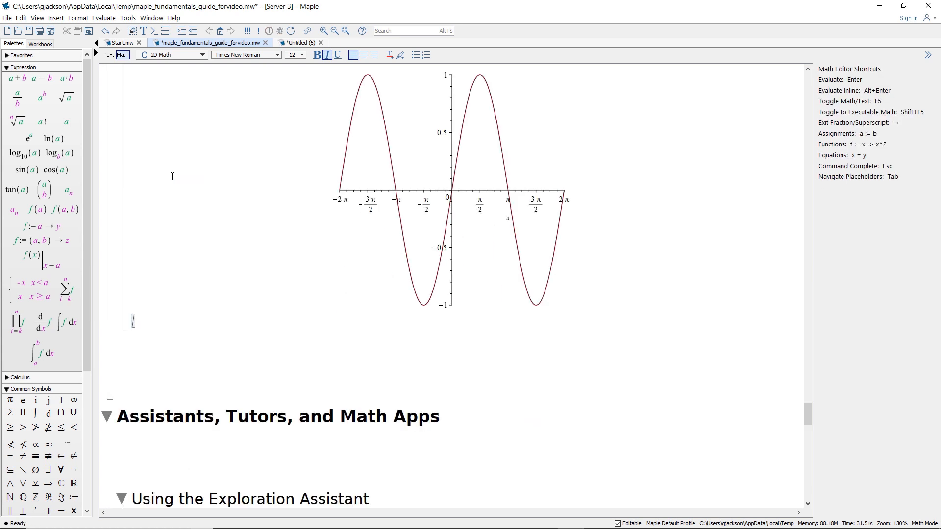
# Step: Select the sin(x) plot to look over its plot options, then return to the empty math line below it
pyautogui.scroll(2, 357, 245)
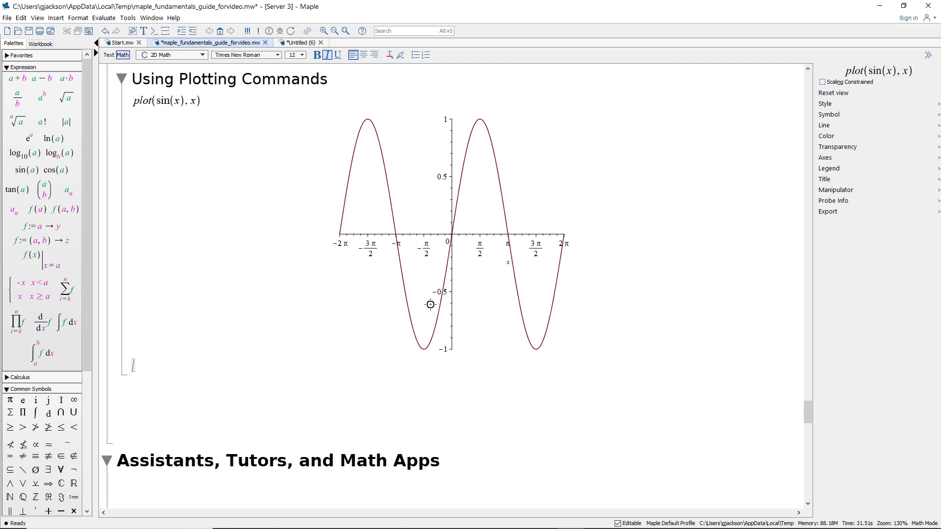
pyautogui.click(709, 244)
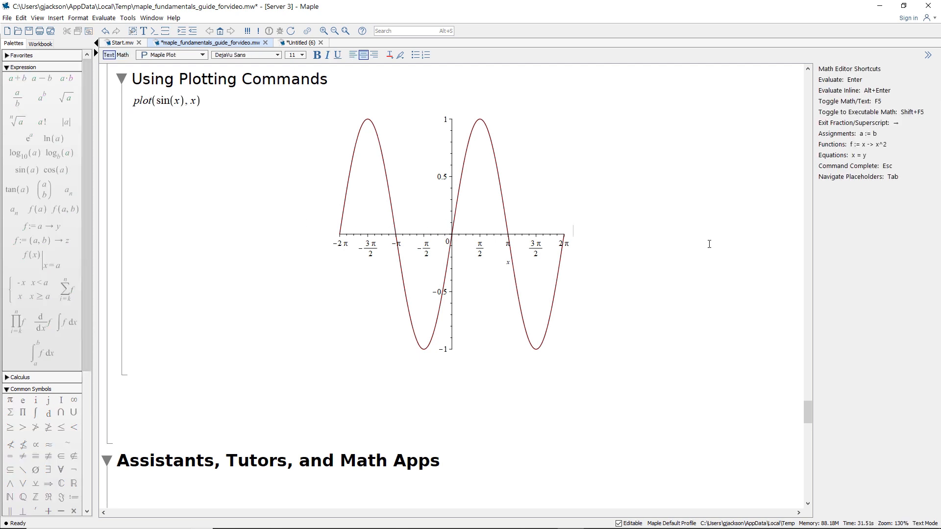
pyautogui.click(515, 185)
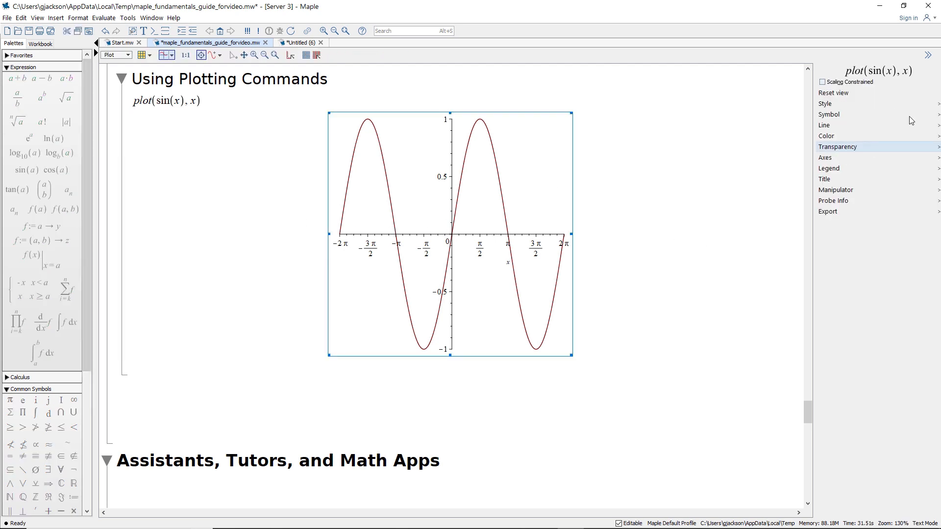
pyautogui.click(354, 367)
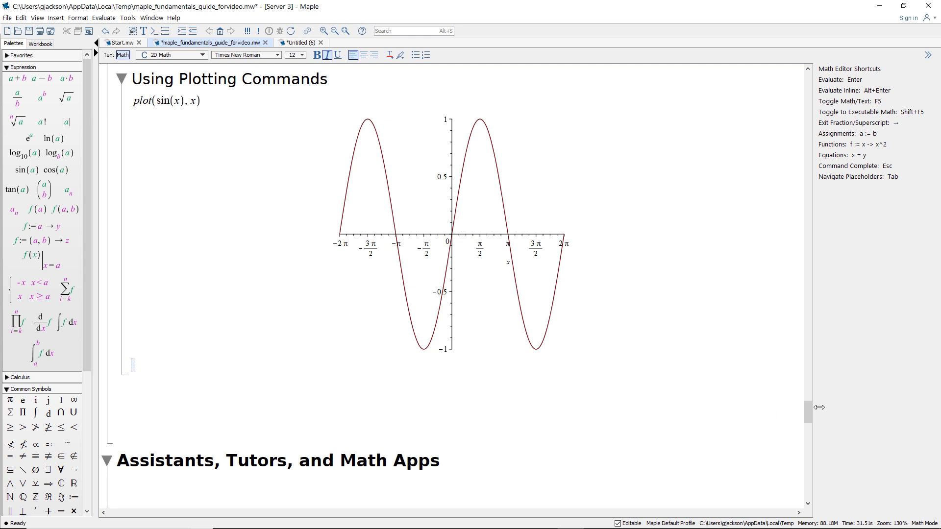
# Step: Show the plotting command for the x^2 + y^2 3-D plot in the Plot Builder's basic options
pyautogui.scroll(-1, 807, 414)
pyautogui.moveTo(808, 414); pyautogui.dragTo(808, 387)
pyautogui.scroll(-2, 529, 362)
pyautogui.click(523, 347)
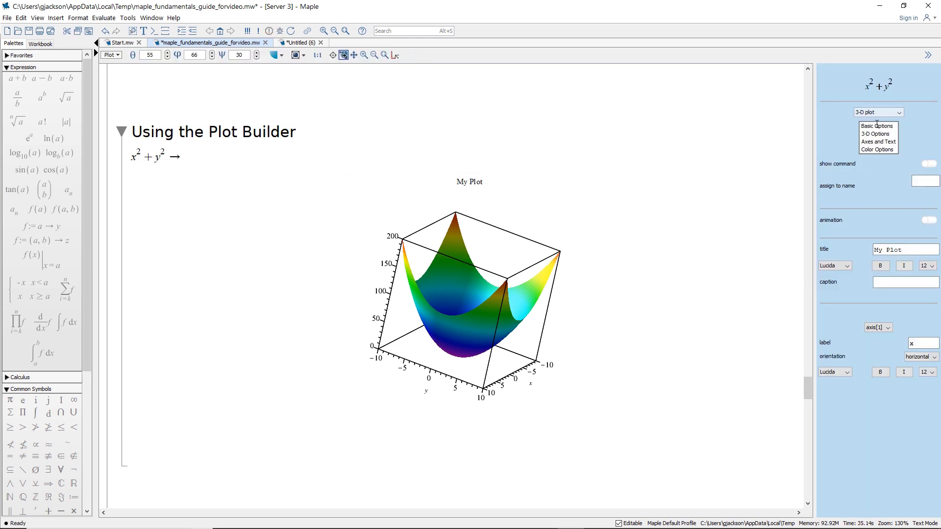
pyautogui.click(878, 126)
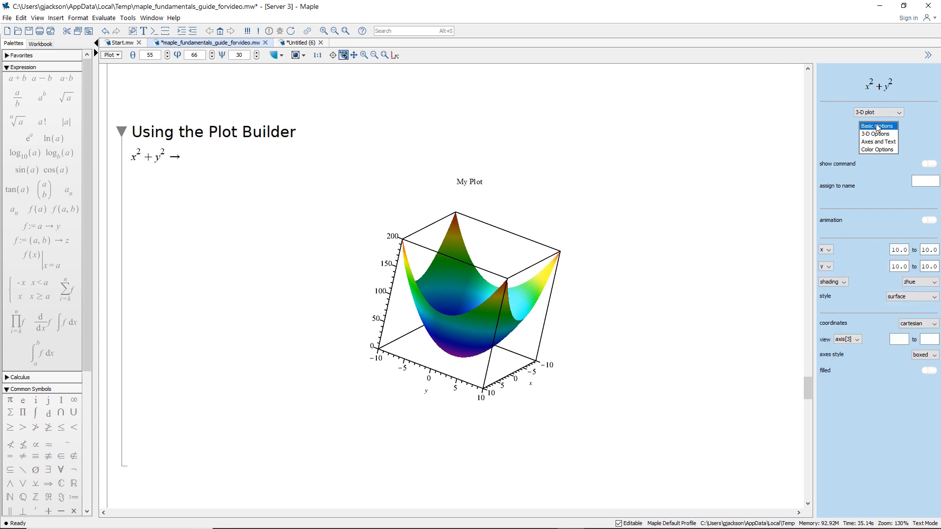
pyautogui.click(927, 164)
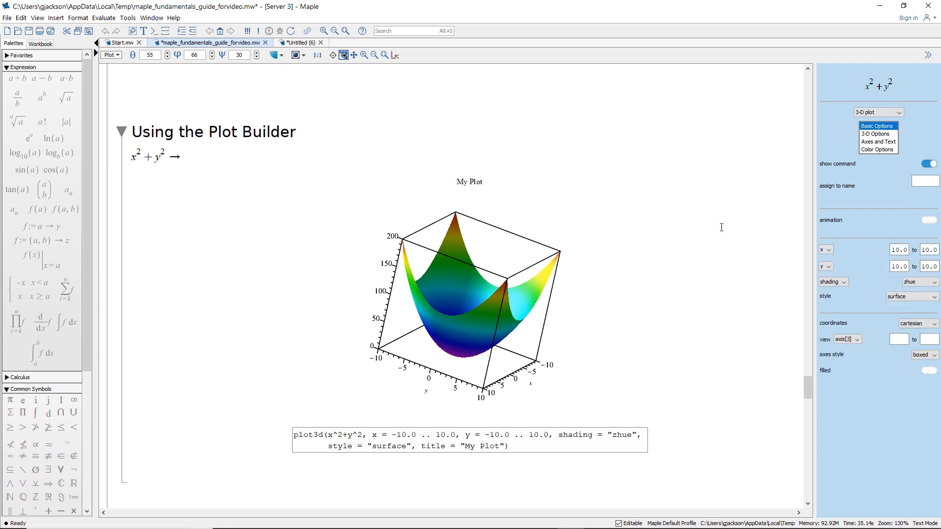
# Step: Copy the displayed plot3d command to the empty math line below the sin(x) plot and evaluate it, rotating the resulting plot slightly
pyautogui.scroll(-2, 632, 281)
pyautogui.moveTo(513, 392); pyautogui.dragTo(295, 376)
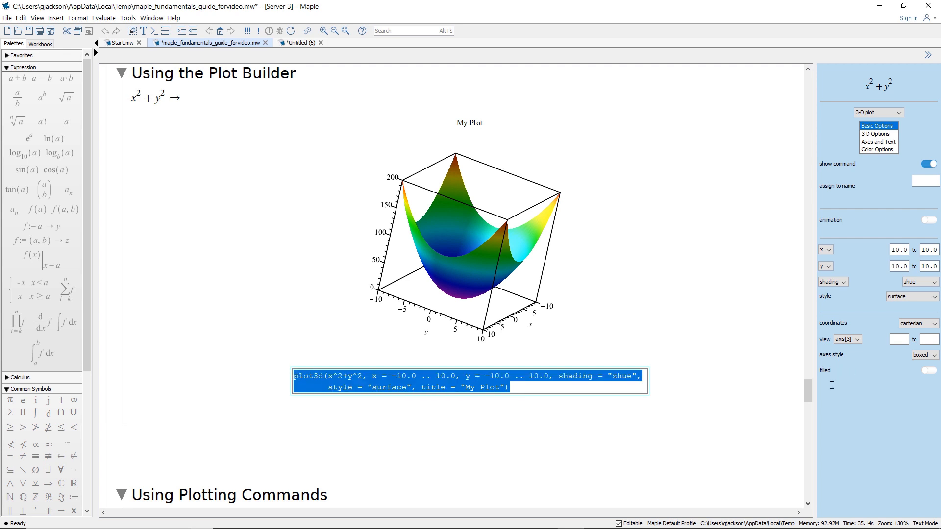
pyautogui.moveTo(804, 396); pyautogui.dragTo(806, 422)
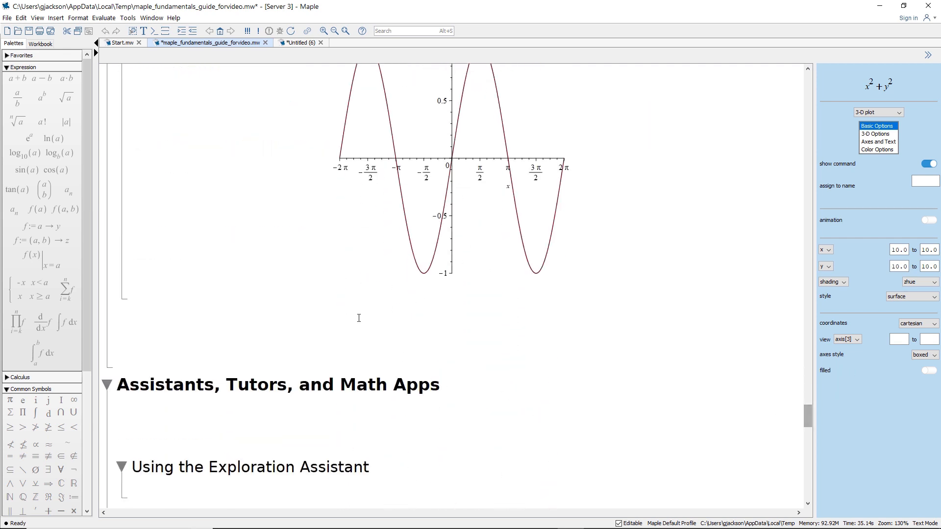
pyautogui.click(337, 289)
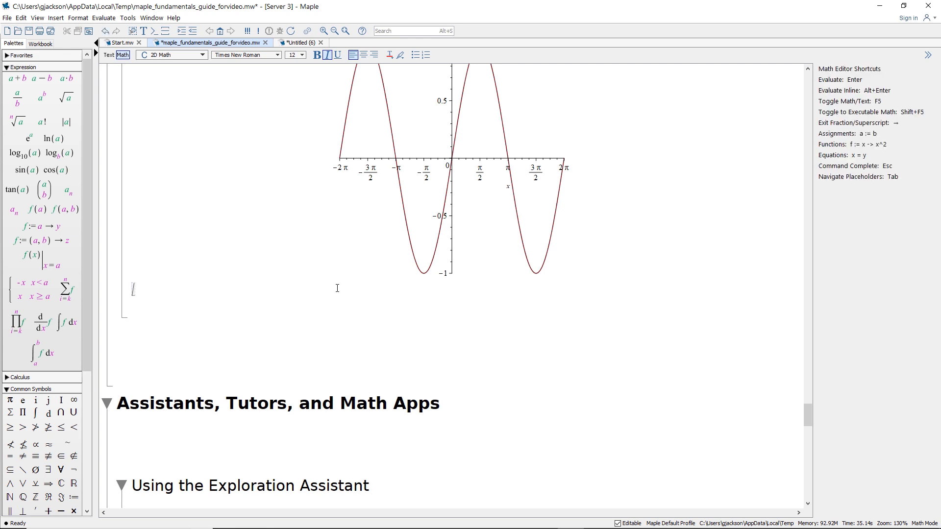
pyautogui.write('plot3d(x^2 + y^2, x = -10.0 .. 10.0, y = -10.0 .. 10.0, shading = "zhue", style = "surface", title = "My Plot")')
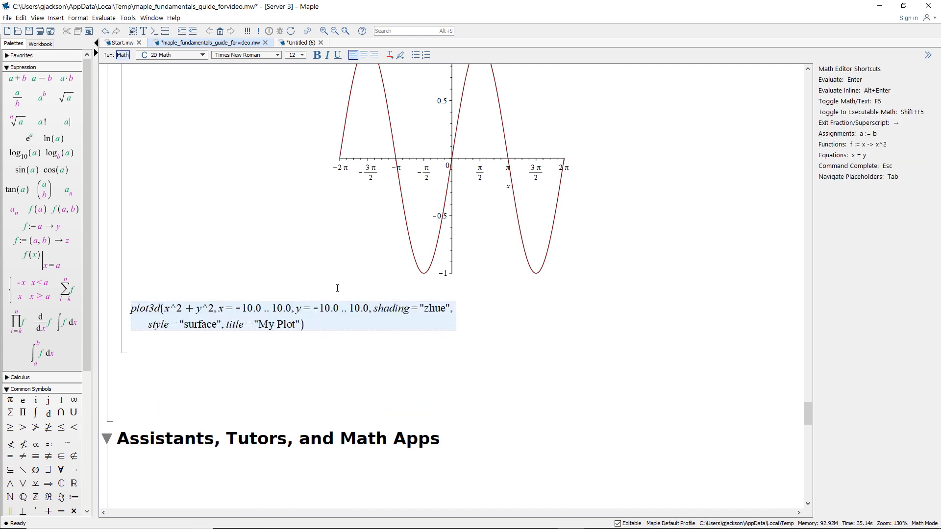
pyautogui.press('Return')
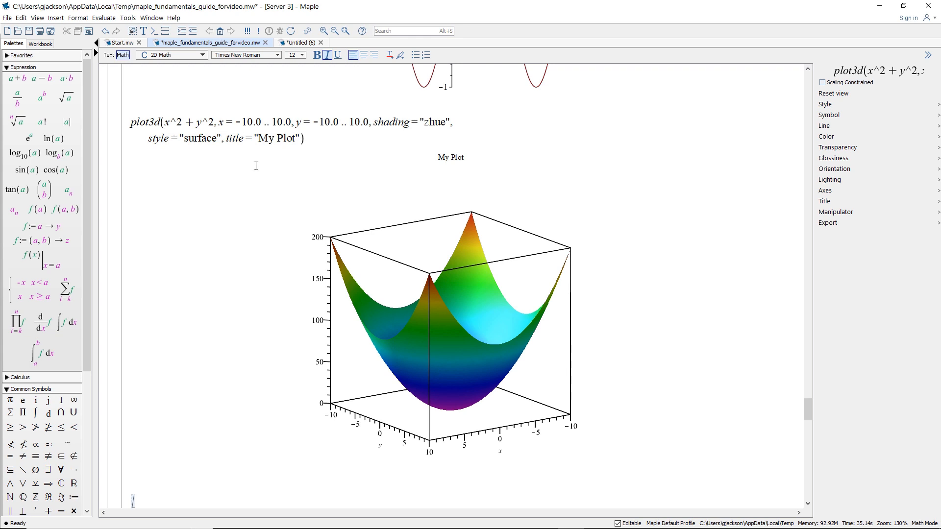
pyautogui.moveTo(465, 304); pyautogui.dragTo(479, 321)
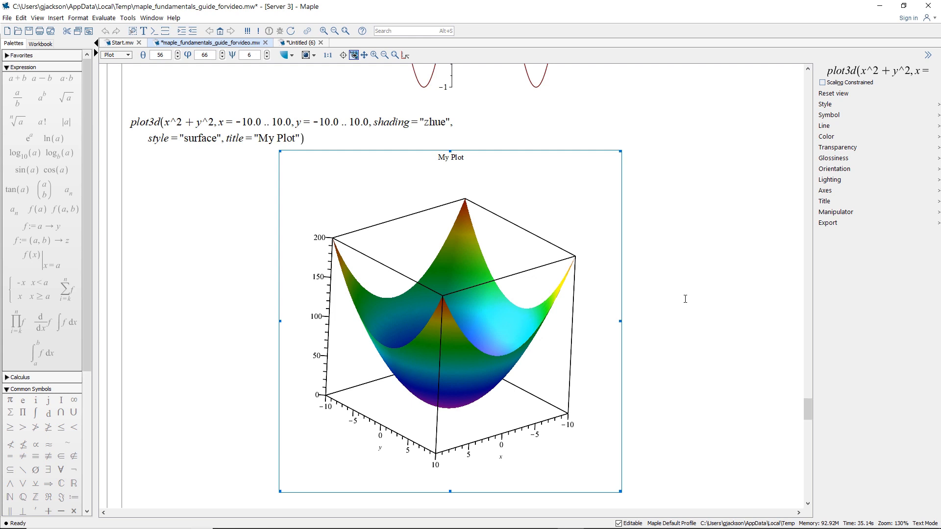
pyautogui.click(689, 299)
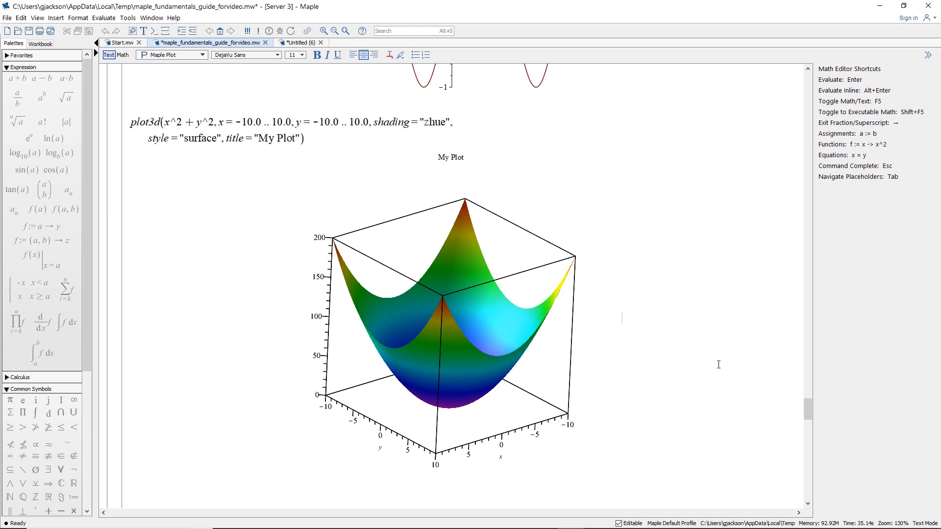
# Step: Enter plot3d(cos(a*x)+b*sin(y)) in the math line under the Using the Exploration Assistant heading
pyautogui.moveTo(808, 415); pyautogui.dragTo(807, 440)
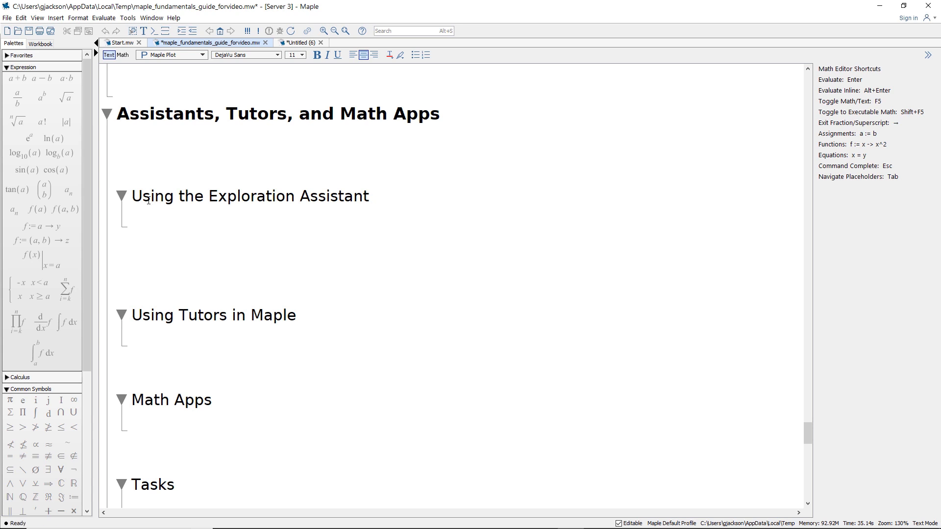
pyautogui.click(148, 216)
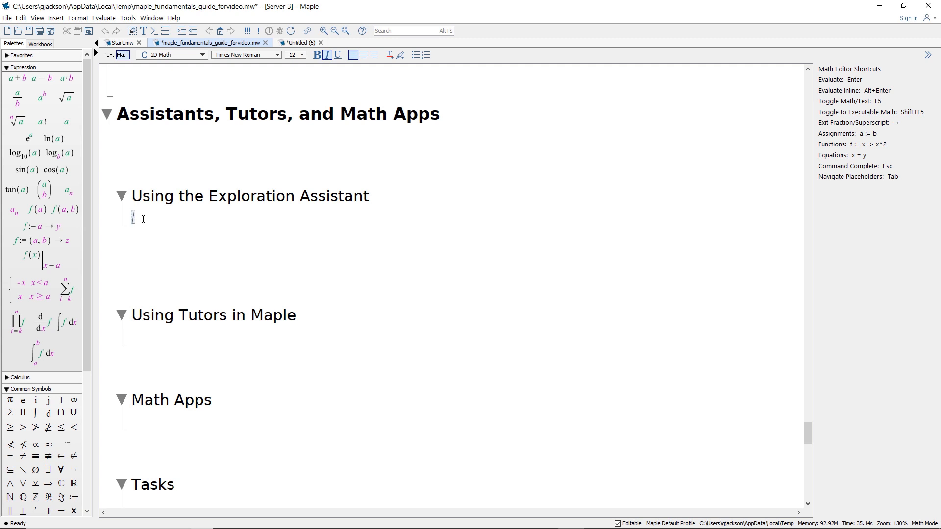
pyautogui.write('plot')
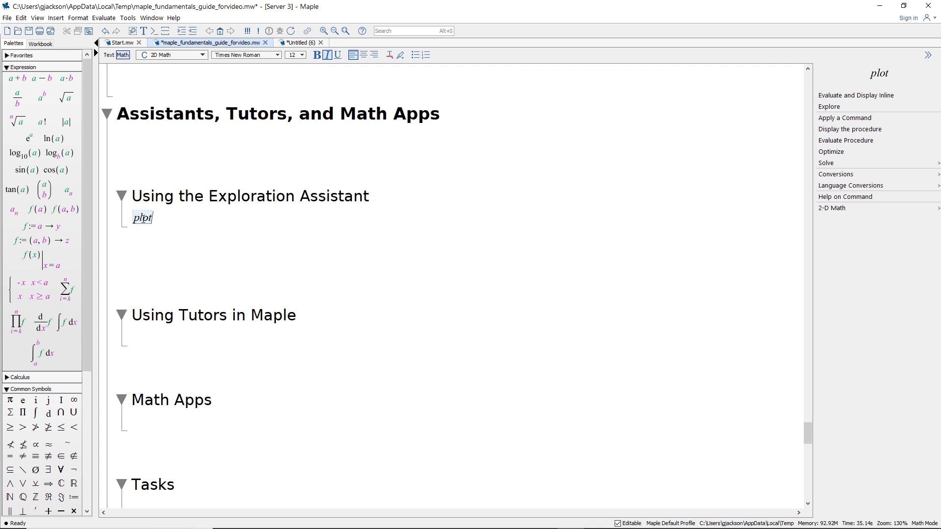
pyautogui.write('3d(')
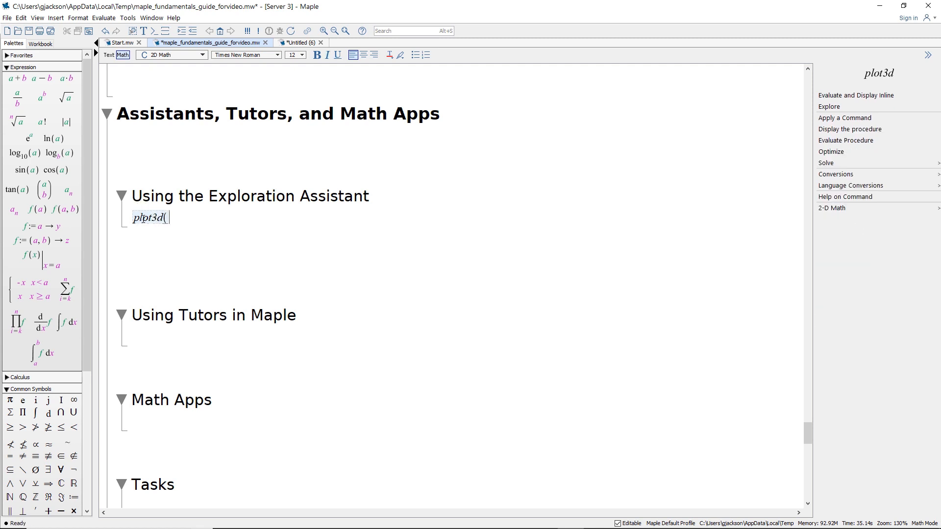
pyautogui.write('cos(')
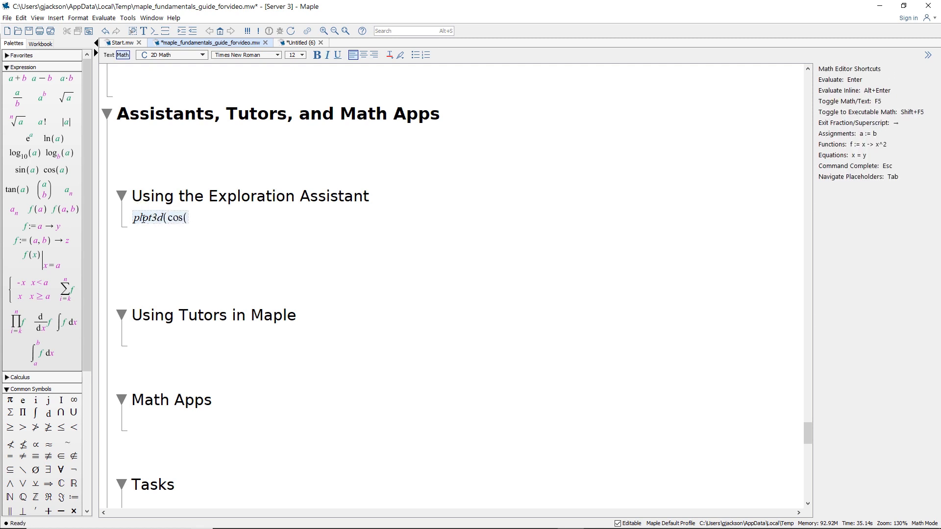
pyautogui.write('a*x)+b*')
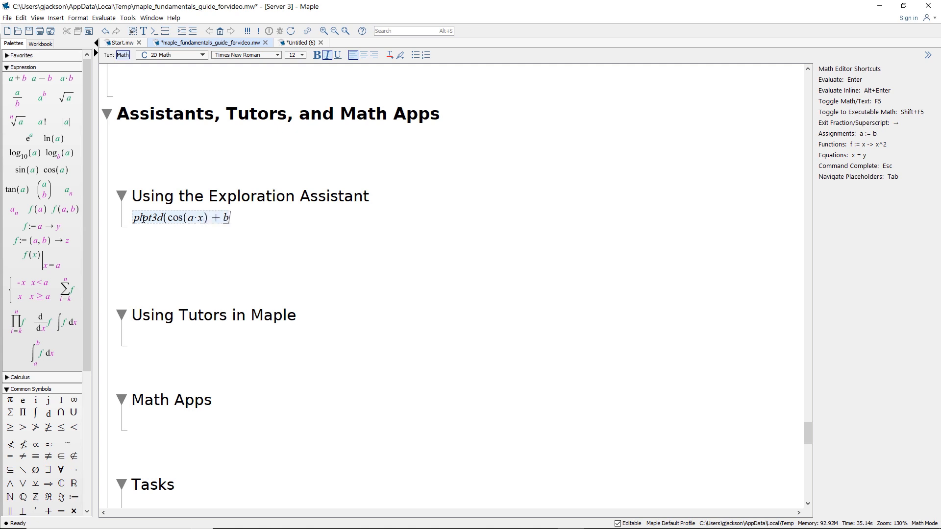
pyautogui.write('sin(y))')
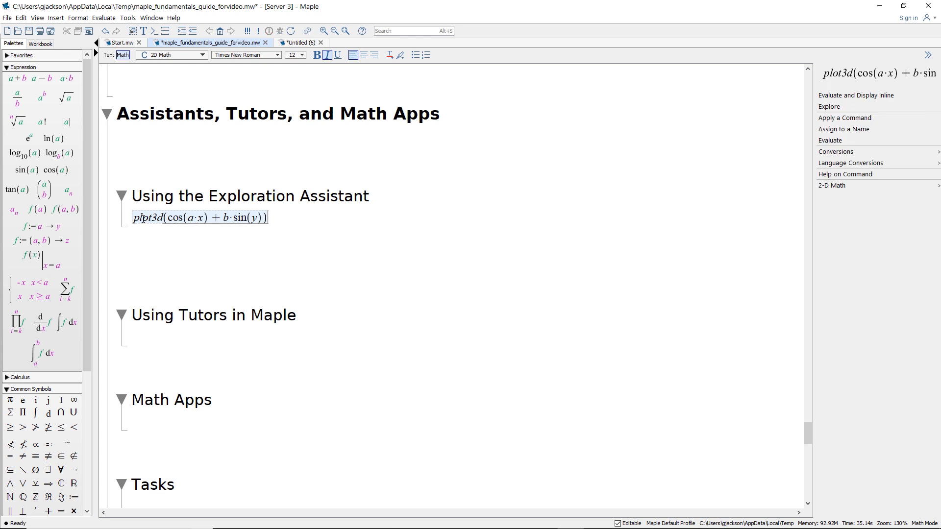
# Step: Explore the plot3d expression with sliders for a and b from 0 to 10, skipping parameters x and y
pyautogui.click(834, 107)
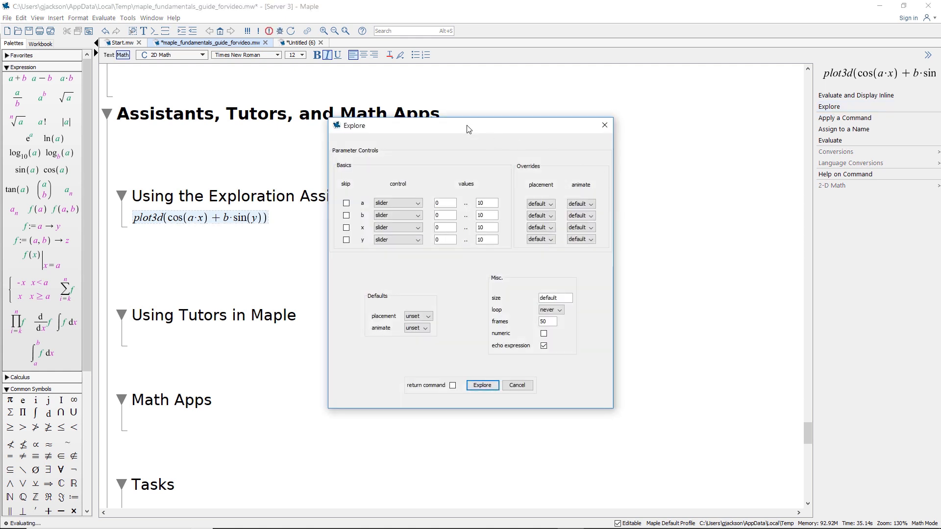
pyautogui.moveTo(467, 126); pyautogui.dragTo(466, 122)
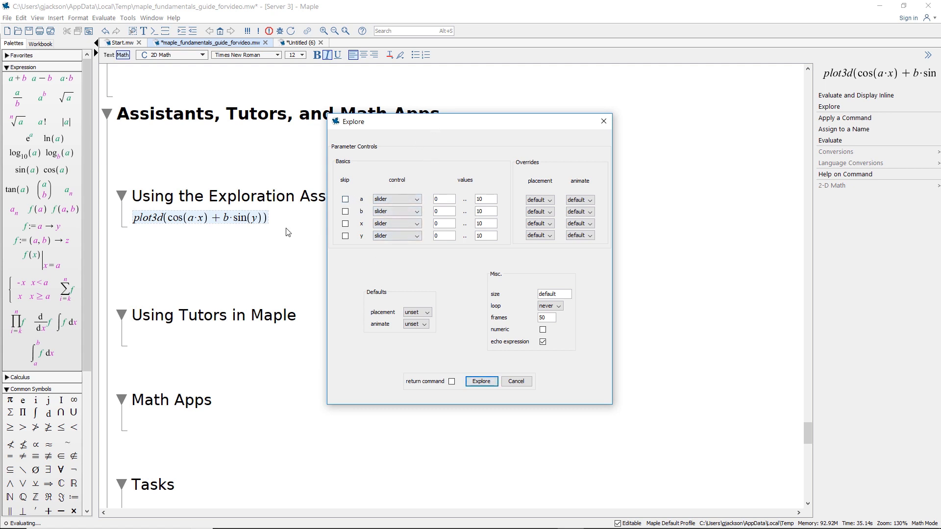
pyautogui.moveTo(421, 123); pyautogui.dragTo(440, 137)
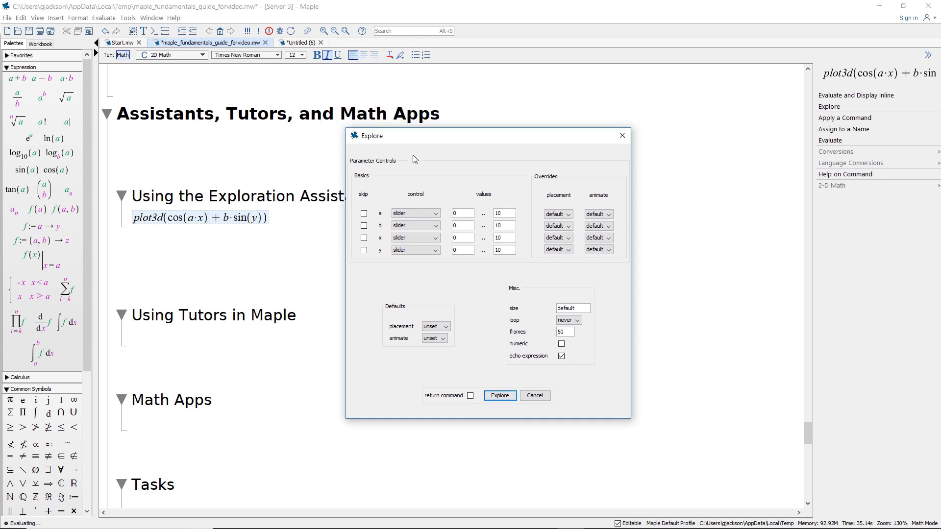
pyautogui.click(365, 239)
pyautogui.click(364, 251)
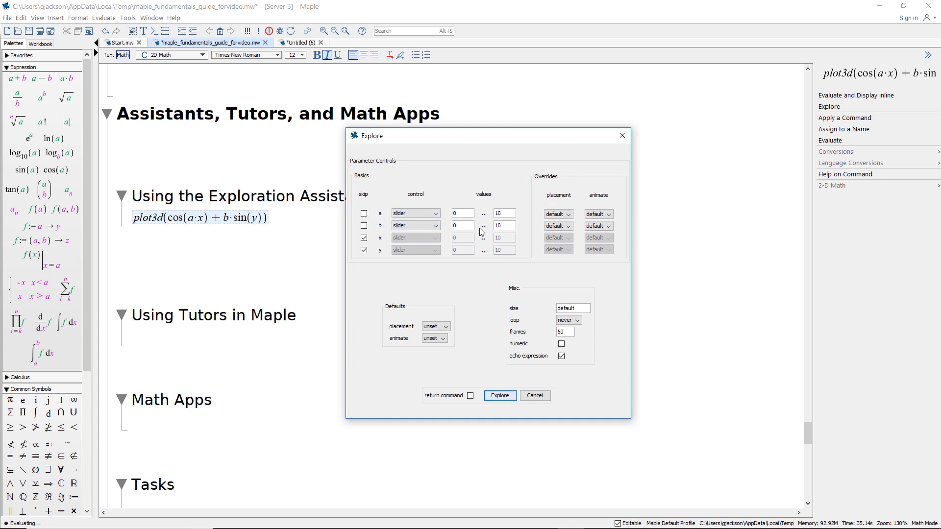
pyautogui.click(504, 392)
# Step: Set the exploration's a slider to 1 and its b slider to 2
pyautogui.scroll(3, 706, 390)
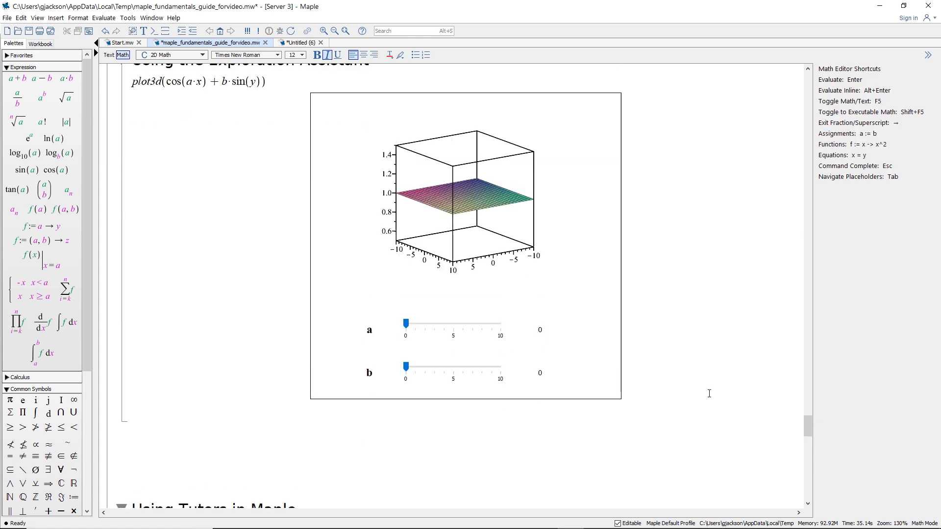
pyautogui.click(411, 356)
pyautogui.moveTo(410, 356); pyautogui.dragTo(415, 356)
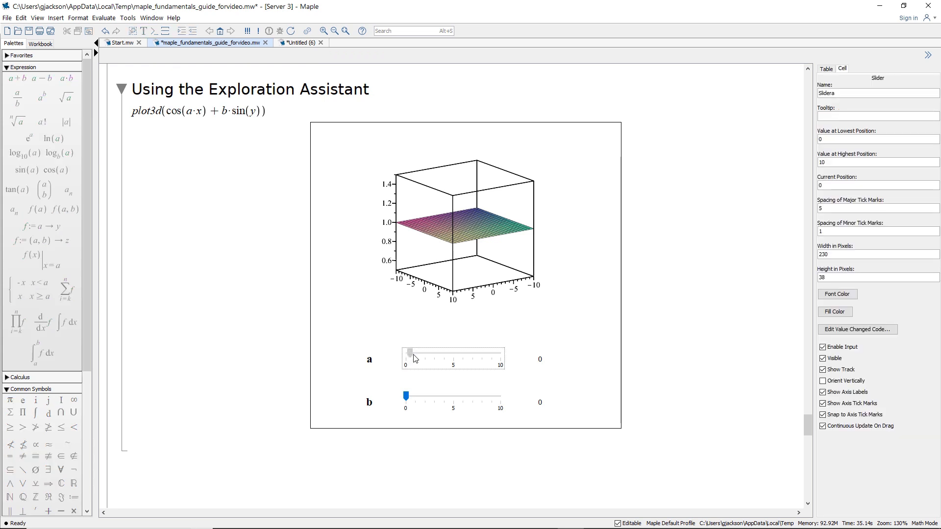
pyautogui.moveTo(406, 402); pyautogui.dragTo(424, 400)
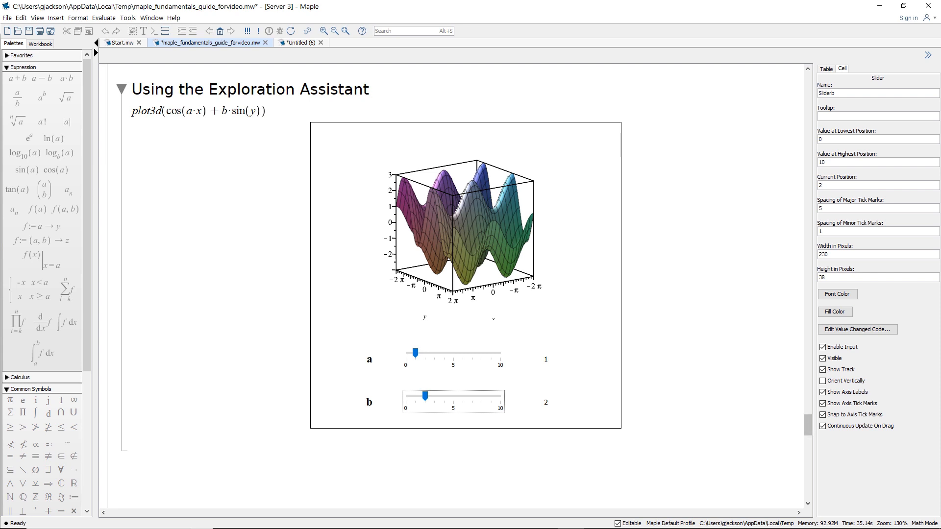
# Step: Start the single-variable calculus Integration Methods tutor from the empty line under Using Tutors in Maple, keeping the function sin(x)^2
pyautogui.moveTo(808, 430); pyautogui.dragTo(807, 444)
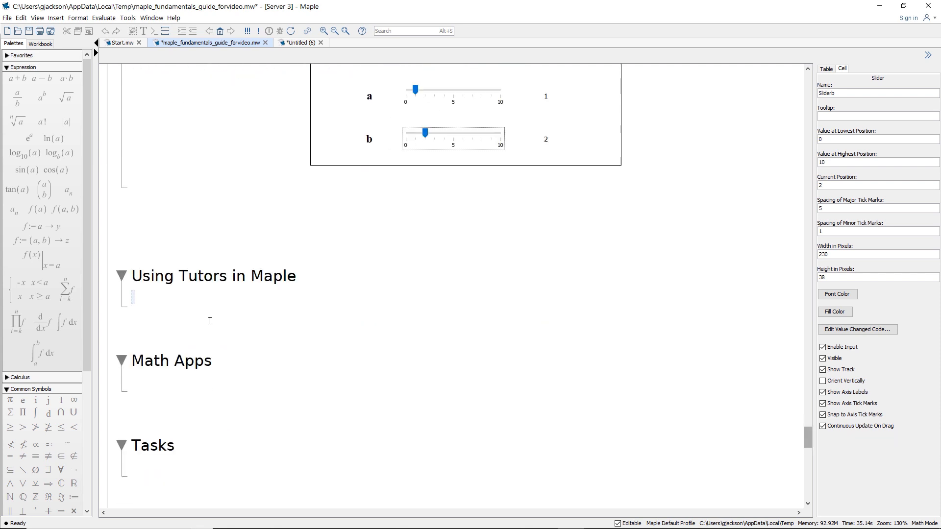
pyautogui.click(160, 294)
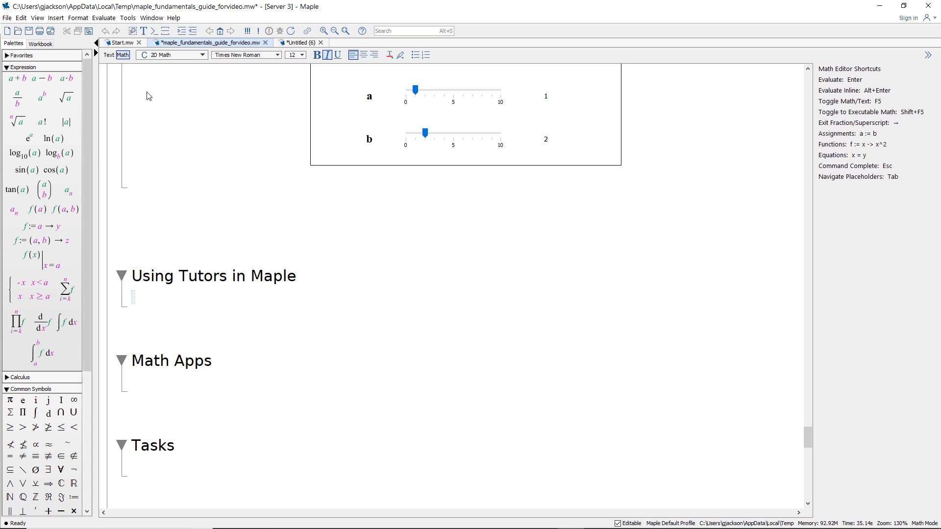
pyautogui.click(133, 21)
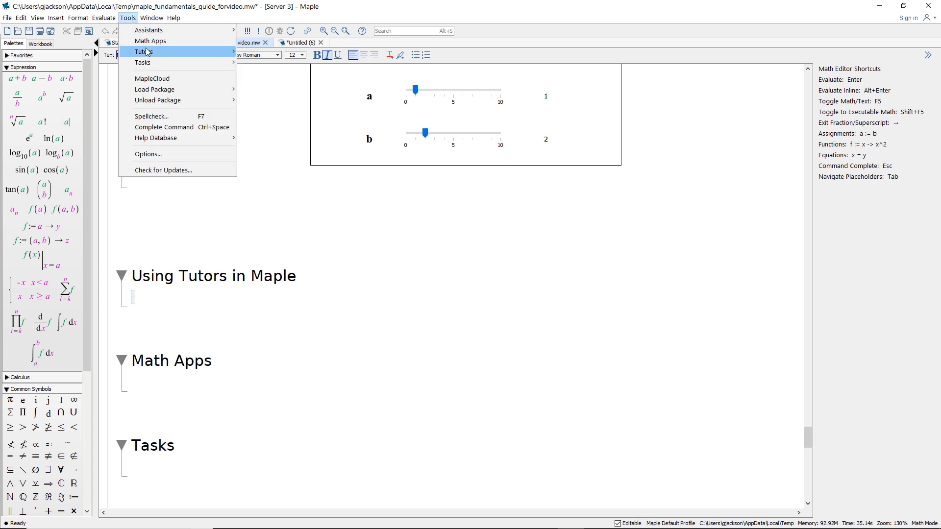
pyautogui.moveTo(231, 52)
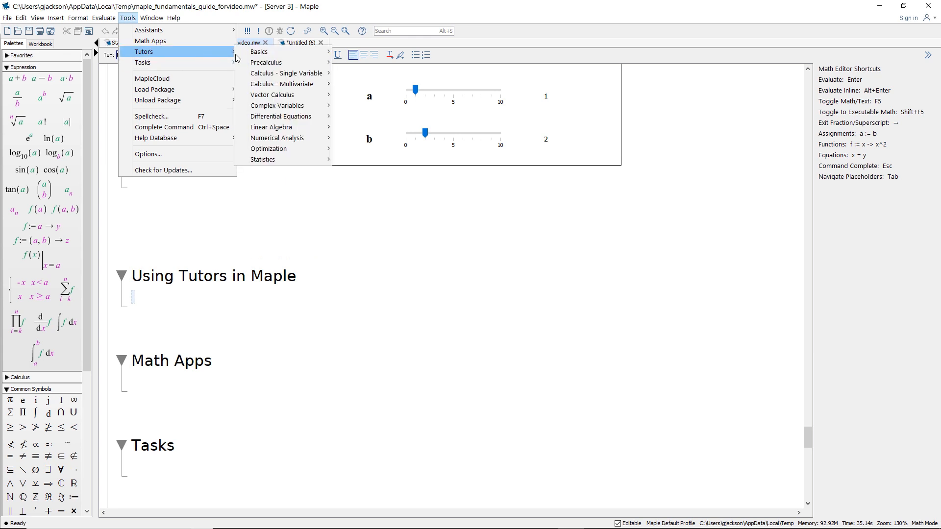
pyautogui.moveTo(301, 78)
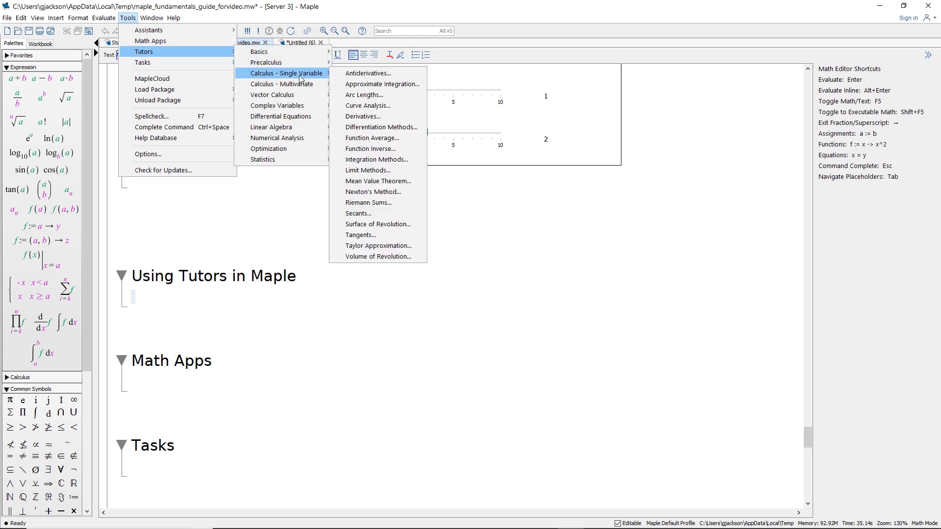
pyautogui.click(393, 162)
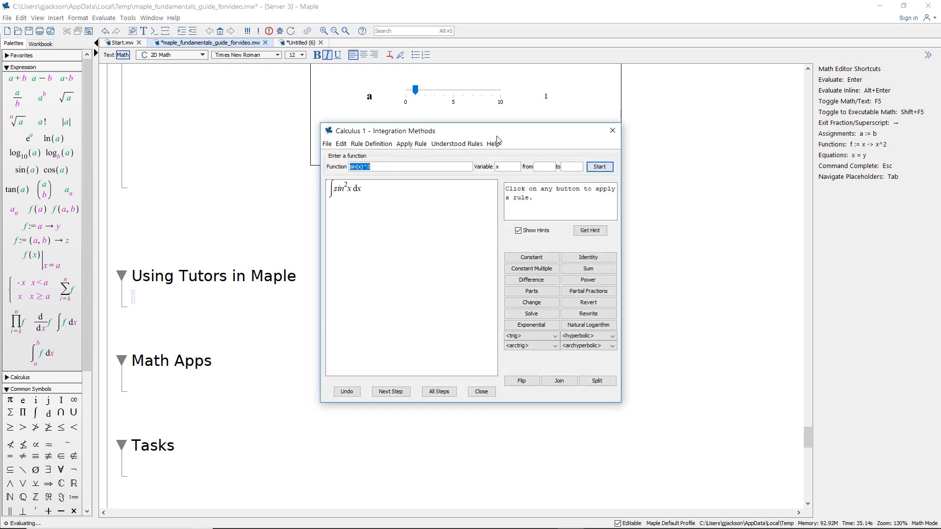
pyautogui.click(401, 163)
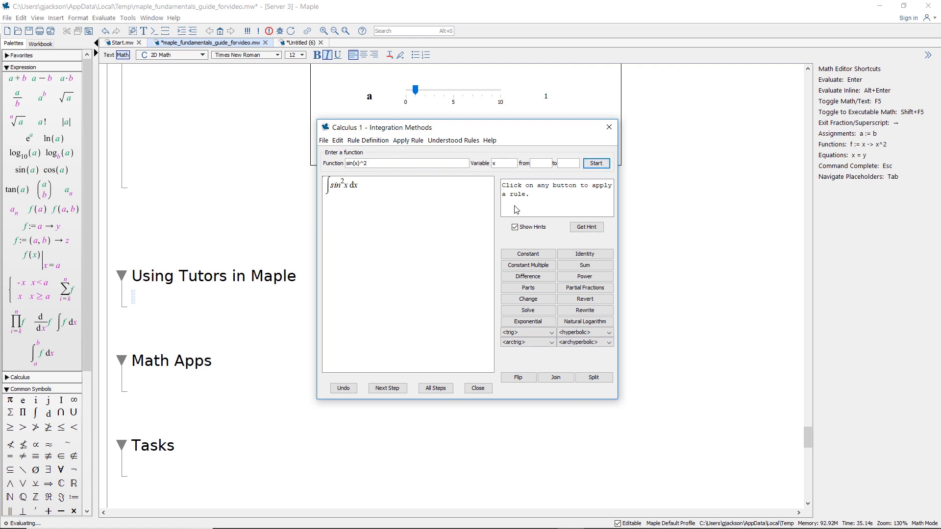
# Step: Get a hint for integrating sin(x)^2, advance through the solution one step at a time, and display all steps
pyautogui.click(591, 228)
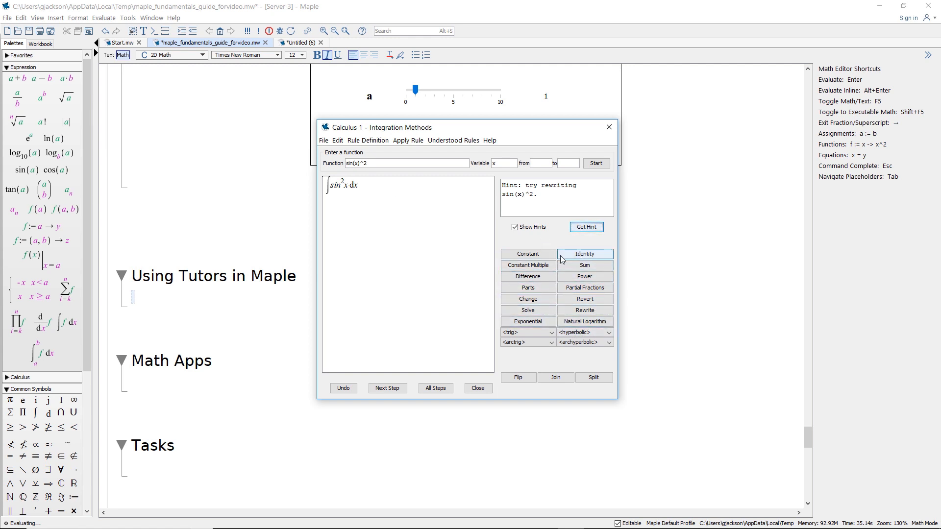
pyautogui.click(396, 392)
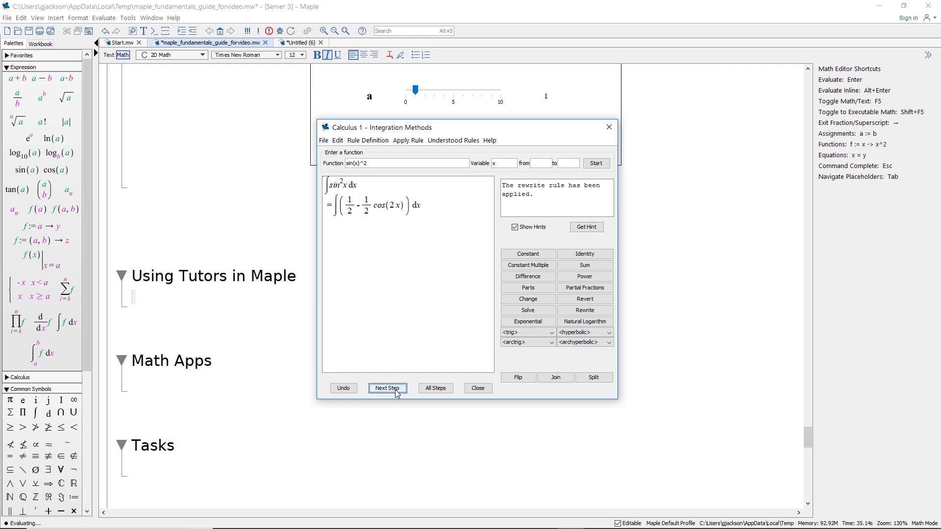
pyautogui.click(387, 388)
pyautogui.click(387, 388)
pyautogui.click(395, 392)
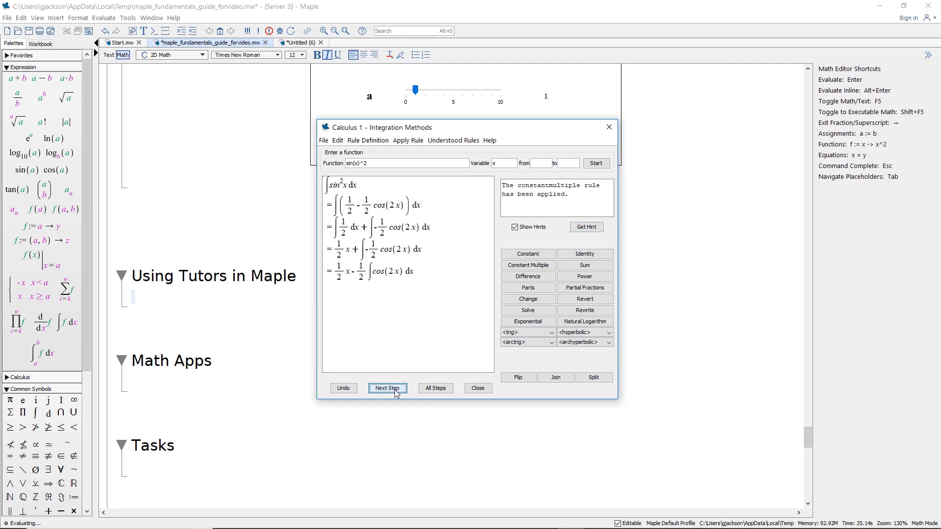
pyautogui.click(395, 393)
pyautogui.click(394, 394)
pyautogui.click(394, 393)
pyautogui.click(393, 392)
pyautogui.click(435, 389)
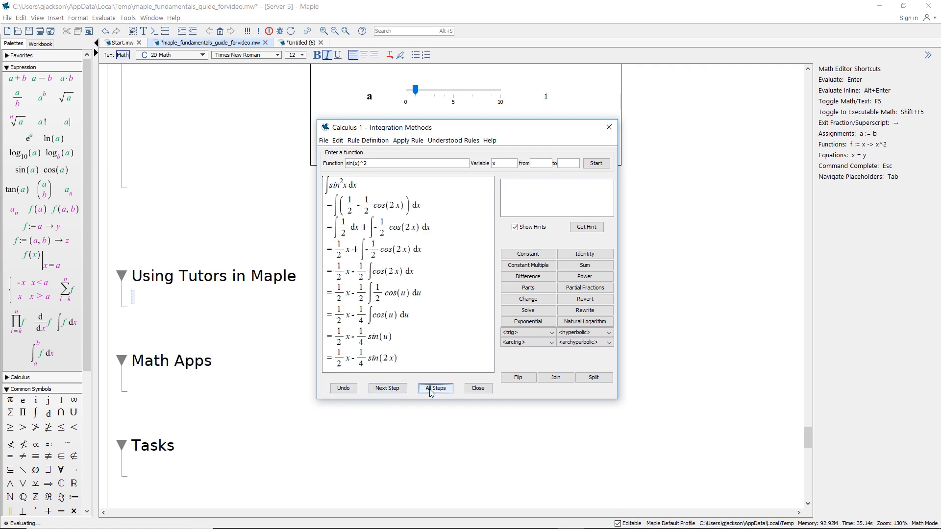
# Step: Close the Integration Methods tutor to return the worked solution of sin(x)^2 to the worksheet
pyautogui.click(477, 388)
pyautogui.scroll(-2, 424, 376)
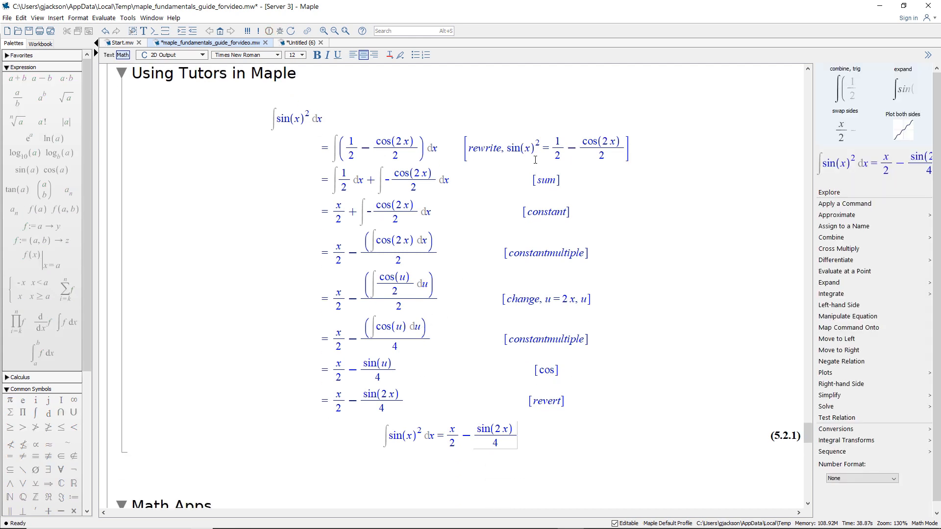
pyautogui.scroll(-3, 526, 416)
pyautogui.scroll(-4, 526, 416)
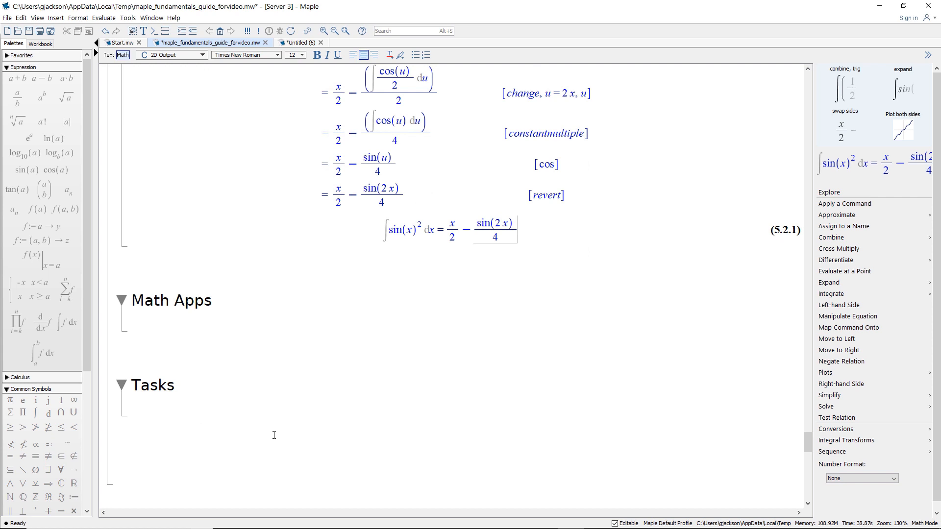
# Step: Open the Conic Sections math app from the geometry collection and set its plane's angle slider to about -20
pyautogui.click(157, 307)
pyautogui.click(156, 316)
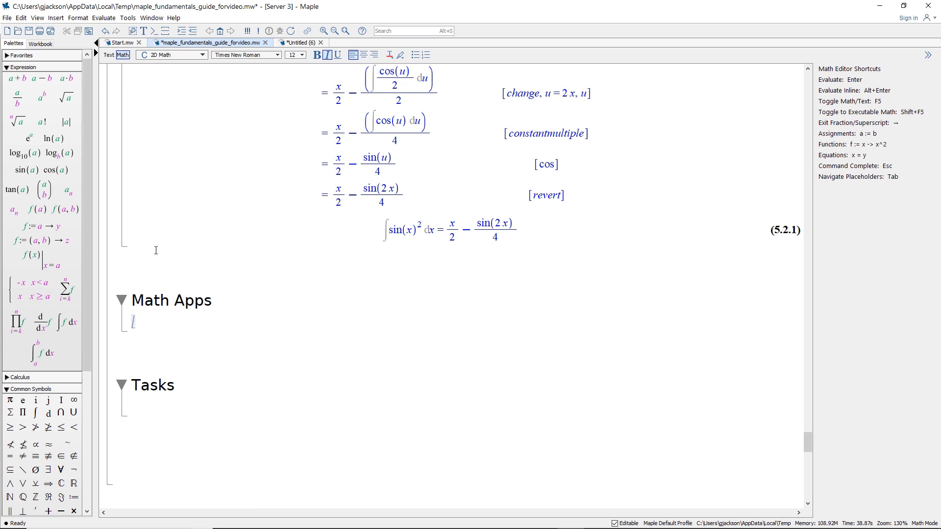
pyautogui.click(132, 20)
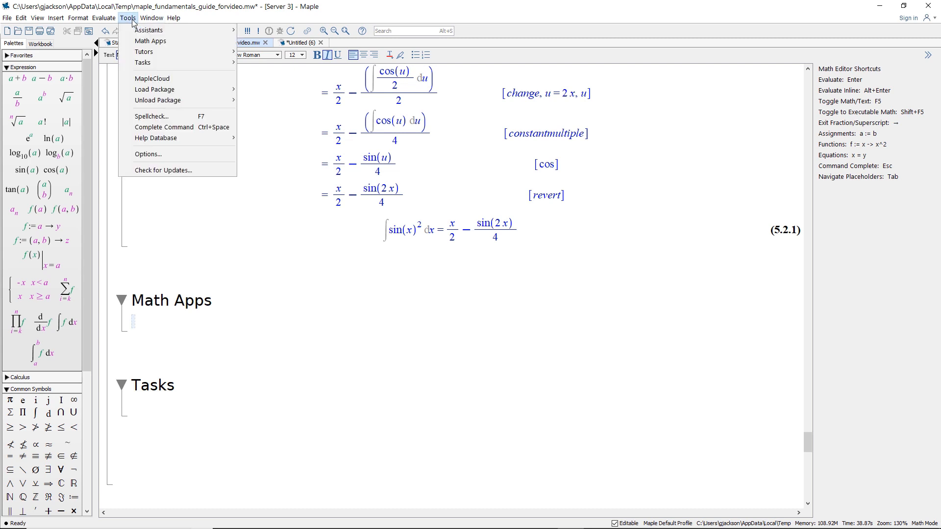
pyautogui.click(150, 41)
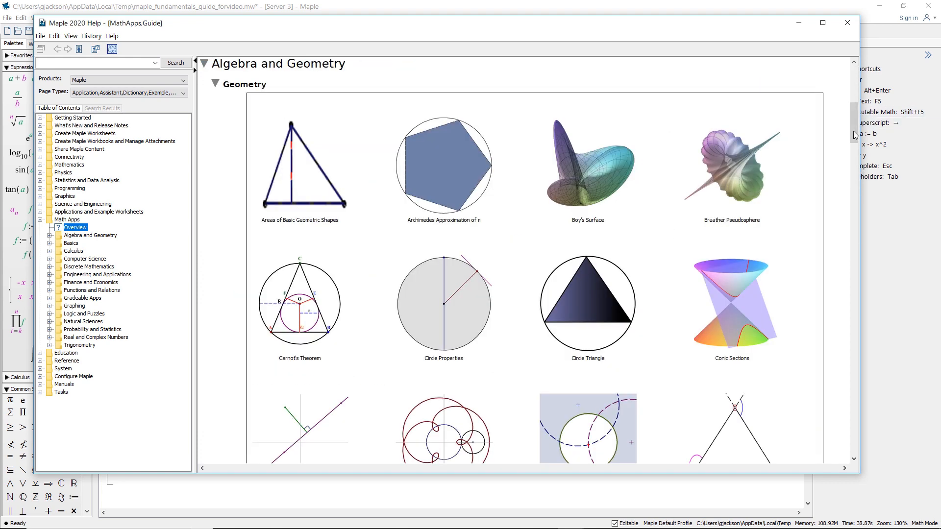
pyautogui.click(743, 337)
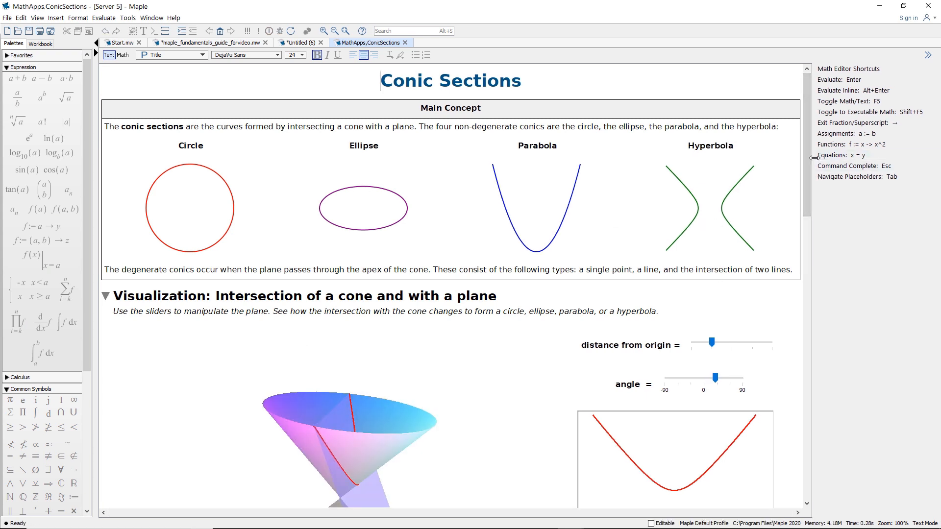
pyautogui.moveTo(808, 161); pyautogui.dragTo(807, 231)
pyautogui.moveTo(710, 125); pyautogui.dragTo(694, 163)
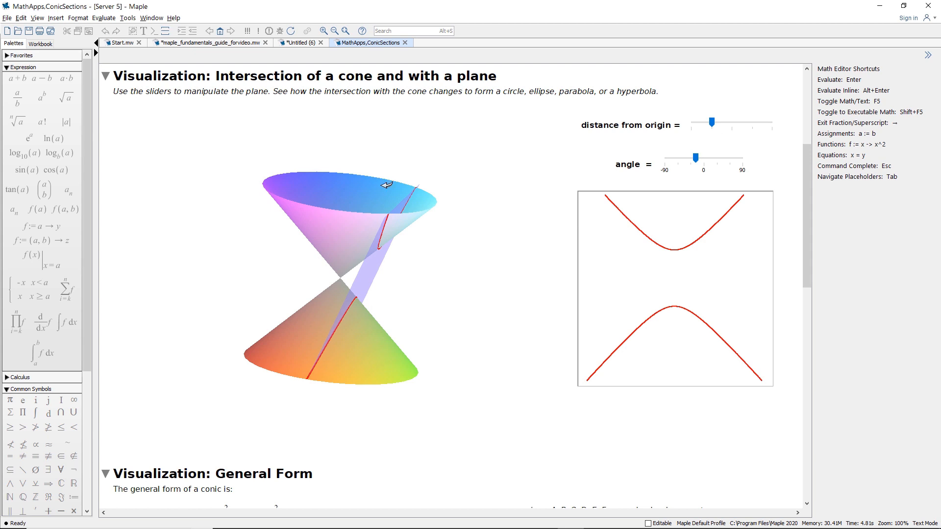
# Step: Open the Solids of Revolution: Volumes by Disks math app from the Calculus collection of the Math Apps guide
pyautogui.click(129, 21)
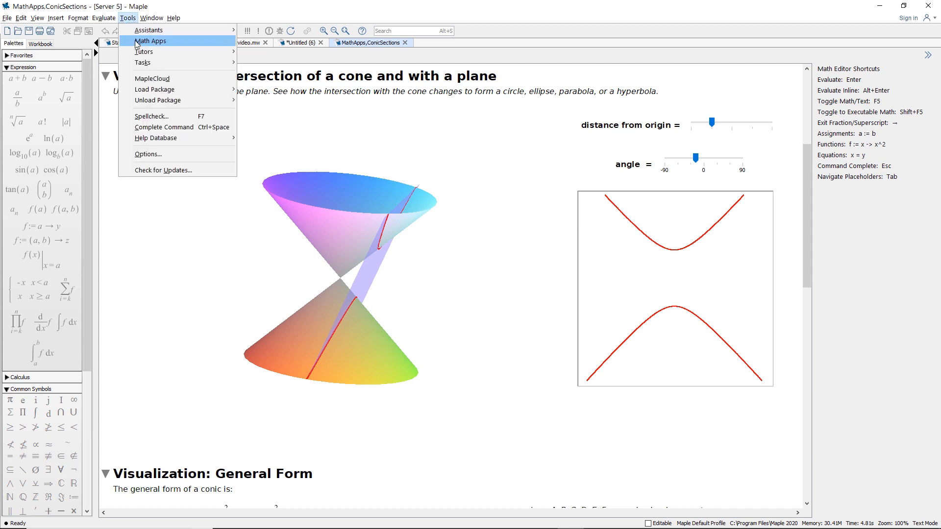
pyautogui.click(150, 41)
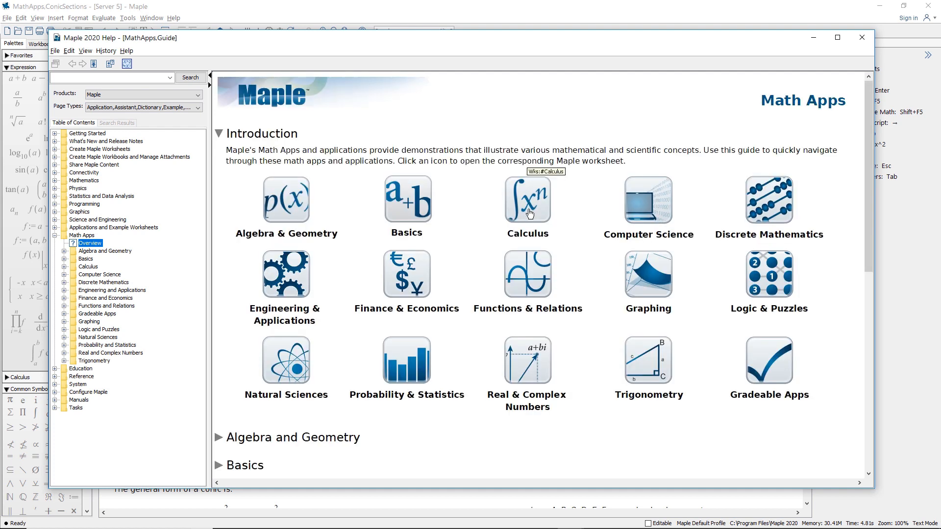
pyautogui.click(528, 213)
pyautogui.moveTo(870, 202); pyautogui.dragTo(870, 262)
pyautogui.click(646, 314)
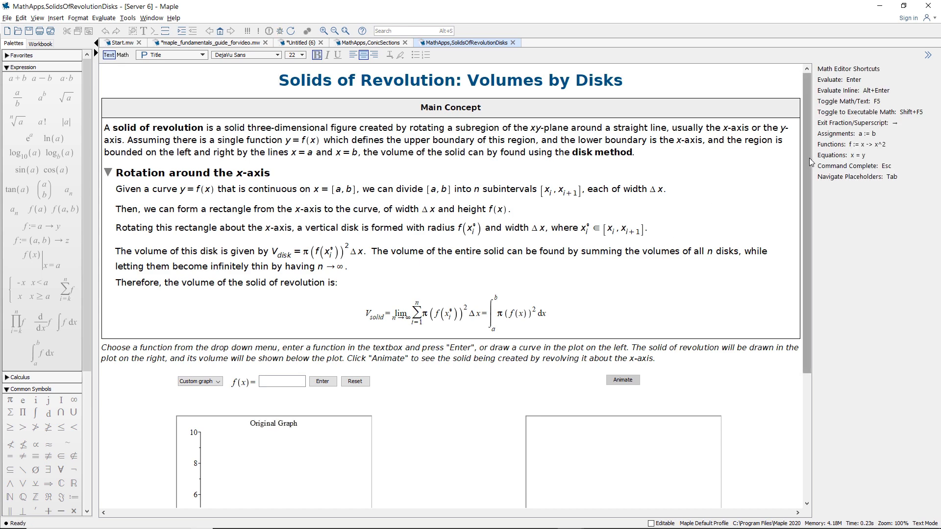
# Step: Choose y = sqrt(x) as the function to revolve, rotate the resulting solid slightly, and animate its creation
pyautogui.scroll(-5, 760, 181)
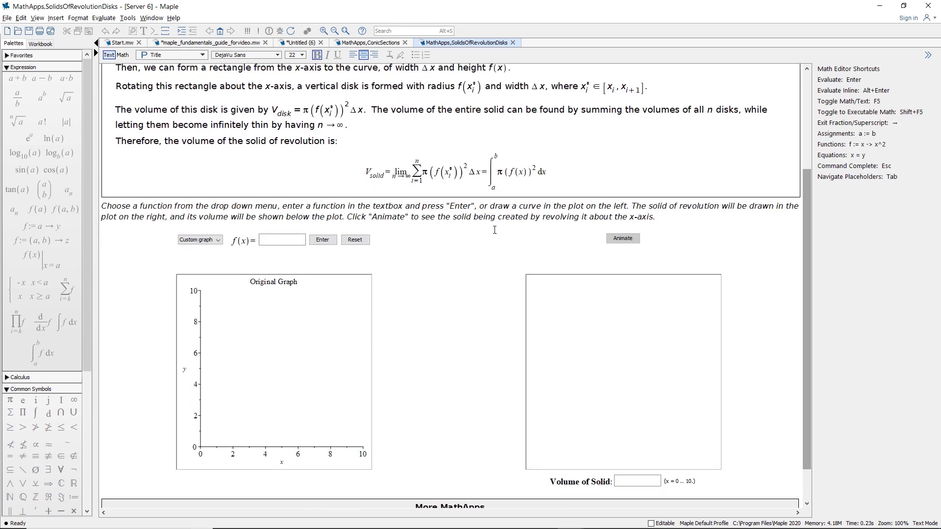
pyautogui.click(209, 241)
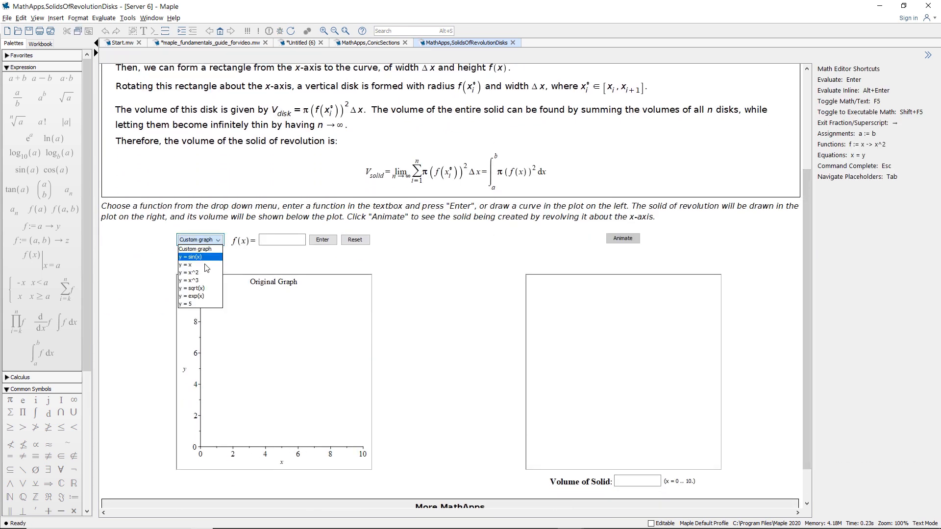
pyautogui.click(204, 288)
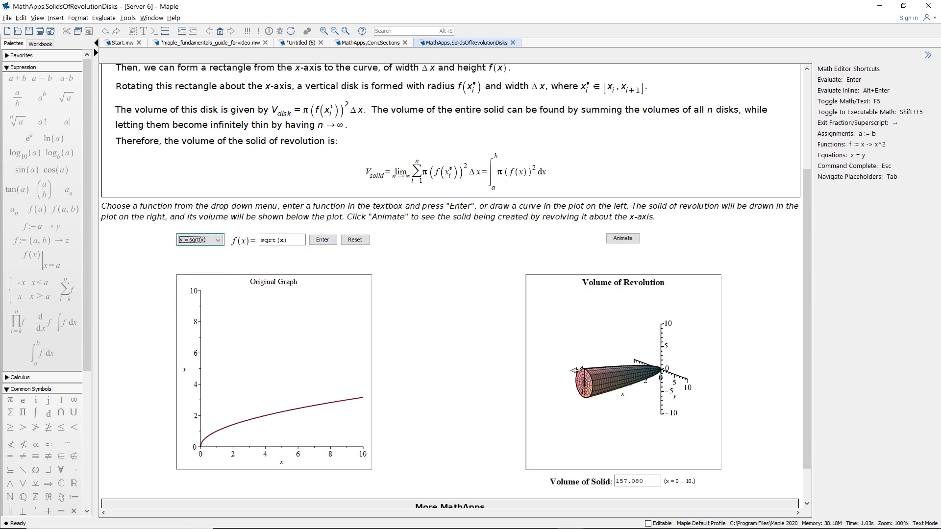
pyautogui.moveTo(648, 396)
pyautogui.mouseDown()
pyautogui.moveTo(635, 406)
pyautogui.moveTo(646, 408)
pyautogui.mouseUp()
pyautogui.click(627, 240)
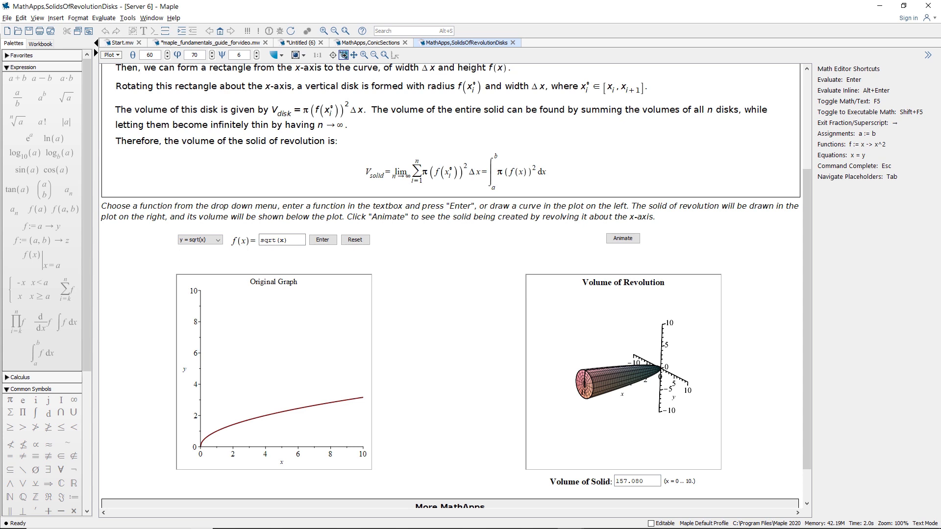
pyautogui.click(196, 165)
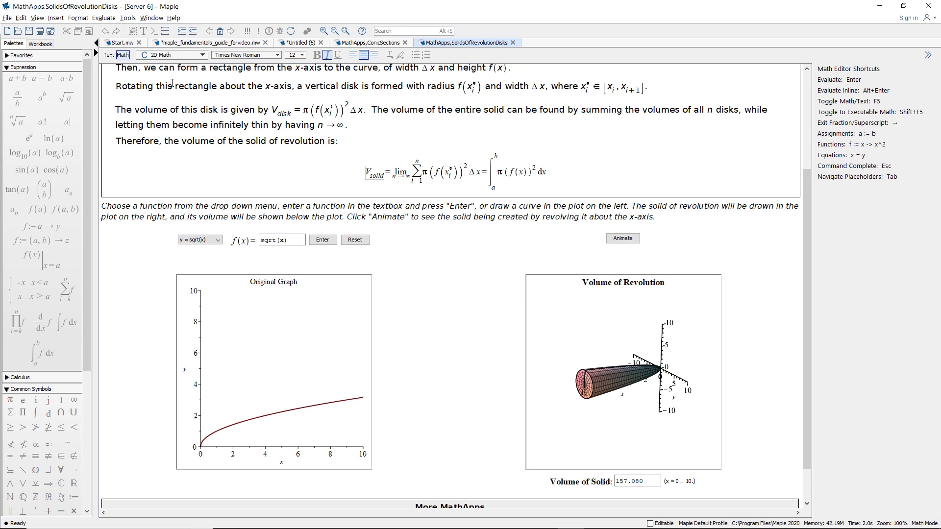
# Step: Browse the available task categories in the help system, close it, and return to the maple_fundamentals_guide_forvideo.mw worksheet
pyautogui.click(127, 18)
pyautogui.moveTo(206, 65)
pyautogui.click(260, 63)
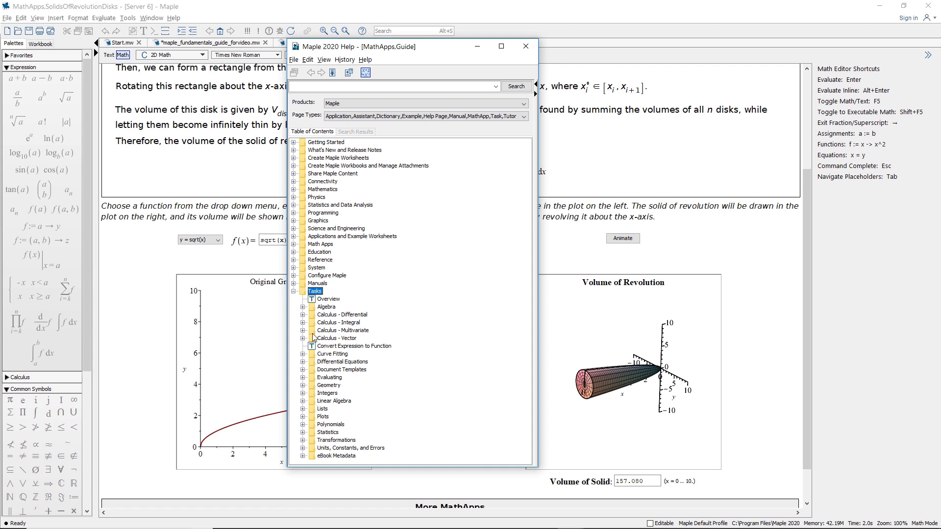
pyautogui.click(524, 47)
pyautogui.click(201, 43)
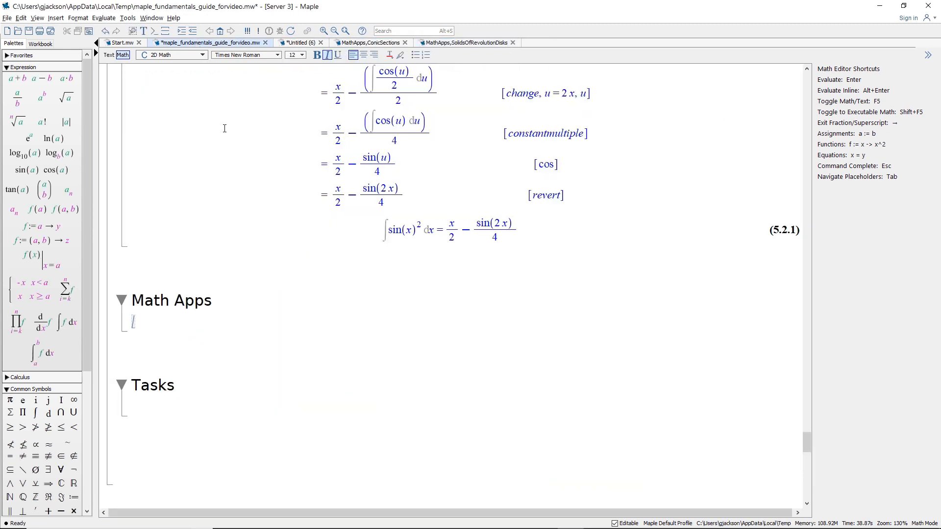
# Step: Add several blank lines for new input under the Entering Commands heading
pyautogui.scroll(-8, 380, 394)
pyautogui.click(156, 295)
pyautogui.press('Return')
pyautogui.press('Return')
pyautogui.press('Return')
pyautogui.press('Return')
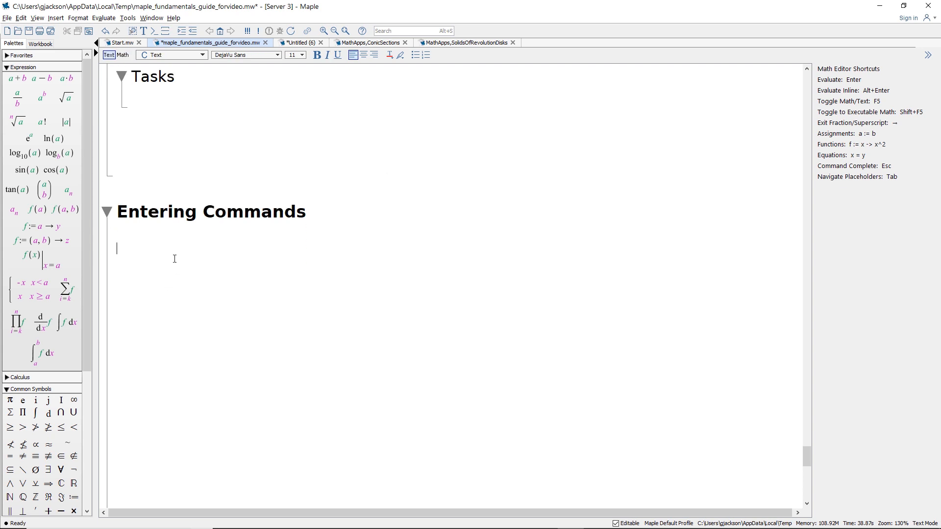
pyautogui.scroll(-1, 188, 283)
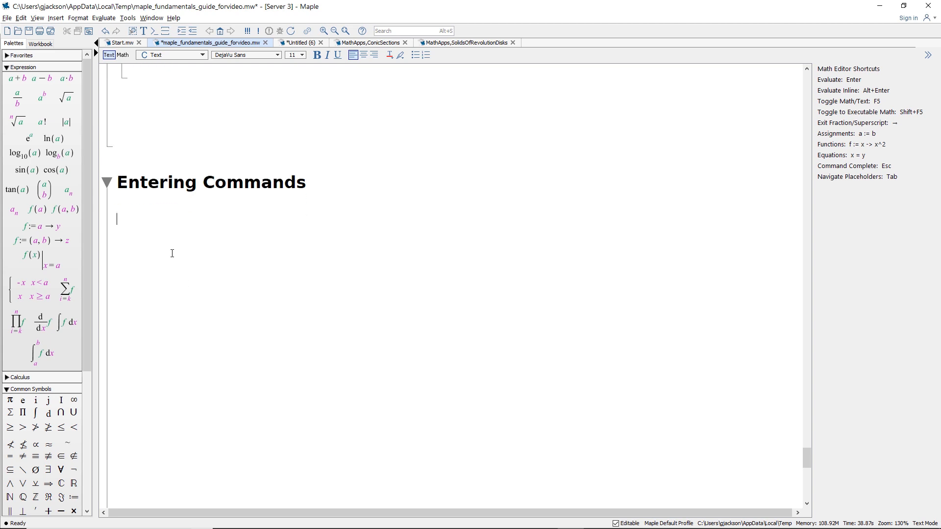
# Step: Enter the math command factor(x^4 - y^4) under the Entering Commands heading and evaluate it
pyautogui.press('F5')
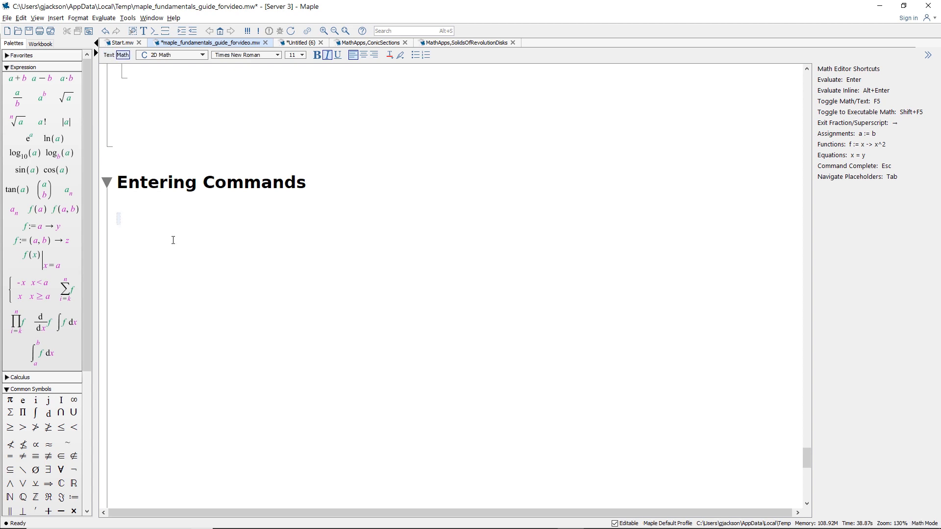
pyautogui.write('factor')
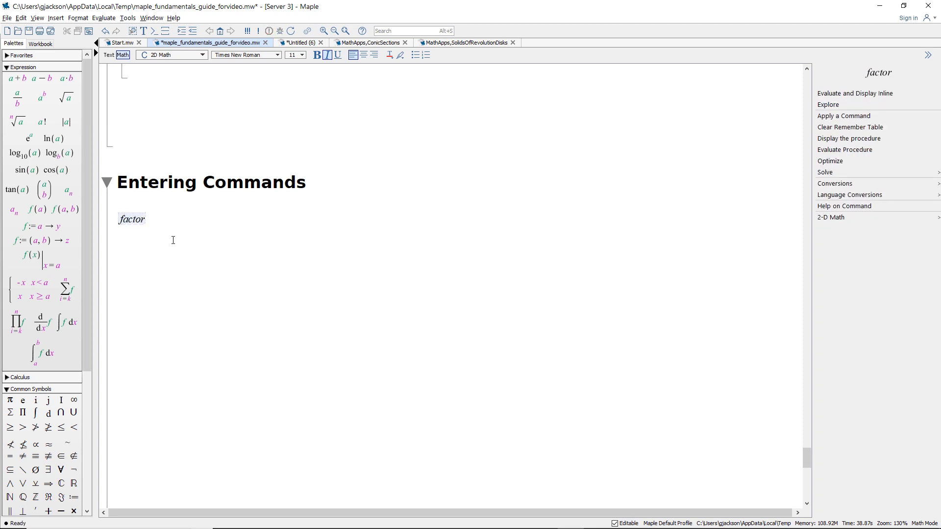
pyautogui.write('(x^4')
pyautogui.press('Right')
pyautogui.write('- y')
pyautogui.write('^4')
pyautogui.press('Right')
pyautogui.write(')')
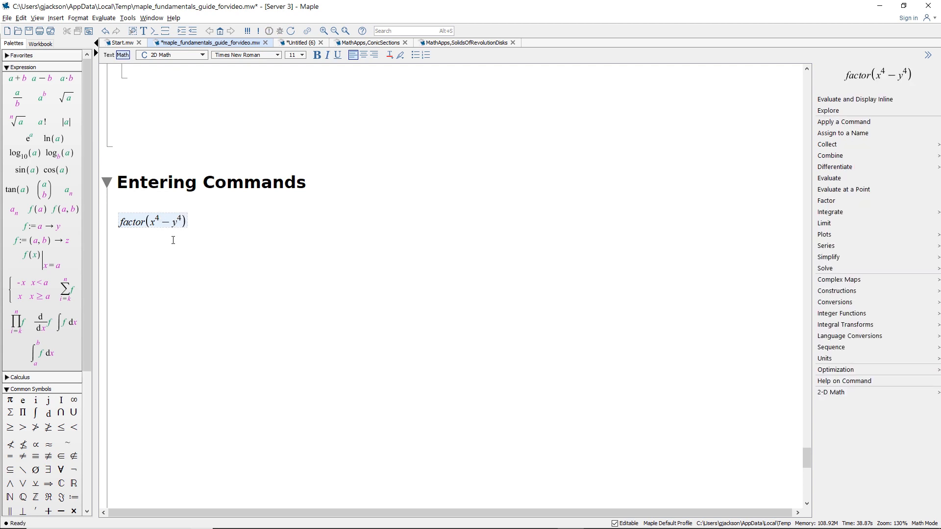
pyautogui.press('Return')
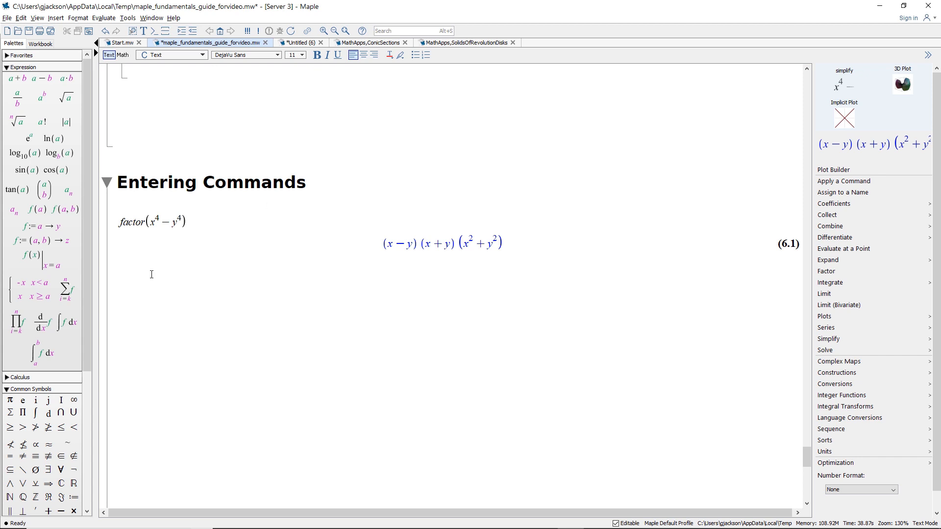
# Step: Below the factored result, begin the math assignment M := with a 2-by-2 matrix template
pyautogui.click(141, 304)
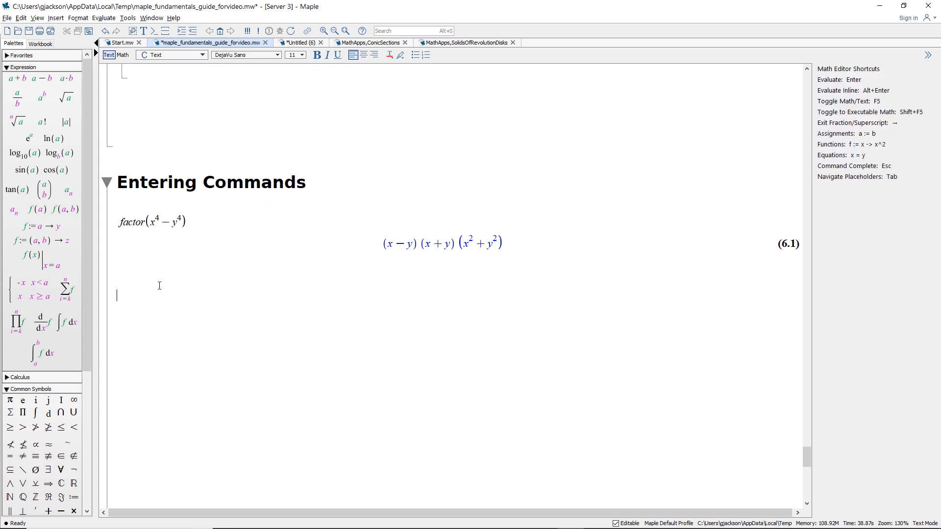
pyautogui.moveTo(87, 286); pyautogui.dragTo(86, 433)
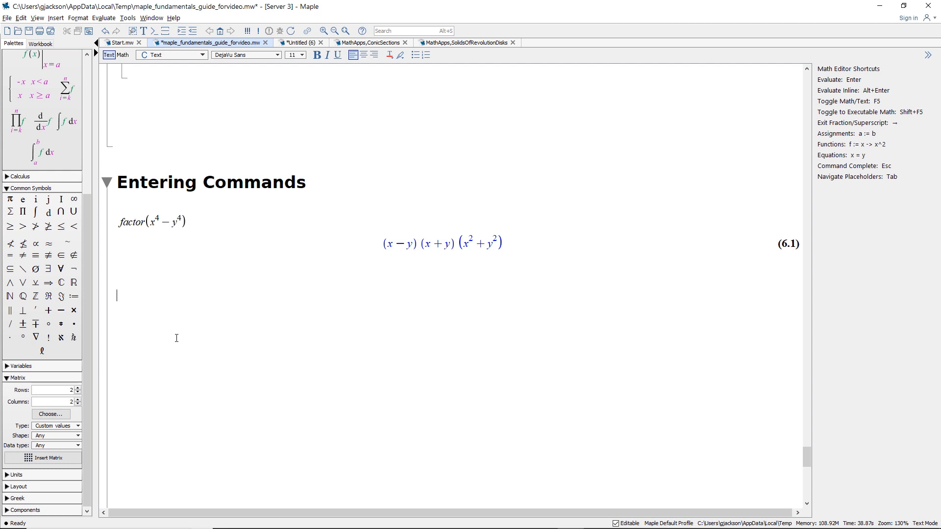
pyautogui.press('F5')
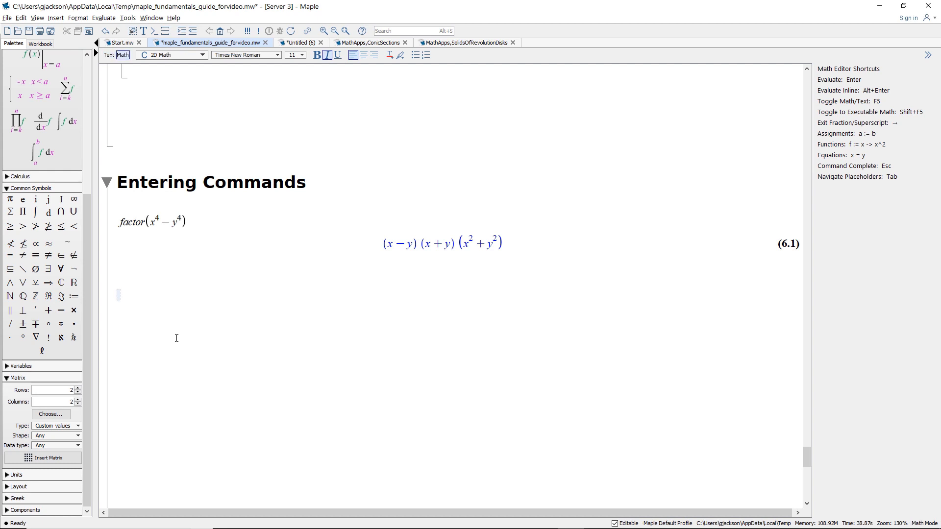
pyautogui.write('M:=')
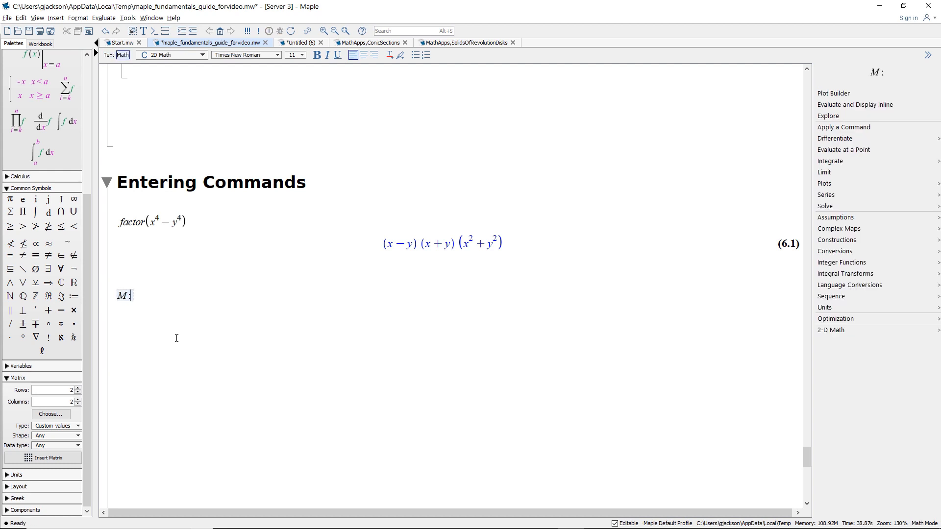
pyautogui.click(60, 453)
# Step: Fill matrix M with 1 and 2 in the first row and 3 and 5 in the second, and evaluate the assignment
pyautogui.write('1')
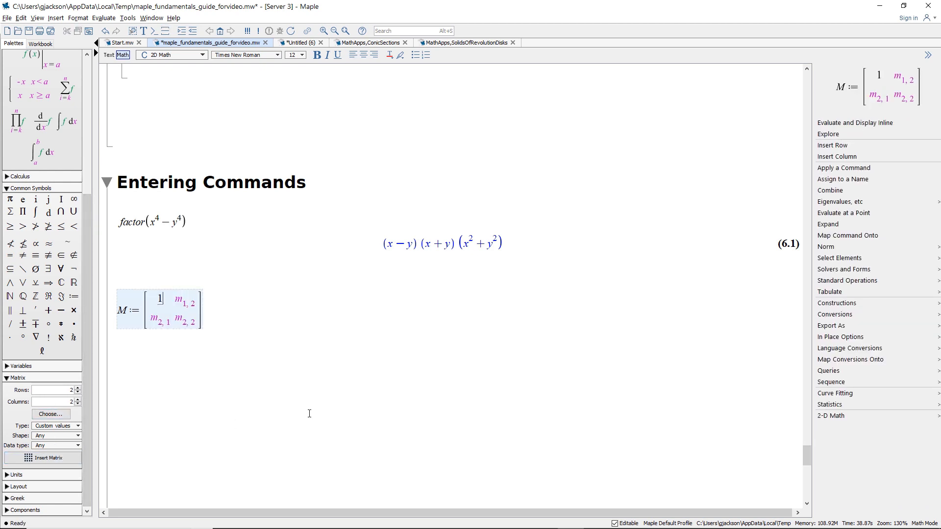
pyautogui.press('Tab')
pyautogui.write('2')
pyautogui.press('Tab')
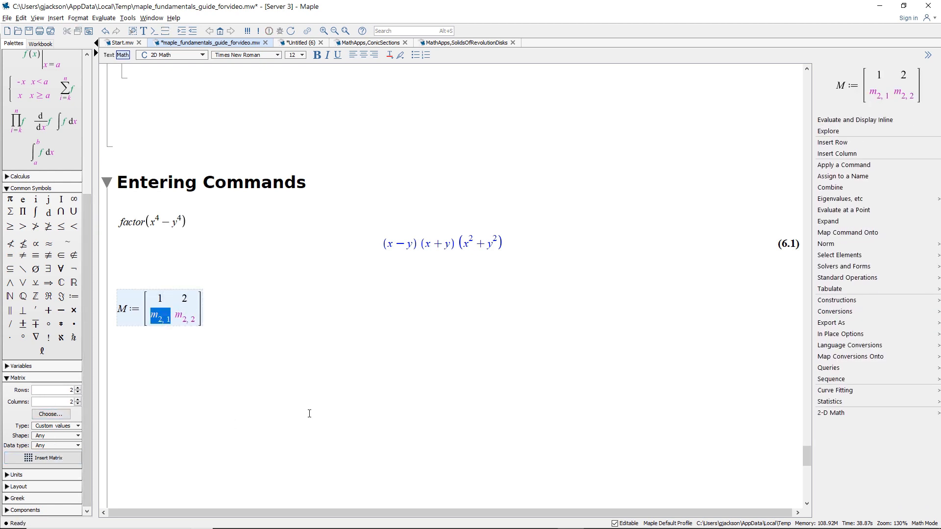
pyautogui.write('3')
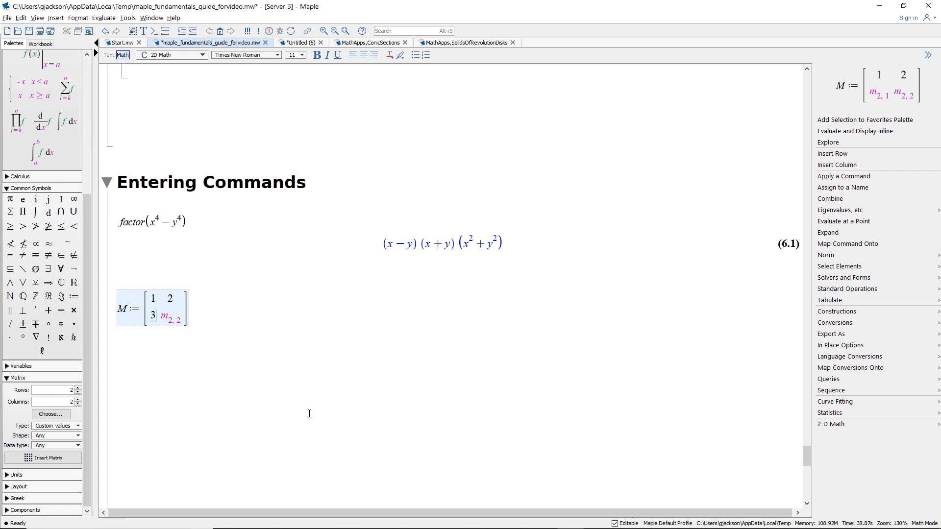
pyautogui.press('Tab')
pyautogui.write('5')
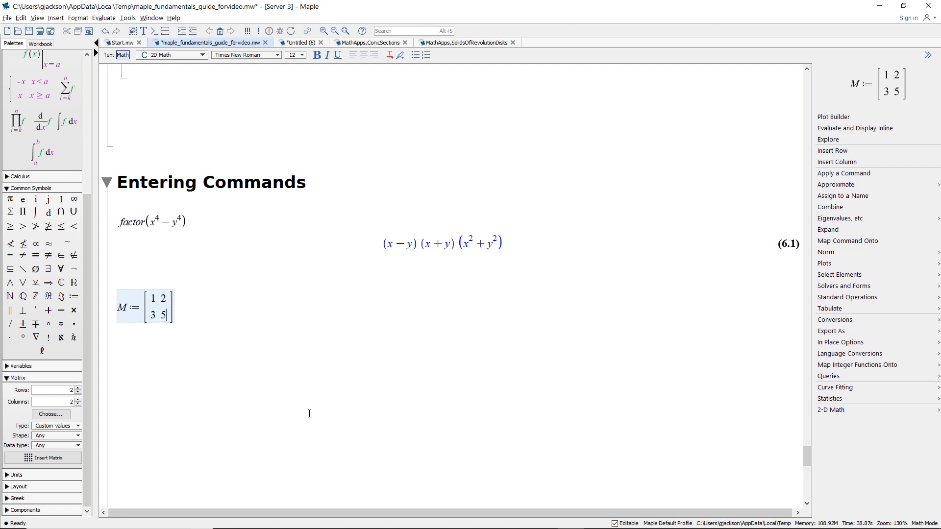
pyautogui.press('Return')
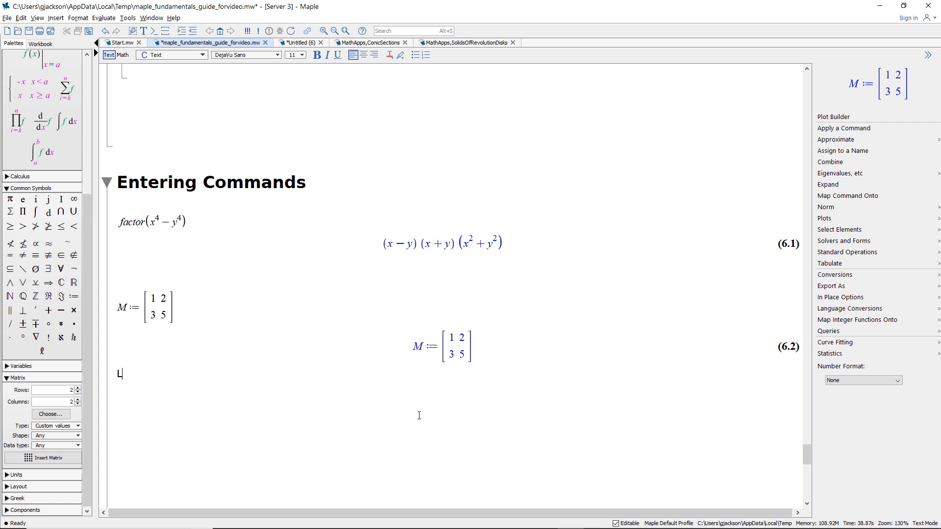
# Step: Below the matrix M result, enter the math command LinearAlgebra[Determinant](M) using command completion and evaluate it
pyautogui.press('F5')
pyautogui.write('LinearAlg')
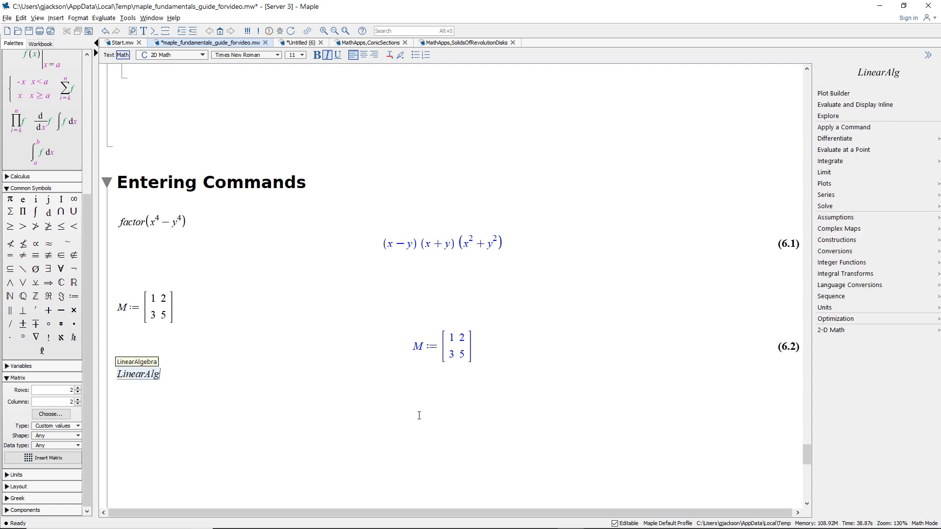
pyautogui.press('Return')
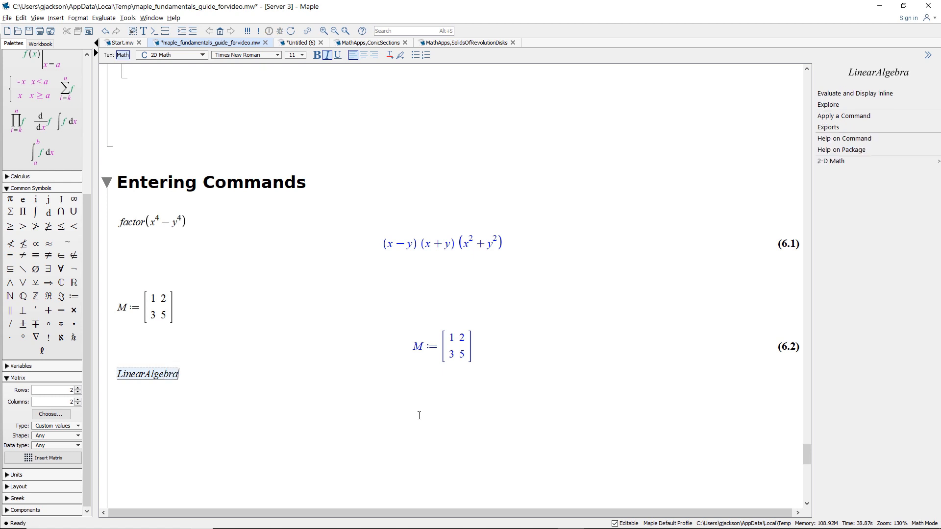
pyautogui.write('[Determi')
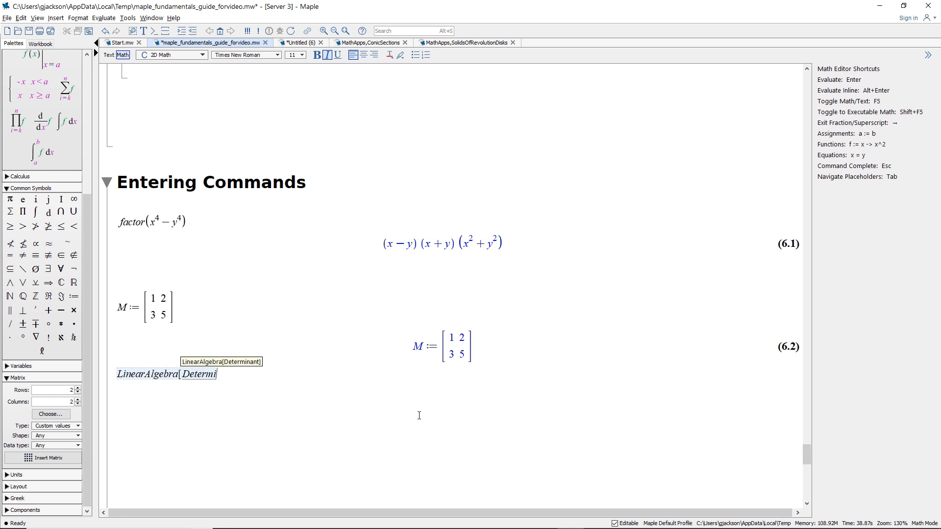
pyautogui.press('Return')
pyautogui.write('(M)')
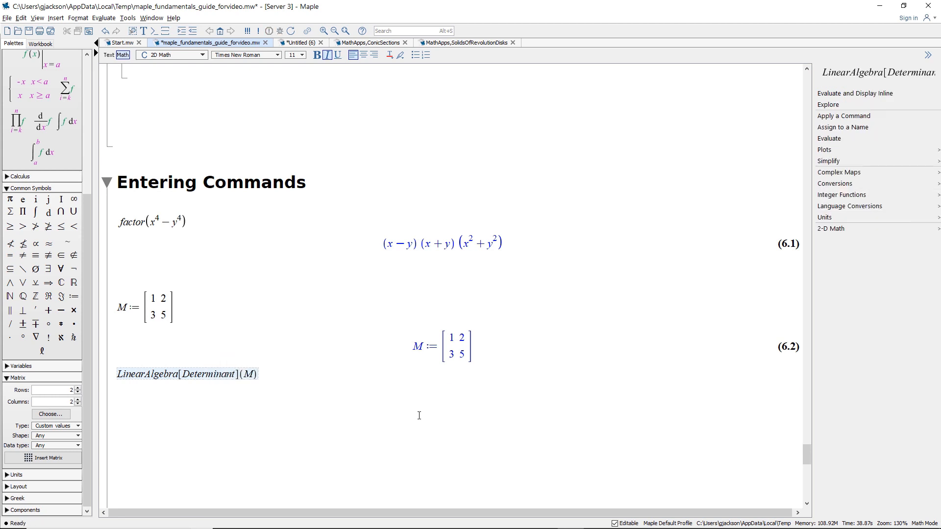
pyautogui.press('Return')
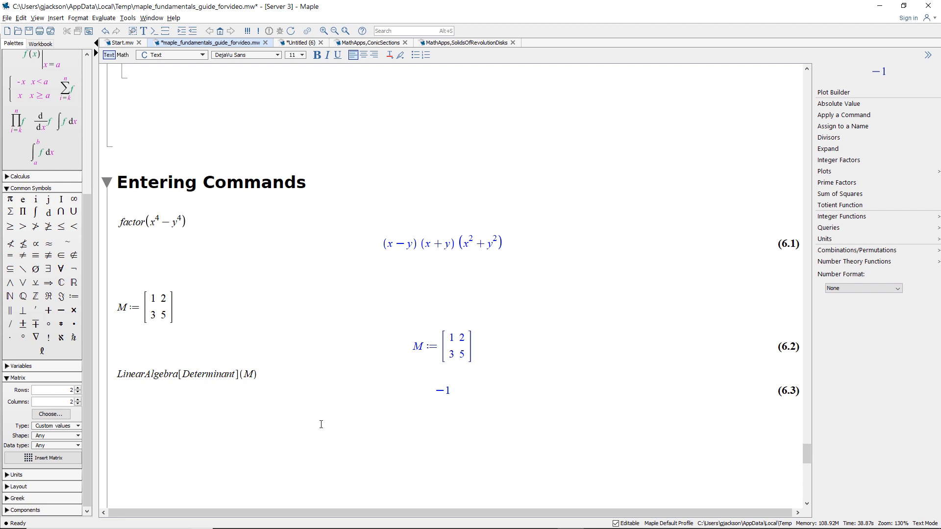
# Step: On the next line, enter the short-form math command Determinant(M) without the package name and evaluate it
pyautogui.press('F5')
pyautogui.write('Determinant(M)')
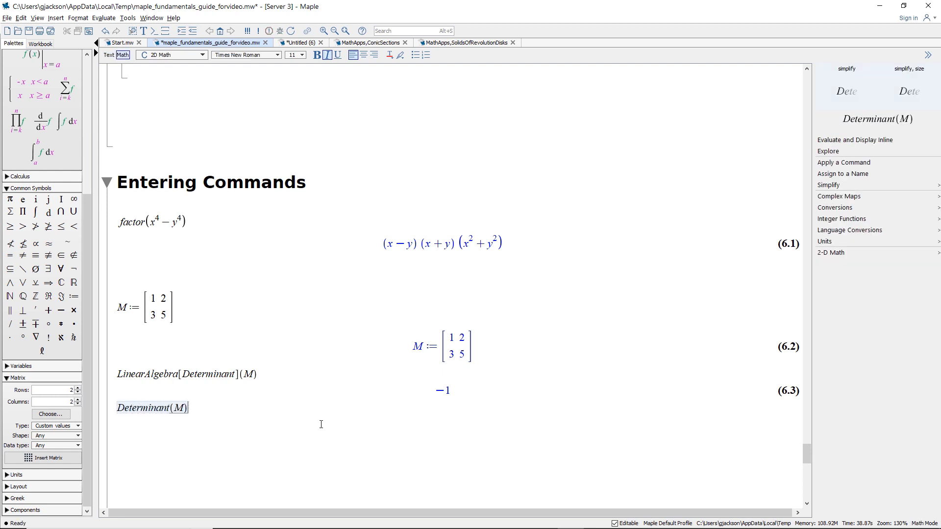
pyautogui.press('Return')
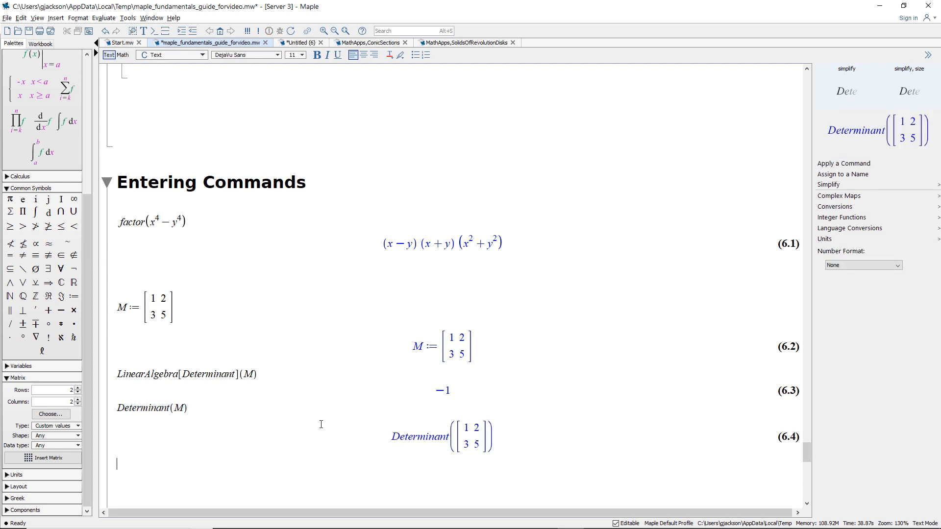
# Step: Load the linear algebra package by entering and evaluating with(LinearAlgebra) below the Determinant(M) result
pyautogui.scroll(-2, 166, 440)
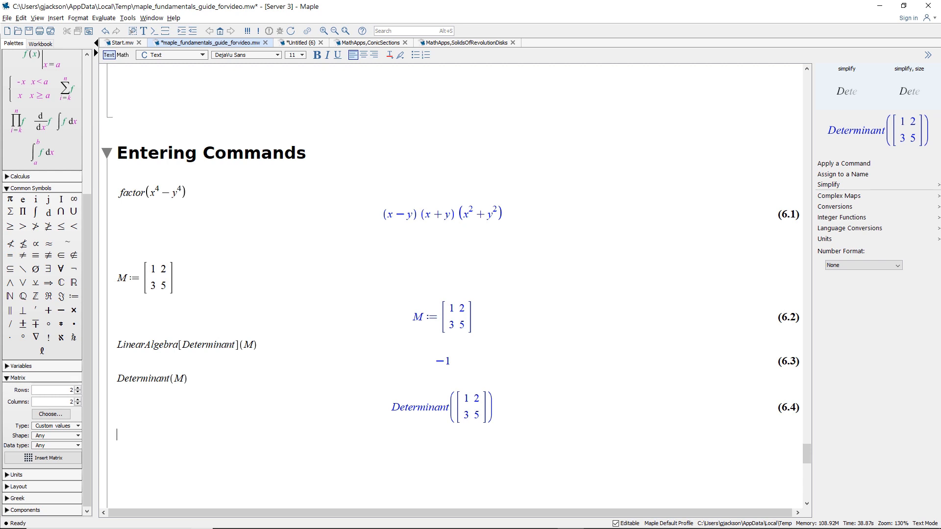
pyautogui.press('F5')
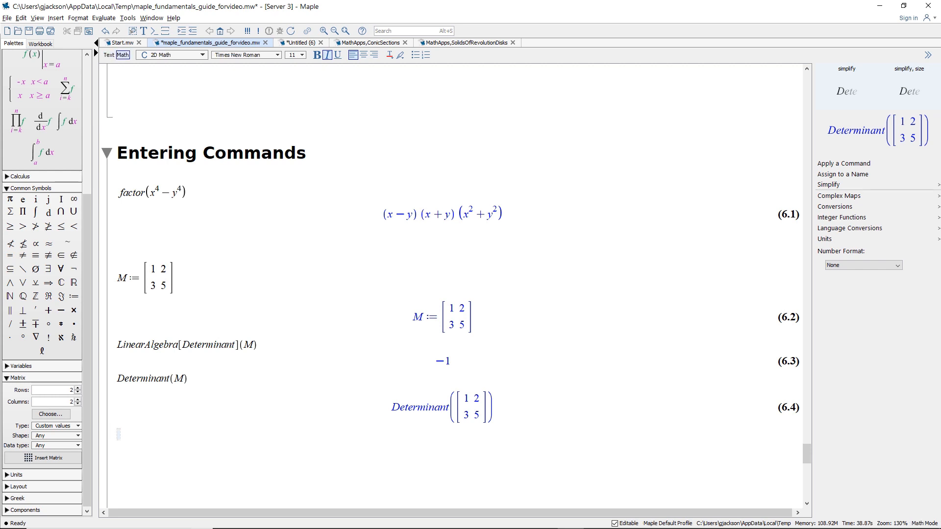
pyautogui.write('with(L')
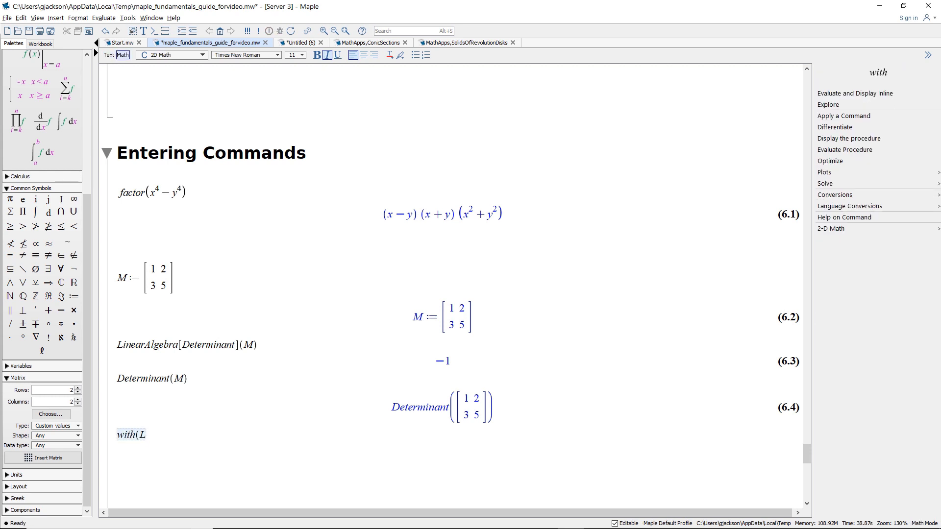
pyautogui.write('inearAlgebra)')
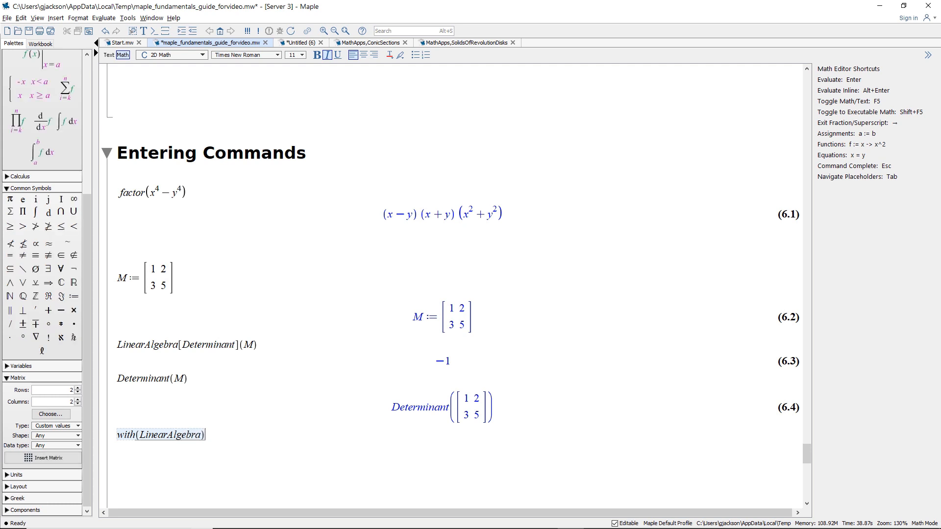
pyautogui.press('Return')
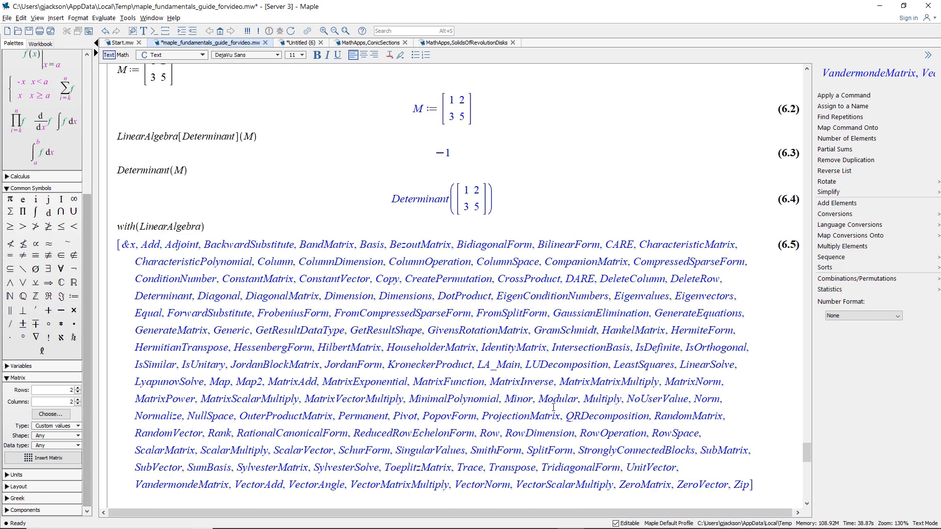
# Step: Add a colon to the end of the with(LinearAlgebra) command and re-evaluate it to suppress its output
pyautogui.scroll(-2, 422, 395)
pyautogui.scroll(2, 420, 396)
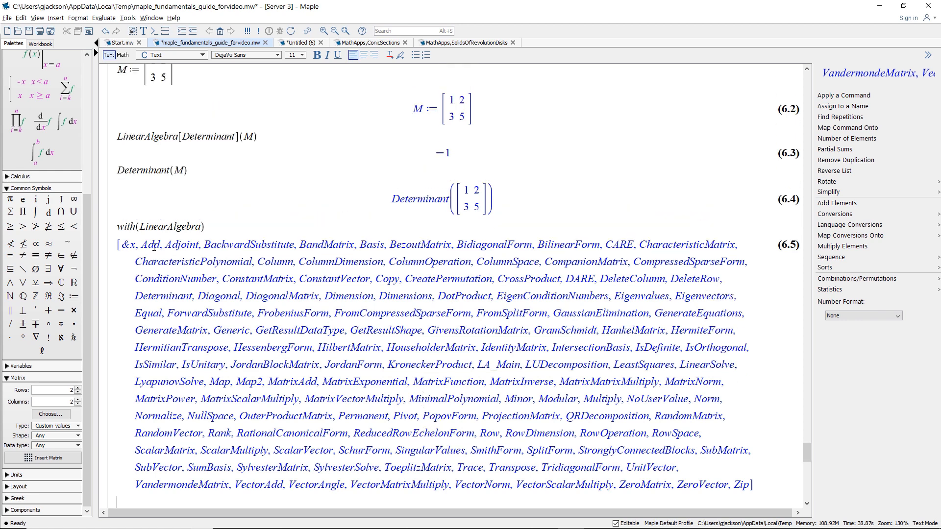
pyautogui.click(208, 230)
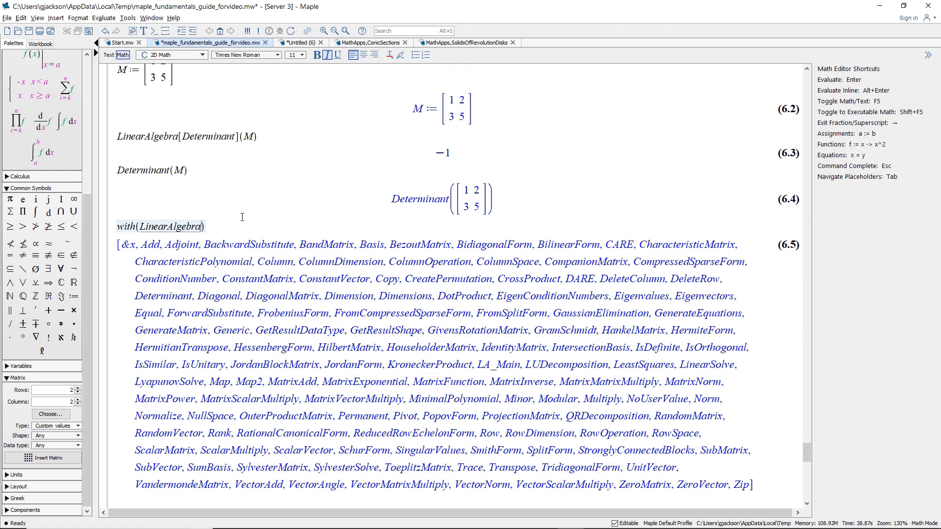
pyautogui.write(':')
pyautogui.press('Return')
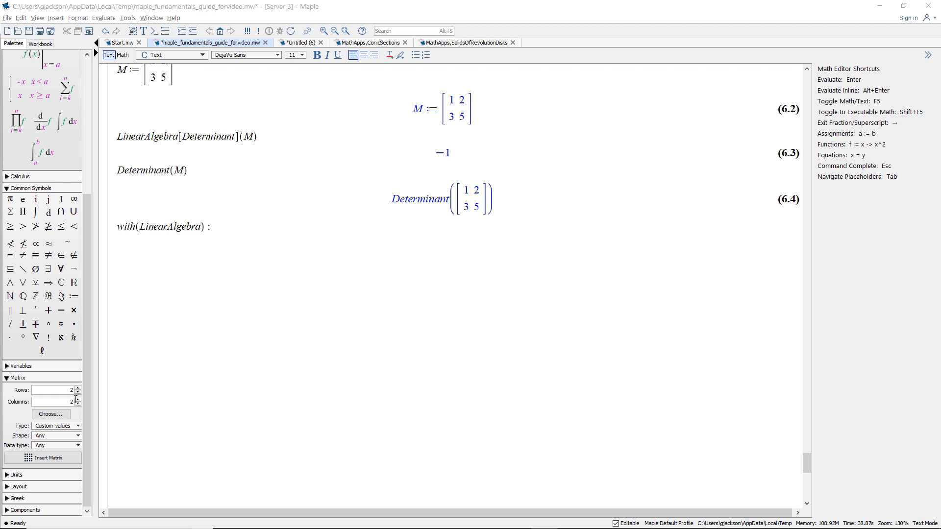
# Step: Add a blank line below the with(LinearAlgebra) command, and re-evaluate the short-form Determinant(M) command
pyautogui.click(112, 255)
pyautogui.press('Return')
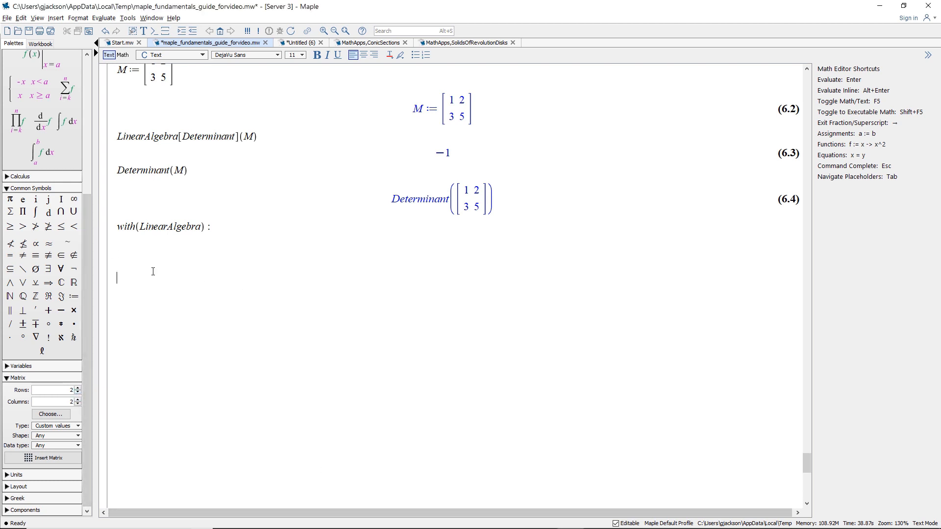
pyautogui.press('F5')
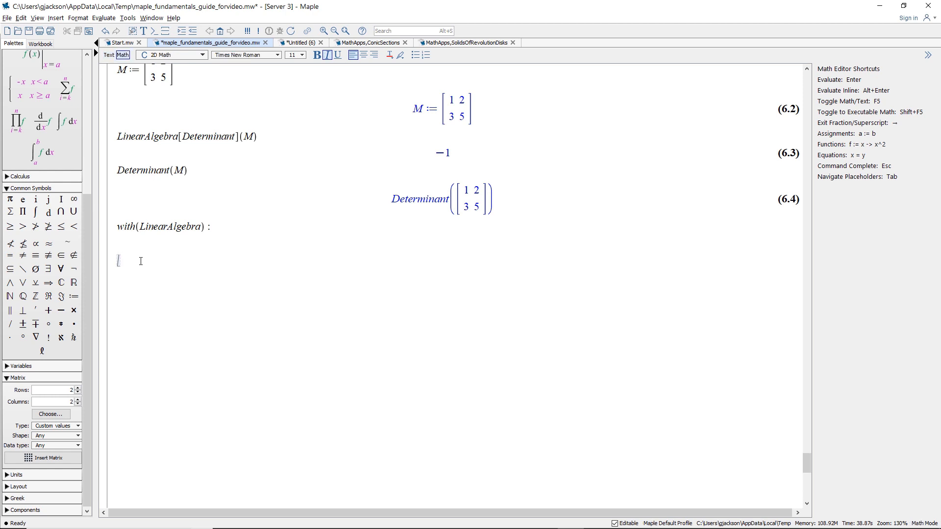
pyautogui.click(182, 170)
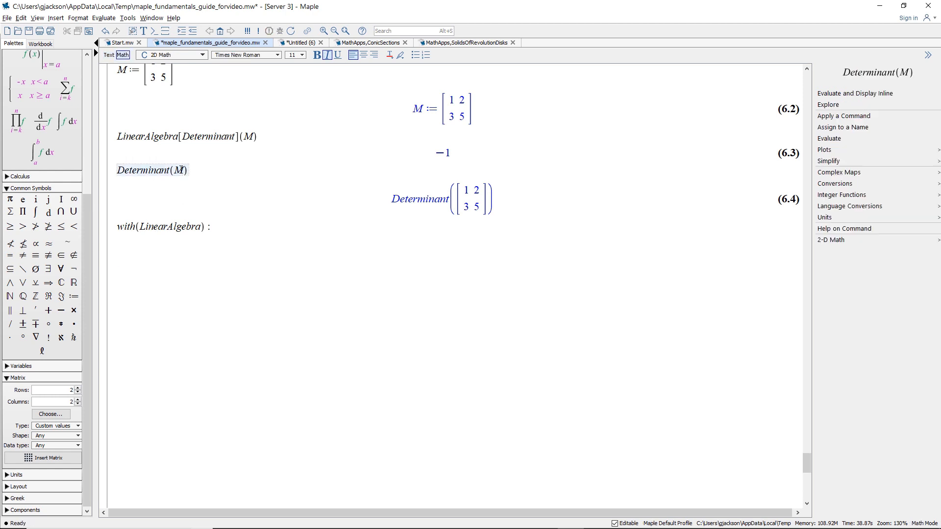
pyautogui.press('Return')
# Step: Below the package command, enter GaussianElimination(M) by completing the command name from "Gau", and evaluate it
pyautogui.click(174, 285)
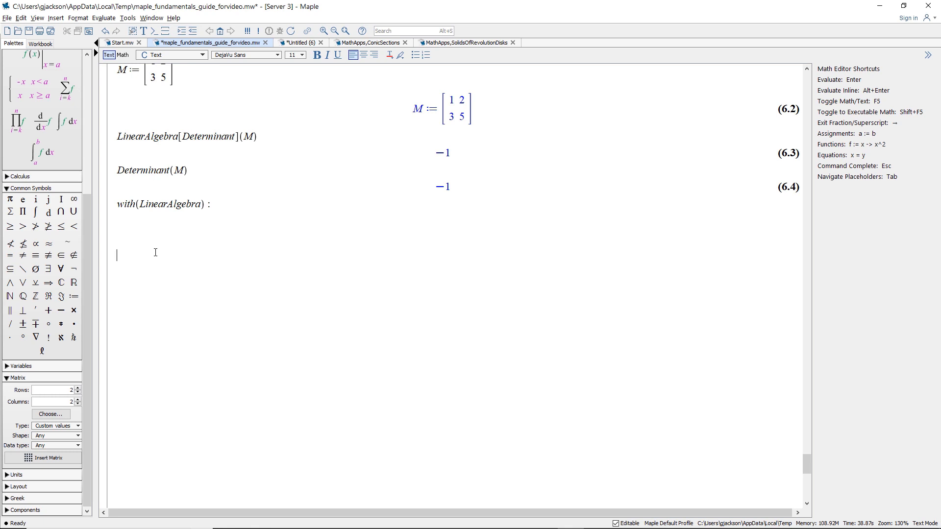
pyautogui.press('F5')
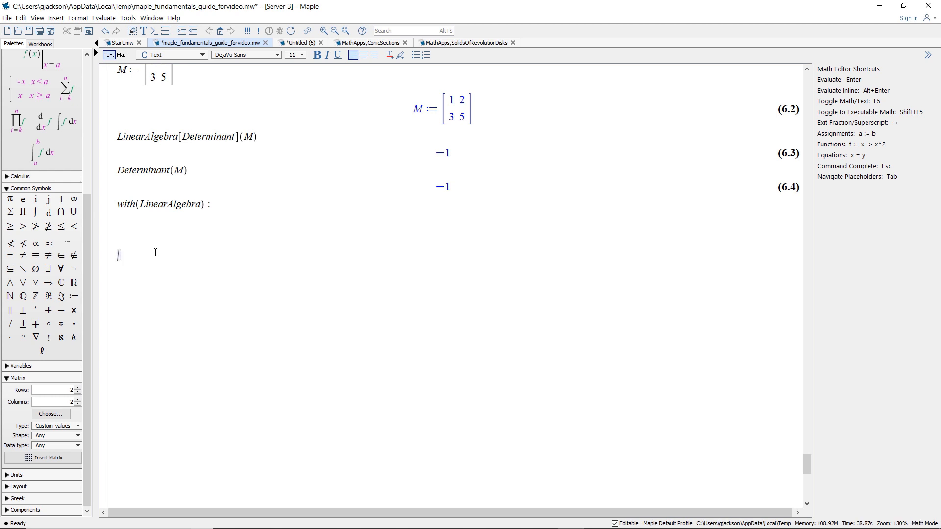
pyautogui.write('Gau')
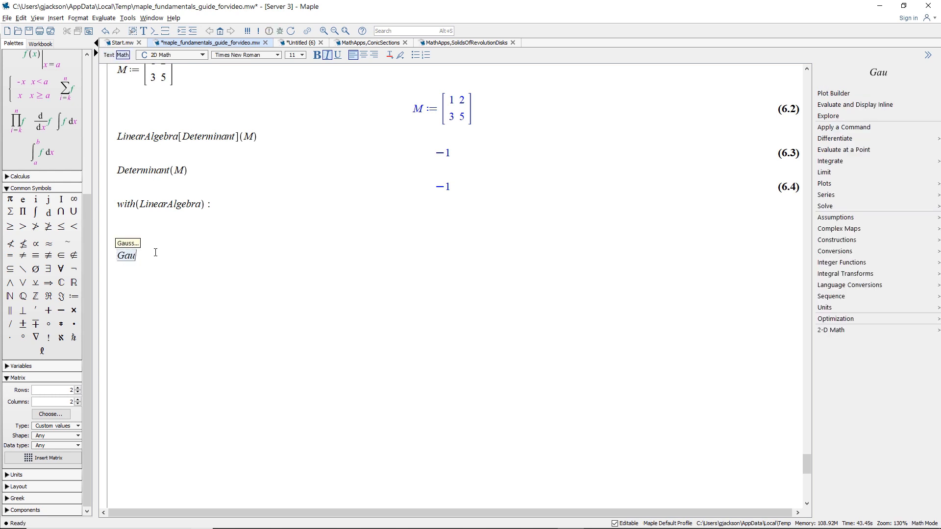
pyautogui.press('Escape')
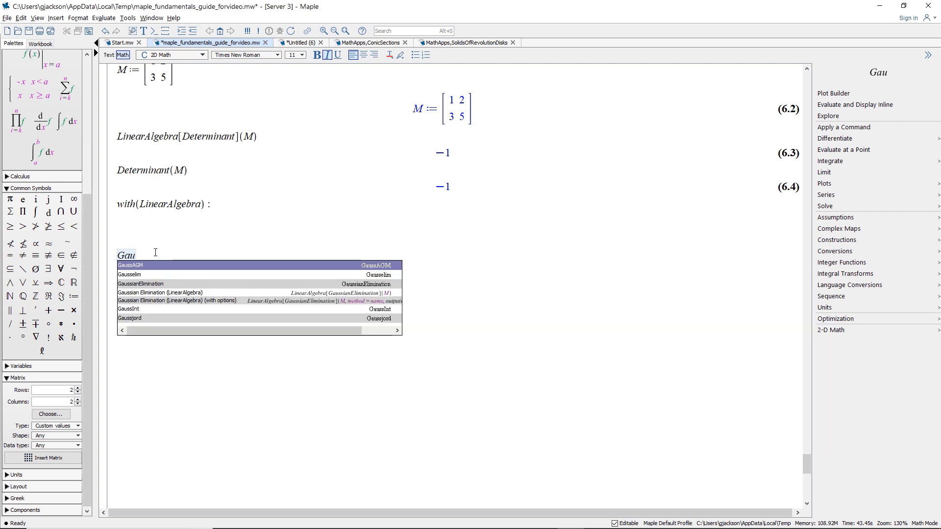
pyautogui.click(168, 283)
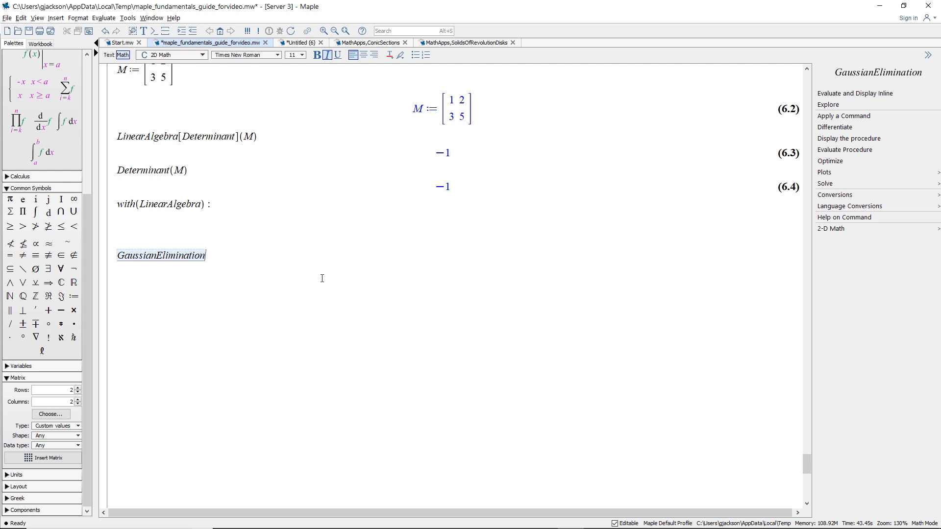
pyautogui.write('(M)')
pyautogui.press('Return')
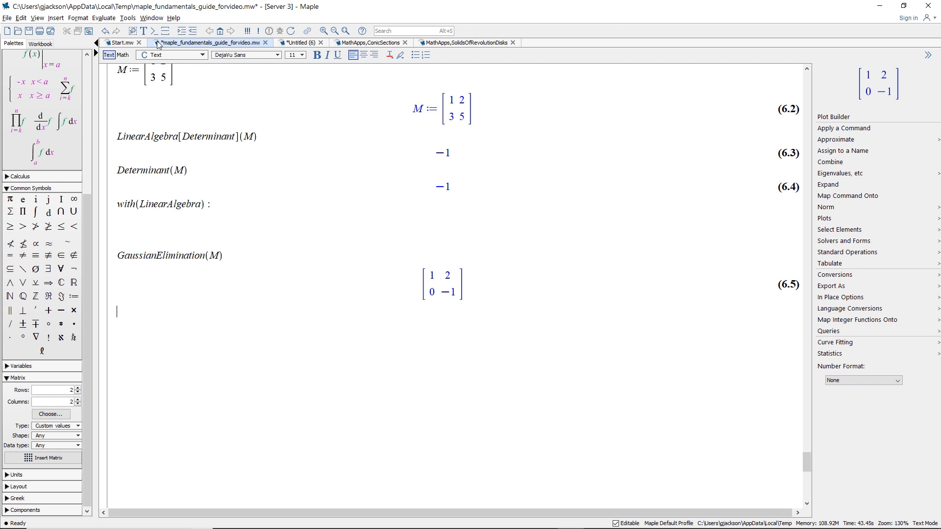
# Step: Look through the list of packages available to load, without loading any of them
pyautogui.click(128, 17)
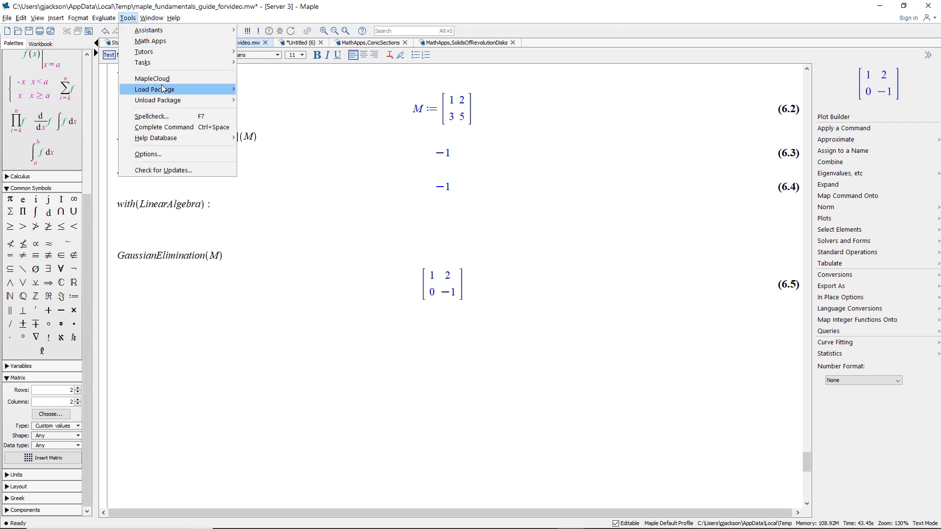
pyautogui.moveTo(164, 90)
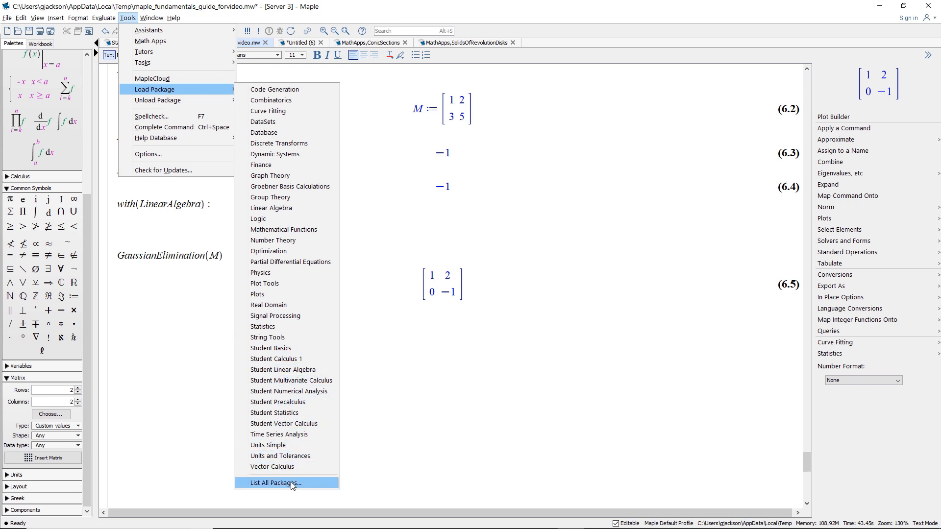
pyautogui.click(412, 404)
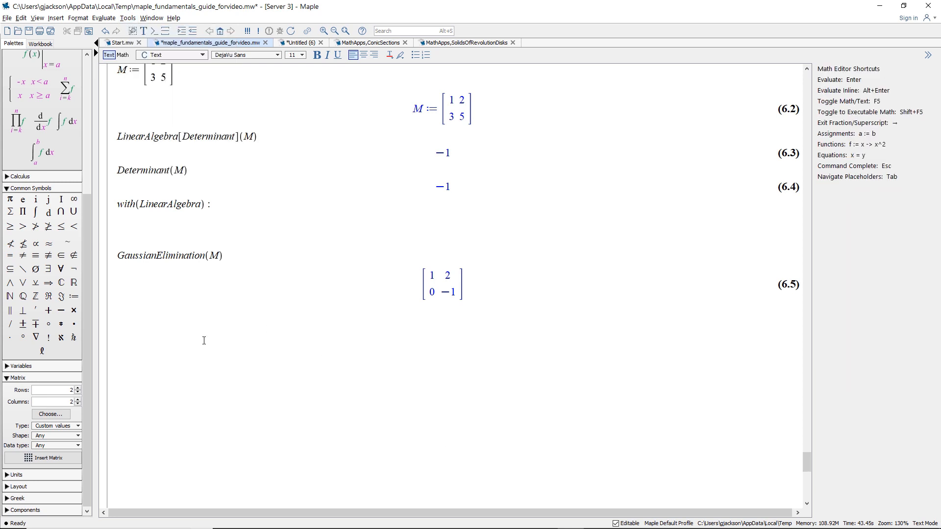
# Step: Go to the Getting Help section, view the Maple Help System start page, and return to the worksheet
pyautogui.scroll(-10, 200, 337)
pyautogui.scroll(-8, 198, 339)
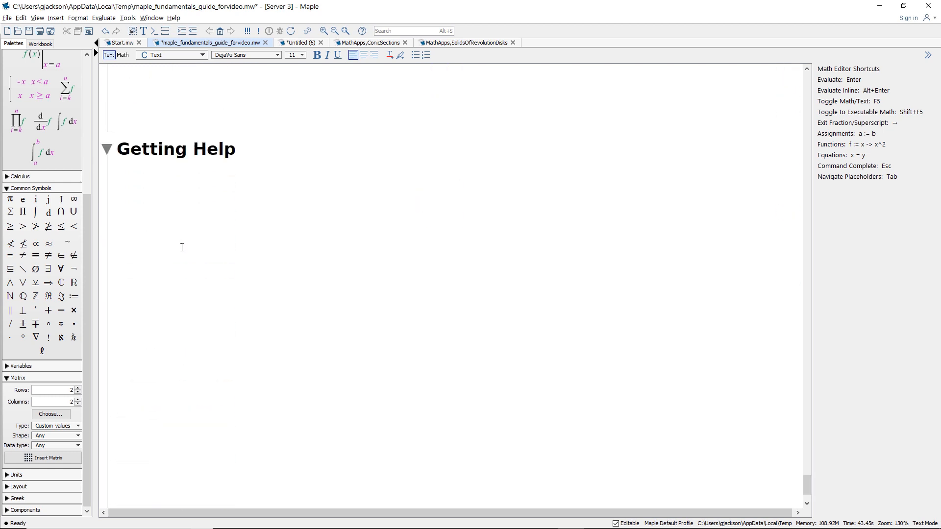
pyautogui.scroll(1, 181, 246)
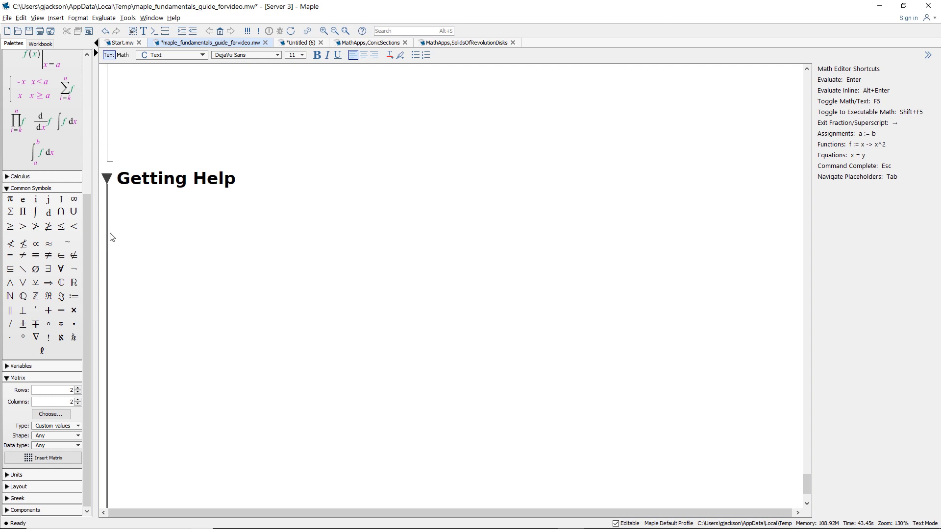
pyautogui.click(174, 18)
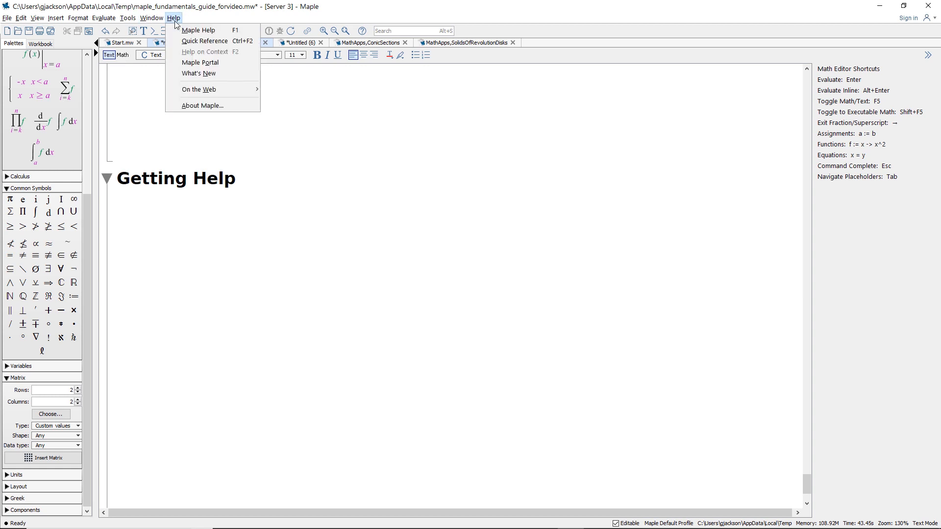
pyautogui.click(194, 30)
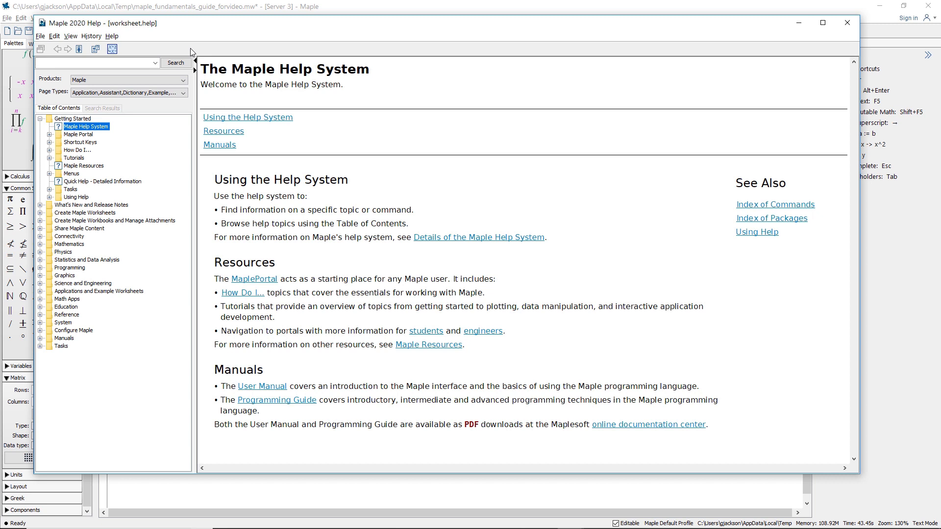
pyautogui.moveTo(223, 27); pyautogui.dragTo(223, 37)
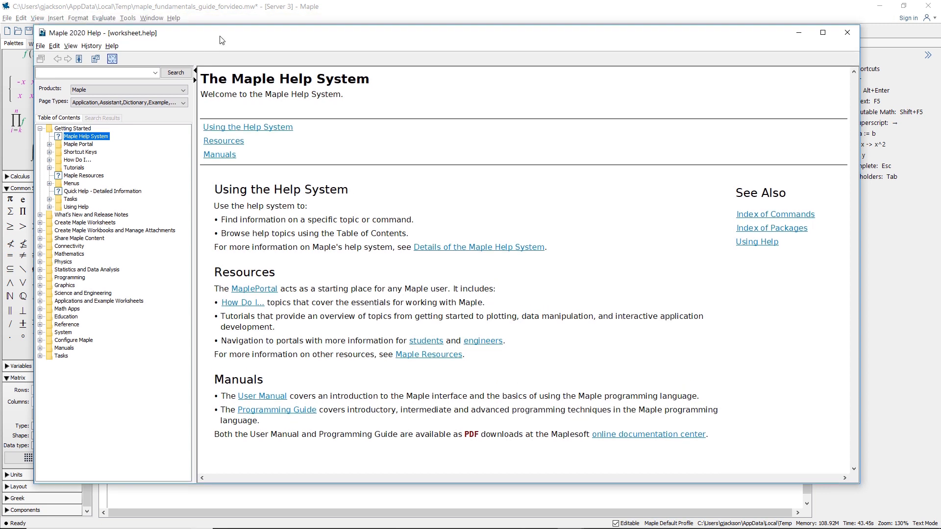
pyautogui.click(318, 3)
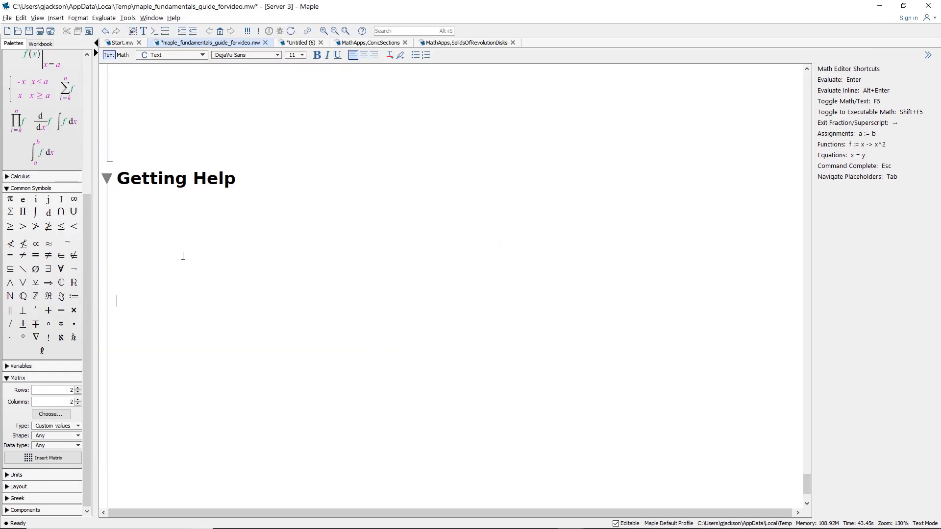
# Step: Under the Getting Help heading, enter the math query ?isprime to open the help page for the isprime command
pyautogui.press('F5')
pyautogui.write('?isprime')
pyautogui.press('Return')
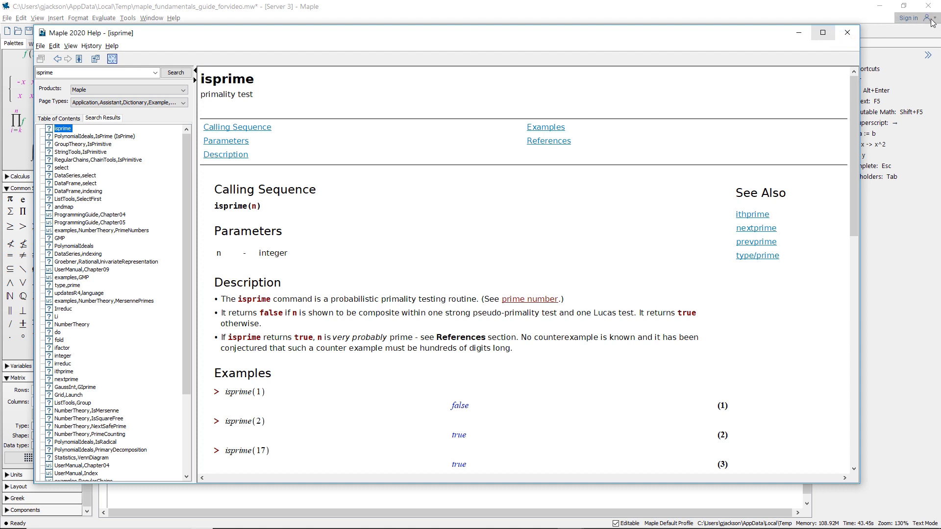
pyautogui.click(848, 34)
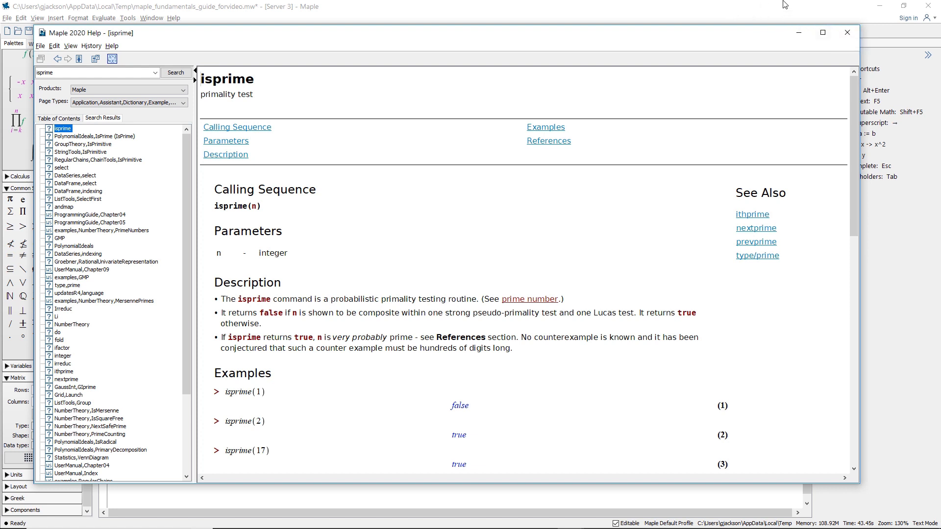
# Step: Remove the question mark from ?isprime, open the help page directly from the isprime command name, and return to the worksheet
pyautogui.click(122, 248)
pyautogui.press('BackSpace')
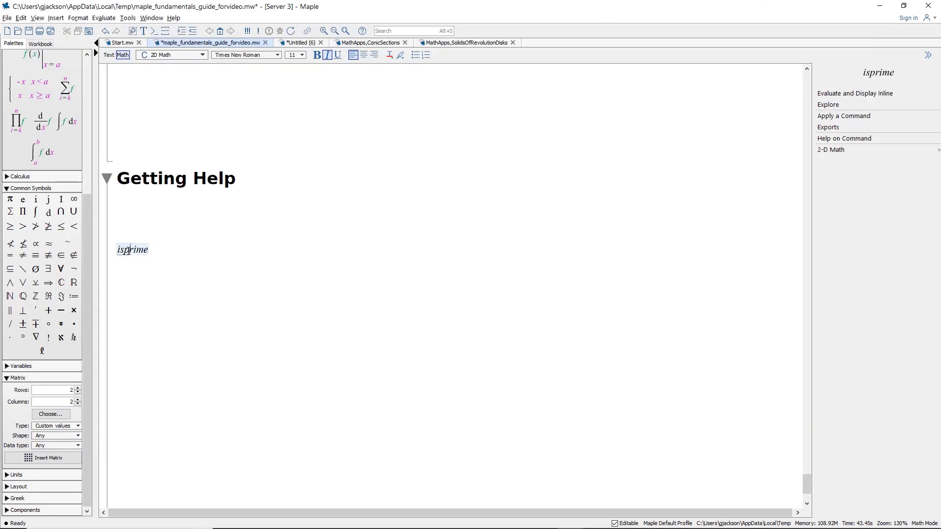
pyautogui.press('F2')
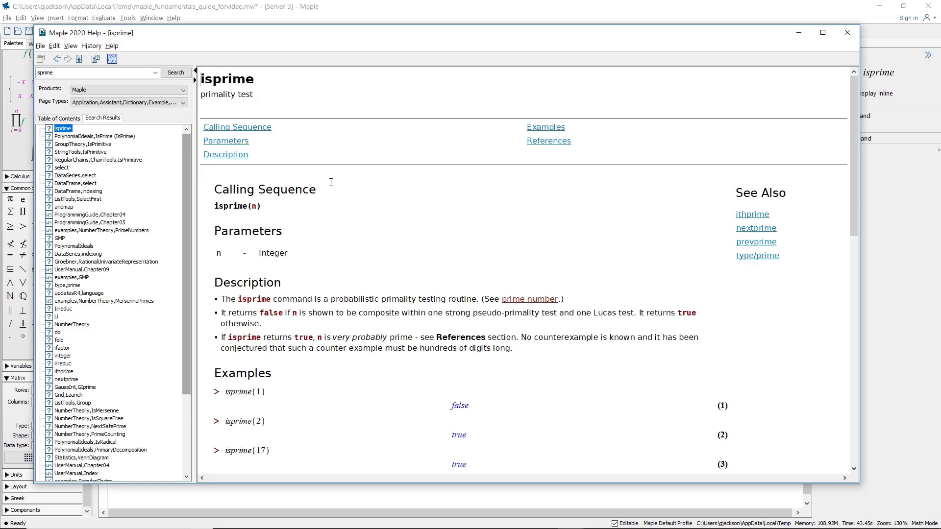
pyautogui.click(795, 6)
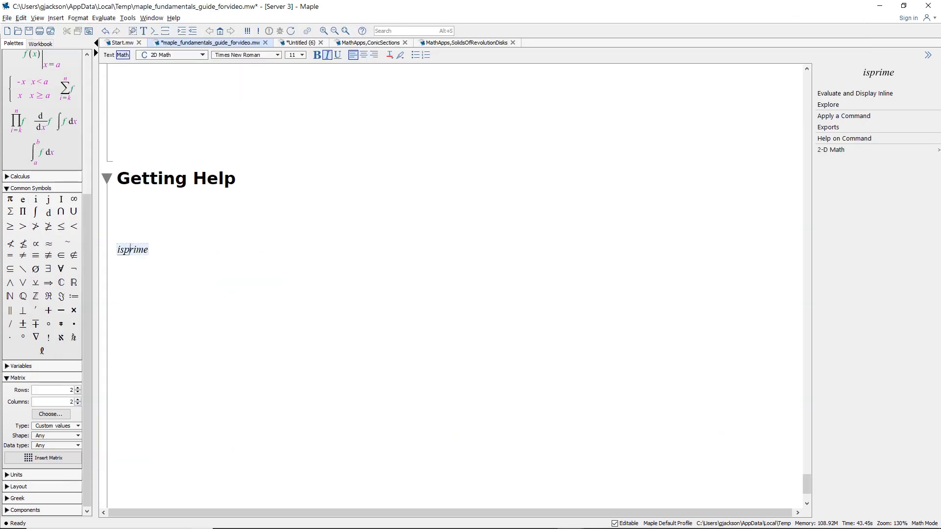
# Step: Below isprime in the Getting Help section, enter the math query ?MaplePortal and evaluate it to open the Maple Portal
pyautogui.click(249, 316)
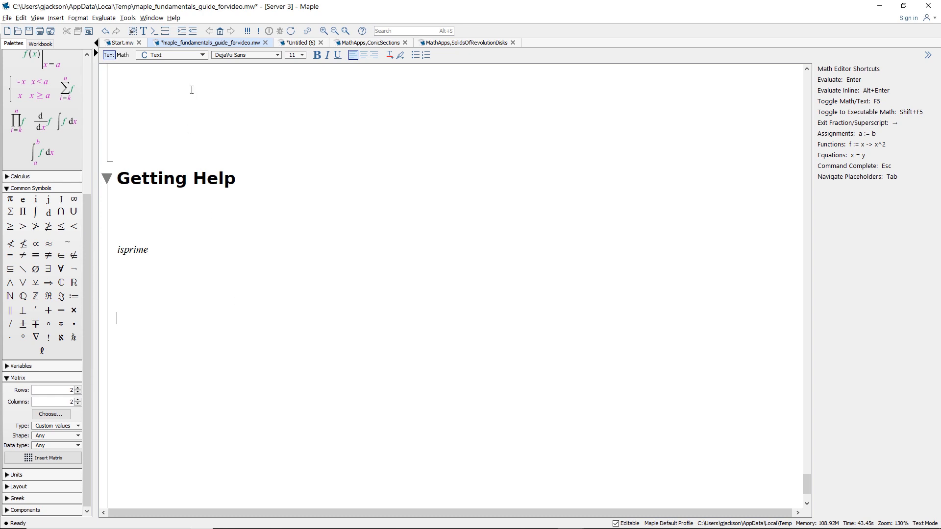
pyautogui.press('F5')
pyautogui.write('?MaplePortal')
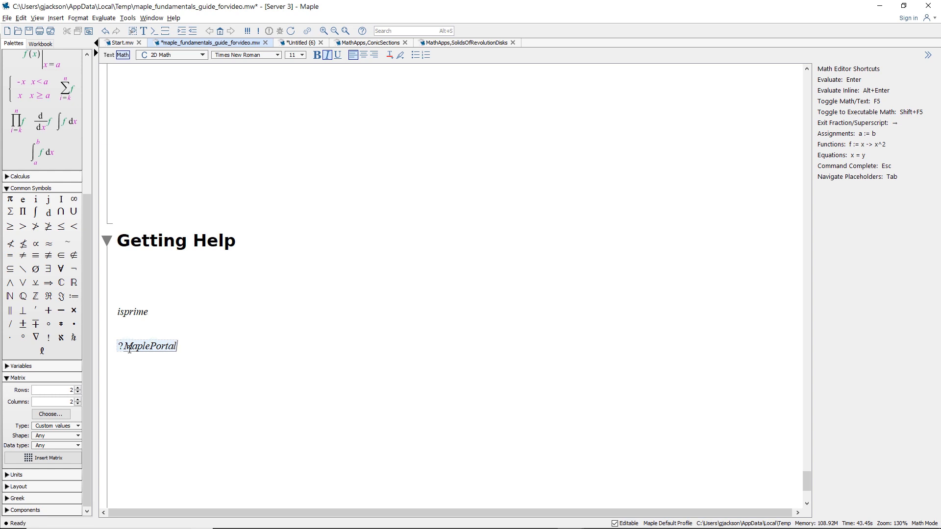
pyautogui.press('Return')
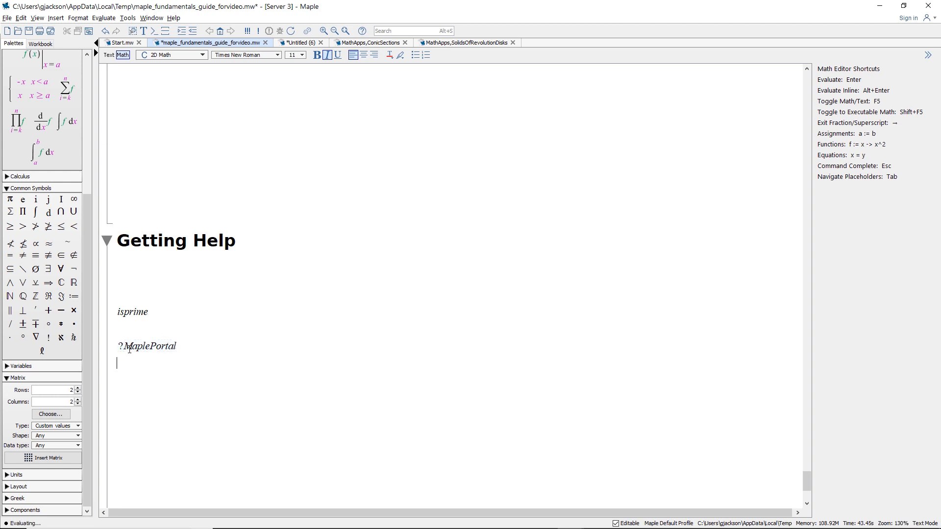